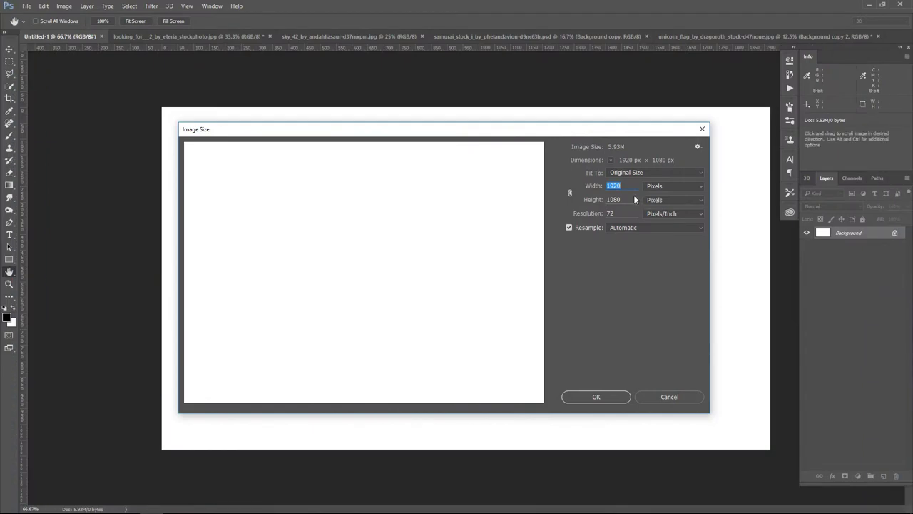
Step: Check the 1920 × 1080 canvas height, close Image Size, and bring up the hillside photo
left_click(631, 199)
left_click(591, 398)
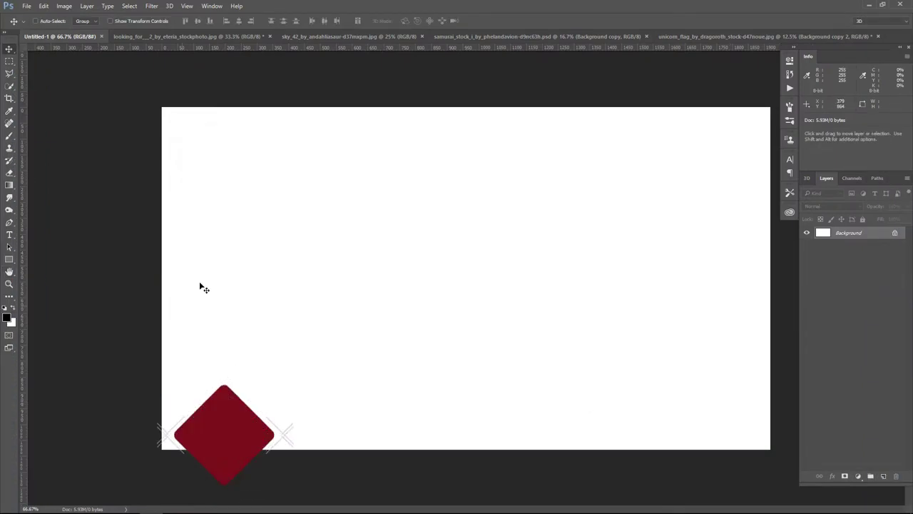
left_click(189, 37)
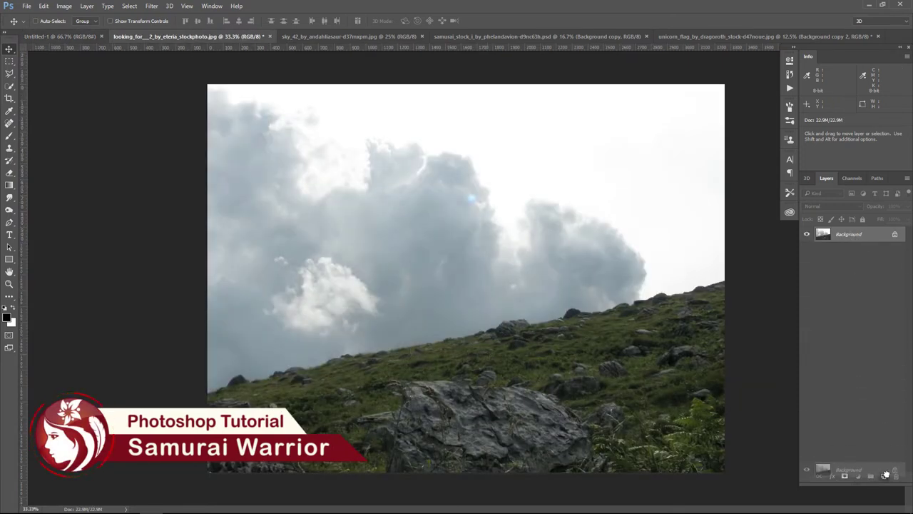
Step: Duplicate the Background and mask out the sky using a Quick Selection of the hillside
left_click_drag(853, 237, 884, 475)
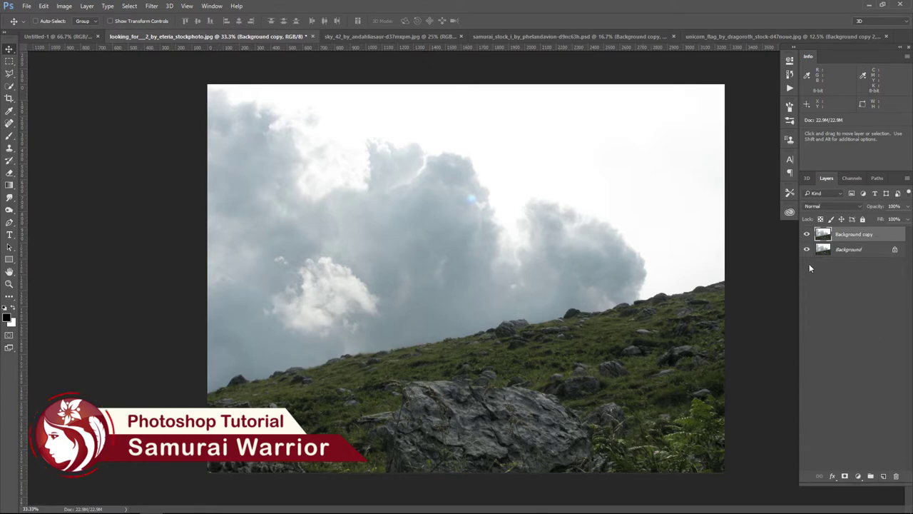
left_click(9, 86)
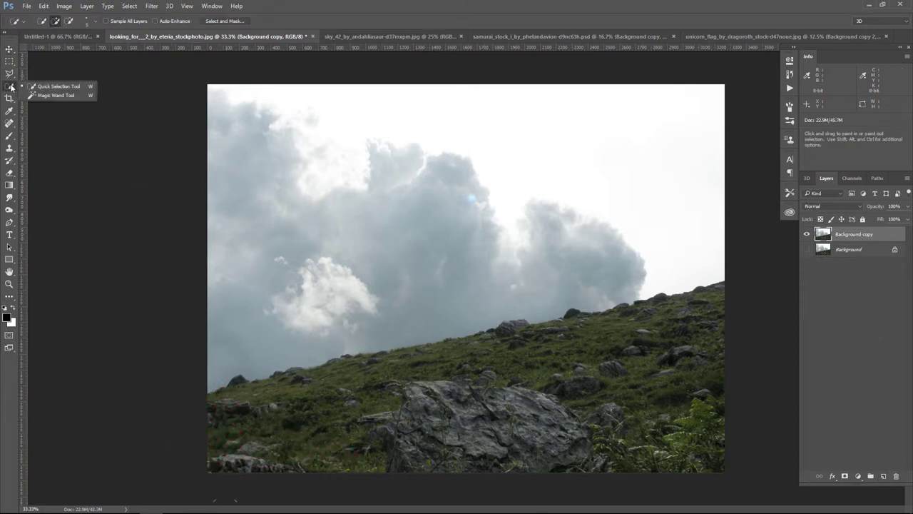
left_click(59, 86)
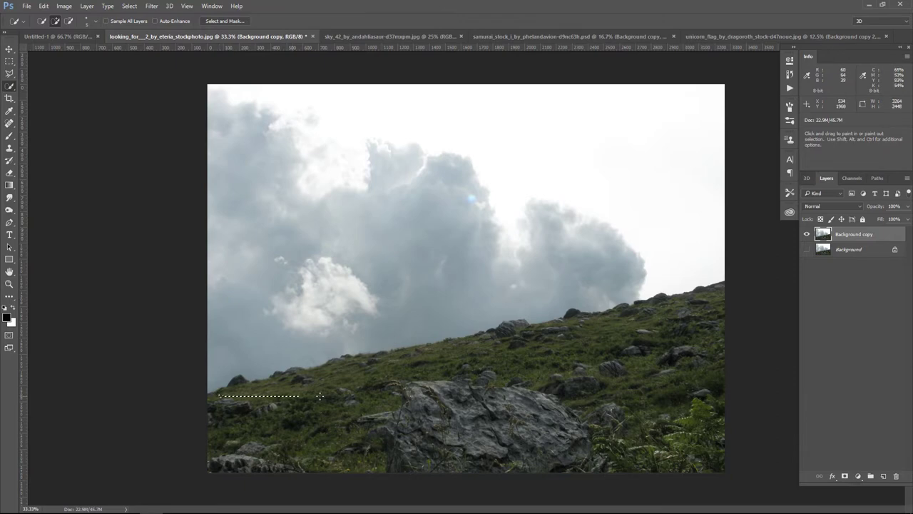
left_click_drag(321, 396, 657, 318)
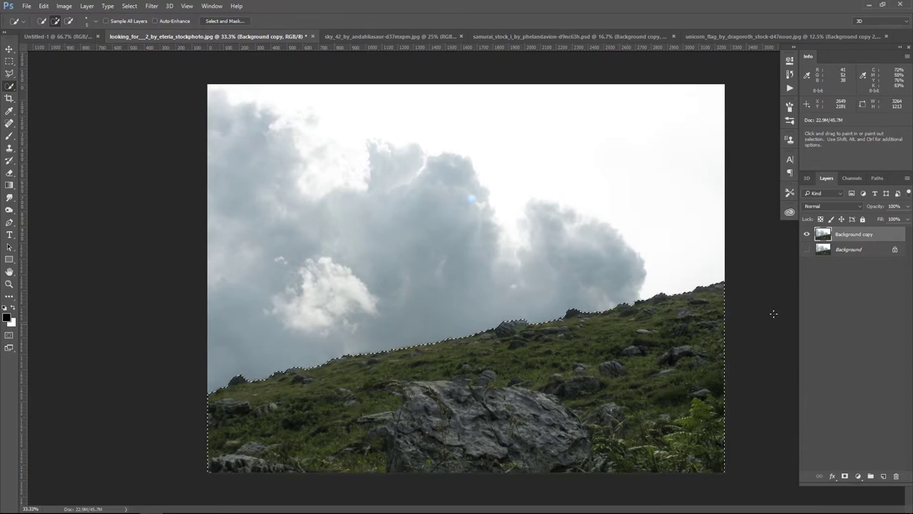
left_click(845, 476)
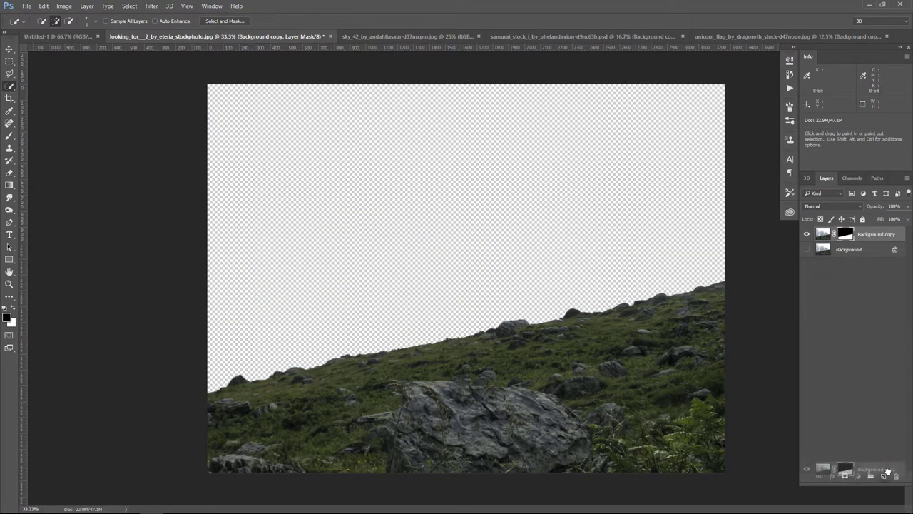
Step: Duplicate the masked hillside layer and convert the copy to a Smart Object
left_click_drag(882, 236, 883, 476)
right_click(861, 236)
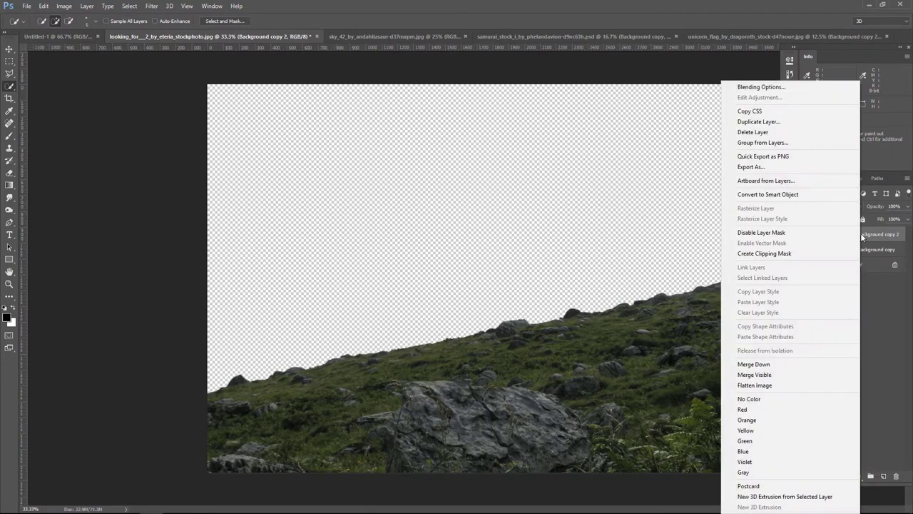
left_click(791, 195)
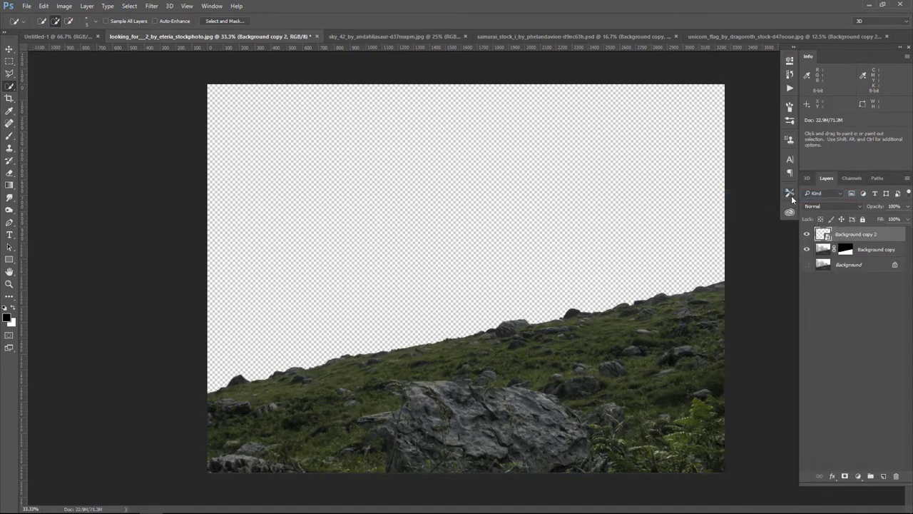
Step: Drag the hill smart object into the blank Untitled-1 canvas with the Move tool
left_click(12, 52)
left_click_drag(634, 335, 50, 48)
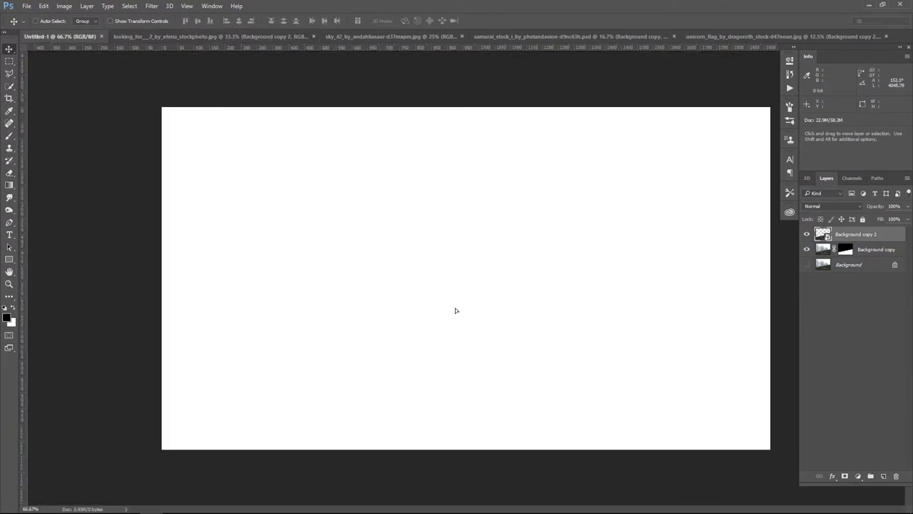
mouse_move(50, 48)
left_mouse_down()
mouse_move(457, 312)
mouse_move(548, 334)
left_mouse_up()
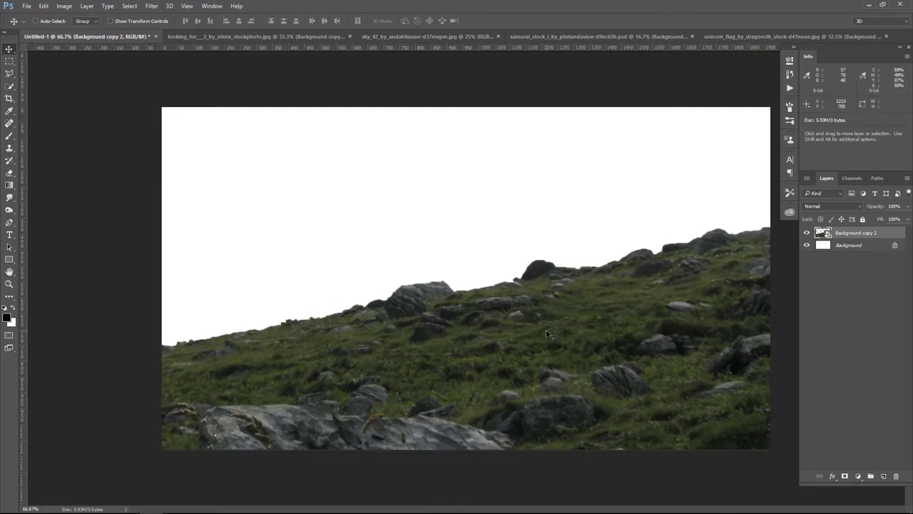
Step: Free-transform the hill: scale it down, rotate the ridge level, and nudge it into place
key("ctrl+t")
mouse_move(779, 204)
left_mouse_down()
mouse_move(714, 204)
mouse_move(597, 252)
mouse_move(659, 255)
left_mouse_up()
left_click_drag(428, 321, 583, 321)
key("ctrl+minus")
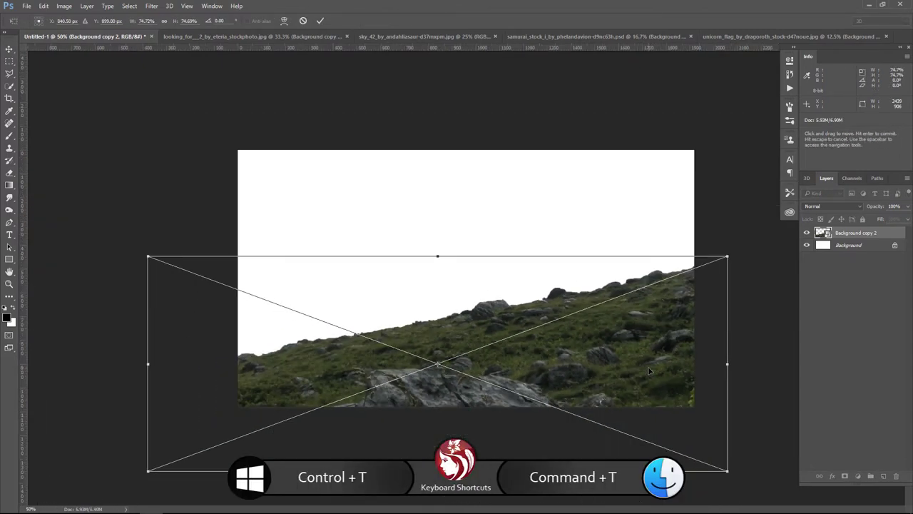
mouse_move(147, 235)
left_mouse_down()
mouse_move(180, 205)
mouse_move(285, 312)
left_mouse_up()
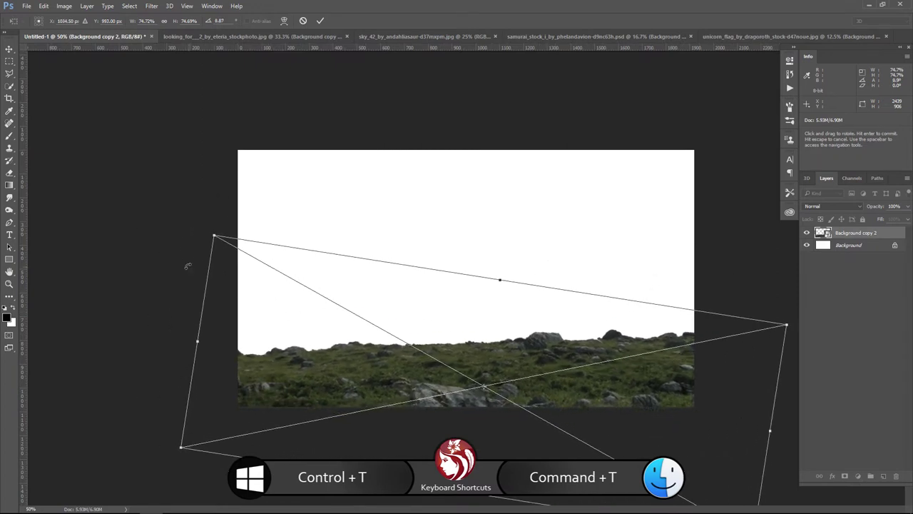
left_click_drag(214, 236, 221, 238)
left_click_drag(463, 345, 475, 351)
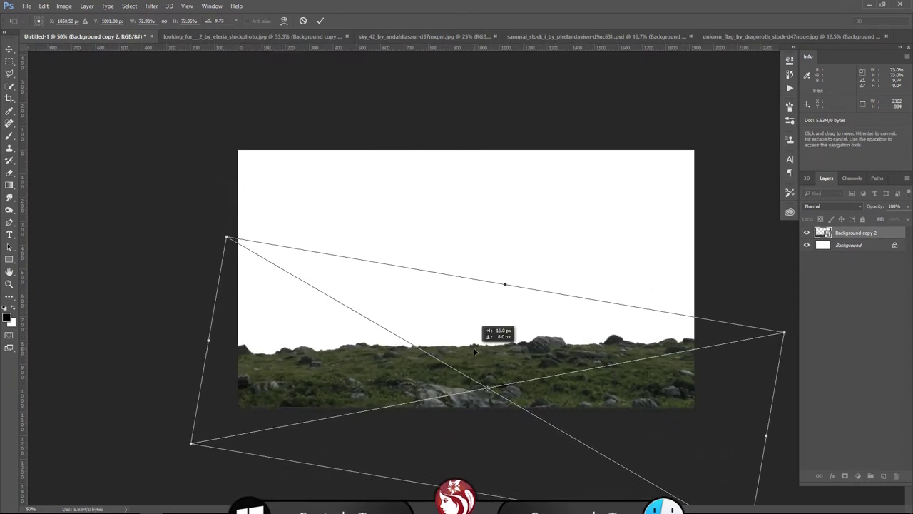
key("Escape")
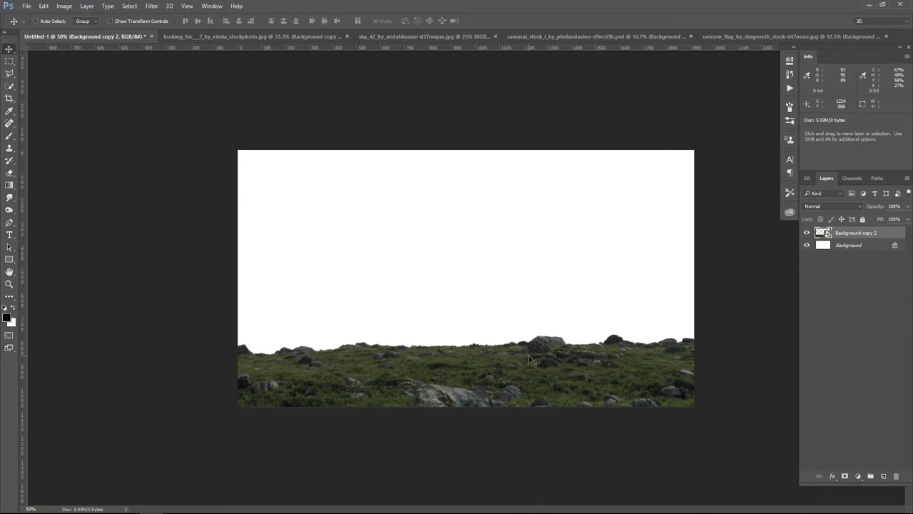
Step: Use Liquify Forward Warp with a size-700 brush to dip the horizon's middle and right
left_click(146, 6)
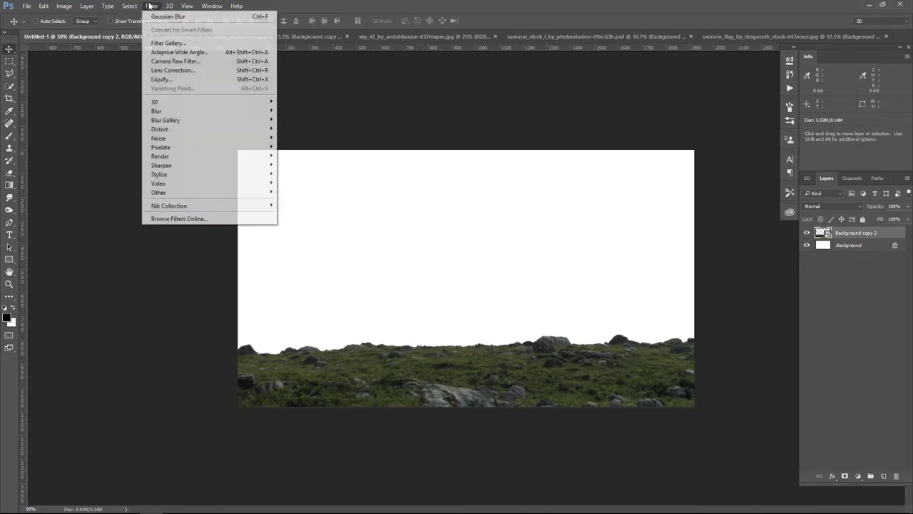
left_click(184, 80)
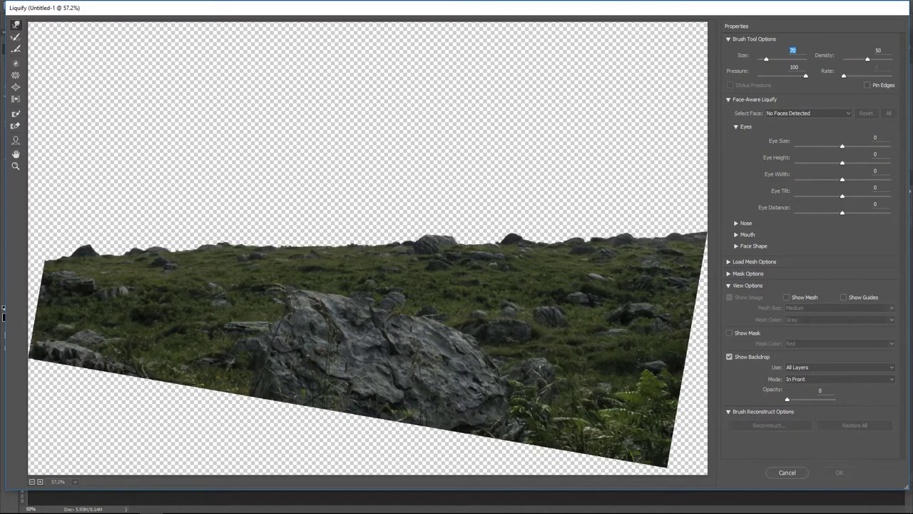
key("bracketright")
key("bracketright")
key("bracketright")
left_click_drag(364, 230, 329, 216)
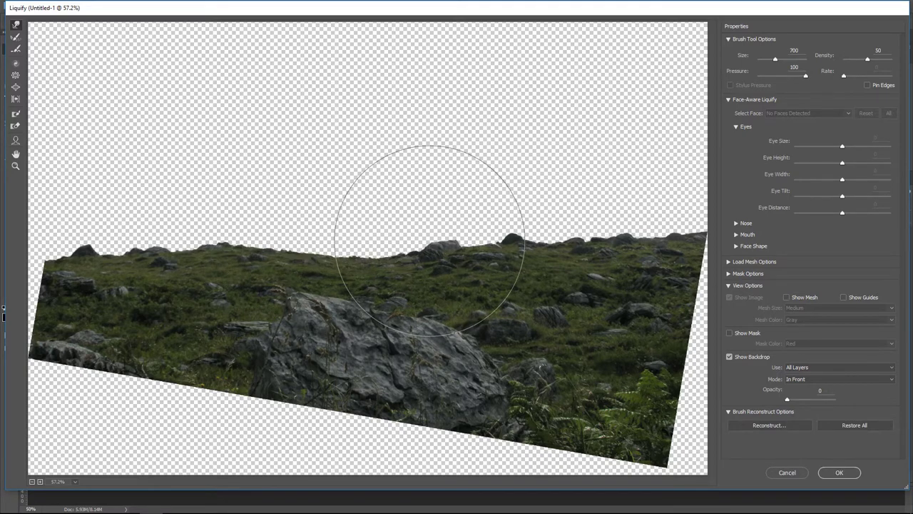
left_click_drag(460, 236, 474, 241)
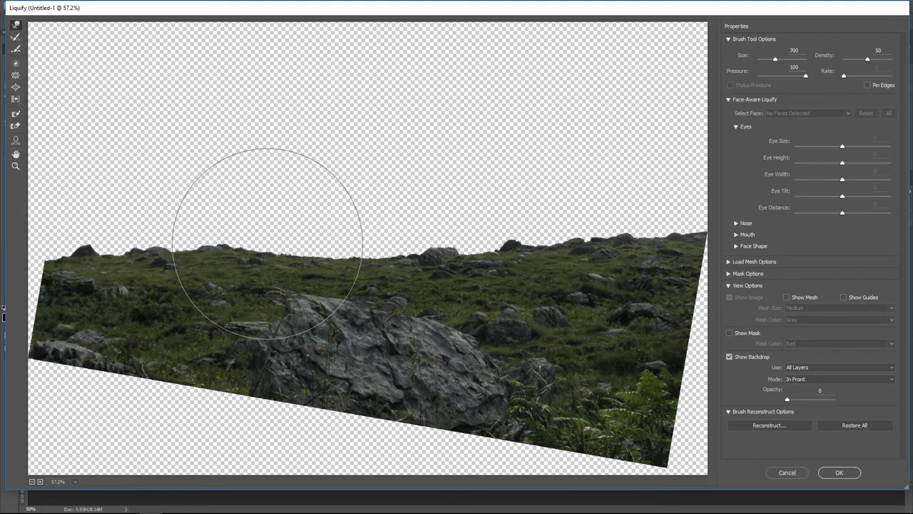
left_click(839, 473)
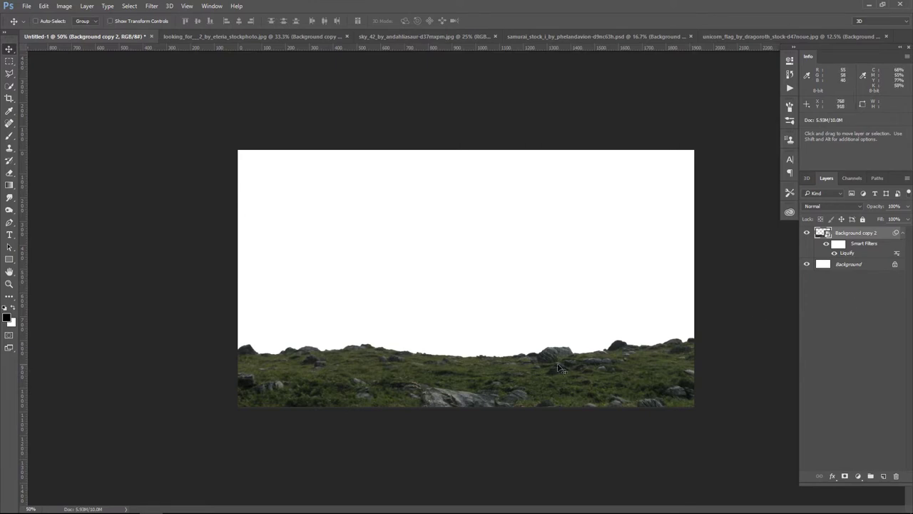
left_click(398, 36)
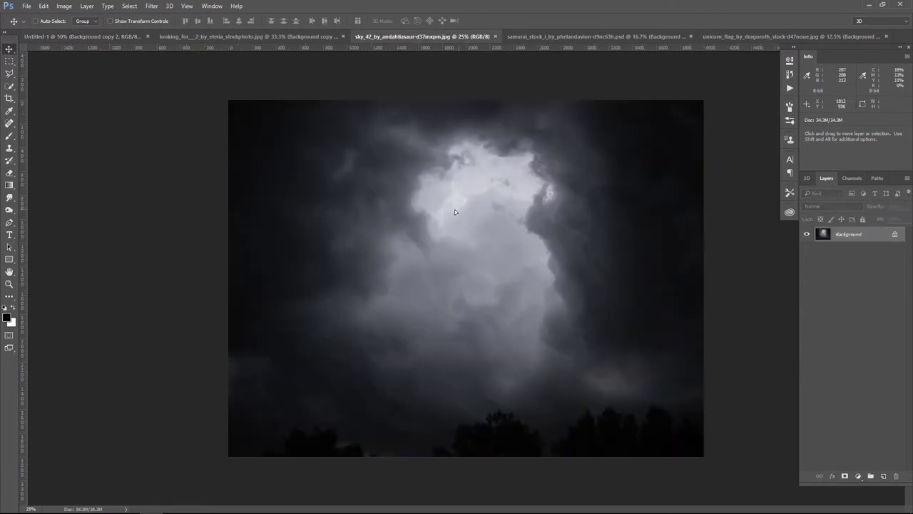
Step: Bring the sky_42 clouds into the composition as Layer 1, below the hill layer
left_click_drag(454, 209, 120, 57)
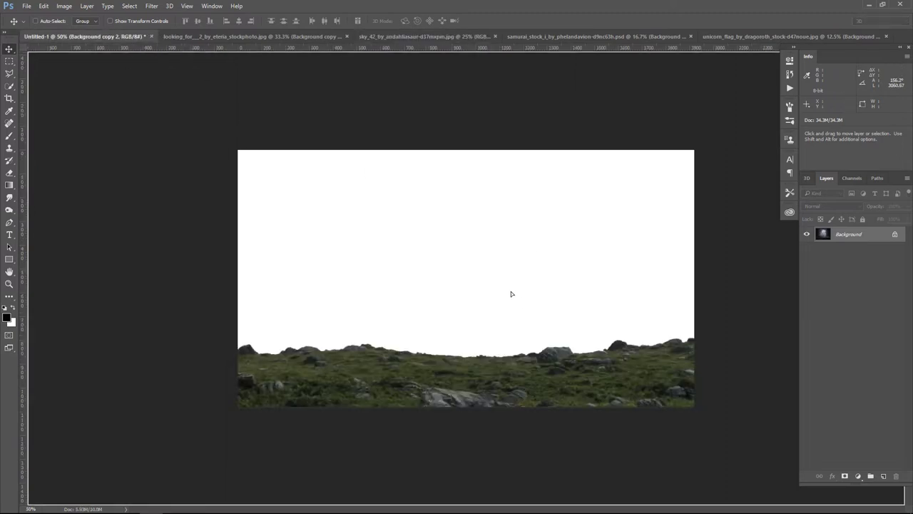
left_click_drag(510, 294, 510, 294)
left_click_drag(862, 234, 896, 476)
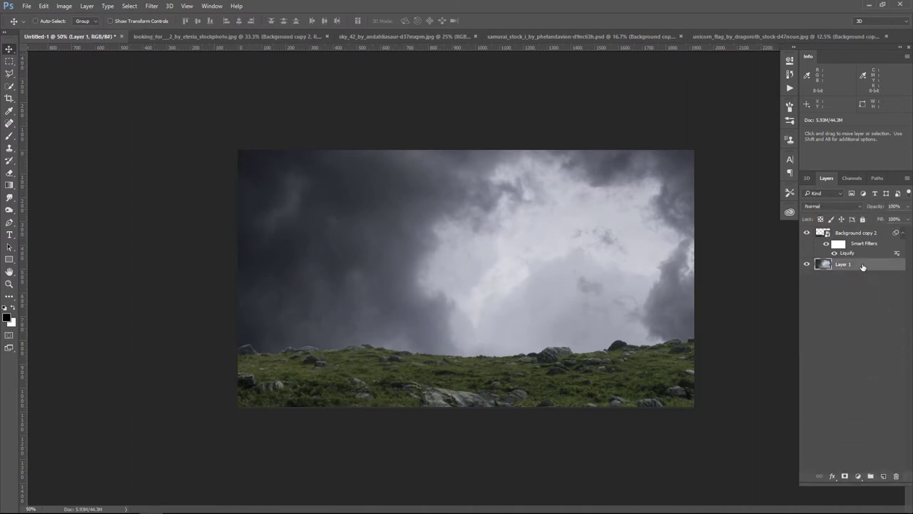
Step: Scale the cloud layer to about half size and position it up and right
key("ctrl+t")
left_click_drag(51, 72, 146, 142)
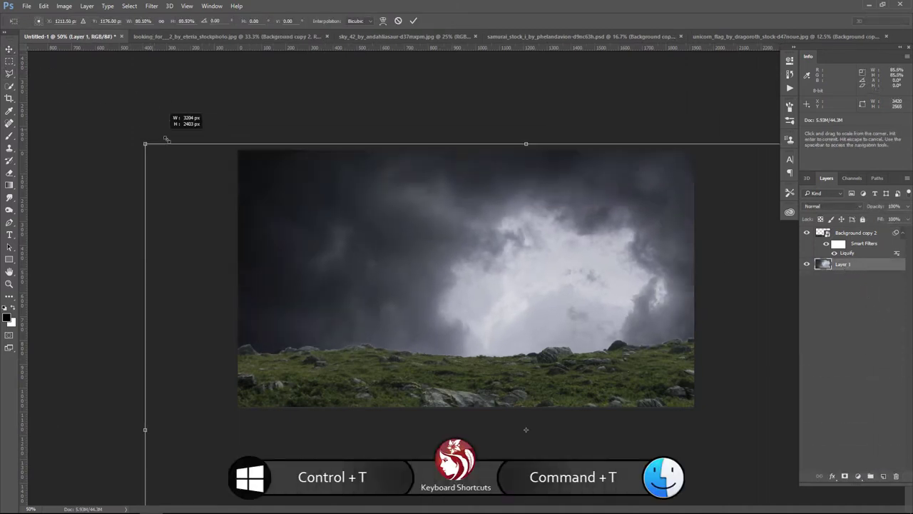
left_click_drag(434, 245, 387, 162)
left_click_drag(151, 70, 191, 115)
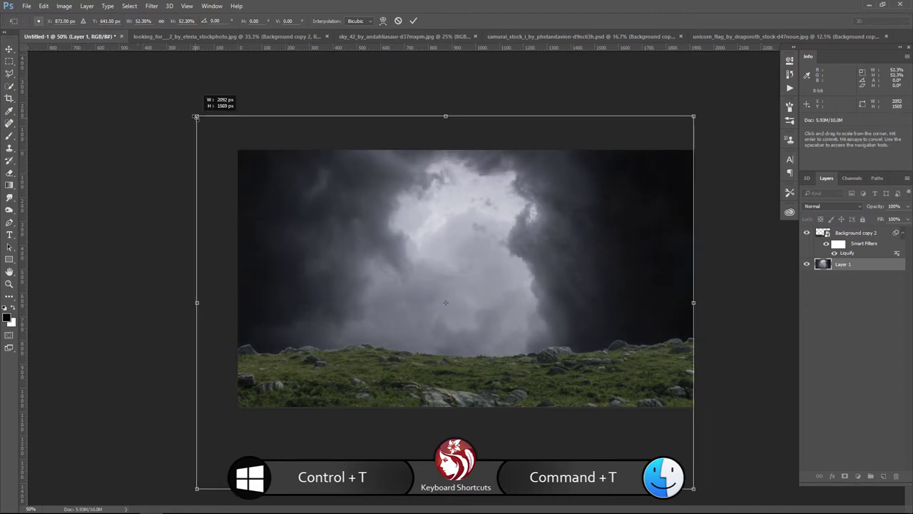
mouse_move(413, 264)
left_mouse_down()
mouse_move(437, 259)
mouse_move(427, 266)
left_mouse_up()
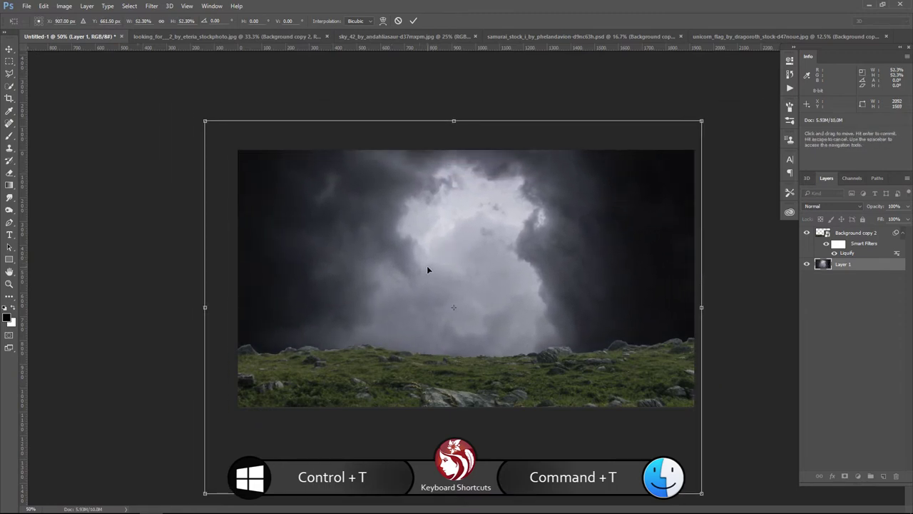
key("Return")
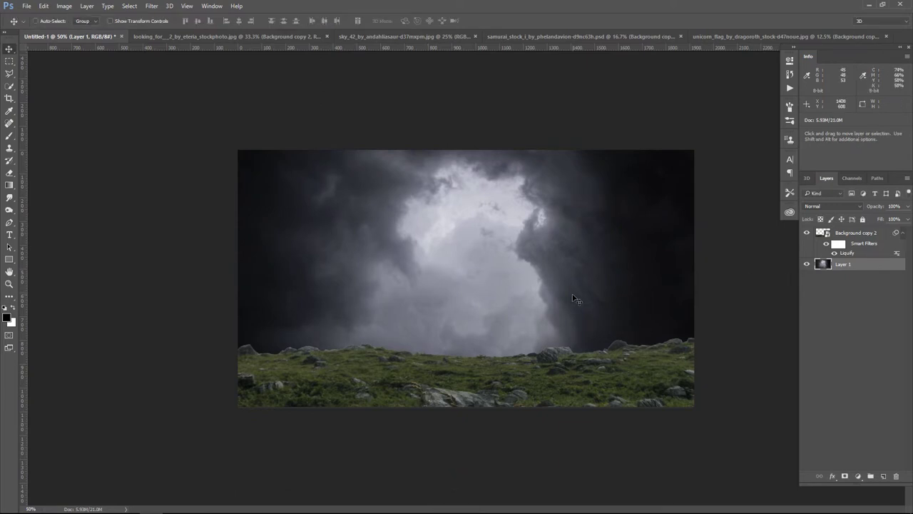
key("ctrl+t")
mouse_move(545, 305)
left_mouse_down()
mouse_move(640, 148)
mouse_move(640, 169)
left_mouse_up()
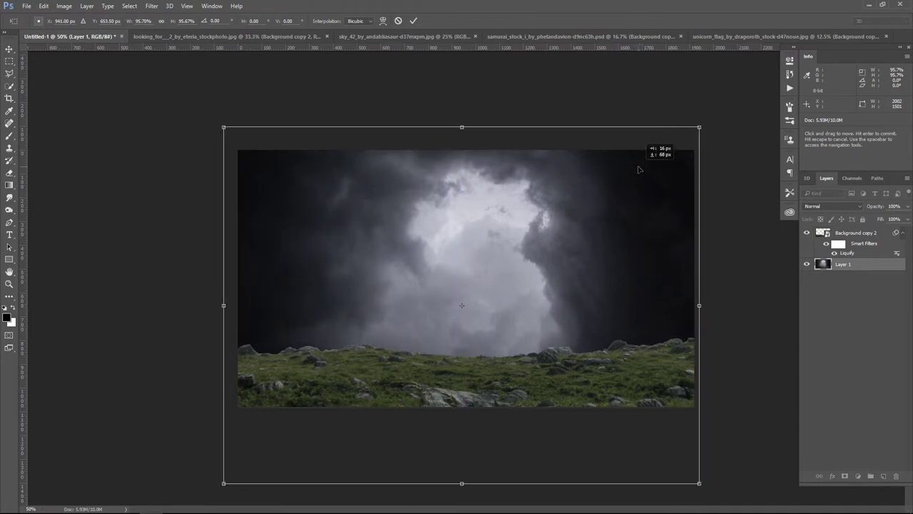
key("Return")
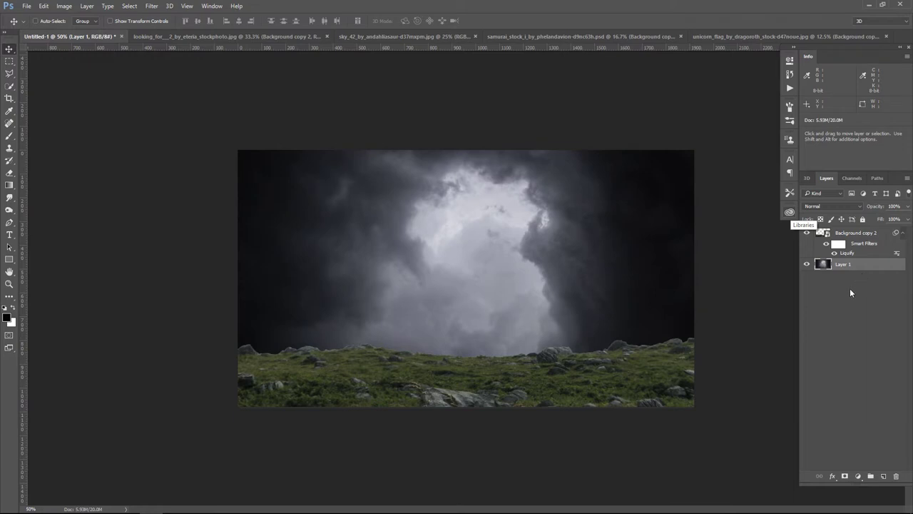
Step: Add a clipped Brightness/Contrast adjustment to the hill with brightness -57 and contrast 31
left_click(875, 236)
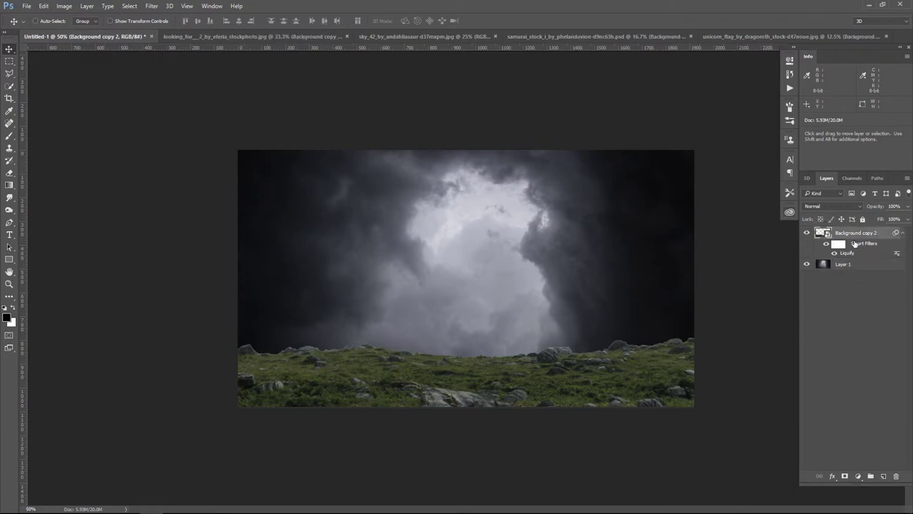
left_click(858, 475)
left_click(853, 312)
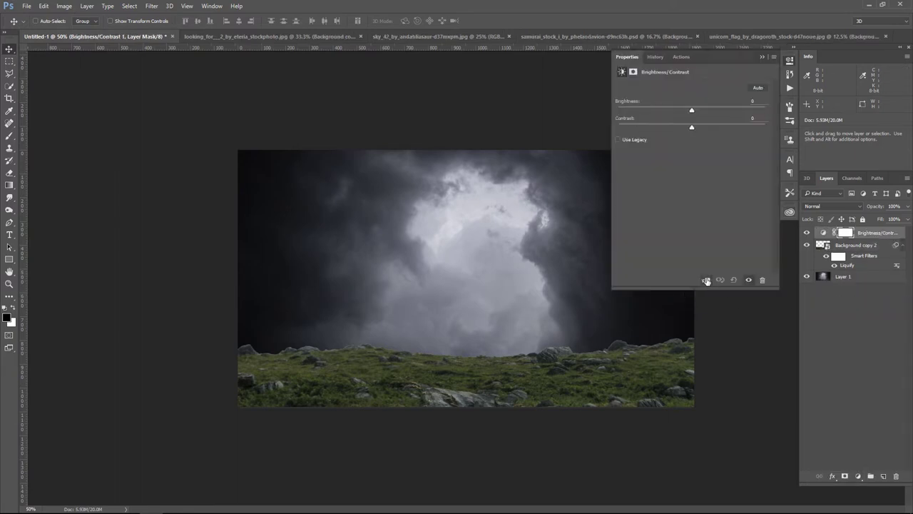
left_click(706, 280)
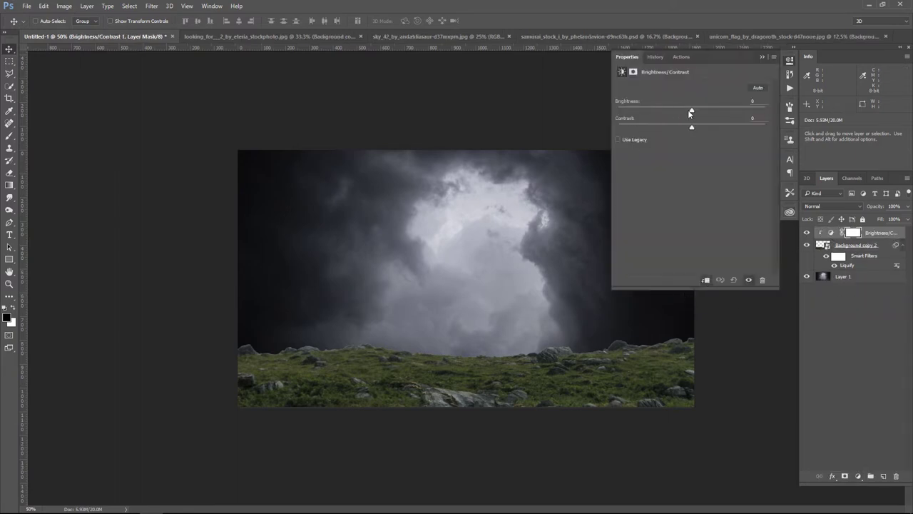
left_click_drag(691, 111, 664, 112)
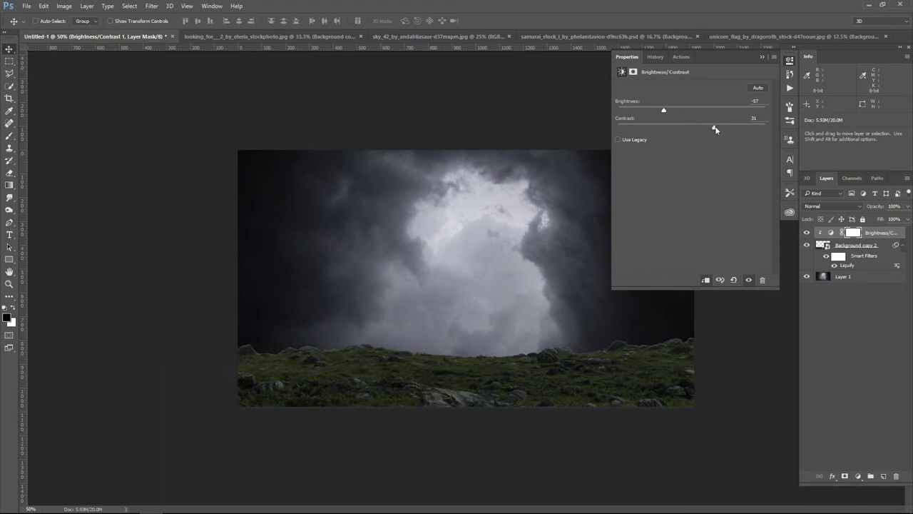
left_click(762, 57)
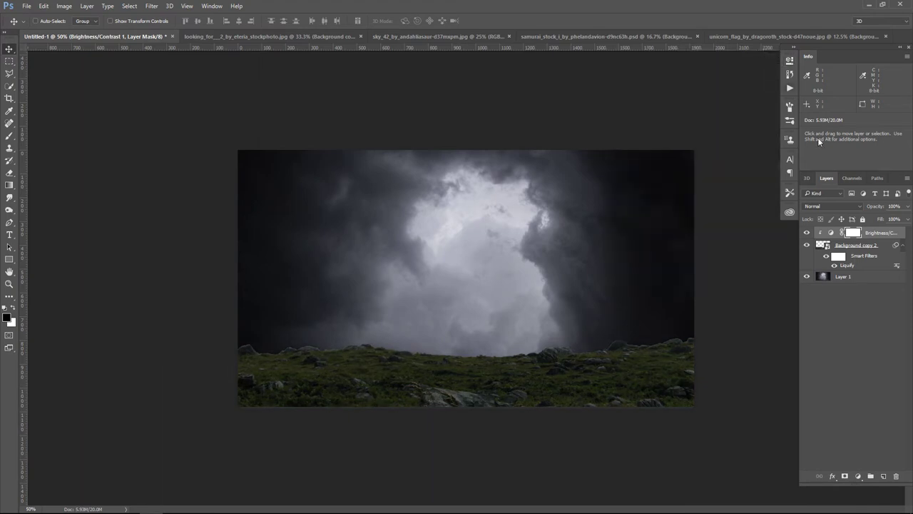
Step: Paint its mask over the bottom-centre grass with a 300 px brush at 25% opacity
left_click(9, 136)
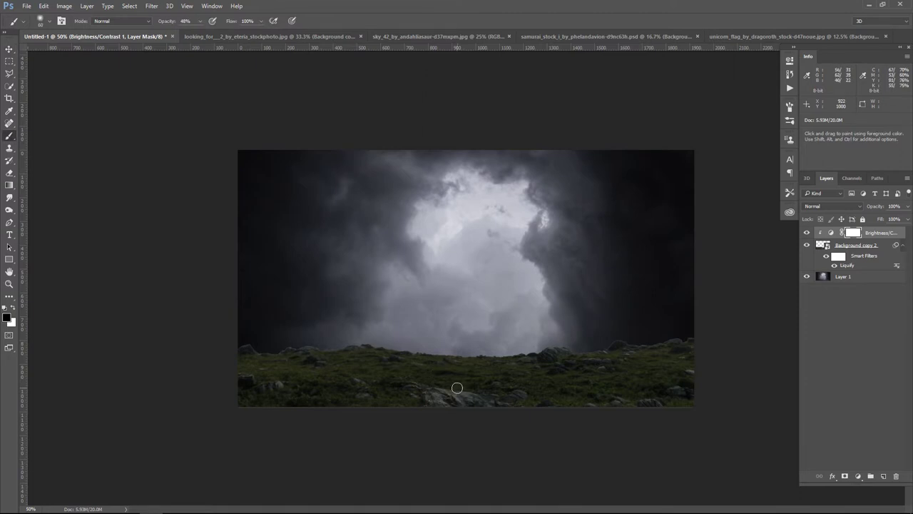
key("bracketright")
key("bracketright")
key("bracketright")
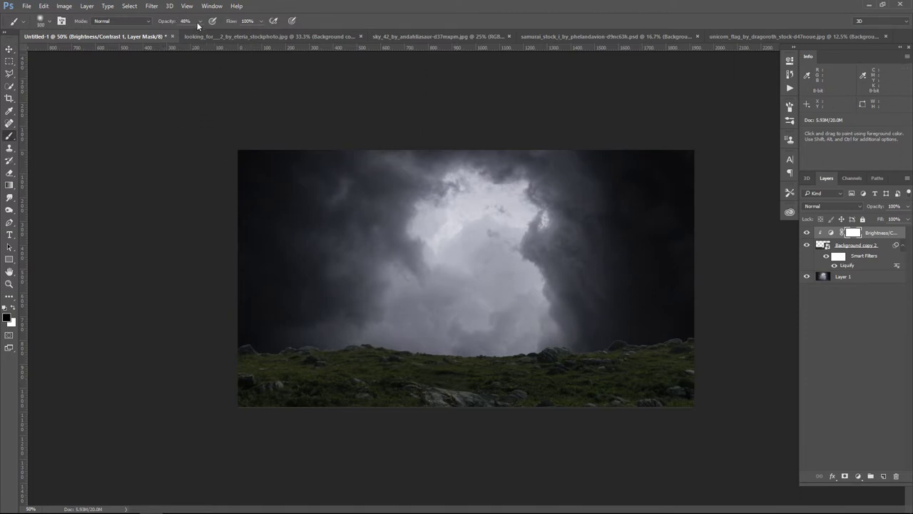
left_click(199, 22)
left_click(345, 4)
mouse_move(484, 426)
left_mouse_down()
mouse_move(440, 387)
mouse_move(507, 375)
mouse_move(442, 387)
mouse_move(507, 396)
mouse_move(404, 397)
mouse_move(368, 367)
mouse_move(447, 375)
mouse_move(384, 386)
mouse_move(509, 373)
left_mouse_up()
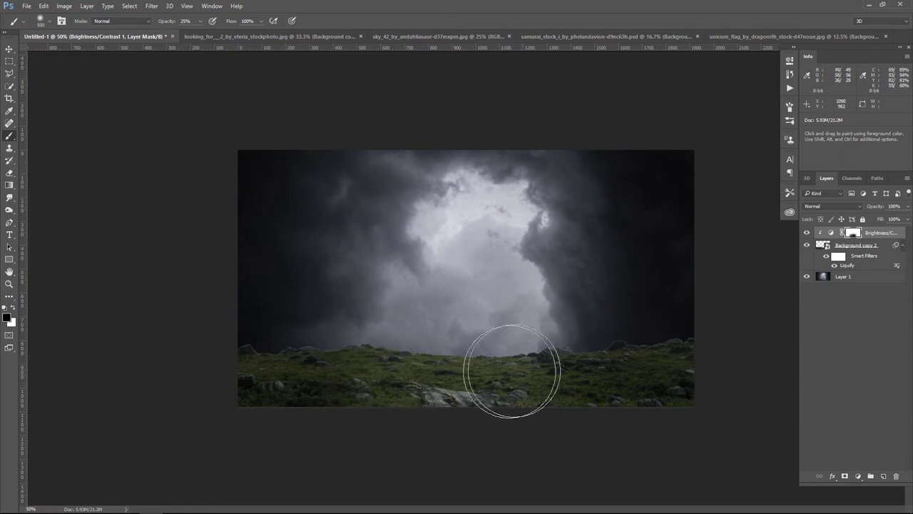
mouse_move(392, 374)
left_mouse_down()
mouse_move(364, 359)
mouse_move(475, 383)
left_mouse_up()
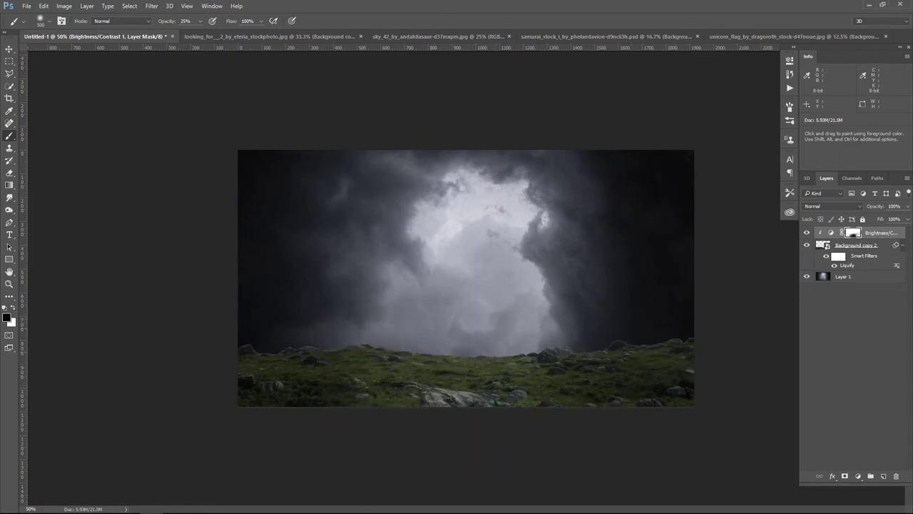
left_click(859, 476)
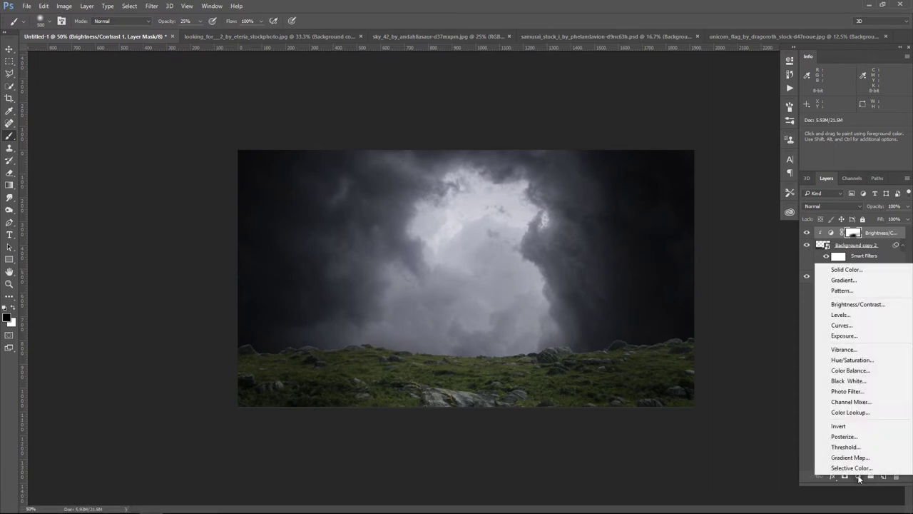
Step: Add a clipped Hue/Saturation at saturation -34, lightness -40, and brush its mask over the grass
left_click(869, 363)
left_click(706, 280)
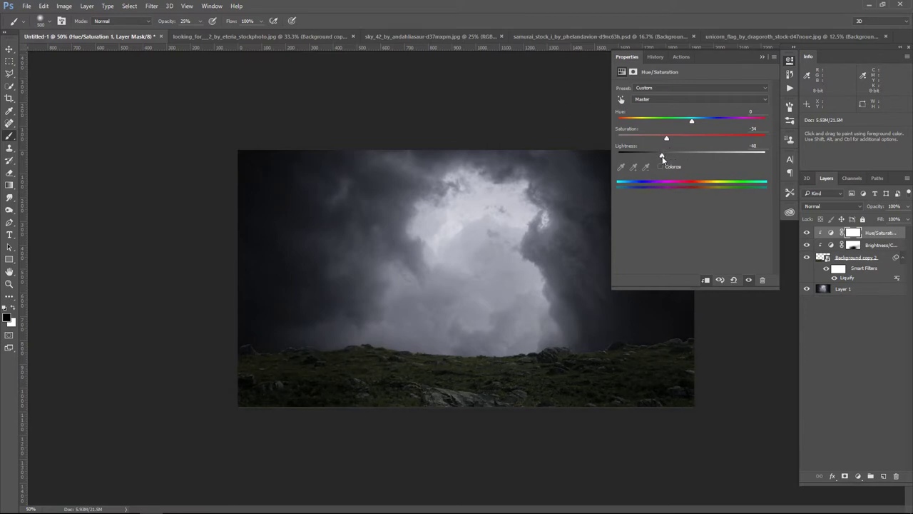
left_click(761, 57)
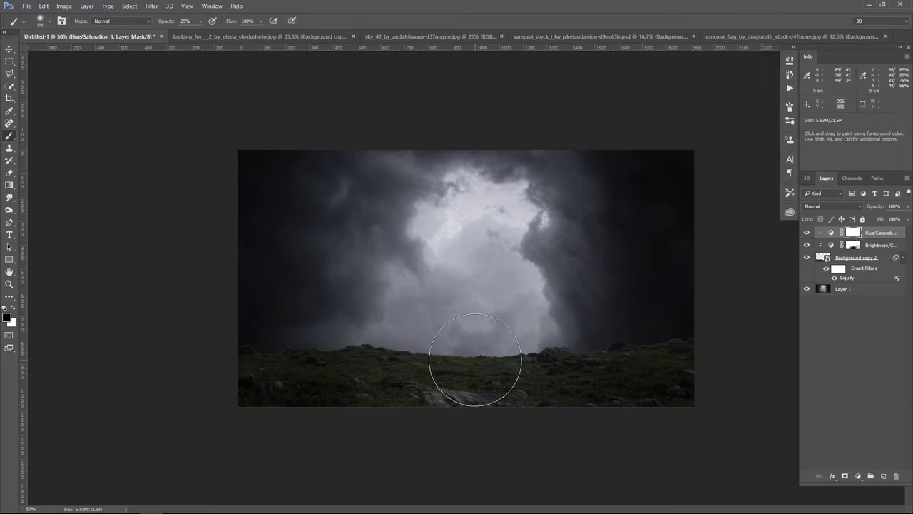
mouse_move(378, 402)
left_mouse_down()
mouse_move(457, 375)
mouse_move(526, 378)
left_mouse_up()
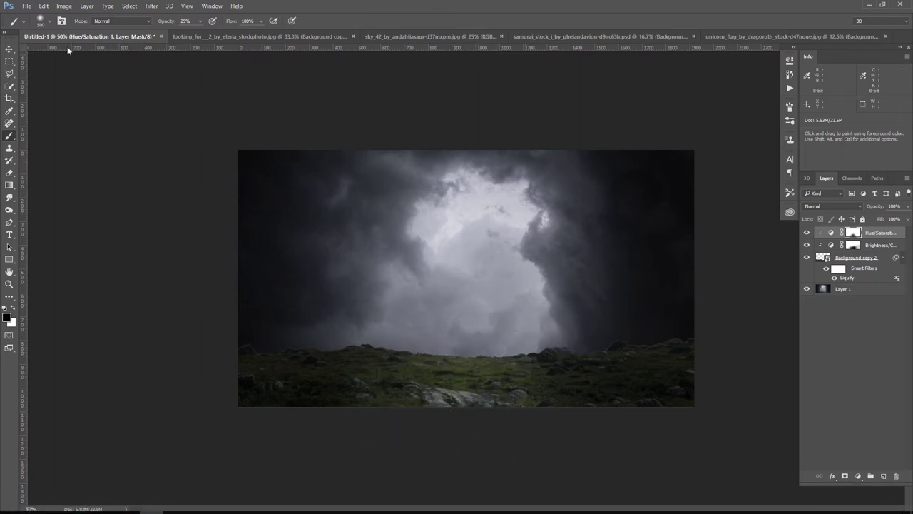
Step: Add a new empty Layer 2 on top of the adjustments
left_click(10, 50)
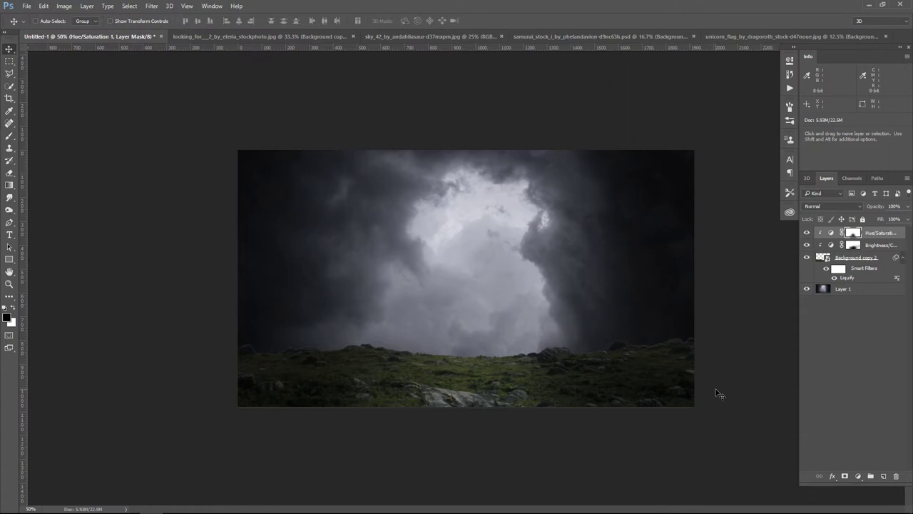
left_click(859, 476)
left_click(811, 376)
left_click(882, 478)
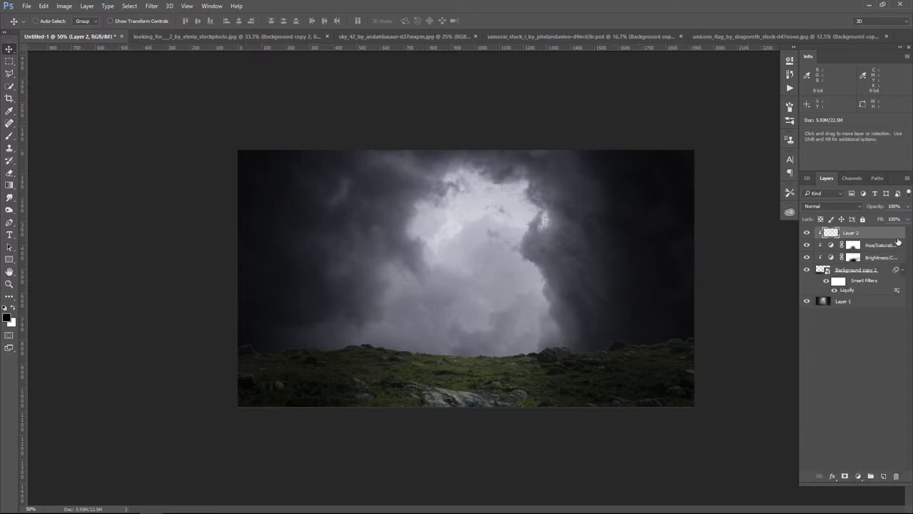
Step: Paint dark tones over the bottom-right grass on Layer 2, set to Soft Light at 78%
left_click(10, 136)
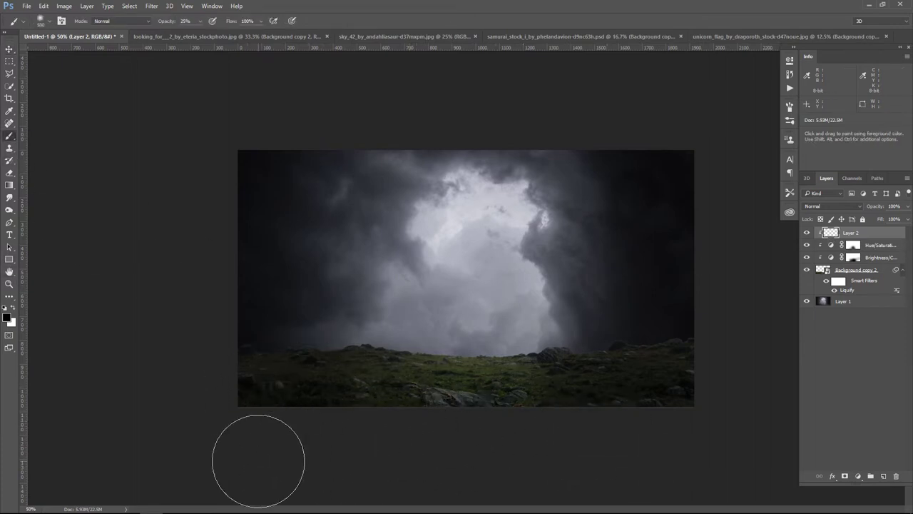
left_click_drag(598, 389, 654, 393)
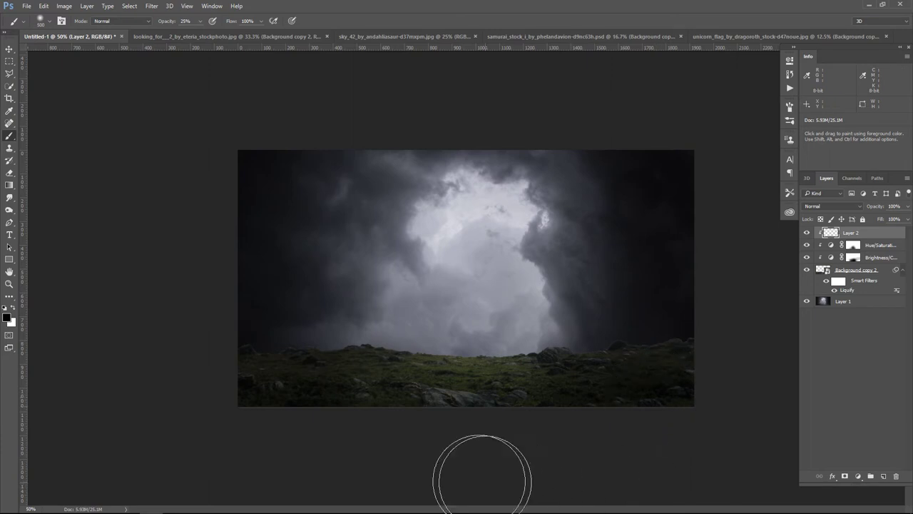
left_click(838, 207)
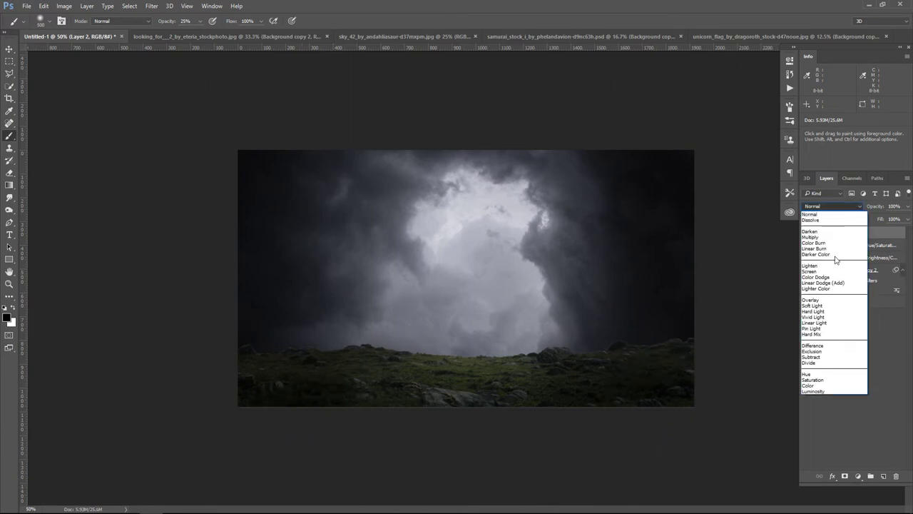
left_click(837, 309)
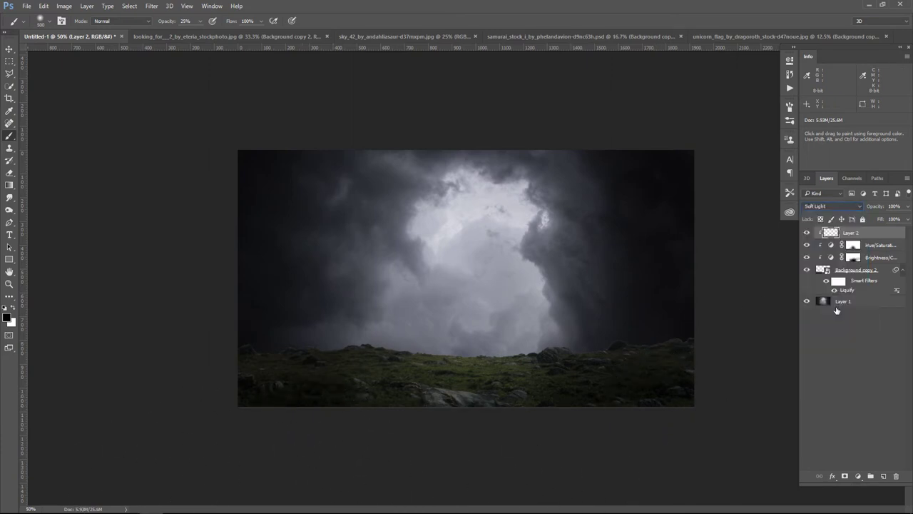
left_click(906, 207)
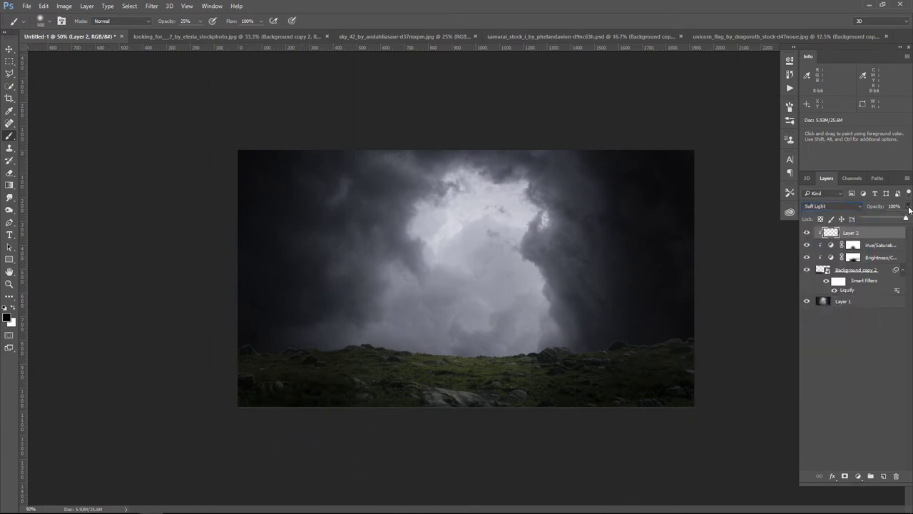
left_click(808, 234)
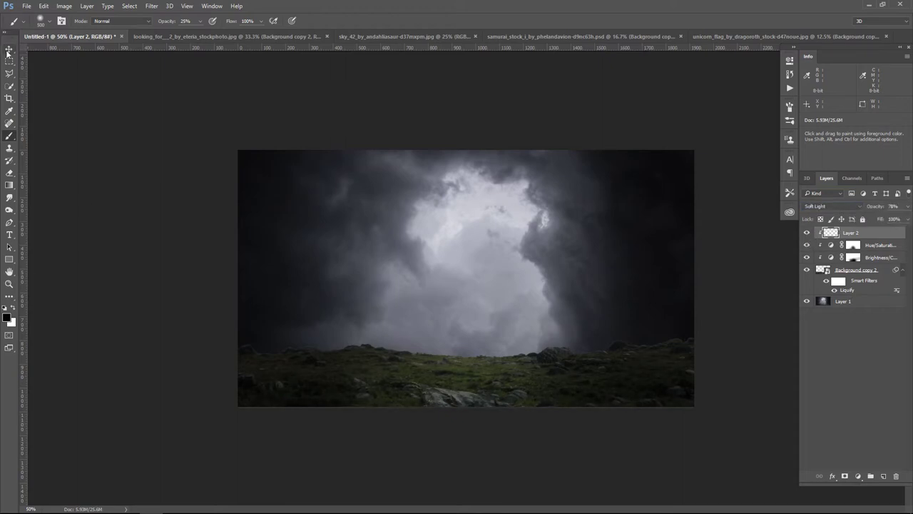
left_click(9, 50)
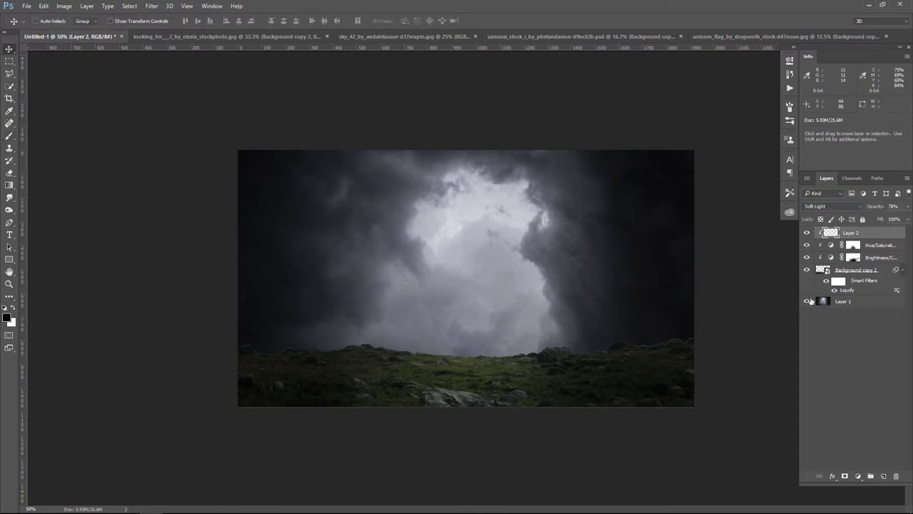
left_click(858, 476)
Step: Add a clipped Levels 1 with midtones 0.91 and the white point pulled to about 228
left_click(861, 321)
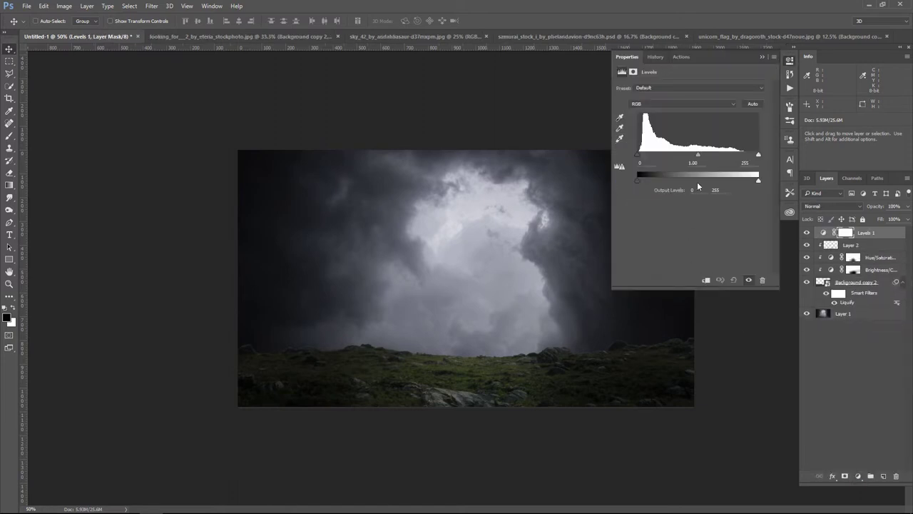
left_click_drag(752, 160, 740, 158)
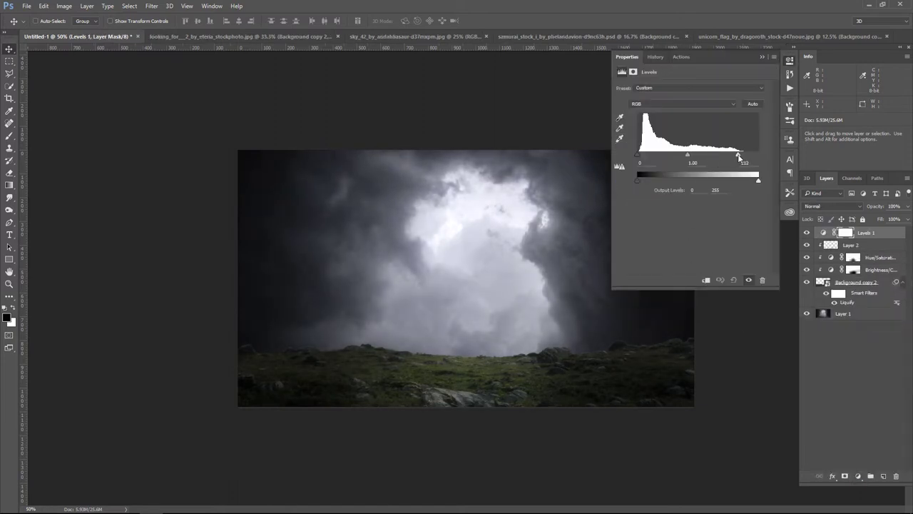
left_click(705, 280)
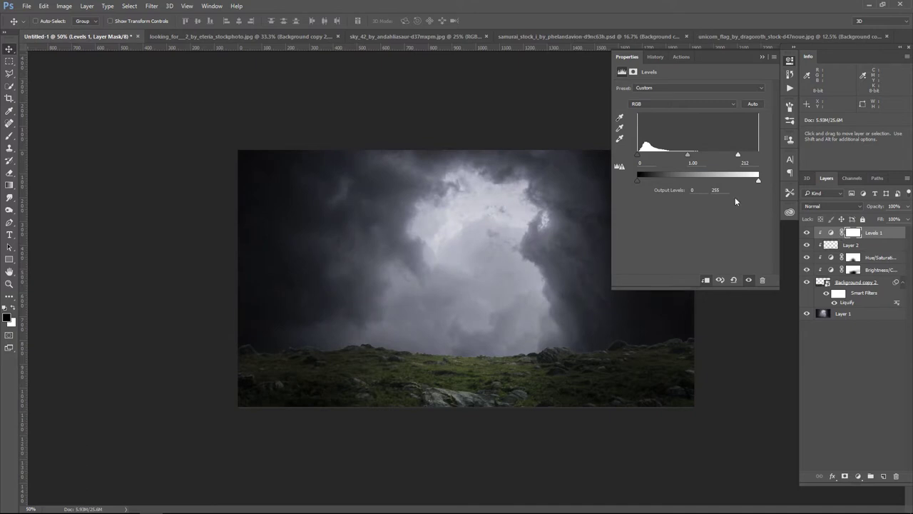
left_click_drag(687, 158, 693, 157)
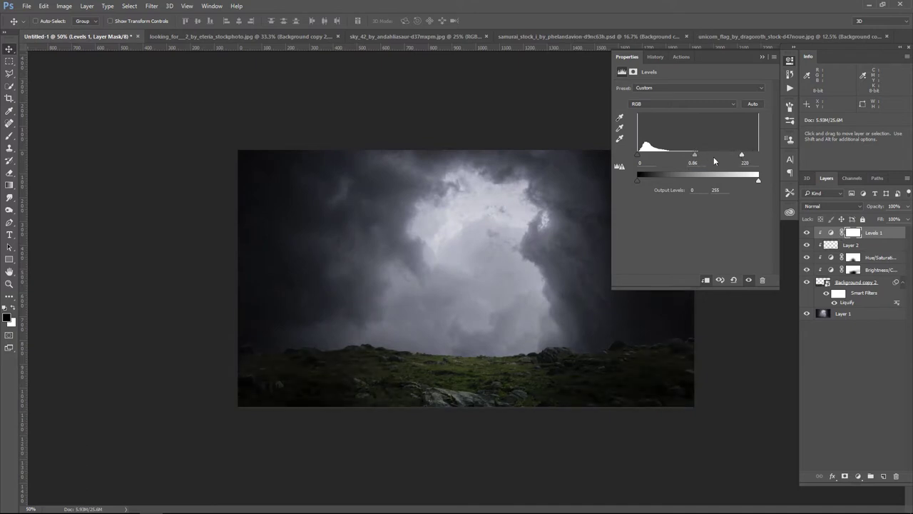
left_click_drag(738, 161, 744, 157)
left_click(762, 57)
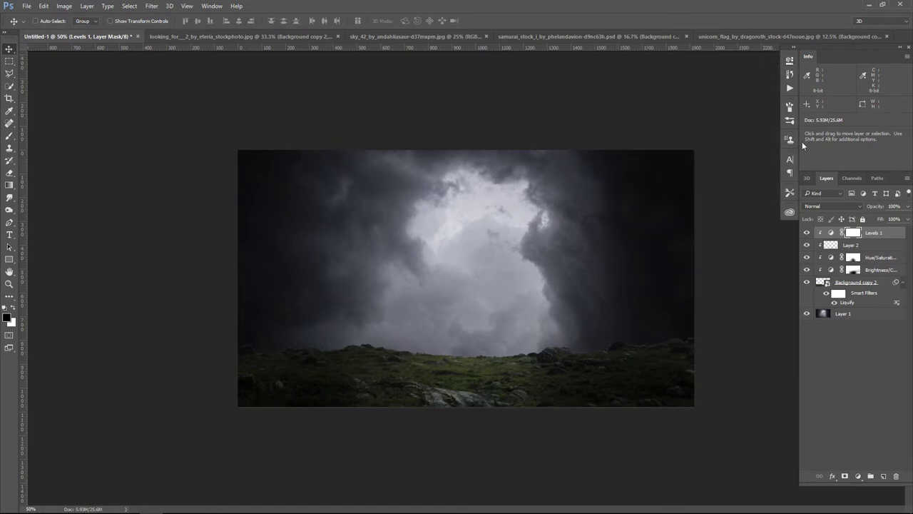
Step: Toggle Levels 1 off and on to compare, then select the sky Layer 1
left_click(806, 232)
left_click(806, 232)
left_click(806, 232)
left_click(872, 315)
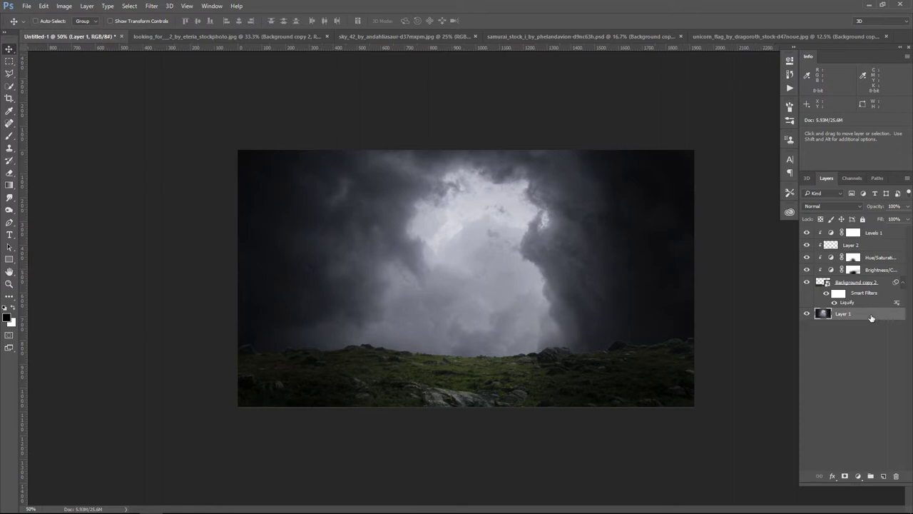
Step: Add Levels 2 above Layer 1 with midtones 0.95 and brighter cloud highlights, then compare
left_click(858, 478)
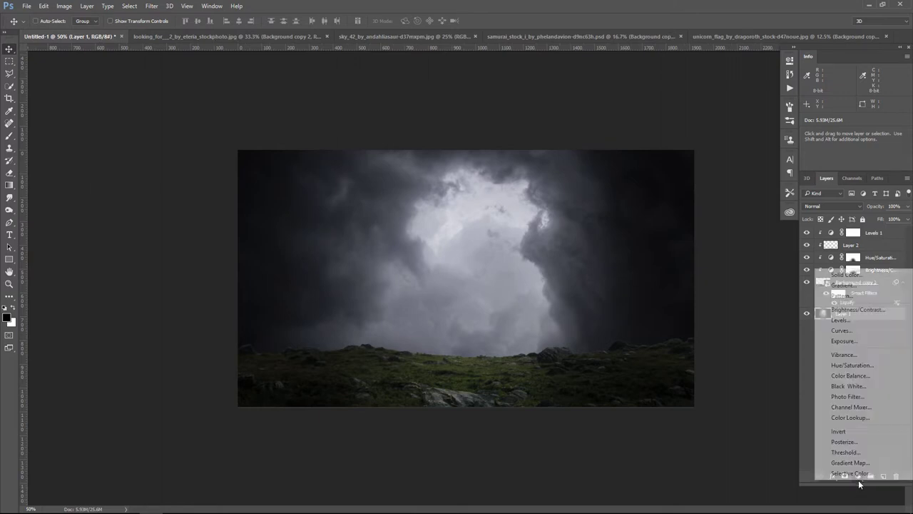
left_click(872, 320)
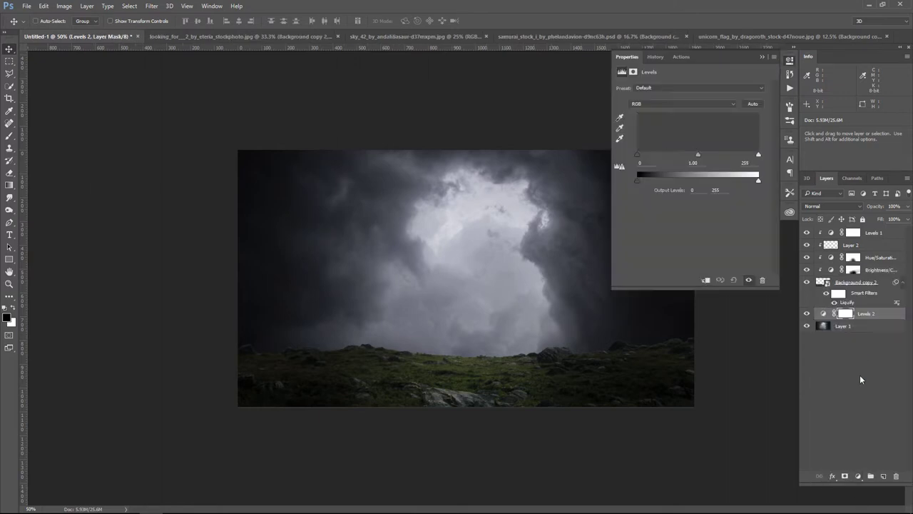
left_click_drag(699, 158, 702, 159)
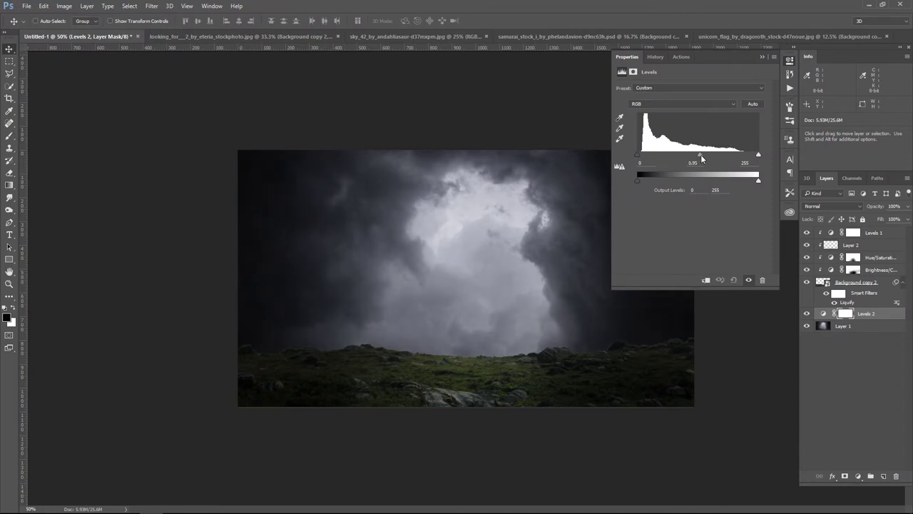
left_click_drag(758, 155, 697, 156)
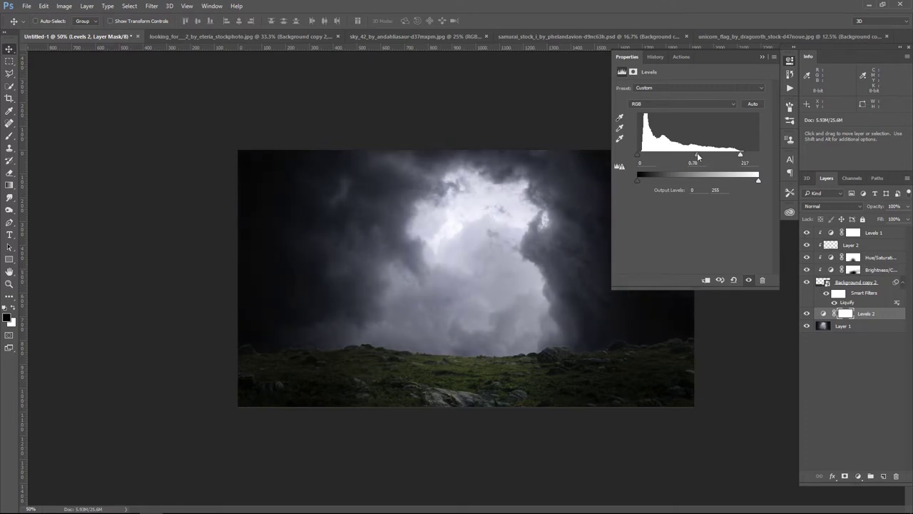
left_click(761, 56)
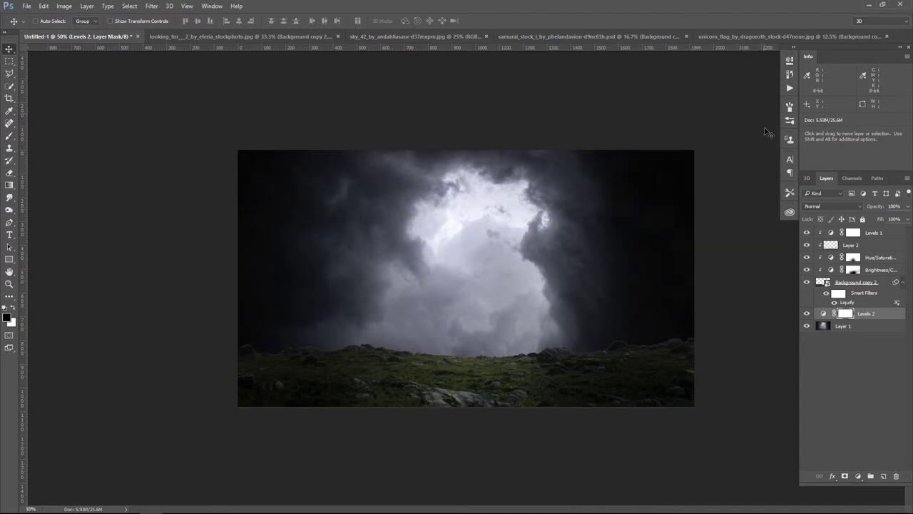
left_click(807, 314)
Step: Brush the Levels 2 mask at 36% opacity along the sky's upper-right corner
left_click(9, 136)
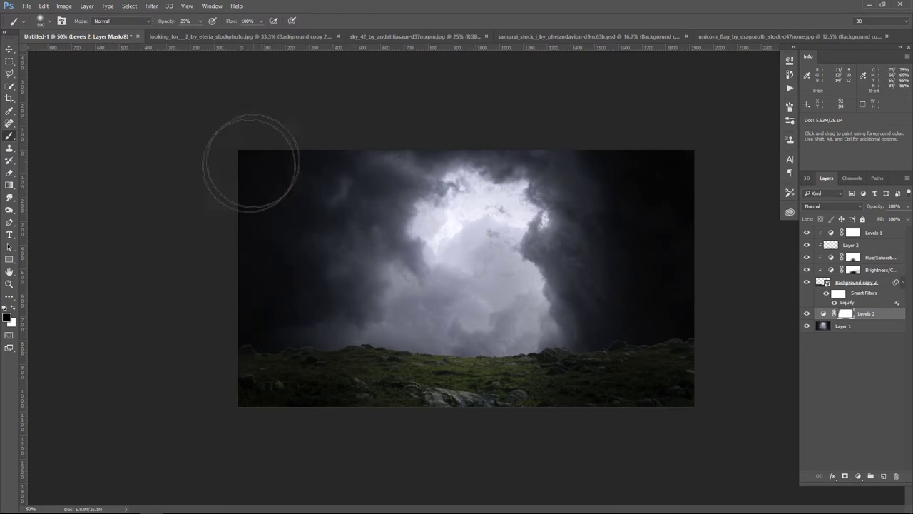
left_click(199, 20)
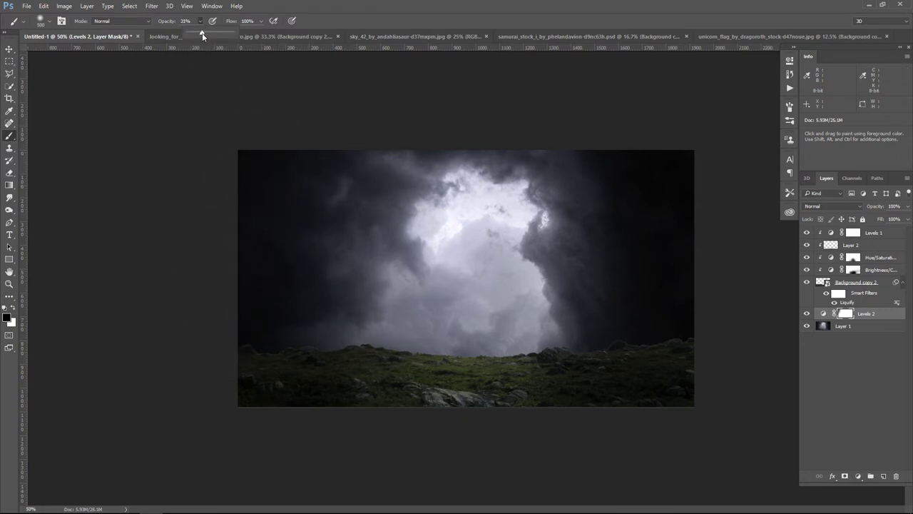
left_click_drag(202, 35, 205, 35)
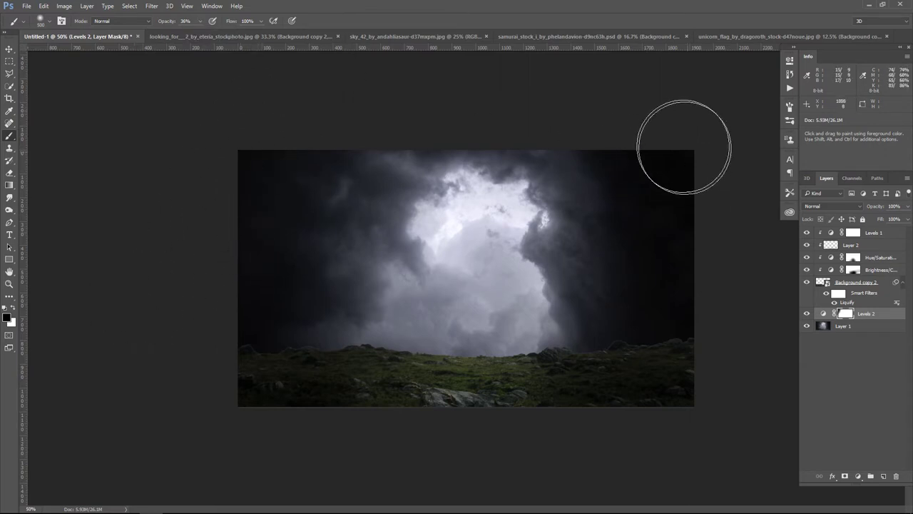
mouse_move(672, 149)
left_mouse_down()
mouse_move(664, 212)
mouse_move(677, 236)
mouse_move(680, 188)
left_mouse_up()
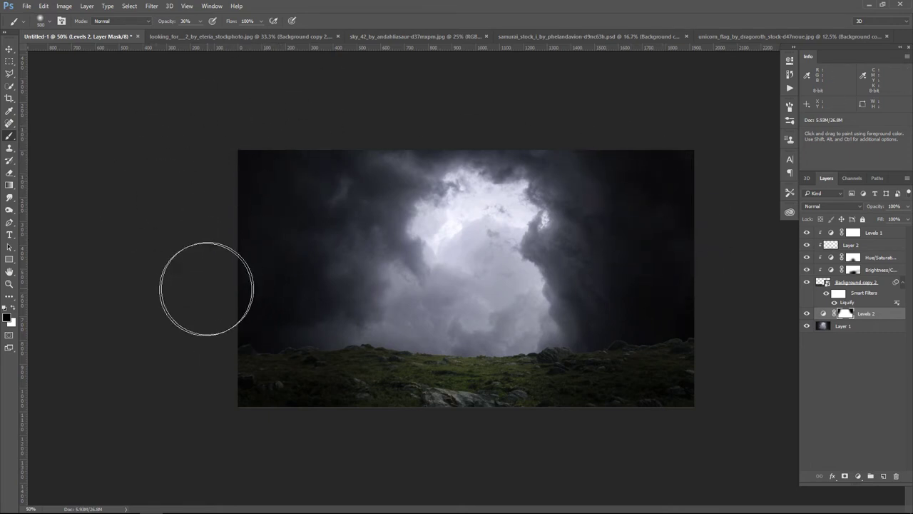
Step: Add a Brightness/Contrast adjustment with brightness -36 and contrast 23 to darken the clouds
left_click(806, 314)
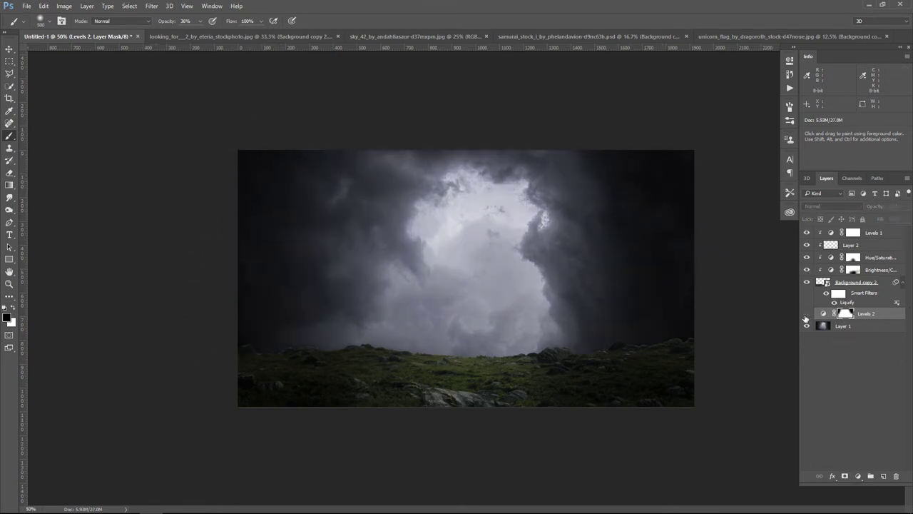
left_click(807, 315)
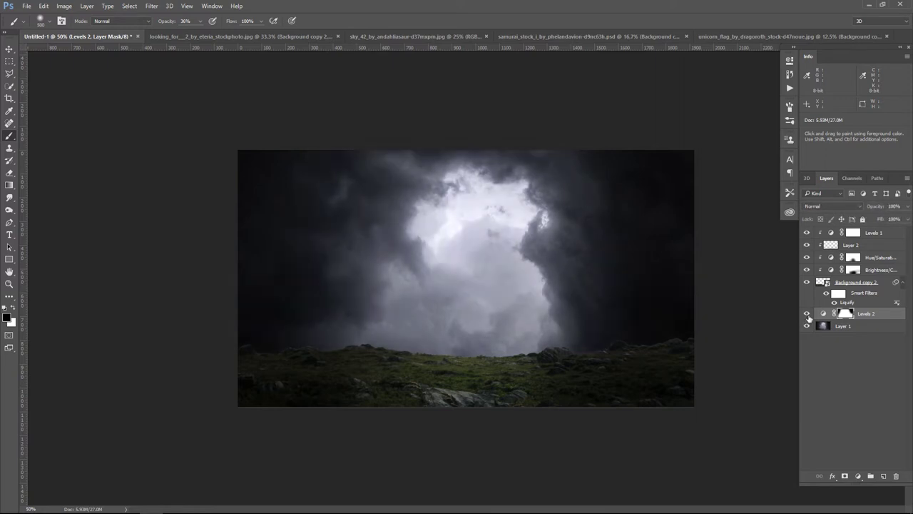
left_click(858, 476)
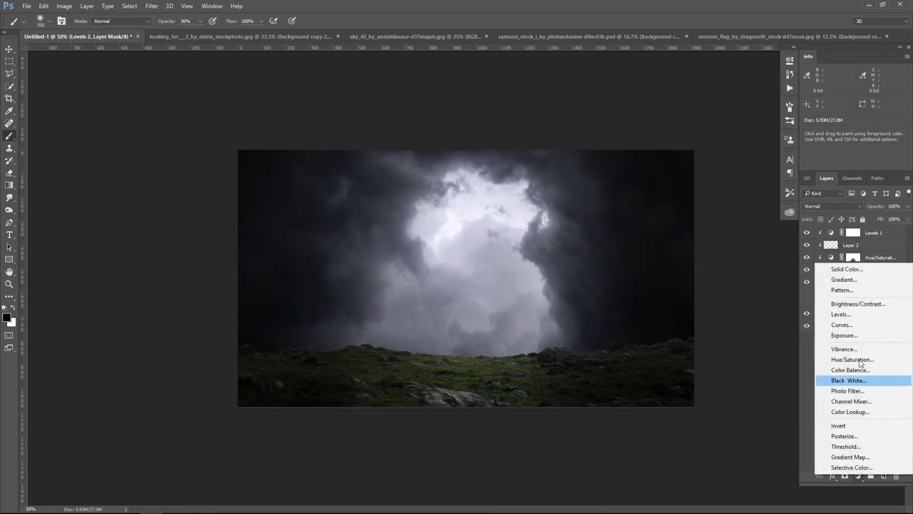
left_click(858, 304)
left_click_drag(695, 111, 702, 112)
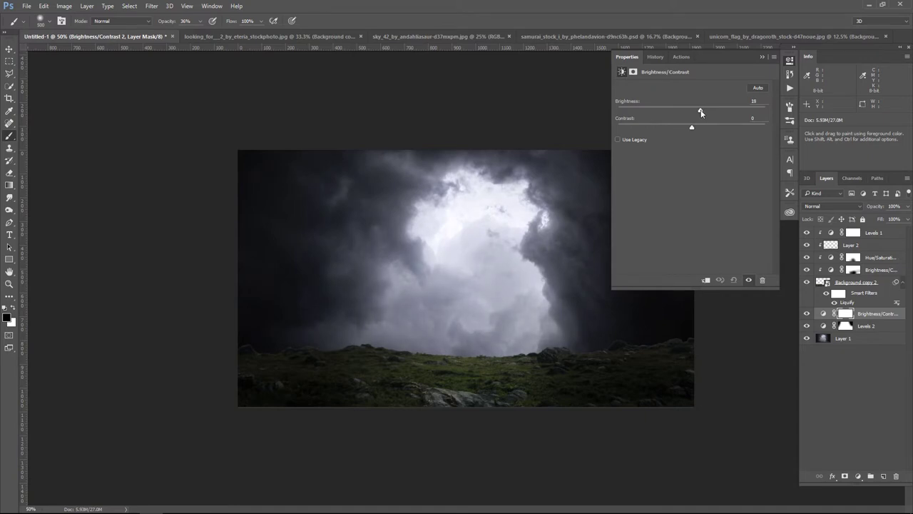
mouse_move(699, 113)
left_mouse_down()
mouse_move(673, 112)
mouse_move(708, 128)
left_mouse_up()
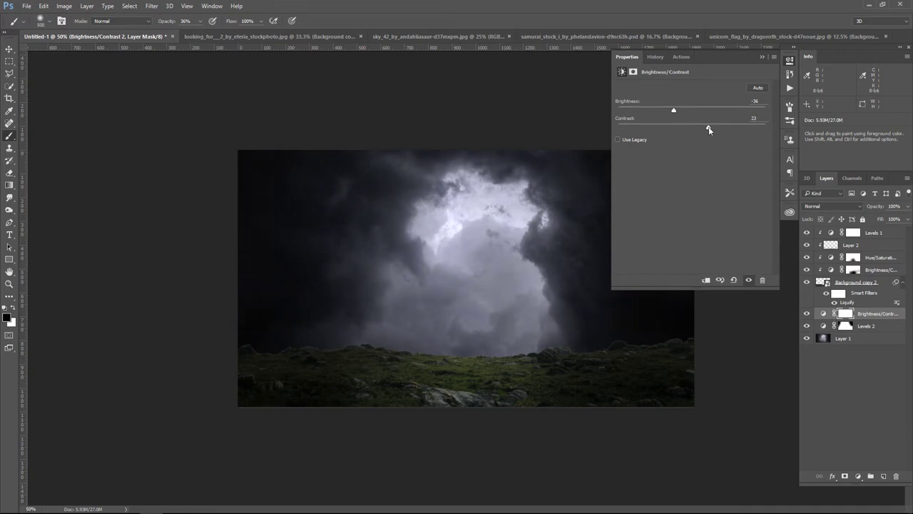
left_click(764, 57)
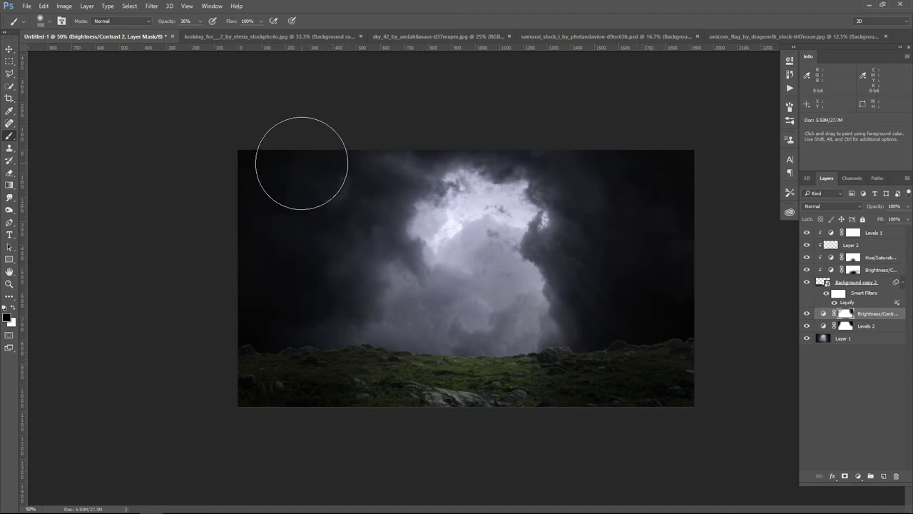
Step: Paint the adjustment's mask over the upper-left sky and lower its opacity to 52%
left_click_drag(240, 297, 259, 238)
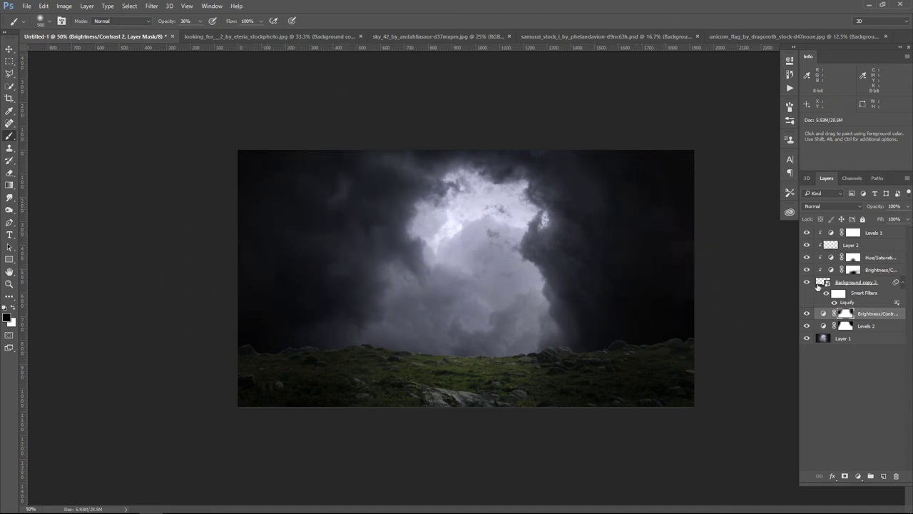
left_click(807, 314)
left_click(907, 206)
left_click_drag(906, 219, 887, 220)
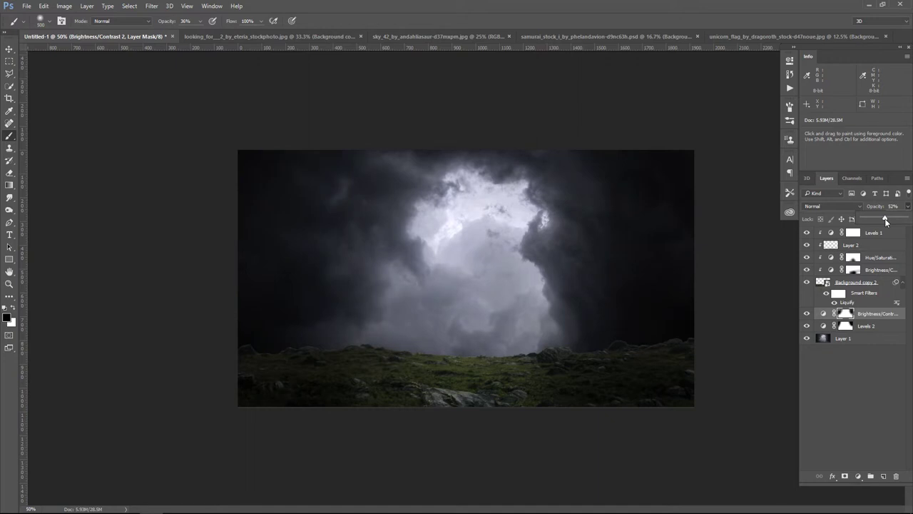
left_click(807, 314)
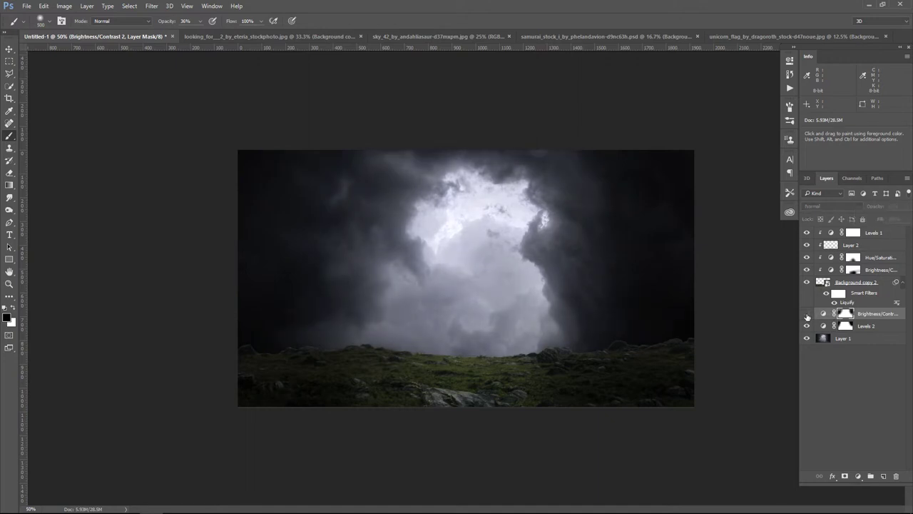
left_click(807, 315)
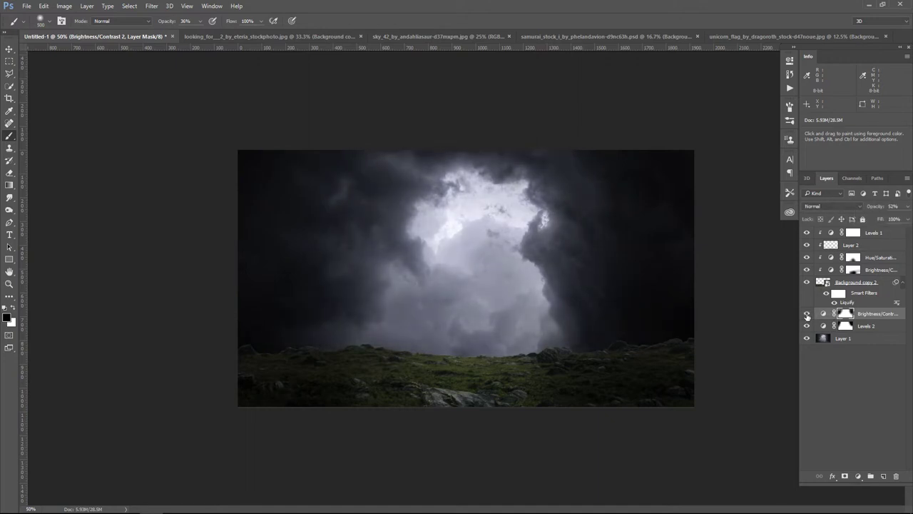
left_click(9, 49)
left_click(877, 235)
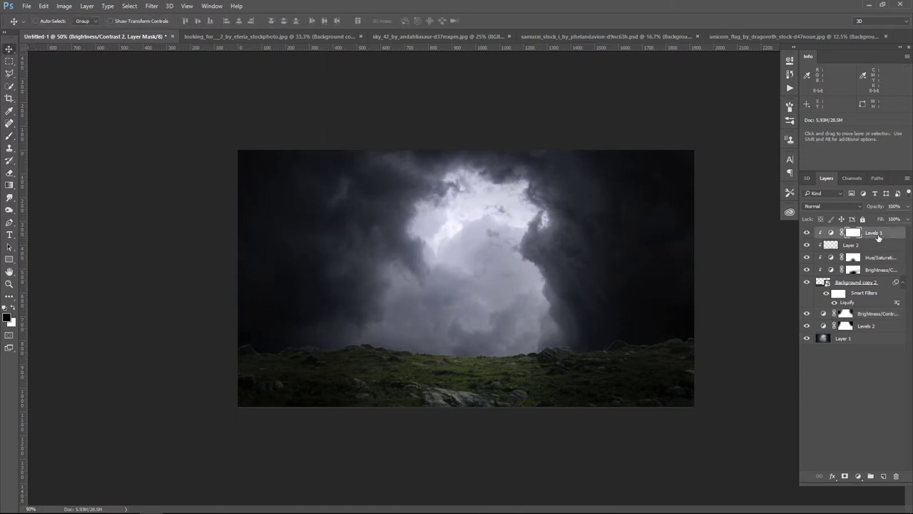
Step: Add a Curves adjustment at the top, lifting black output to 7 and adding a midtone point
left_click(858, 477)
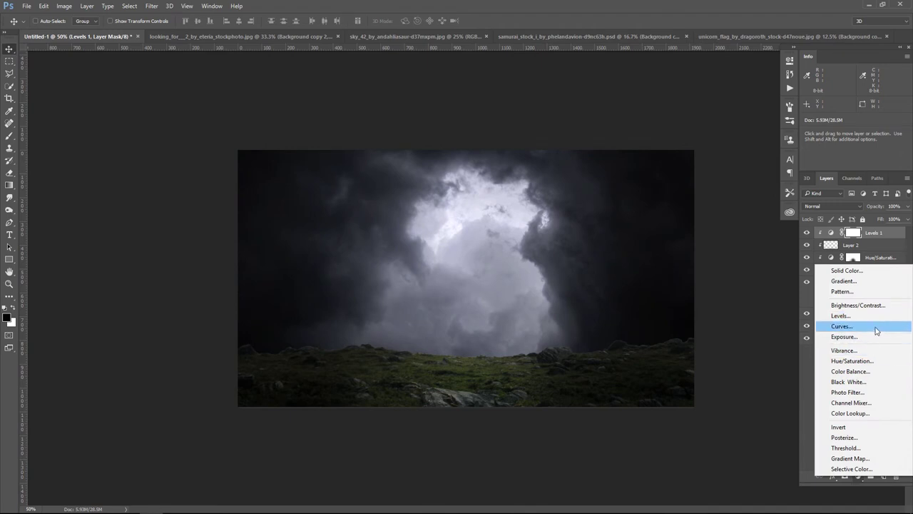
left_click(876, 330)
left_click_drag(640, 230, 640, 226)
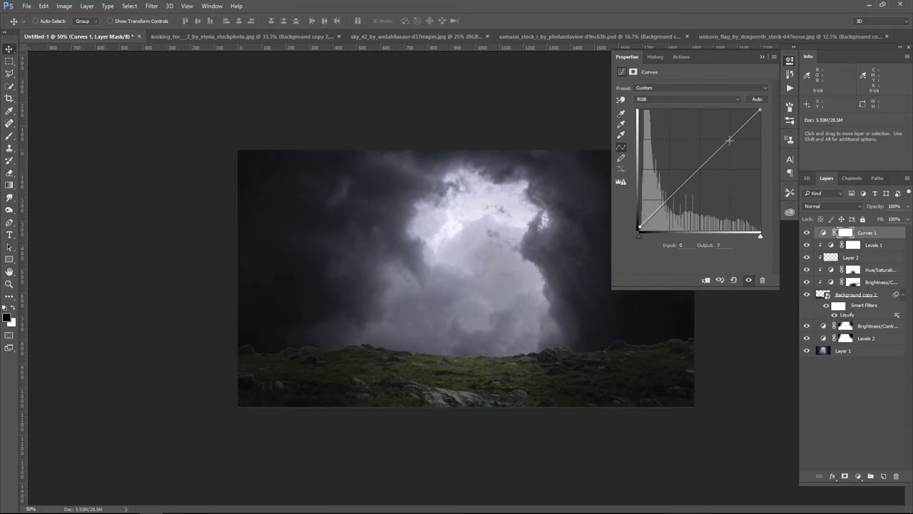
left_click_drag(729, 140, 707, 163)
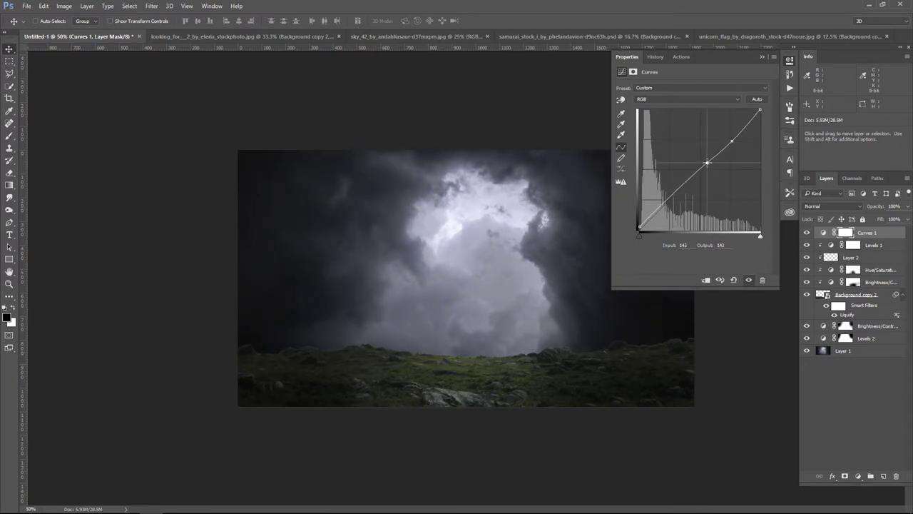
left_click(762, 58)
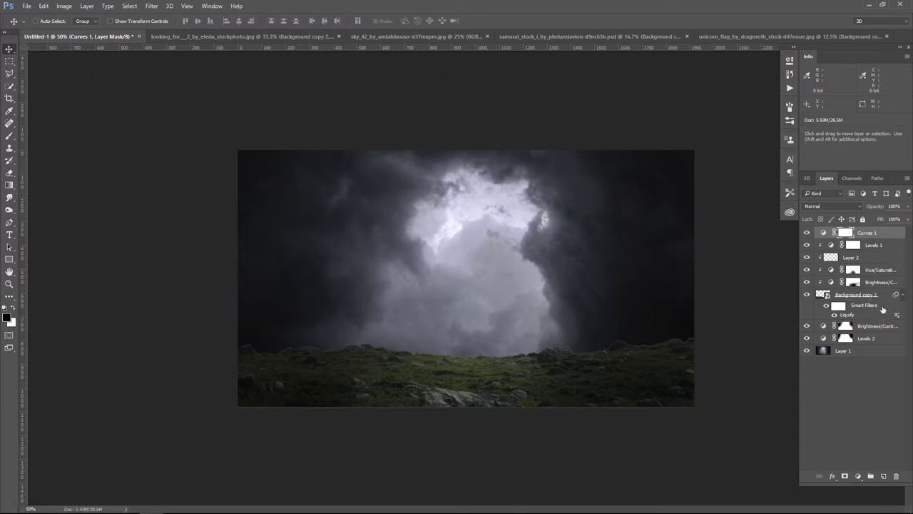
Step: Create a new layer above Brightness/Contrast 2 and set up a white brush at 100% opacity
left_click(882, 326)
left_click(883, 475)
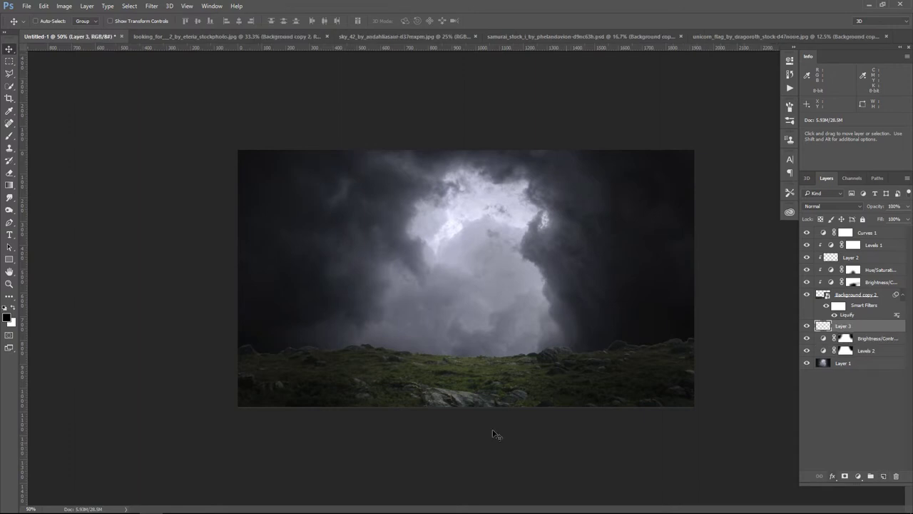
left_click(13, 309)
left_click(10, 135)
left_click(201, 20)
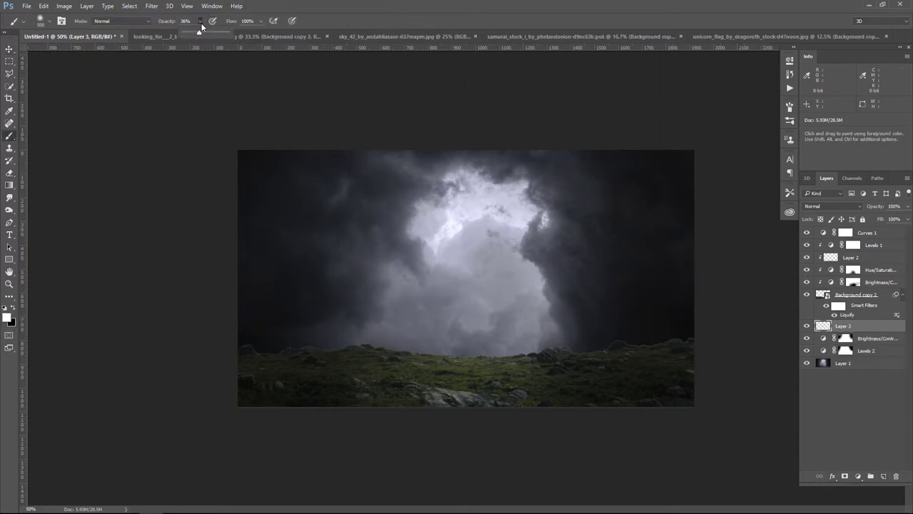
left_click_drag(208, 33, 227, 34)
left_click(51, 21)
Step: Choose the cloud brush, size it to 2000 px, and stamp white haze along the horizon
left_click(51, 21)
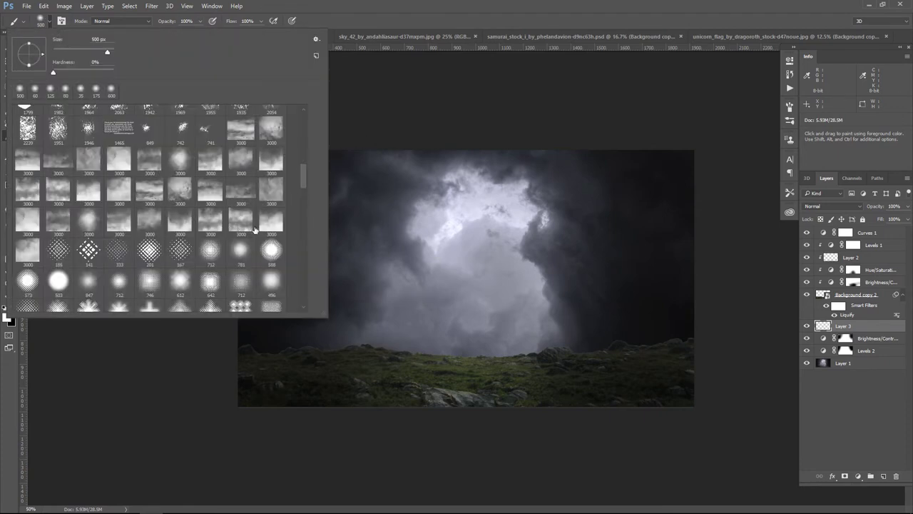
double_click(271, 158)
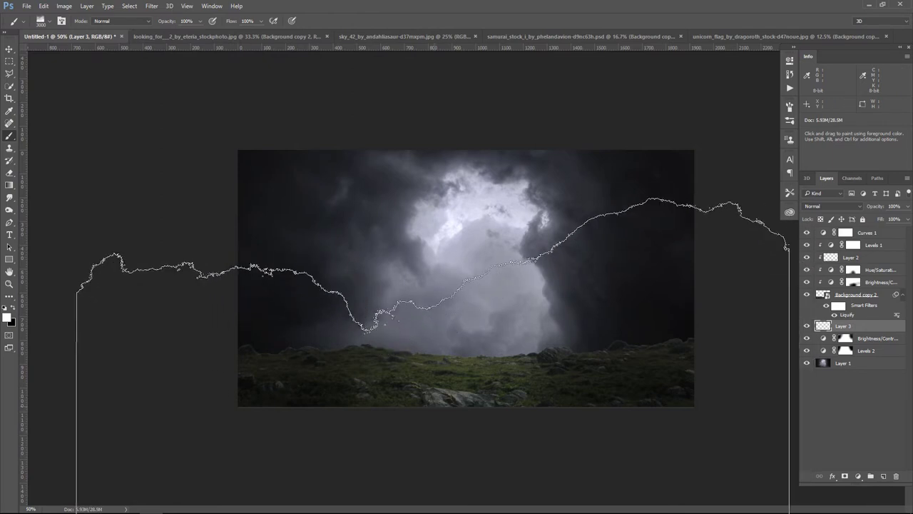
key("bracketleft")
key("bracketleft")
key("bracketleft")
key("bracketleft")
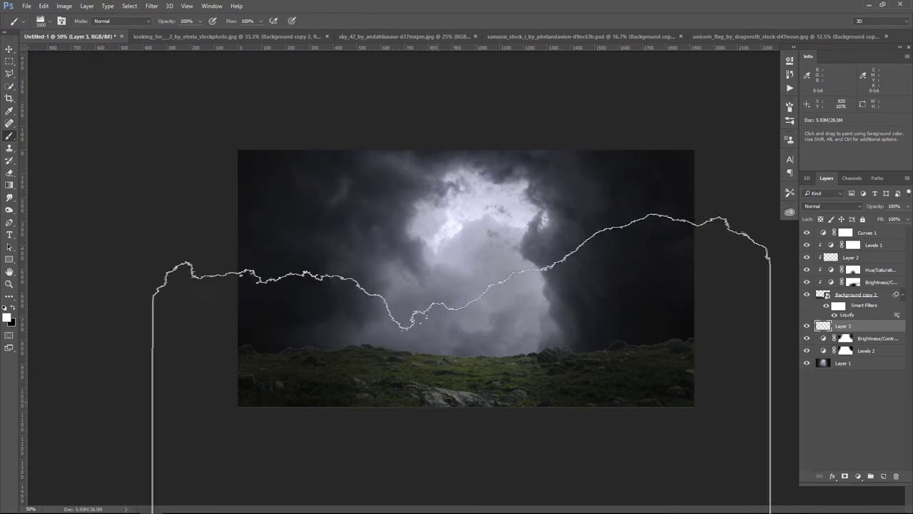
key("bracketleft")
key("bracketleft")
key("bracketleft")
key("bracketleft")
key("bracketleft")
key("bracketleft")
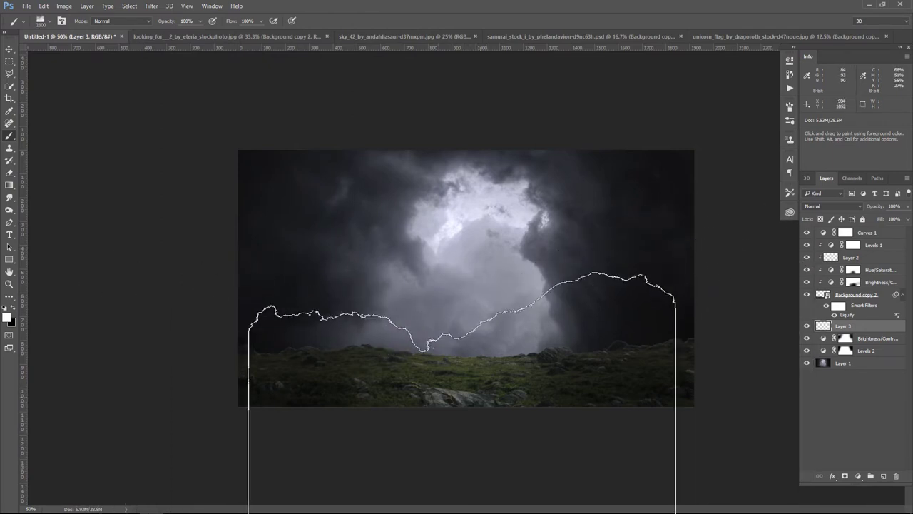
key("bracketleft")
key("bracketleft")
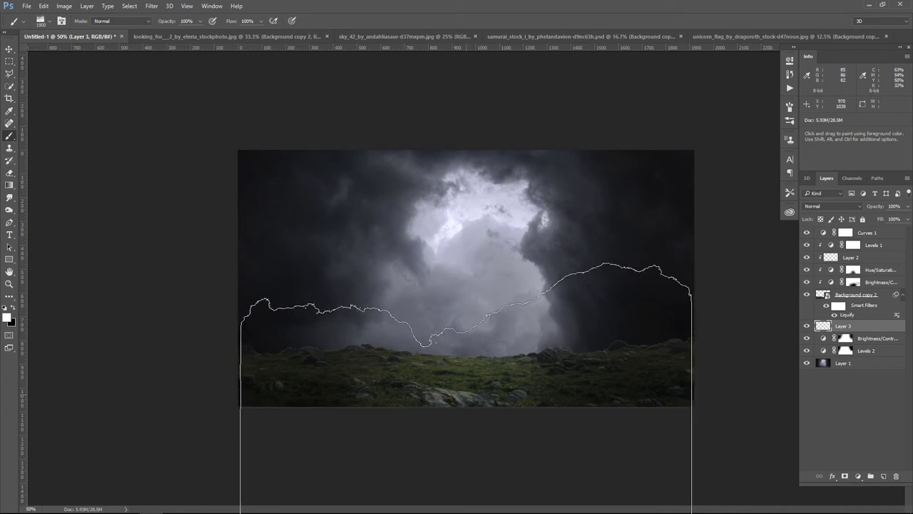
key("bracketright")
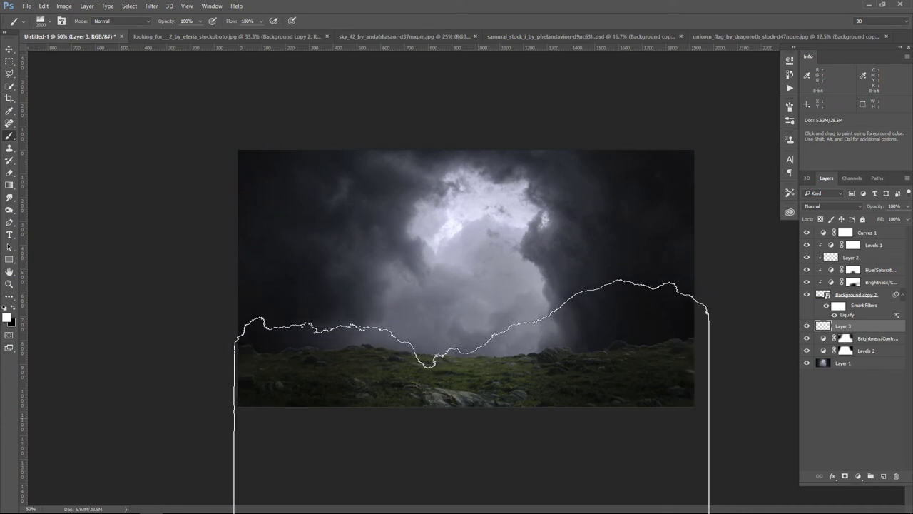
left_click(471, 428)
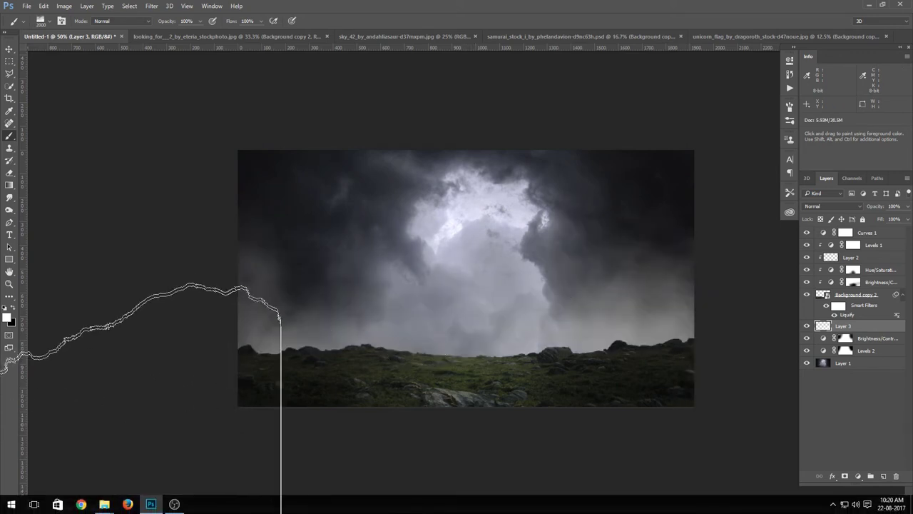
Step: Blend Layer 3 as Screen at 38% opacity
left_click(10, 50)
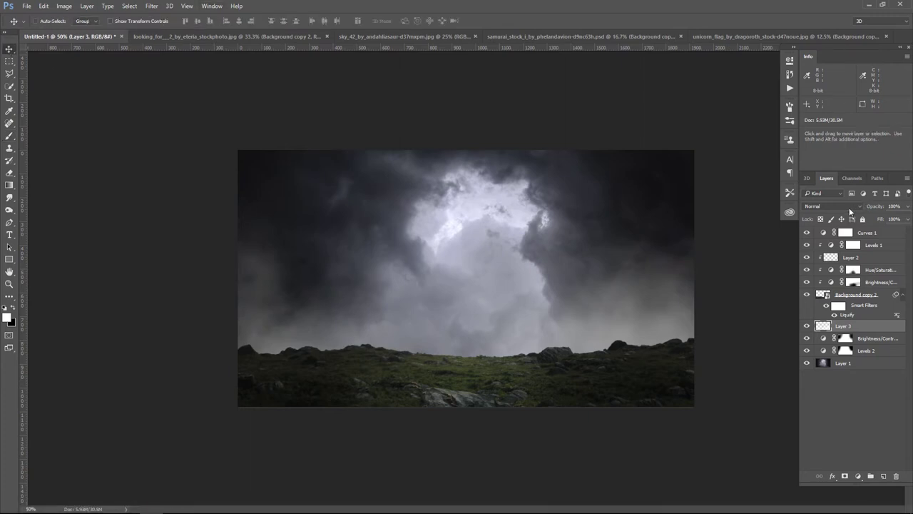
left_click(827, 206)
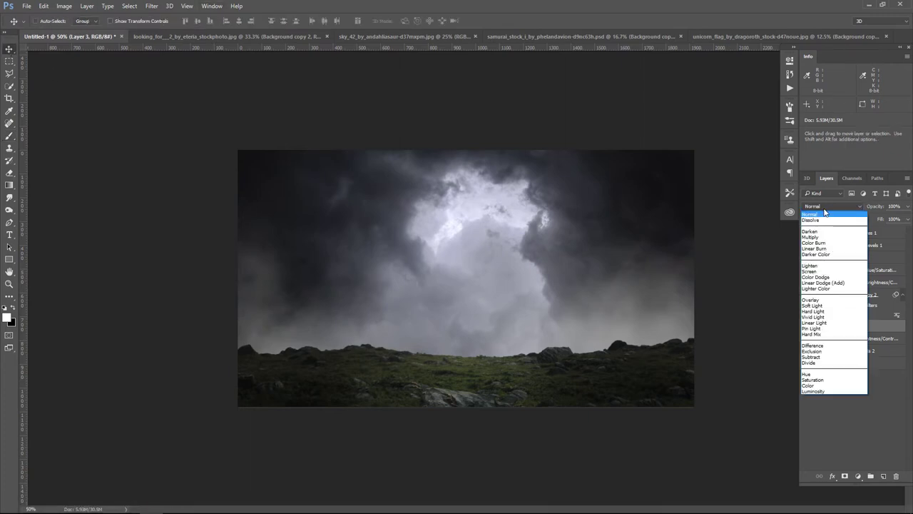
left_click(827, 271)
left_click(909, 207)
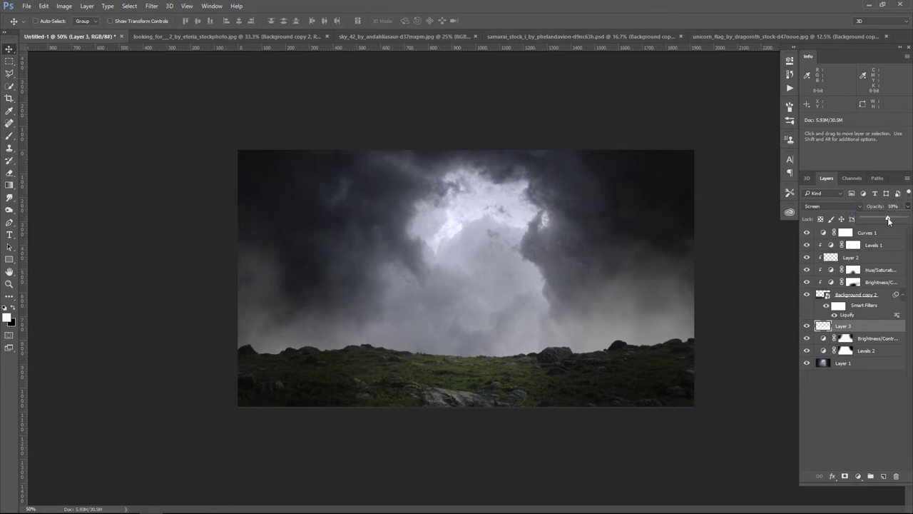
left_click_drag(906, 218, 880, 220)
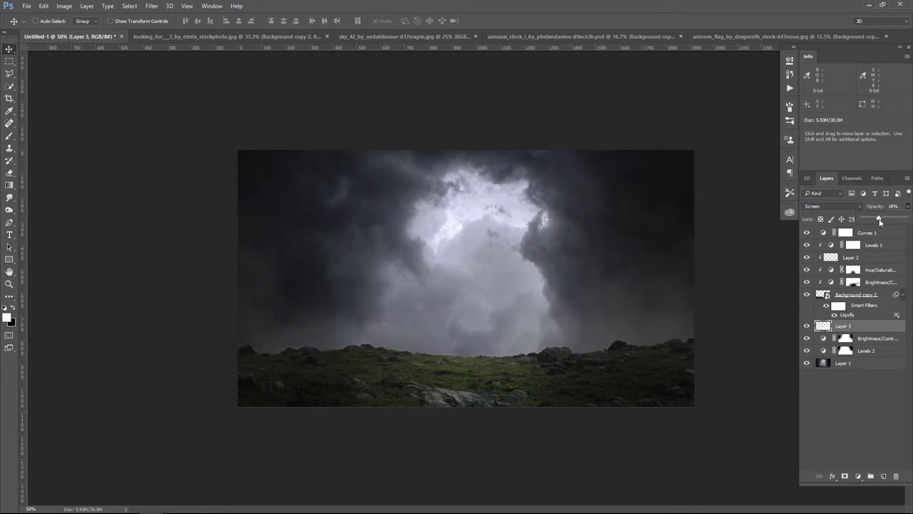
left_click(10, 53)
Step: Add a Color Balance layer shifting midtones +14 toward blue, at 60% opacity
left_click(858, 476)
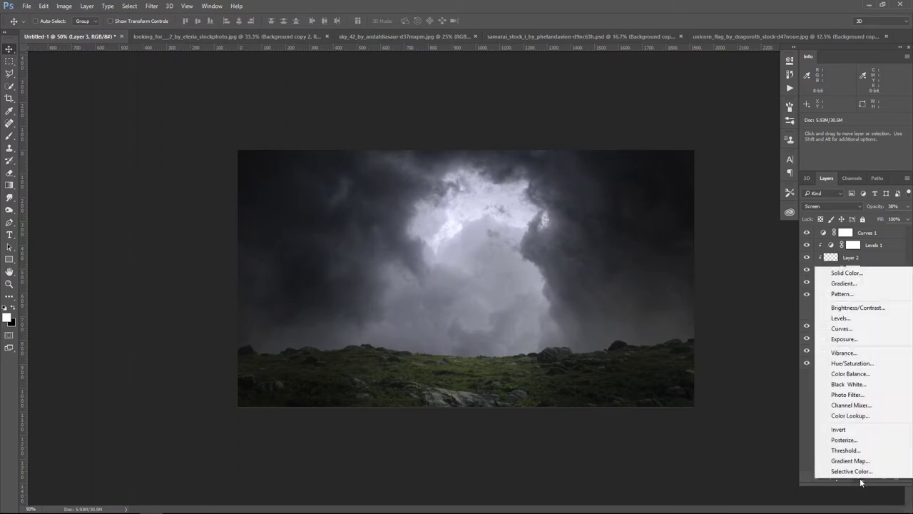
left_click(867, 373)
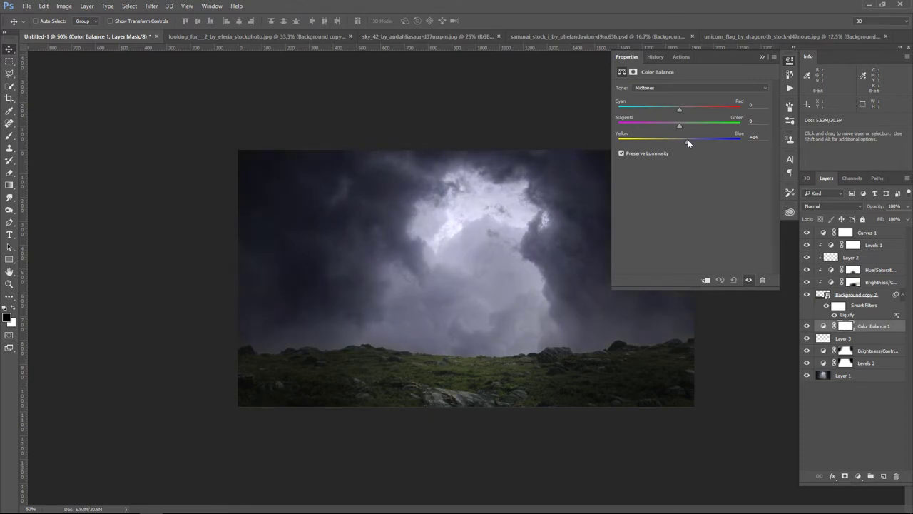
left_click_drag(679, 109, 671, 109)
left_click(762, 56)
left_click(906, 206)
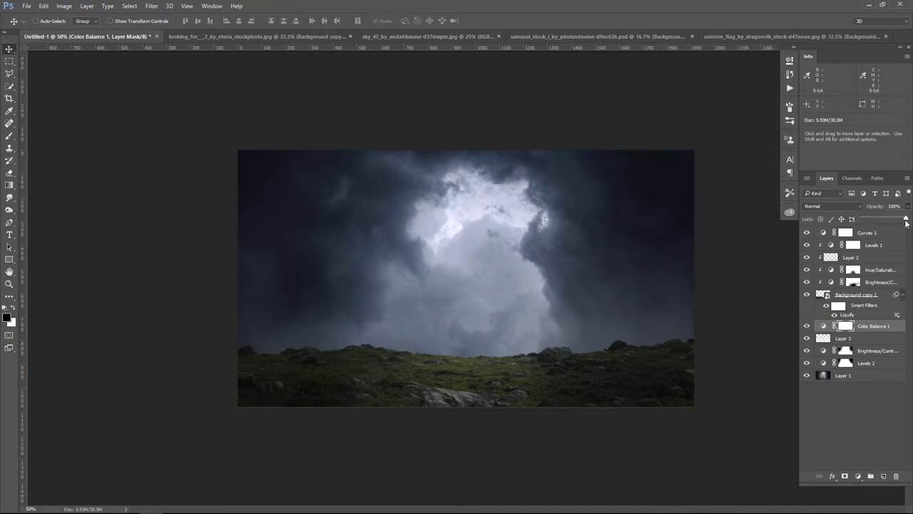
left_click_drag(897, 218, 896, 218)
left_click(807, 326)
Step: In the samurai photo, show Background and duplicate the masked samurai, converted to smart object then rasterized
left_click(889, 232)
left_click(542, 35)
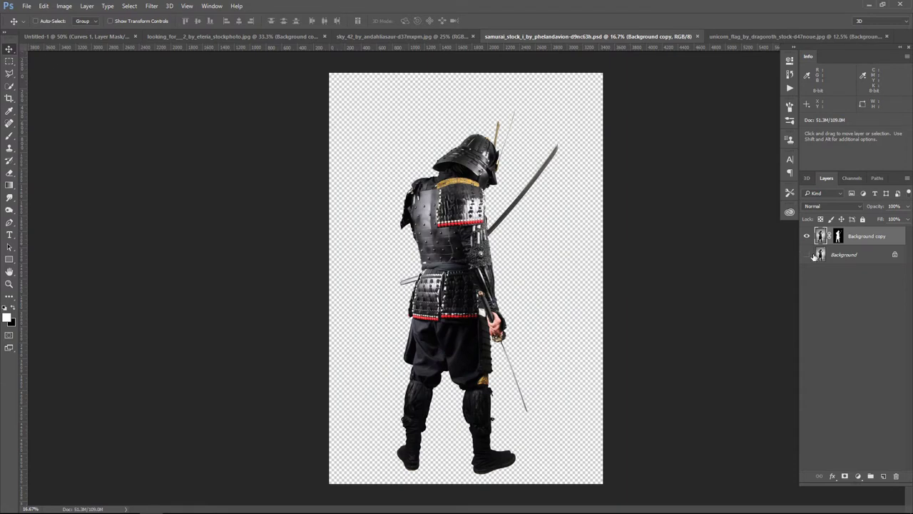
left_click(807, 255)
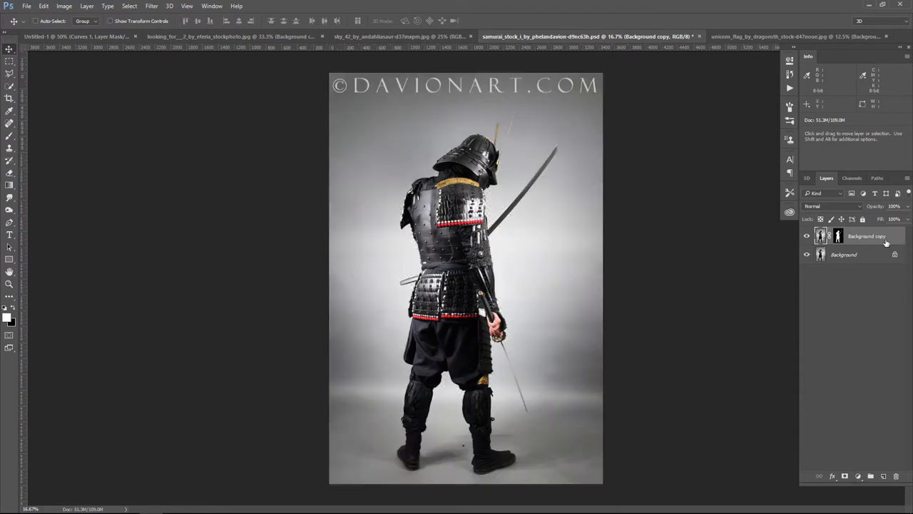
left_click_drag(886, 243, 884, 476)
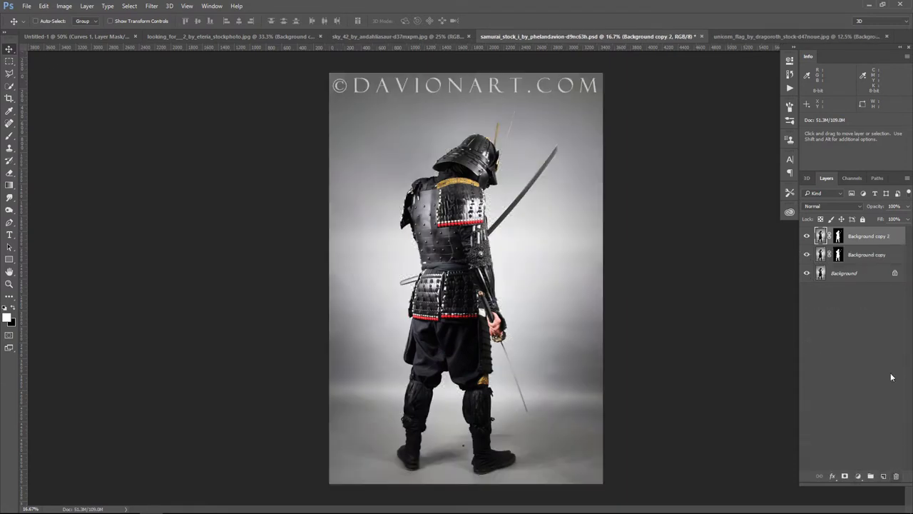
right_click(873, 241)
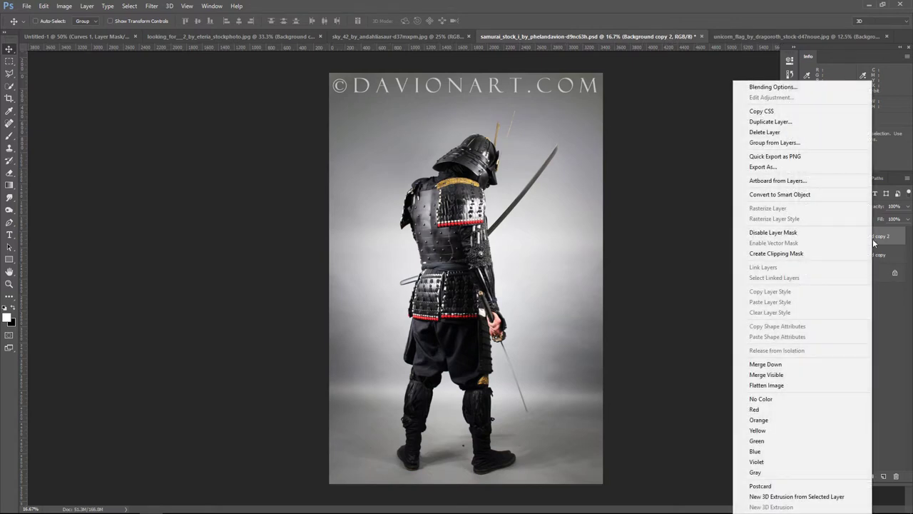
left_click(812, 195)
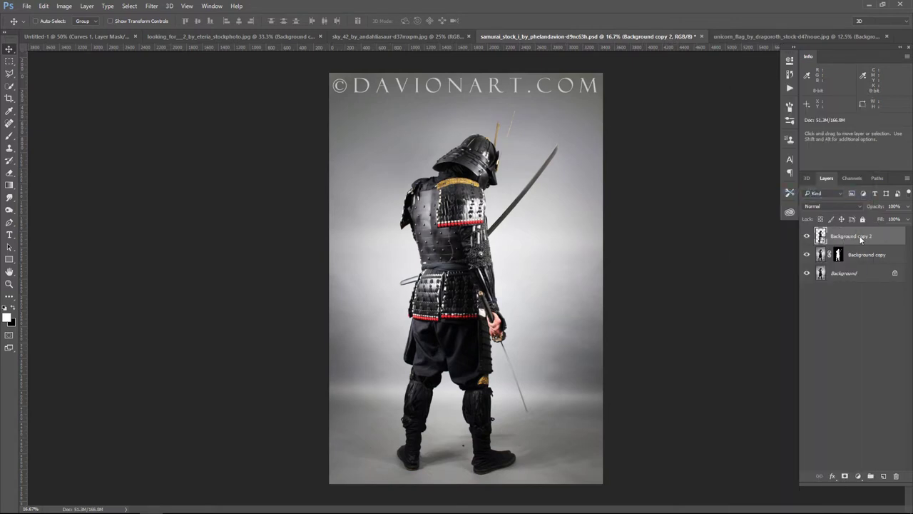
right_click(861, 240)
left_click(791, 236)
Step: Bring the samurai into Untitled-1 and scale him to about 20%, centred on the hill
mouse_move(480, 231)
left_mouse_down()
mouse_move(77, 42)
mouse_move(454, 223)
left_mouse_up()
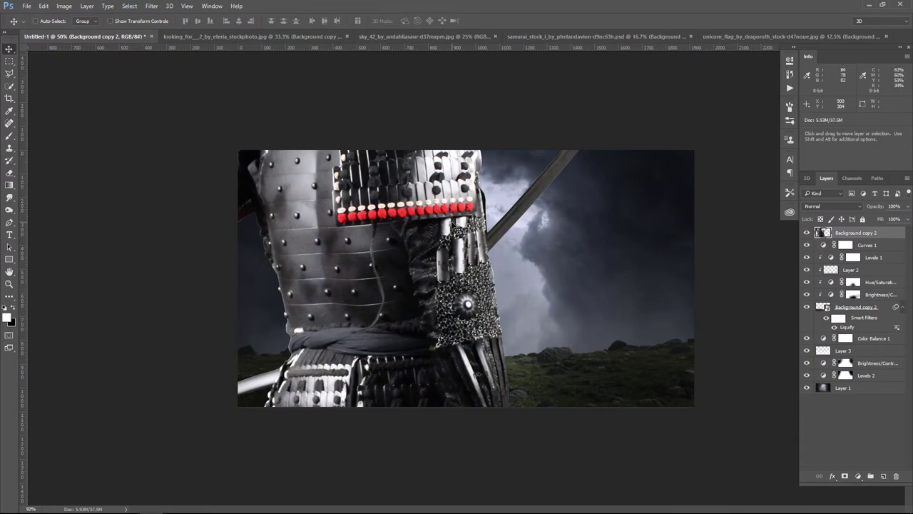
key("ctrl+t")
left_click_drag(575, 286, 521, 354)
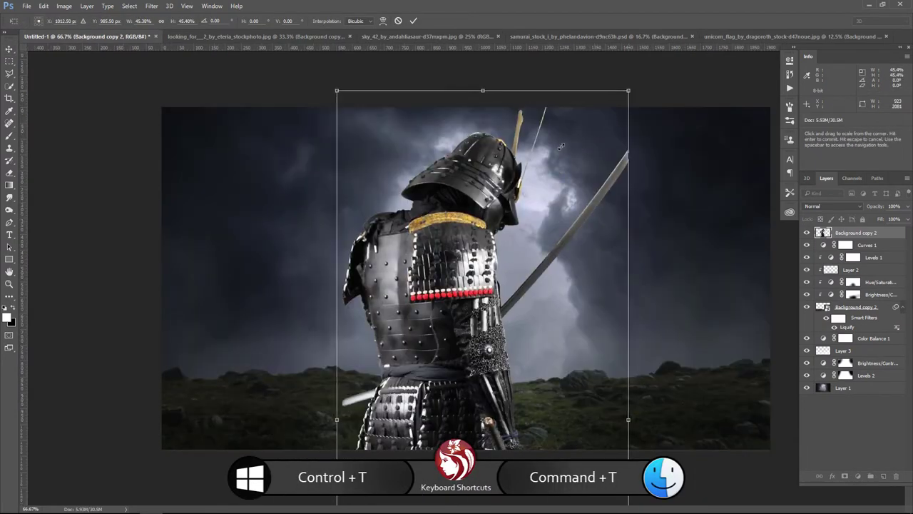
left_click_drag(562, 146, 513, 213)
left_click_drag(456, 285, 493, 165)
left_click_drag(513, 65, 552, 131)
left_click_drag(519, 207, 504, 219)
key("ctrl+minus")
key("Return")
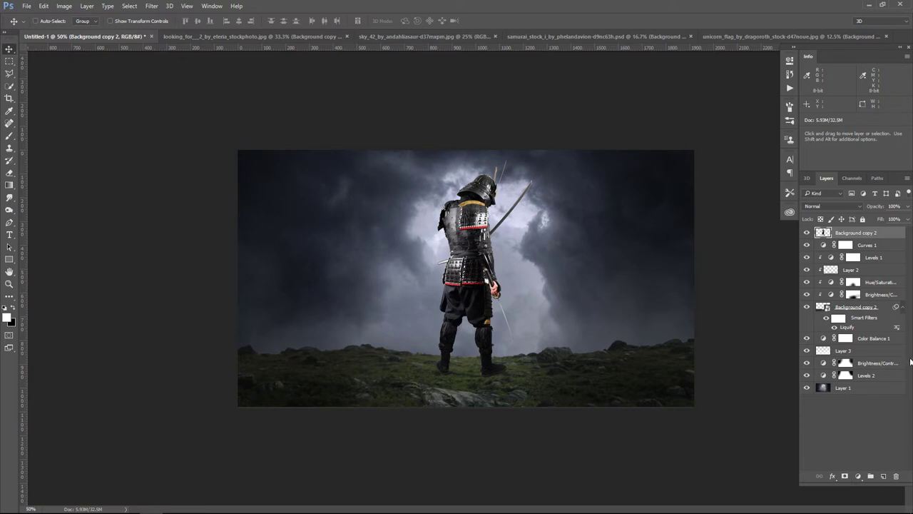
Step: Slightly enlarge the background landscape Layer 1, then reselect the top samurai layer
left_click(869, 308)
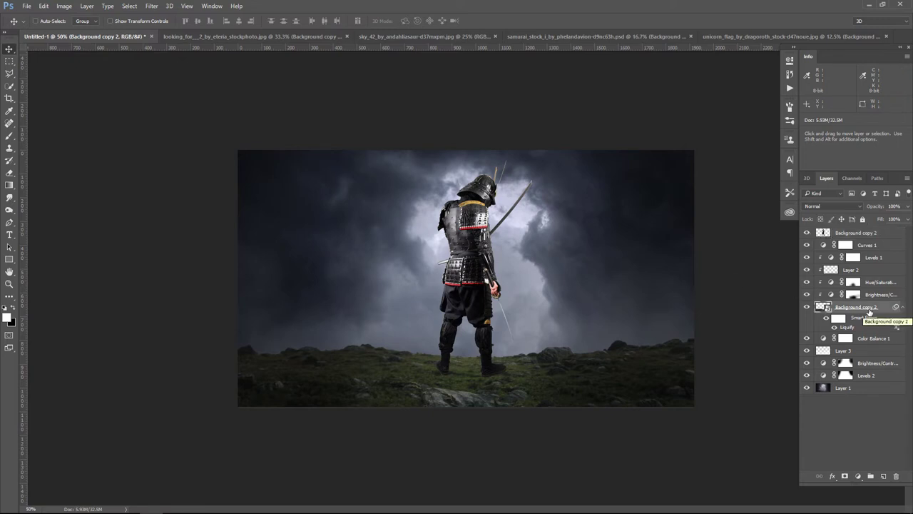
left_click(885, 247, "shift")
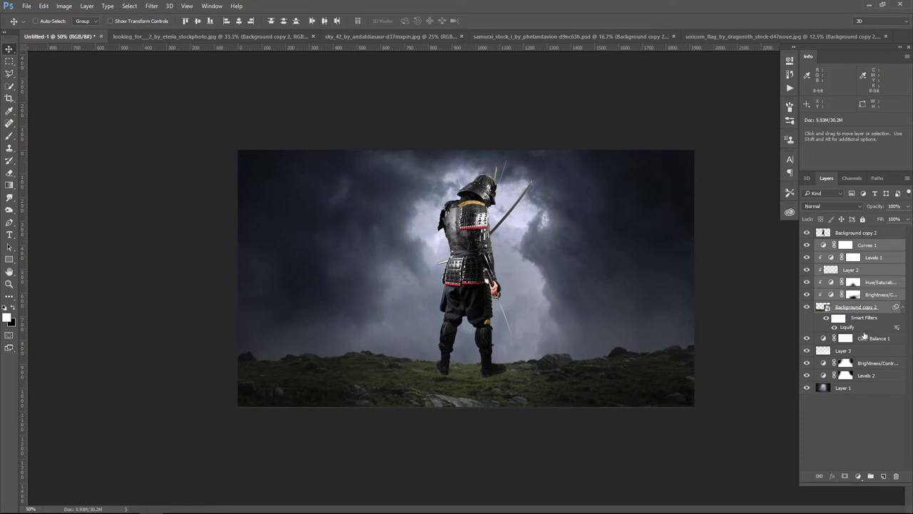
left_click(876, 324)
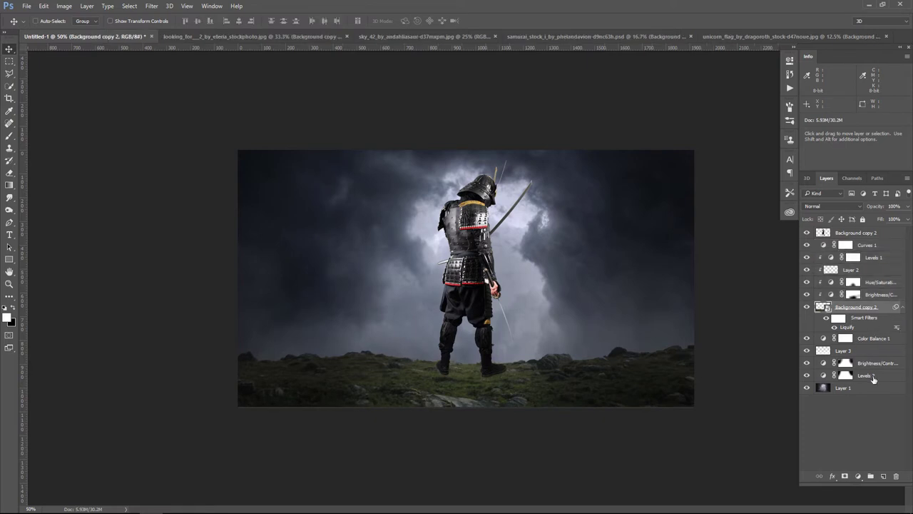
left_click(887, 390)
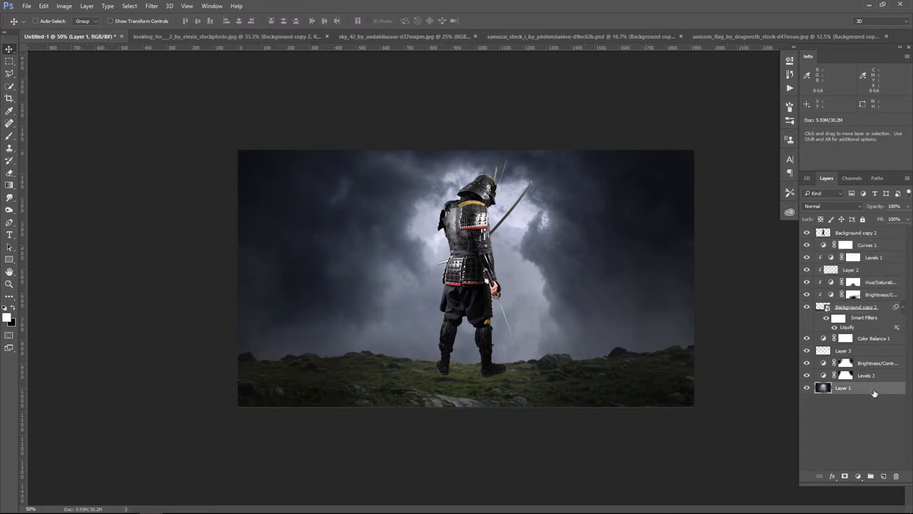
key("ctrl+t")
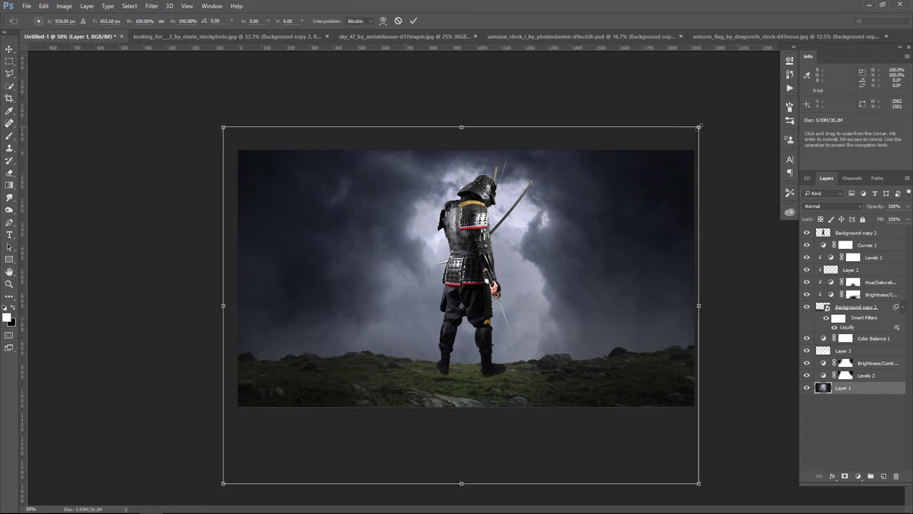
left_click_drag(704, 127, 717, 121)
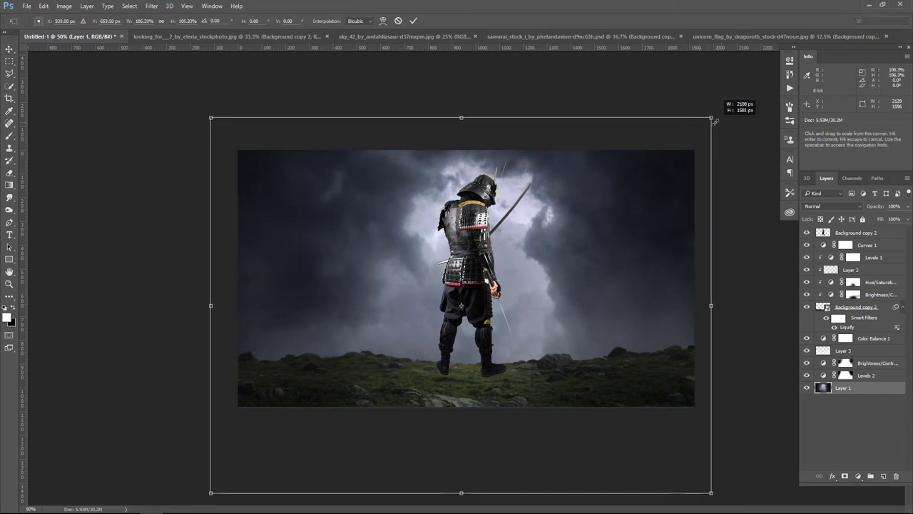
key("Return")
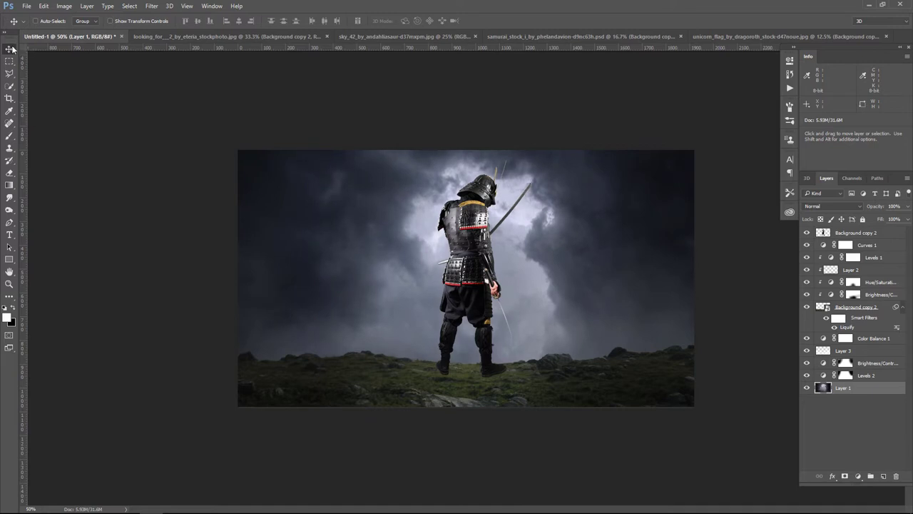
left_click(888, 233)
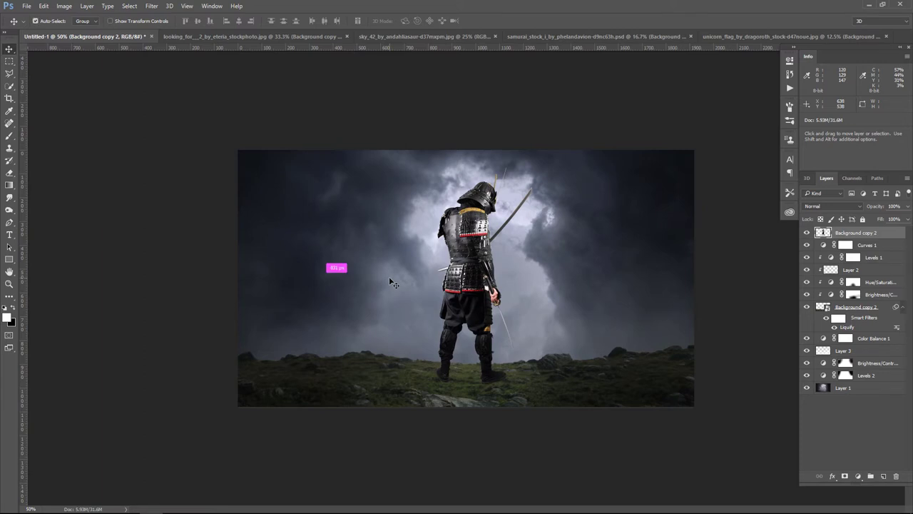
key("ctrl+plus")
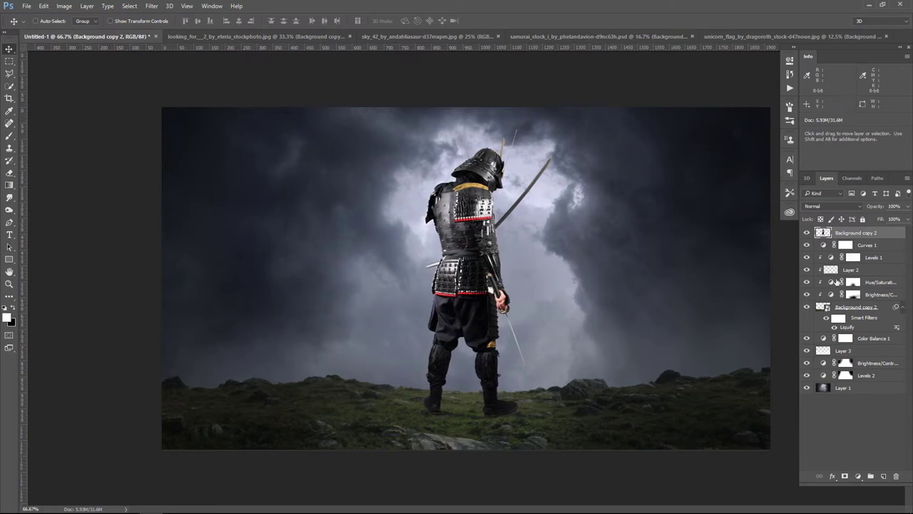
Step: Add a new layer beneath the samurai and set up a black 175 px soft round brush at 29% opacity
left_click(883, 476)
left_click_drag(877, 234, 858, 247)
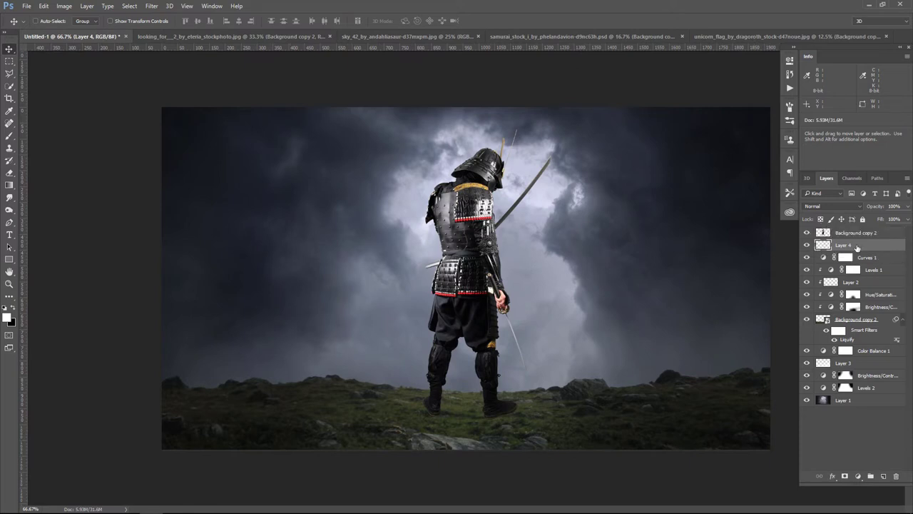
left_click(9, 136)
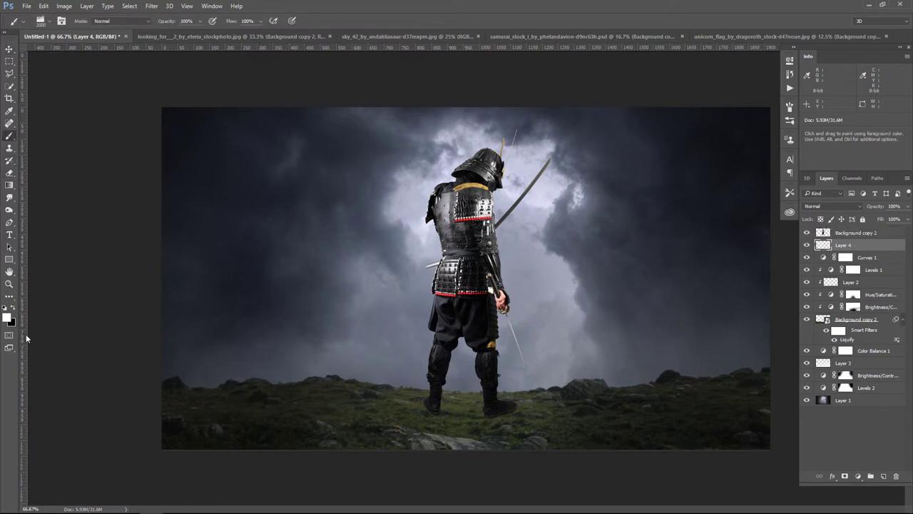
left_click(13, 309)
left_click(200, 21)
left_click_drag(171, 36, 167, 36)
right_click(188, 74)
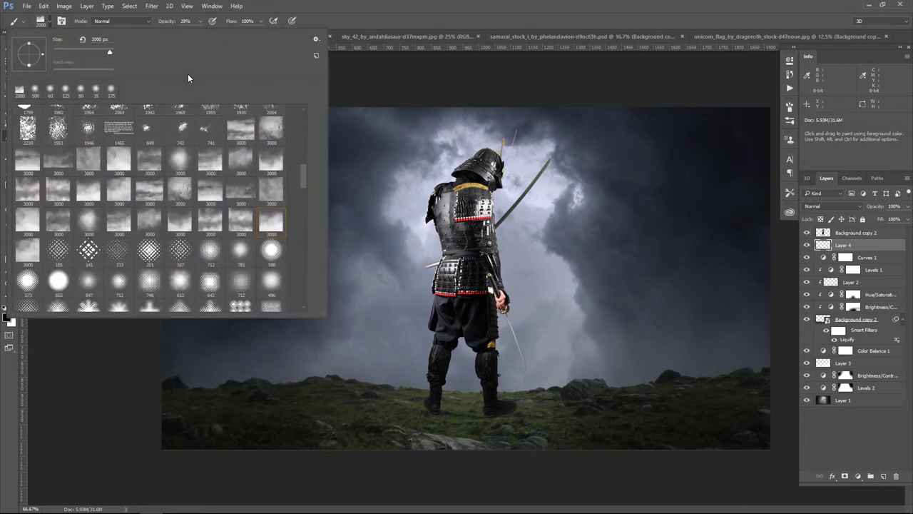
left_click(110, 90)
left_click(316, 5)
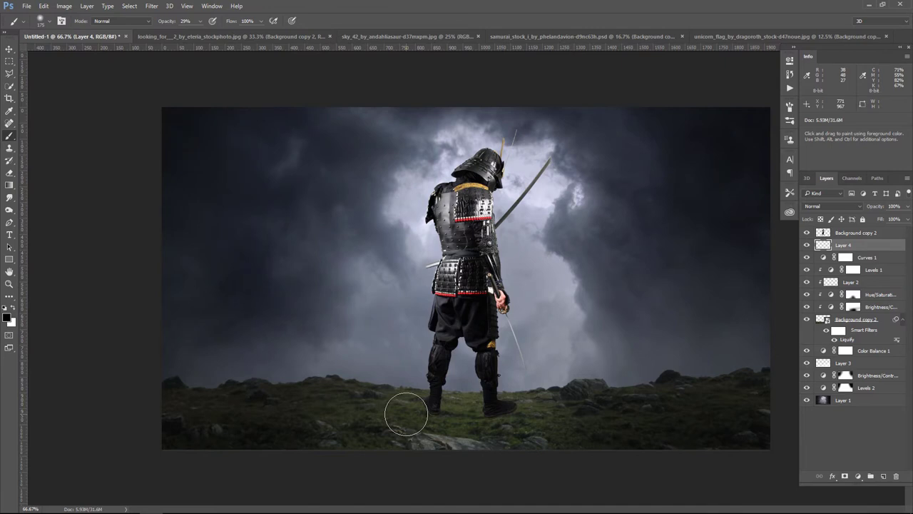
Step: Paint soft shadows under both feet, then deepen the broad shadow on a second layer with a larger brush
key("bracketleft")
key("bracketleft")
key("bracketleft")
key("bracketleft")
key("bracketleft")
left_click_drag(427, 416, 418, 471)
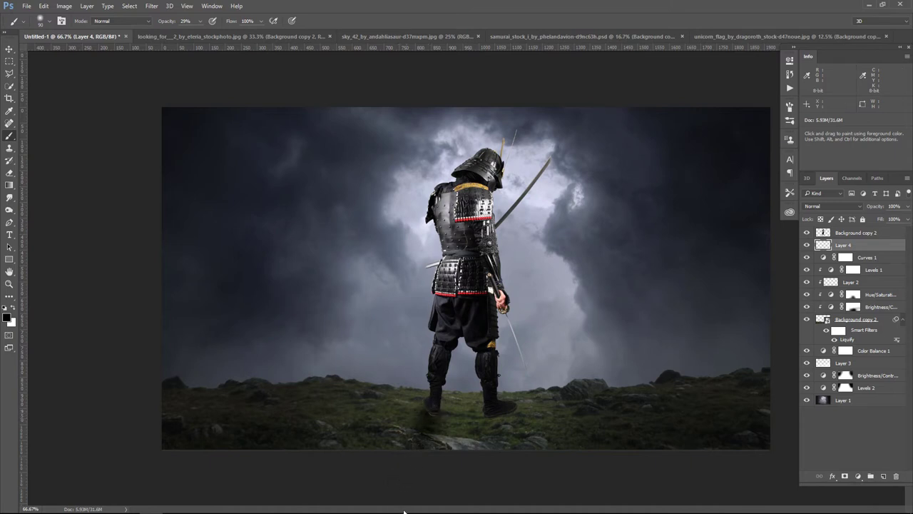
left_click_drag(502, 432, 432, 500)
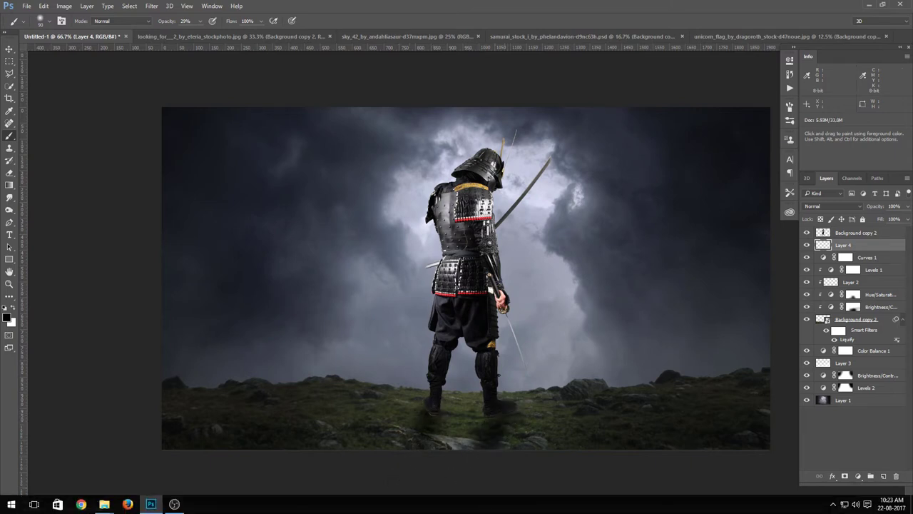
left_click(883, 476)
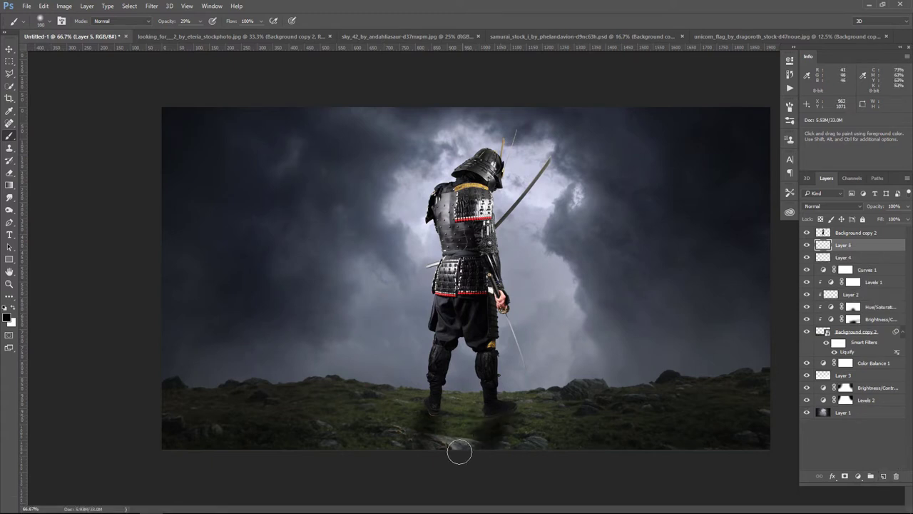
key("bracketright")
key("bracketright")
key("bracketright")
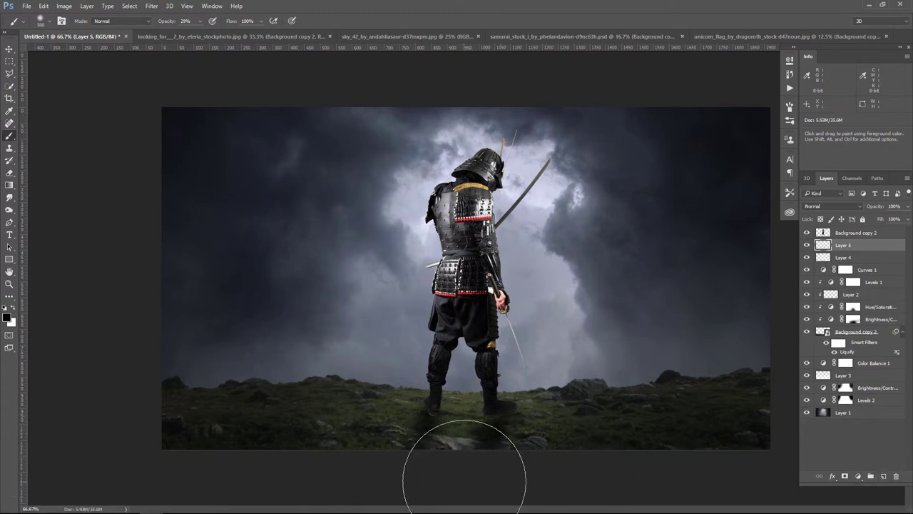
left_click_drag(464, 480, 441, 483)
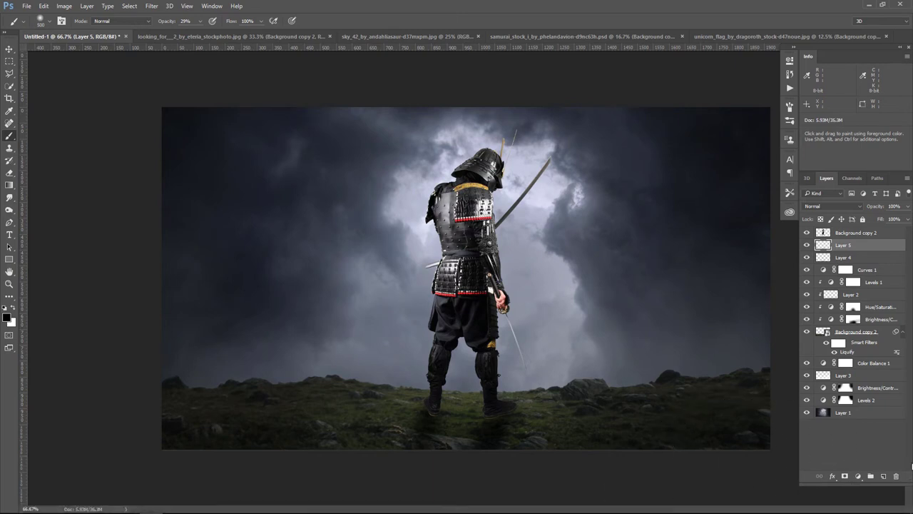
left_click(870, 234)
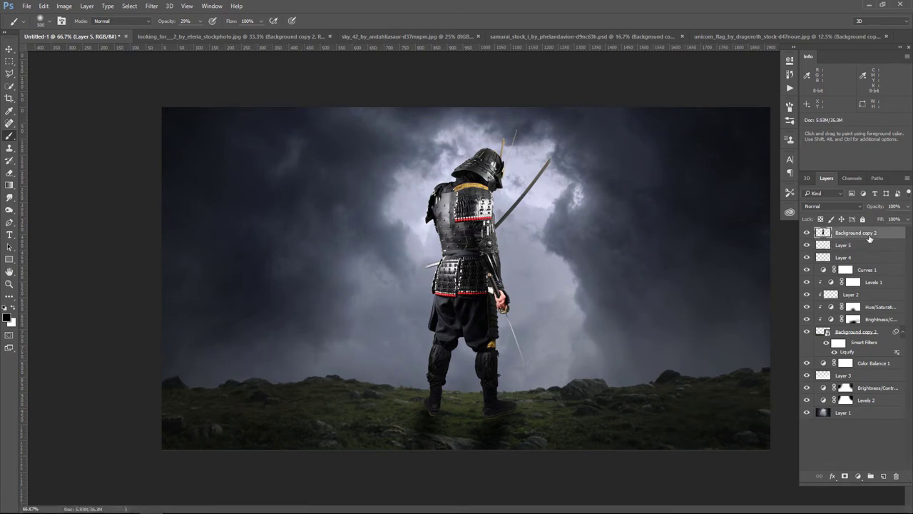
Step: On a new Layer 6 clipped to the samurai, paint darker shading over both boots
left_click(884, 476)
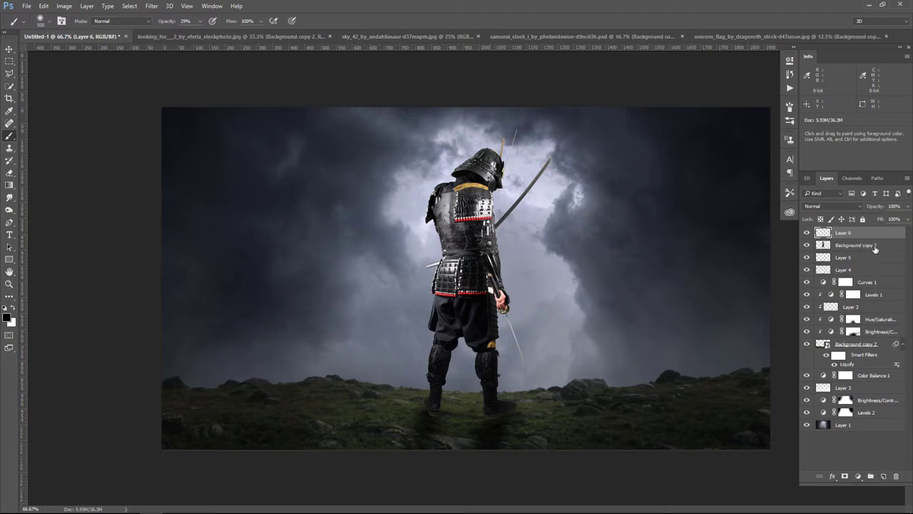
left_click(883, 238, "alt")
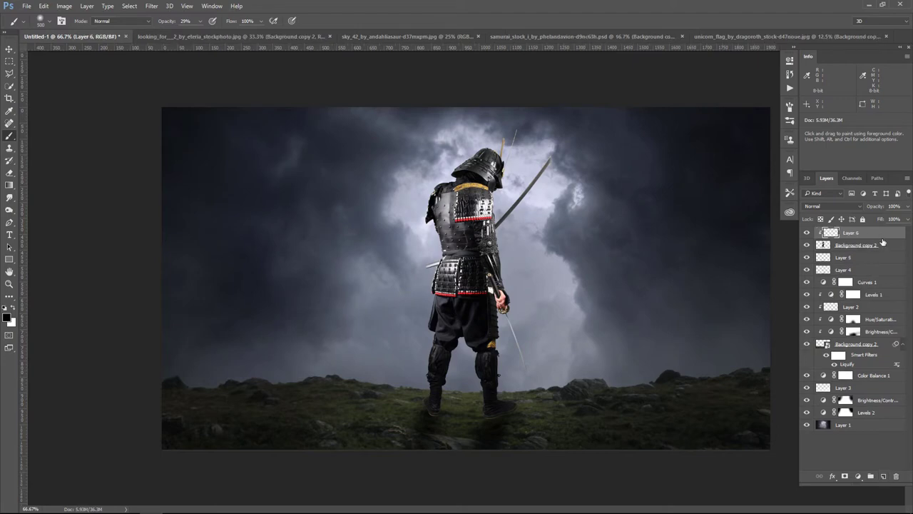
left_click(9, 283)
left_click(428, 394)
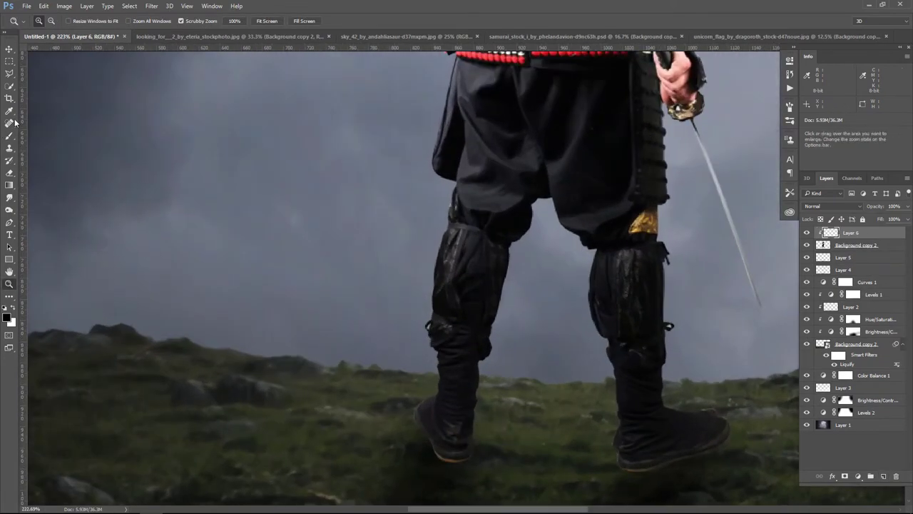
left_click(10, 137)
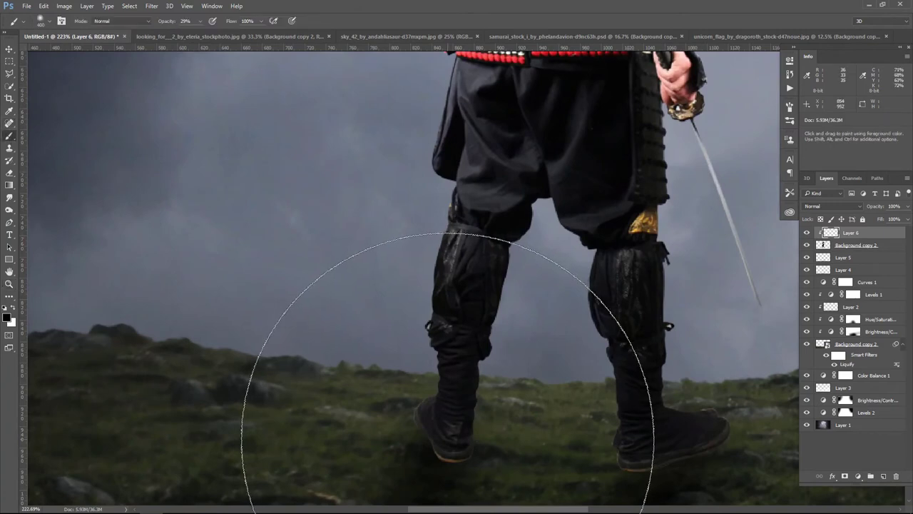
key("bracketleft")
key("bracketleft")
key("bracketleft")
key("bracketleft")
key("bracketleft")
key("bracketleft")
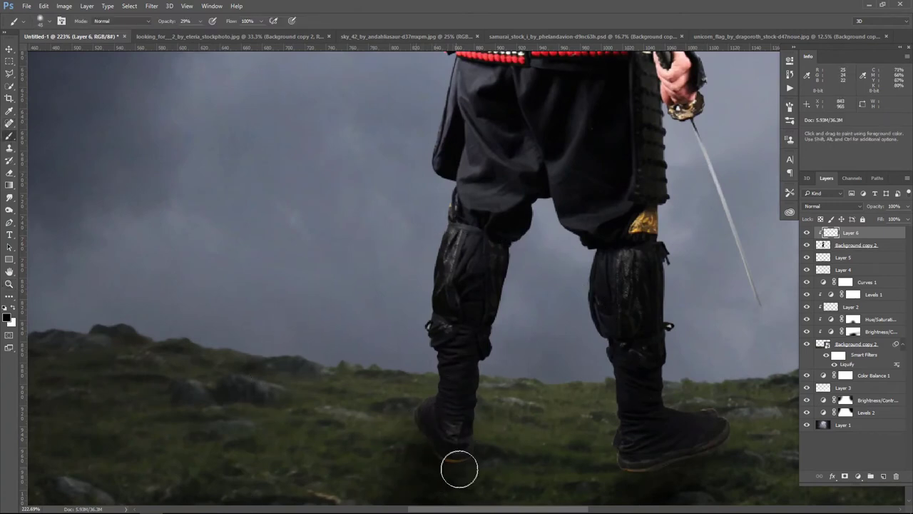
left_click_drag(459, 469, 473, 465)
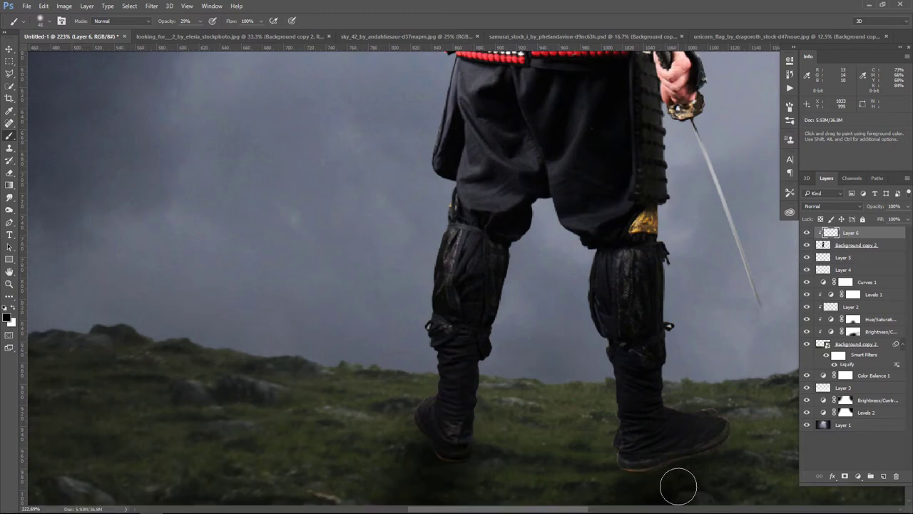
mouse_move(677, 486)
left_mouse_down()
mouse_move(668, 473)
mouse_move(638, 473)
left_mouse_up()
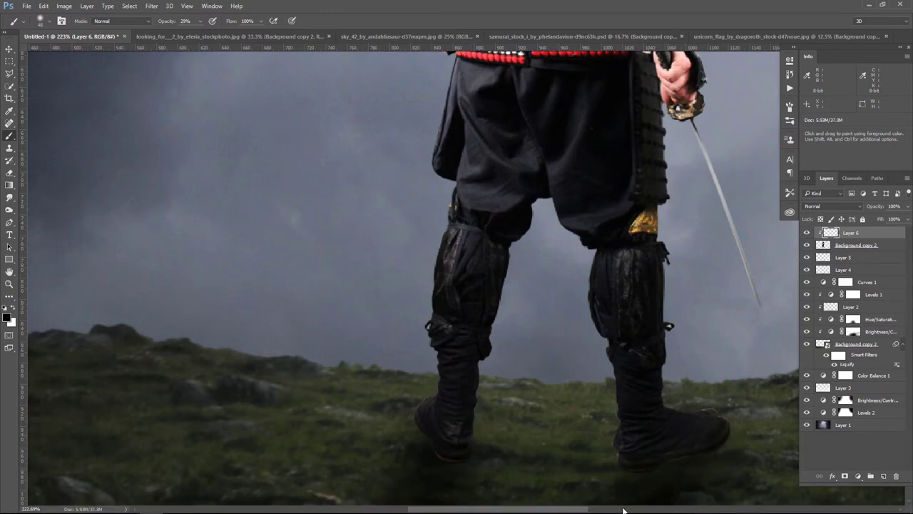
key("ctrl+minus")
key("ctrl+minus")
key("ctrl+minus")
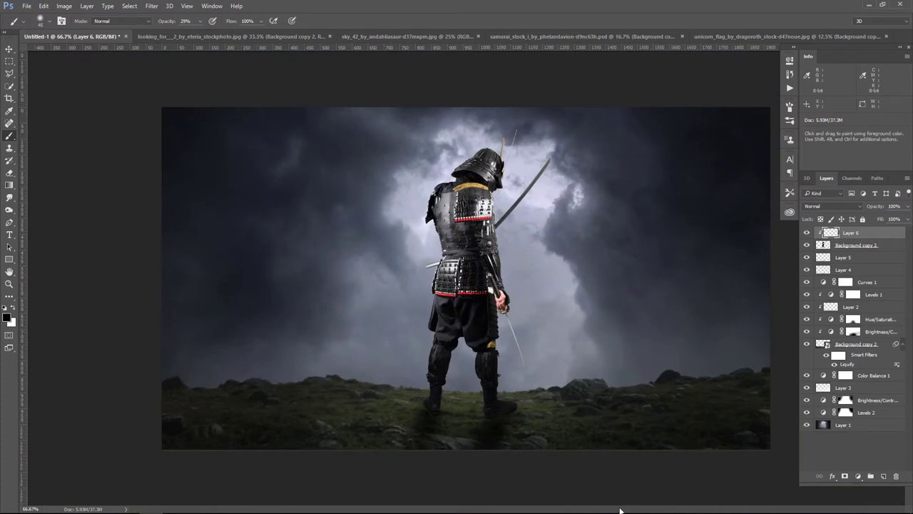
left_click(9, 49)
left_click(882, 246)
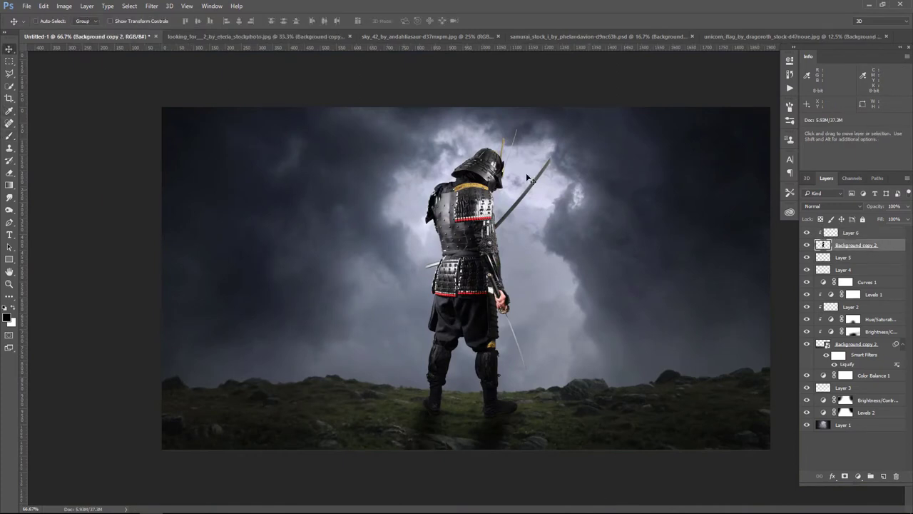
Step: Apply Camera Raw Filter to the samurai (highlights -95, shadows +88, whites -68) and add empty Layer 7
left_click(152, 6)
left_click(184, 62)
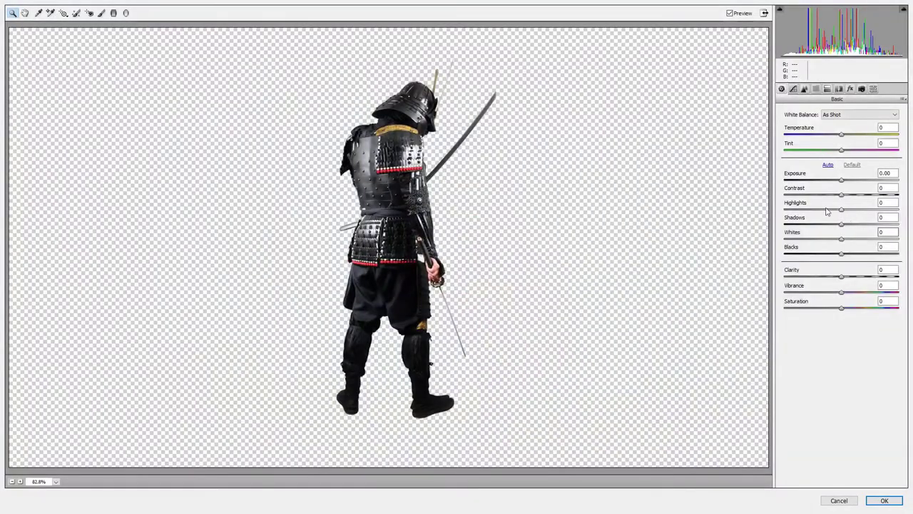
left_click_drag(841, 209, 787, 209)
left_click_drag(841, 224, 891, 224)
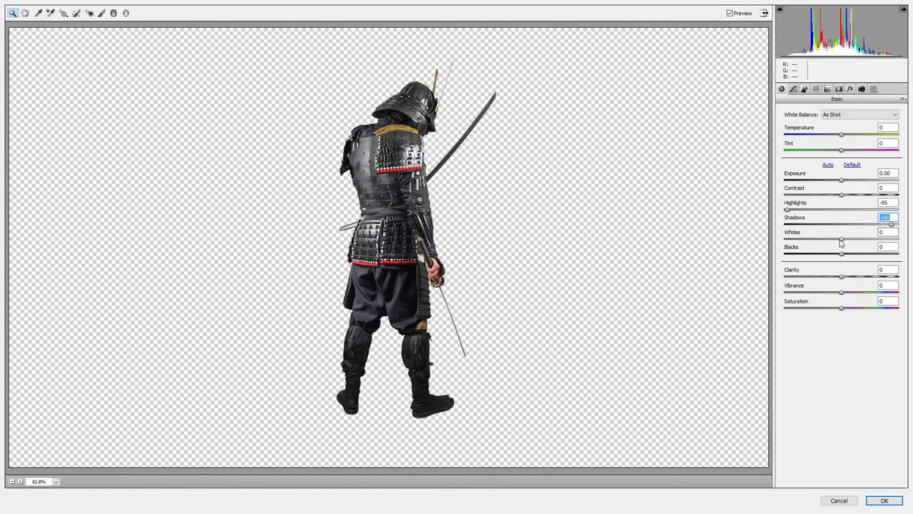
mouse_move(841, 239)
left_mouse_down()
mouse_move(804, 239)
mouse_move(875, 254)
left_mouse_up()
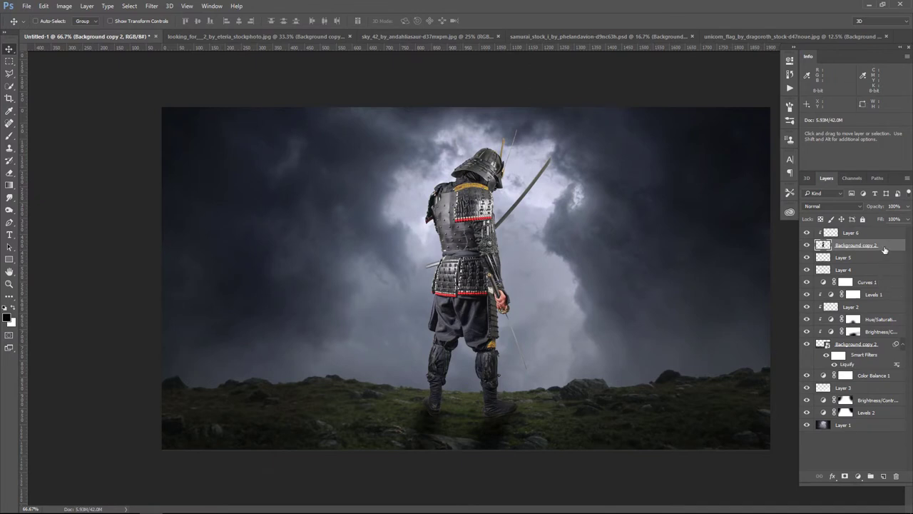
left_click(883, 476)
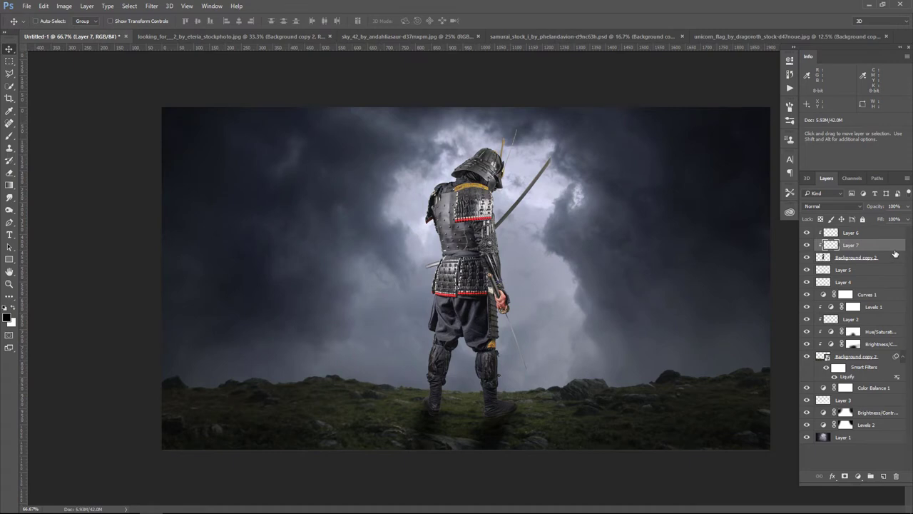
Step: Set Layer 7 to Soft Light and fill it with 50% gray
left_click(838, 206)
left_click(833, 307)
left_click(44, 5)
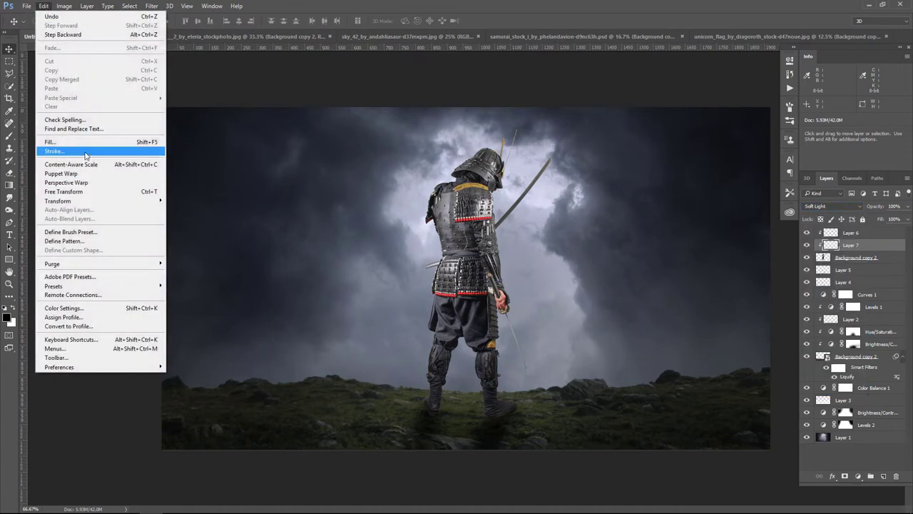
left_click(82, 146)
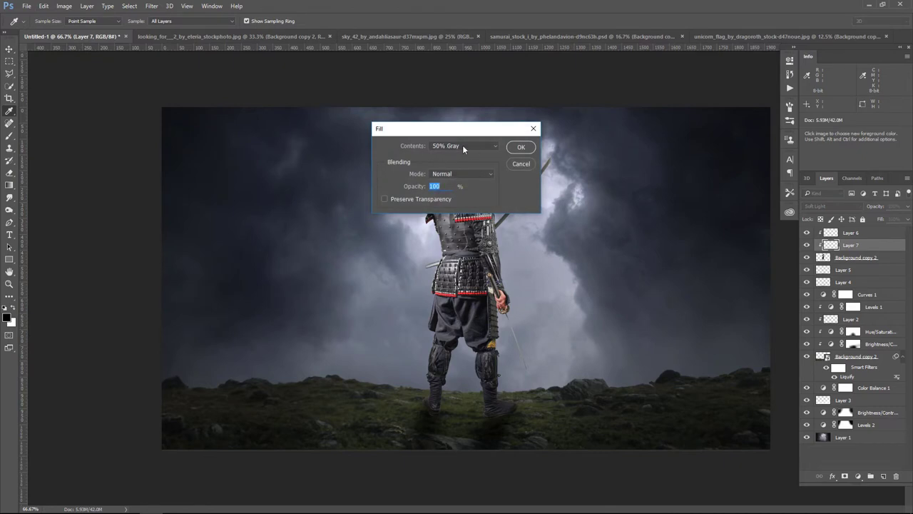
left_click(520, 147)
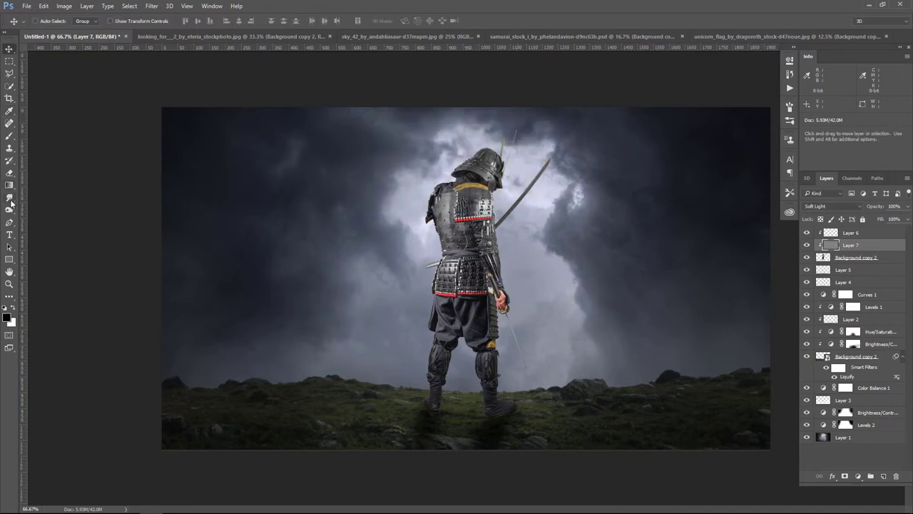
Step: Dodge the samurai's leg edge and burn his armor and lower legs at brush size 100
right_click(10, 209)
left_click(39, 210)
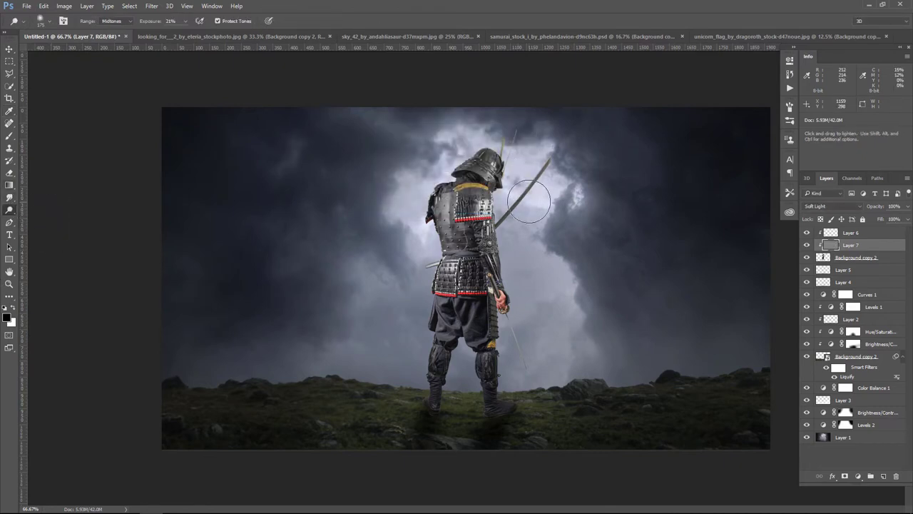
key("bracketleft")
key("bracketleft")
key("bracketleft")
mouse_move(529, 215)
left_mouse_down()
mouse_move(423, 369)
mouse_move(456, 397)
mouse_move(516, 377)
mouse_move(505, 286)
mouse_move(529, 226)
mouse_move(499, 93)
left_mouse_up()
right_click(10, 209)
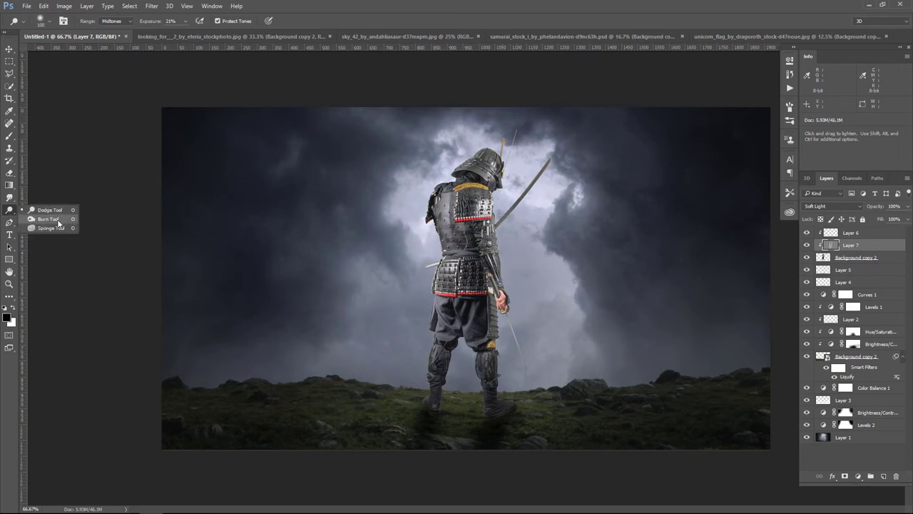
left_click(43, 219)
mouse_move(442, 164)
left_mouse_down()
mouse_move(474, 335)
mouse_move(462, 292)
mouse_move(433, 385)
left_mouse_up()
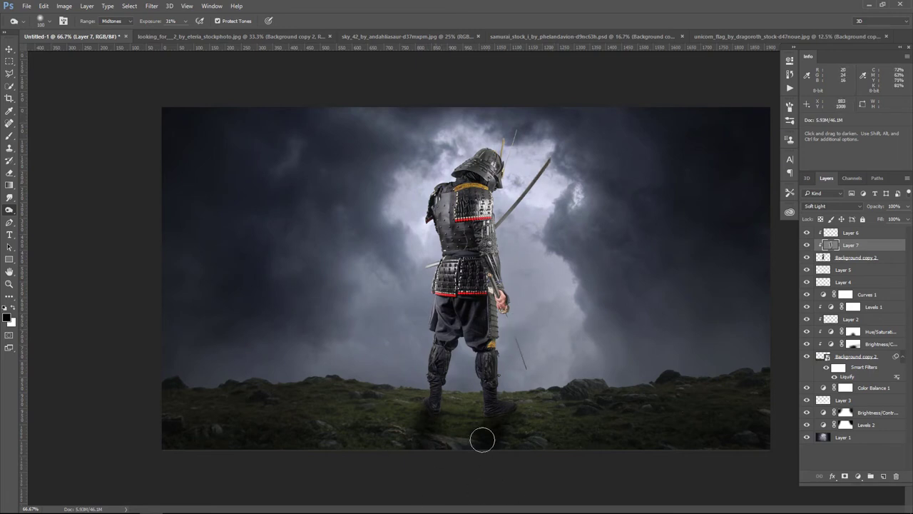
Step: Lower Layer 7's opacity to 70% and toggle it to compare the shading
left_click(808, 245)
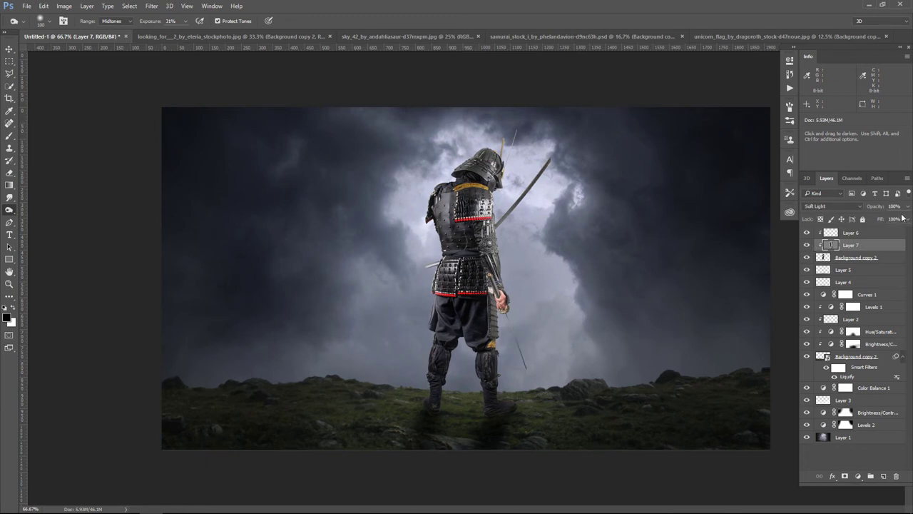
left_click(909, 206)
left_click_drag(905, 221, 893, 221)
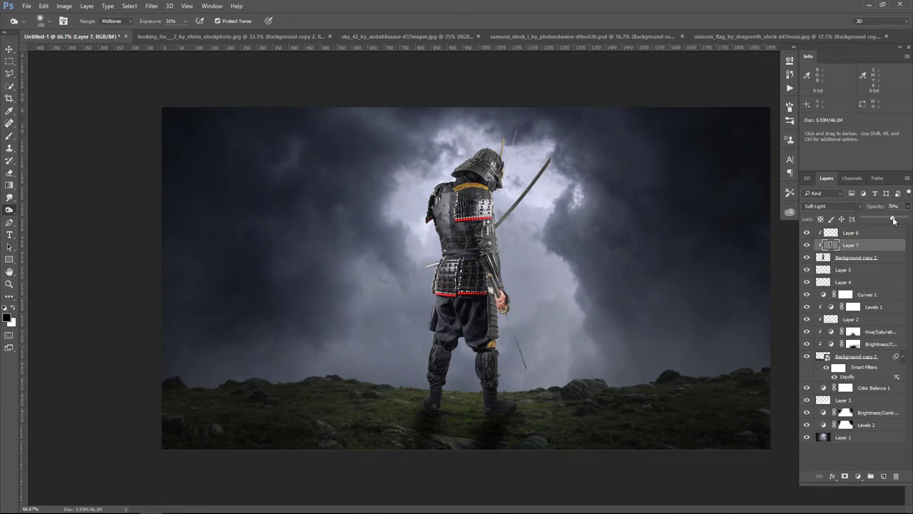
left_click(808, 245)
left_click(868, 234)
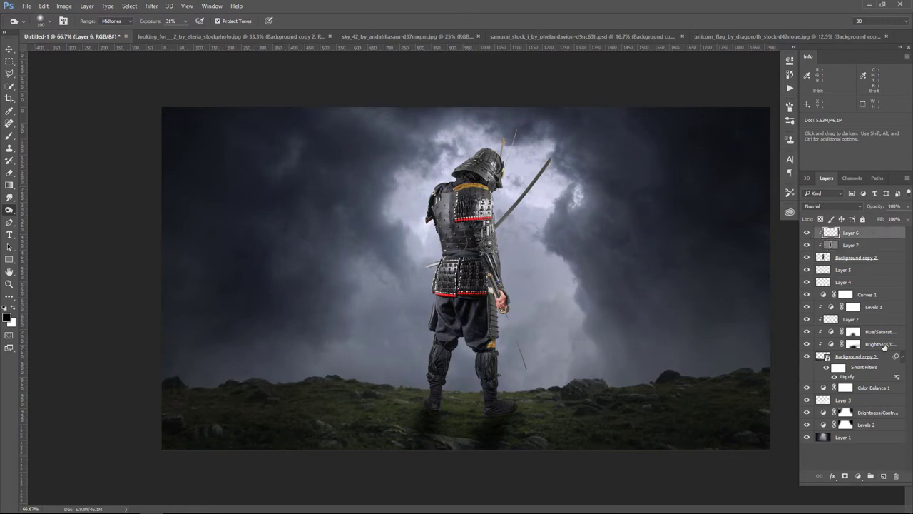
Step: Add a Brightness/Contrast layer clipped to Layer 6 with brightness -54 and contrast 38
left_click(858, 475)
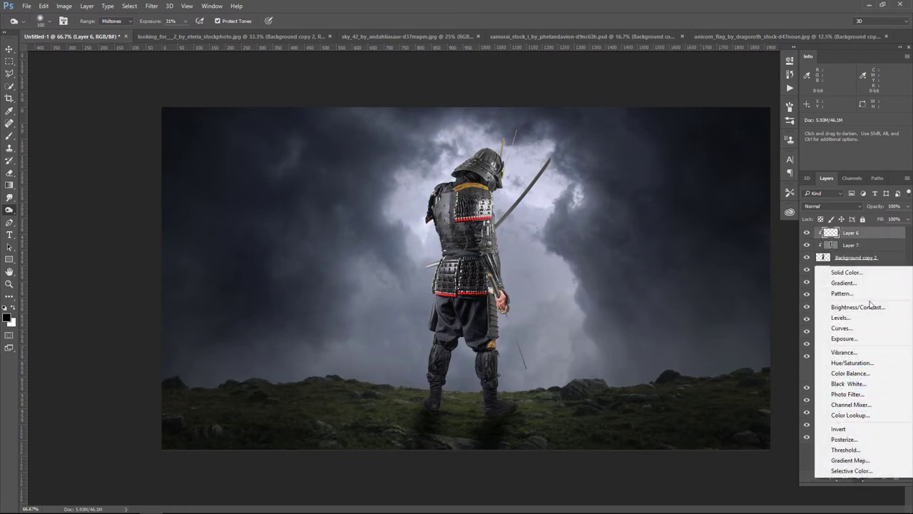
left_click(849, 309)
left_click(706, 280)
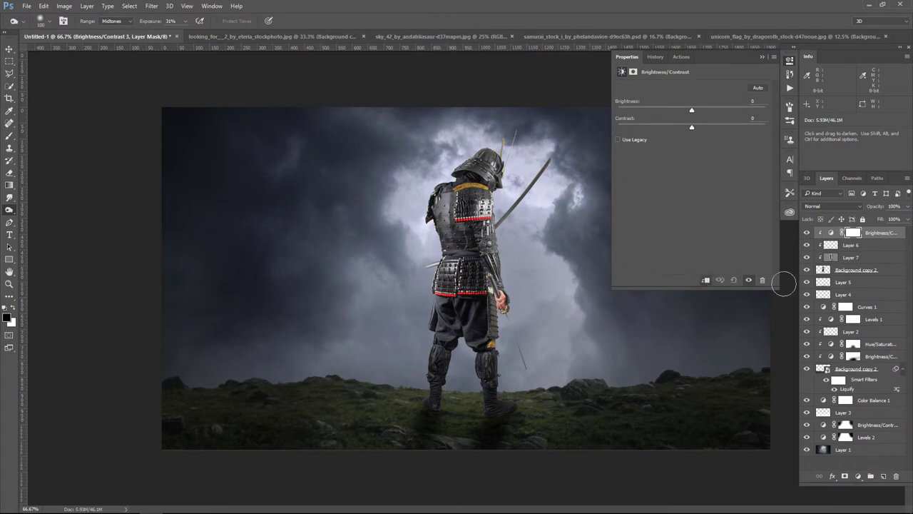
left_click_drag(691, 111, 665, 113)
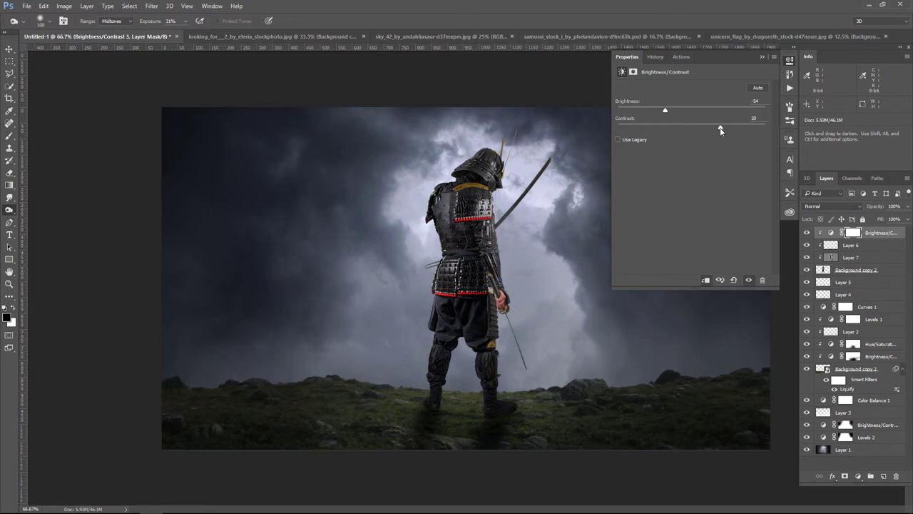
left_click(762, 57)
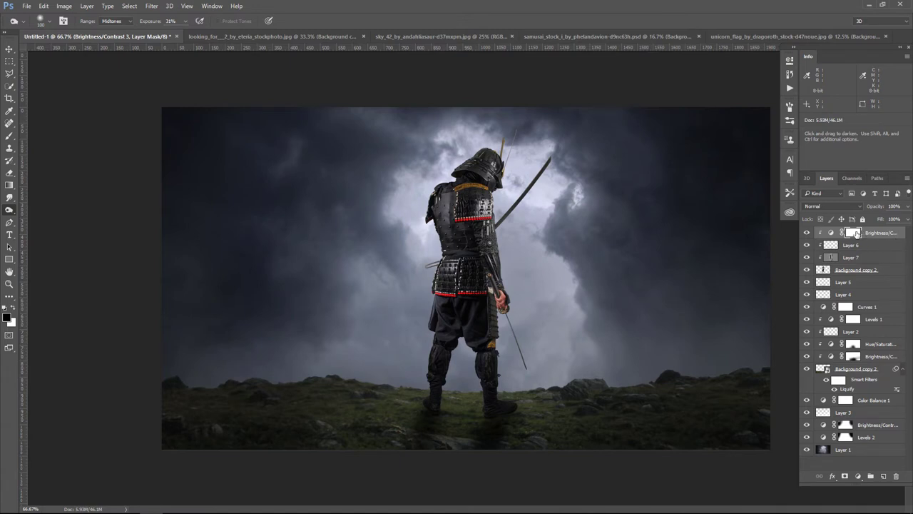
Step: Brush out part of the Brightness/Contrast 3 mask near the sword tip
left_click(9, 139)
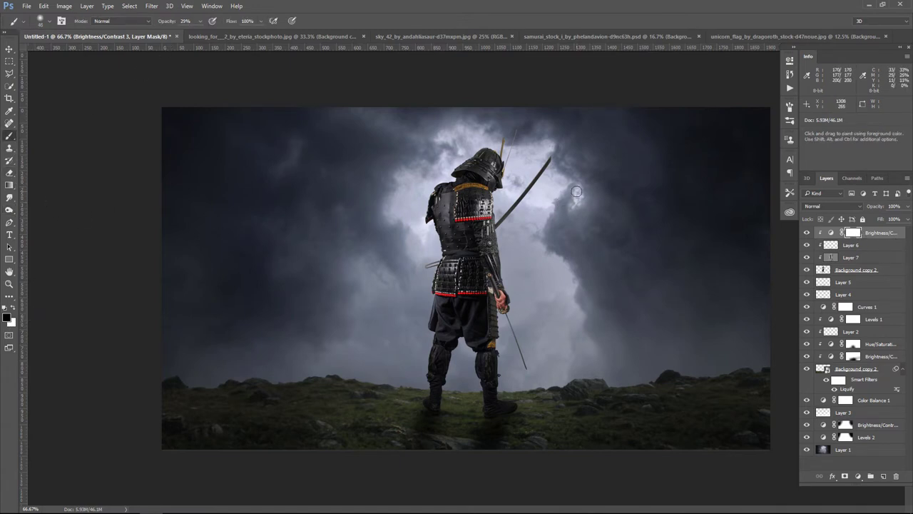
left_click_drag(576, 191, 540, 189)
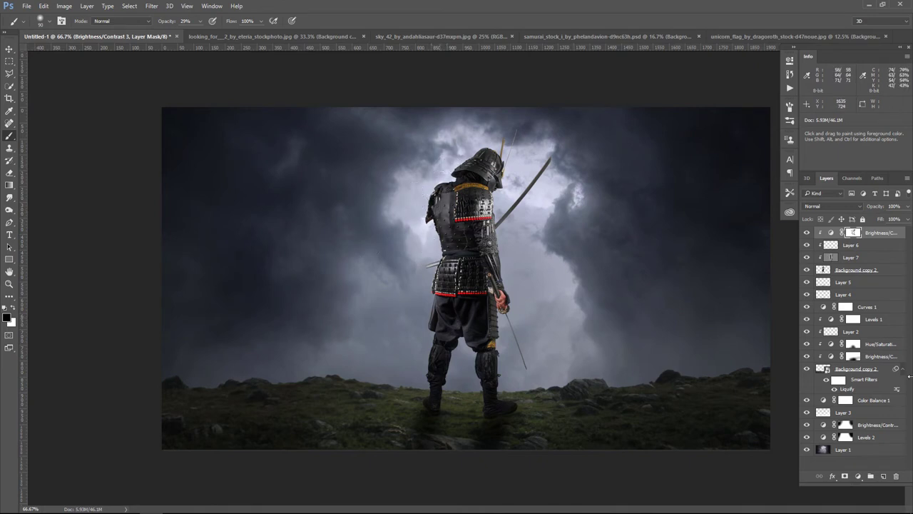
left_click(858, 475)
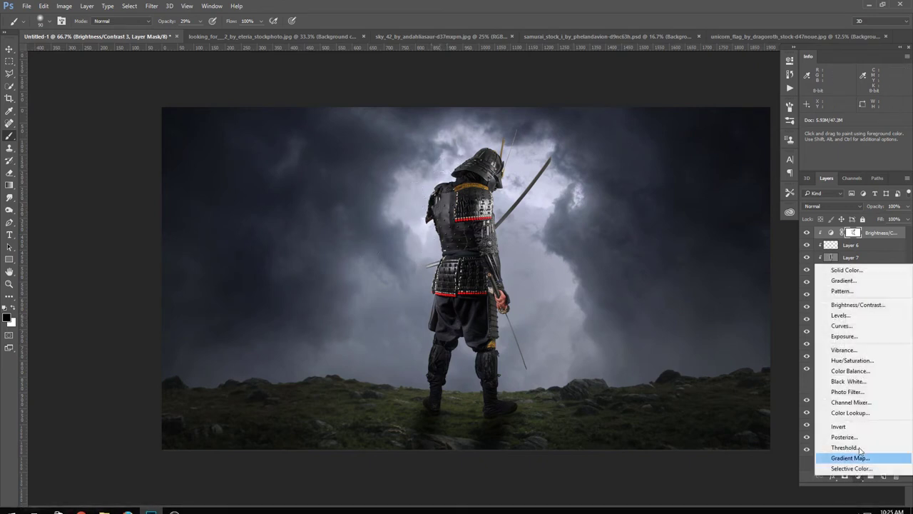
Step: Add a clipped Levels 3 layer with midtones at 0.91 and the white point pulled in
left_click(863, 315)
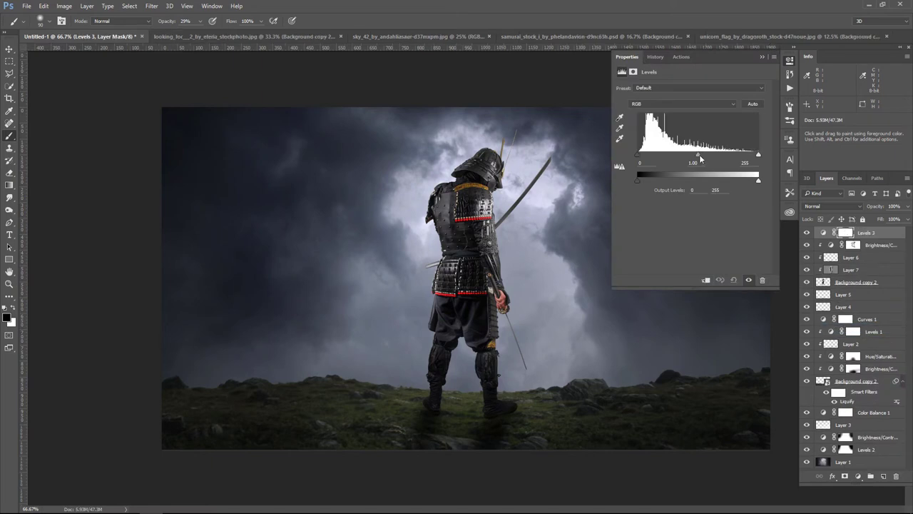
left_click_drag(698, 155, 706, 155)
left_click(705, 280)
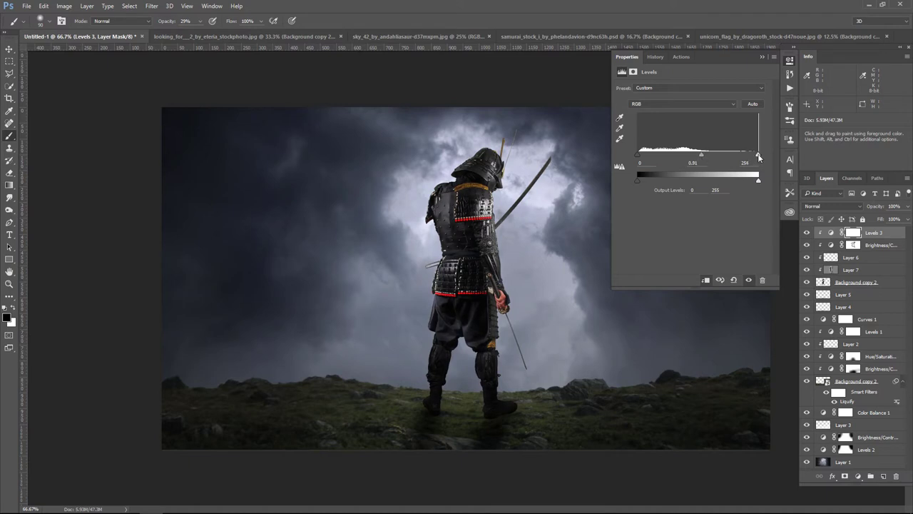
left_click_drag(759, 156, 741, 159)
left_click(762, 56)
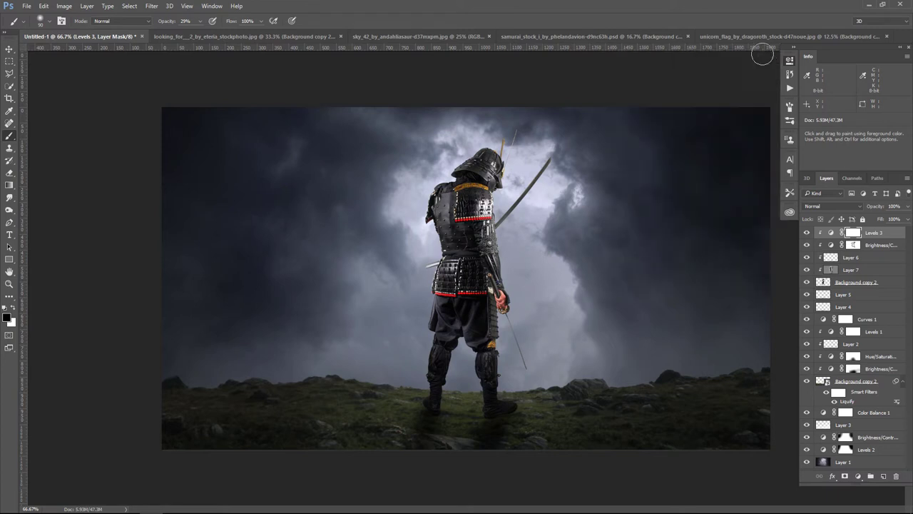
left_click(806, 233)
left_click(871, 474)
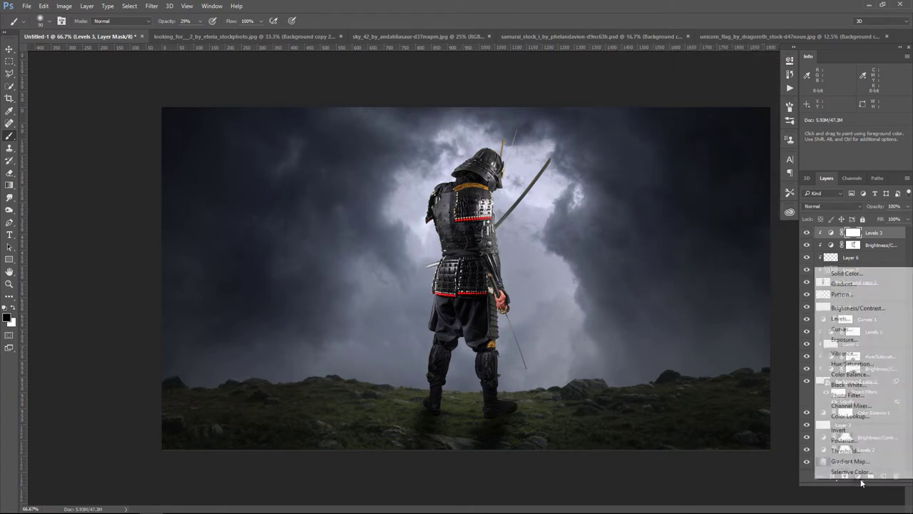
Step: Add a clipped Hue/Saturation 2 layer with saturation -39 and lightness -12, then compare it on and off
left_click(852, 366)
left_click(706, 280)
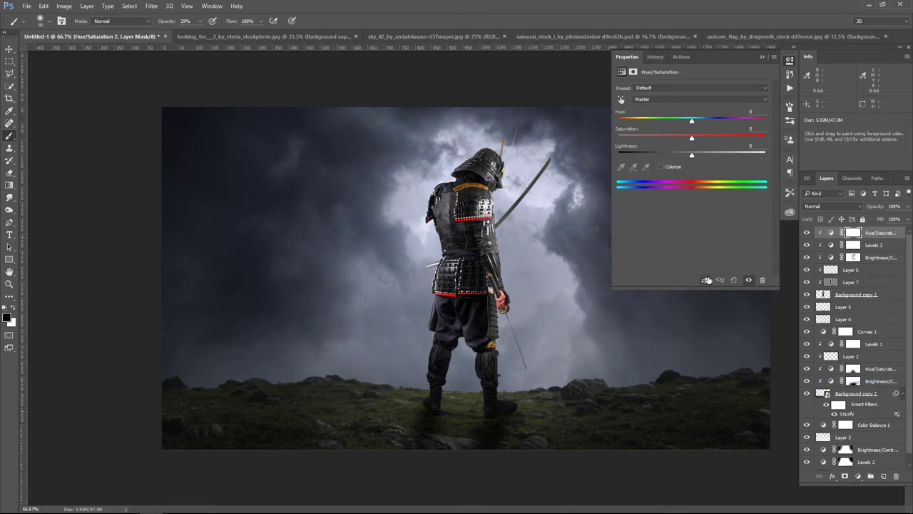
mouse_move(686, 138)
left_mouse_down()
mouse_move(667, 139)
mouse_move(686, 159)
left_mouse_up()
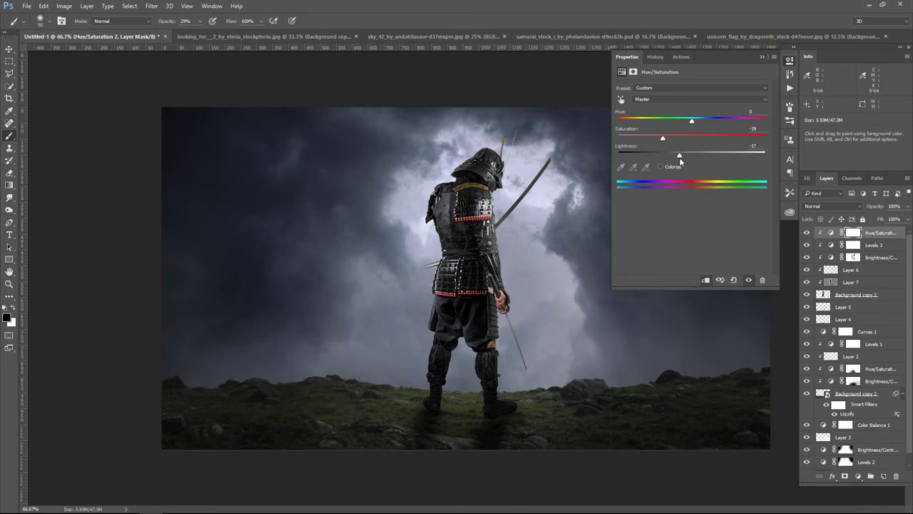
left_click(762, 56)
left_click(806, 234)
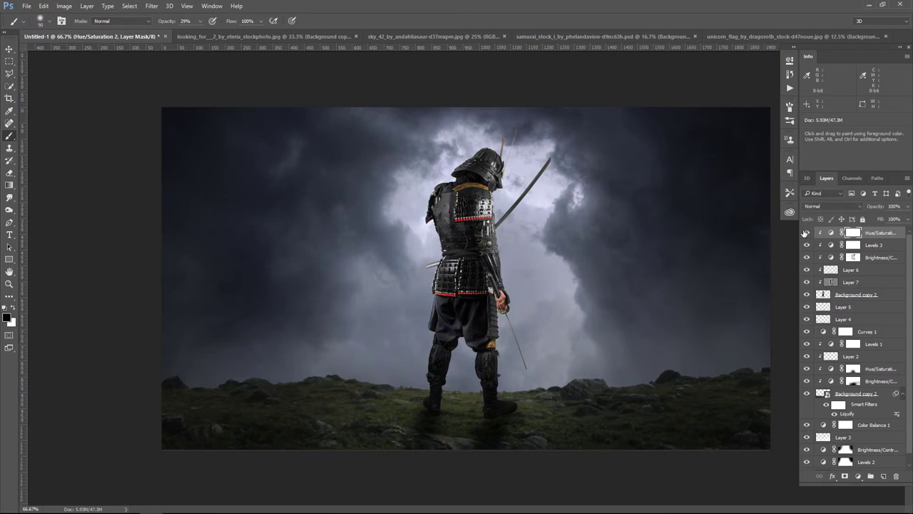
left_click(806, 233)
left_click(806, 234)
left_click(806, 233)
left_click(858, 476)
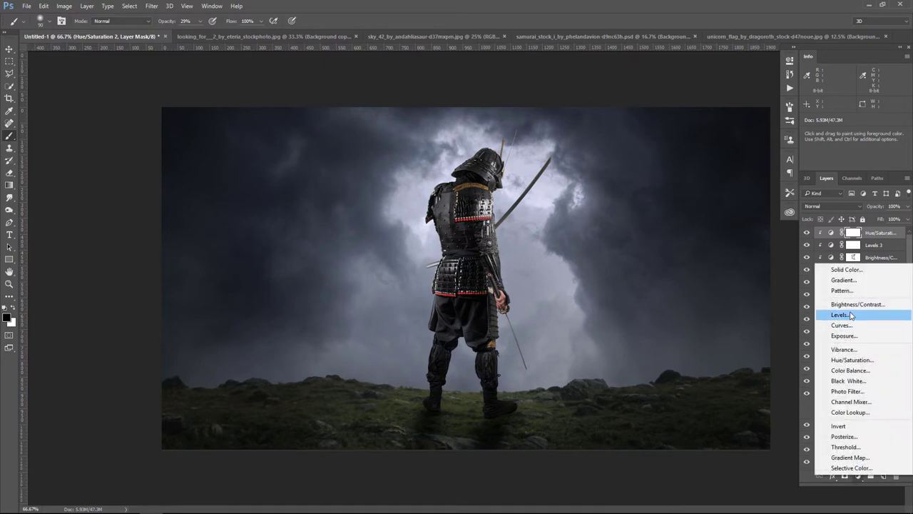
Step: Add a clipped Curves 2 layer: black output 8, midtones and highlights pulled down
left_click(854, 326)
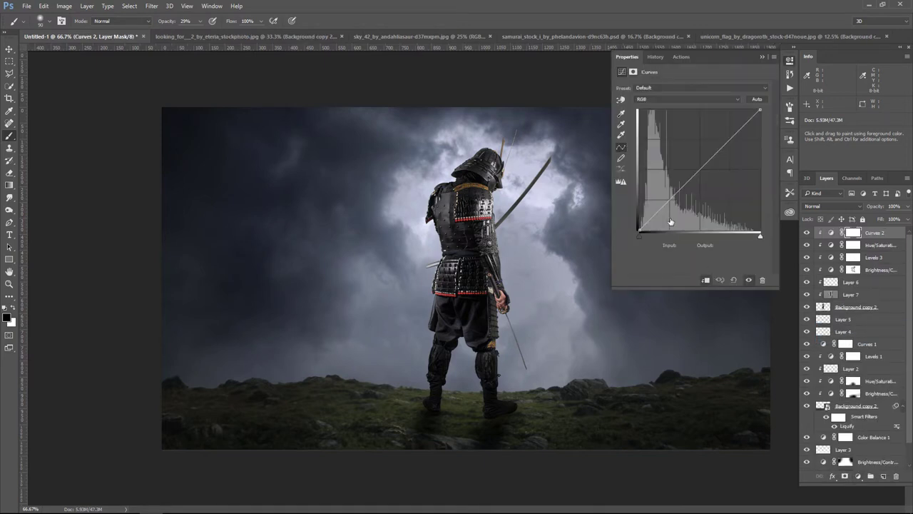
left_click_drag(639, 232, 627, 226)
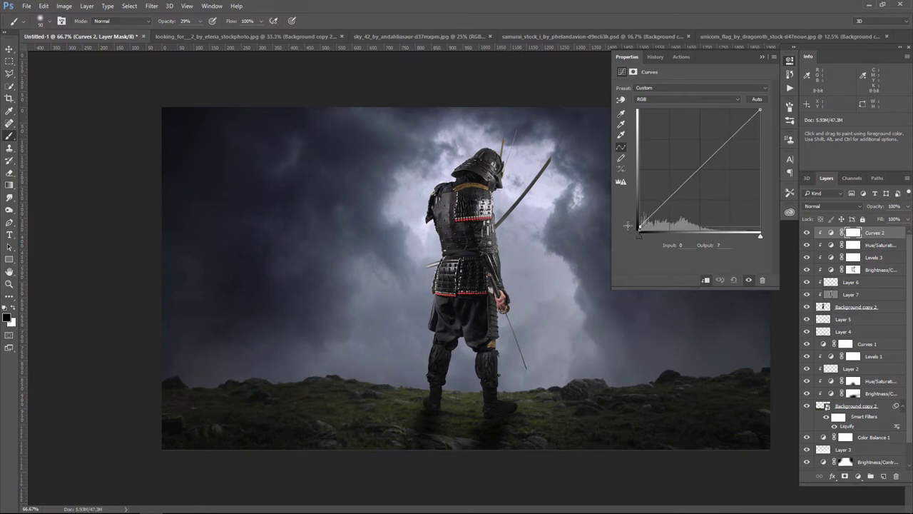
left_click_drag(708, 163, 714, 168)
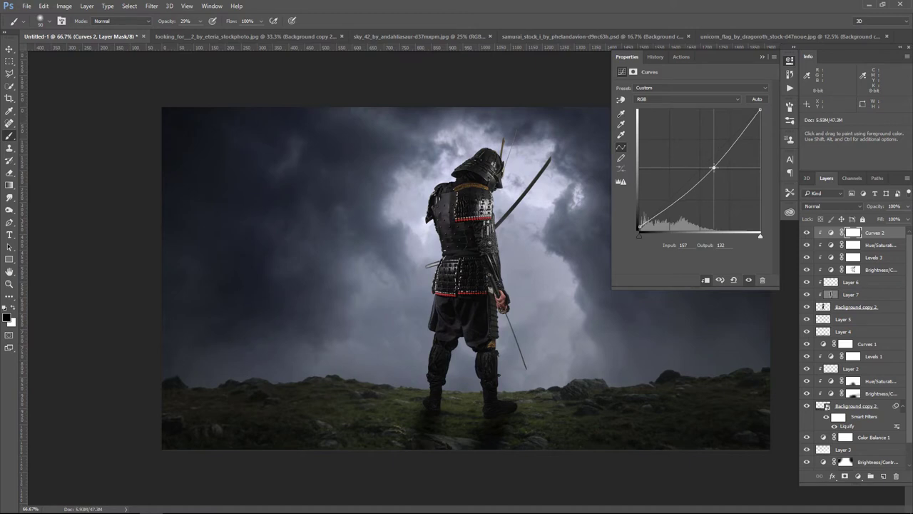
left_click_drag(747, 130, 748, 130)
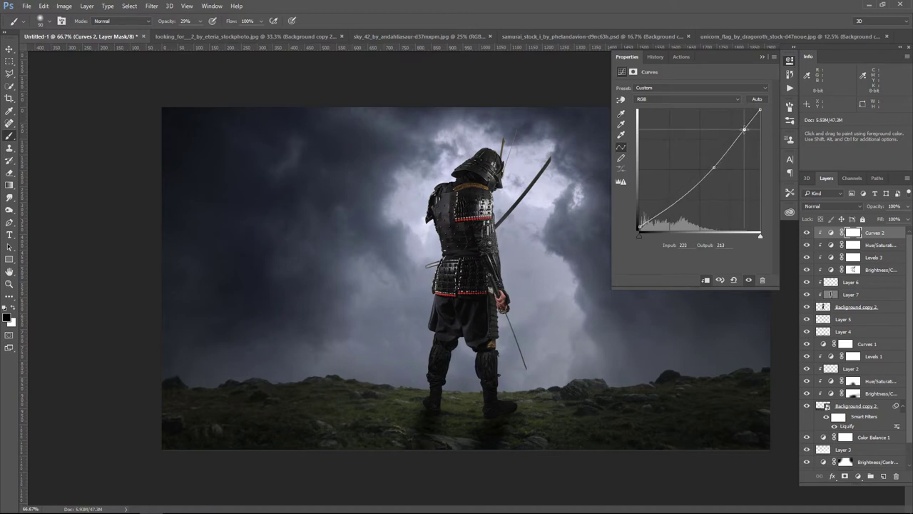
left_click(763, 56)
left_click(807, 244)
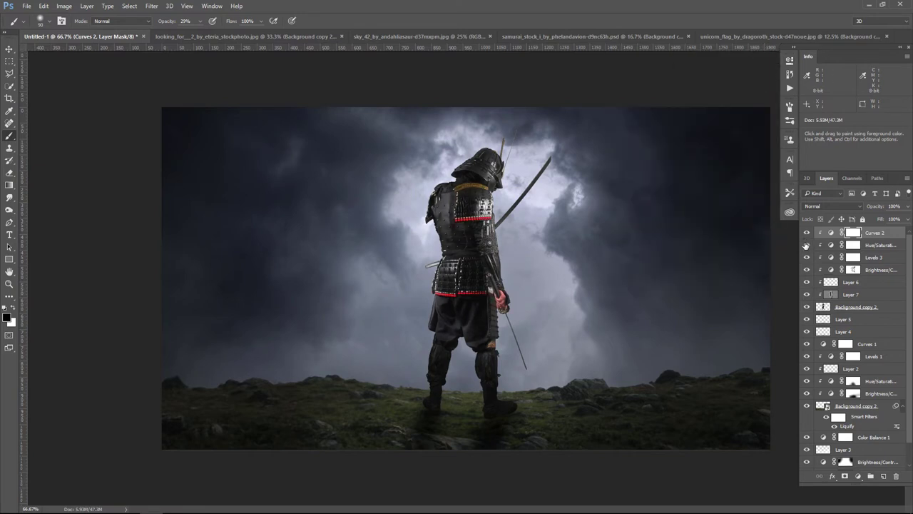
left_click(807, 258)
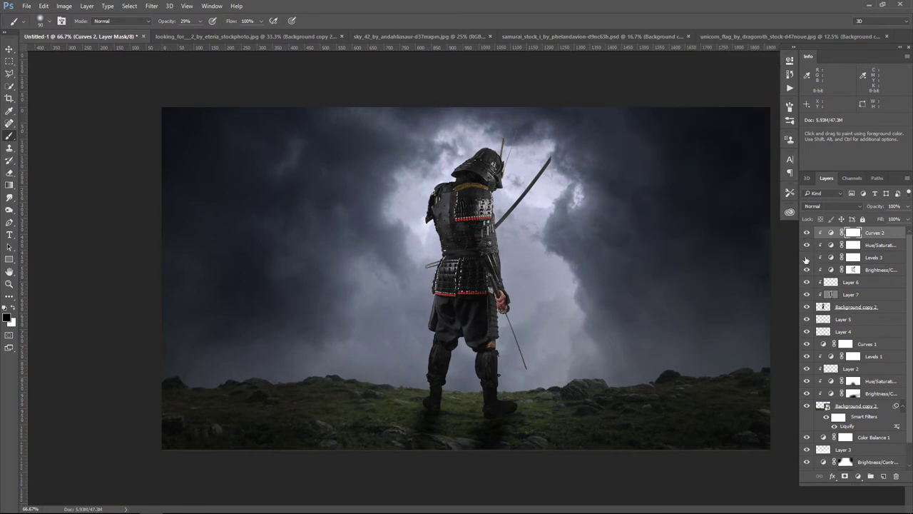
Step: Move Levels 3's white input to 194 and toggle it to compare the armor
double_click(831, 260)
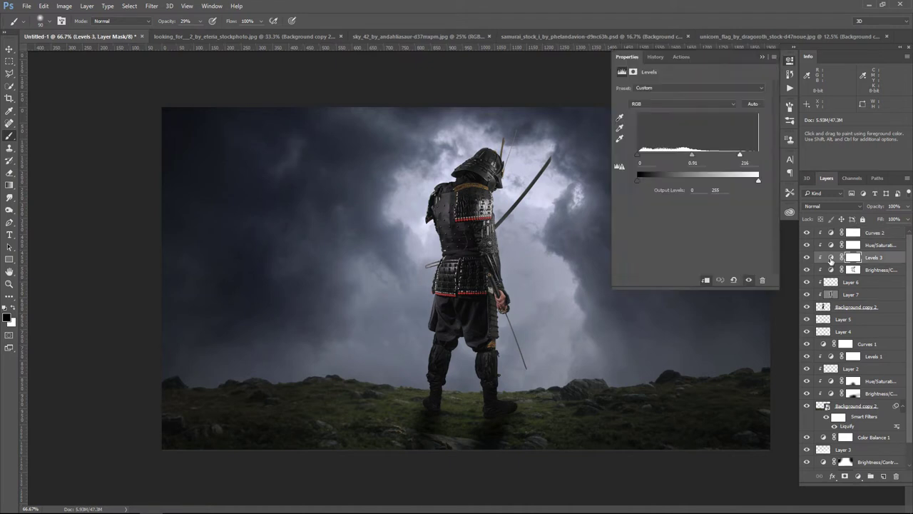
left_click_drag(738, 155, 722, 161)
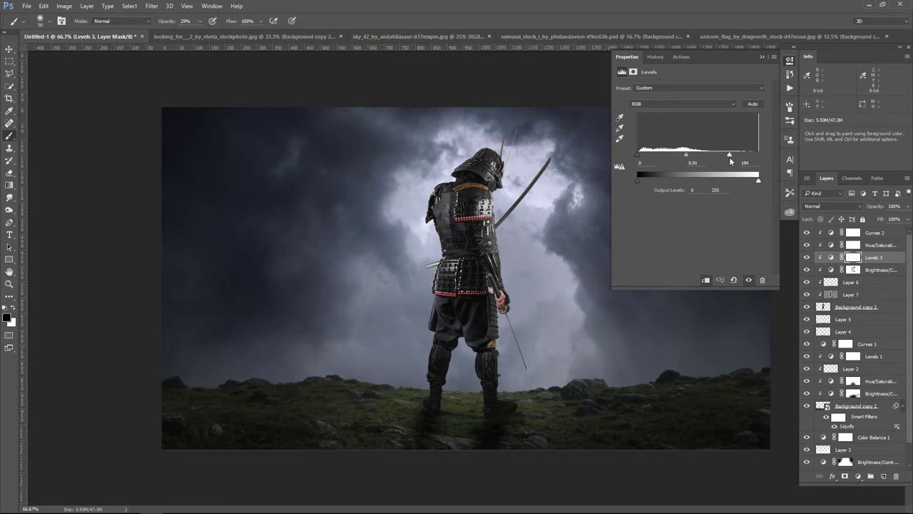
left_click(762, 56)
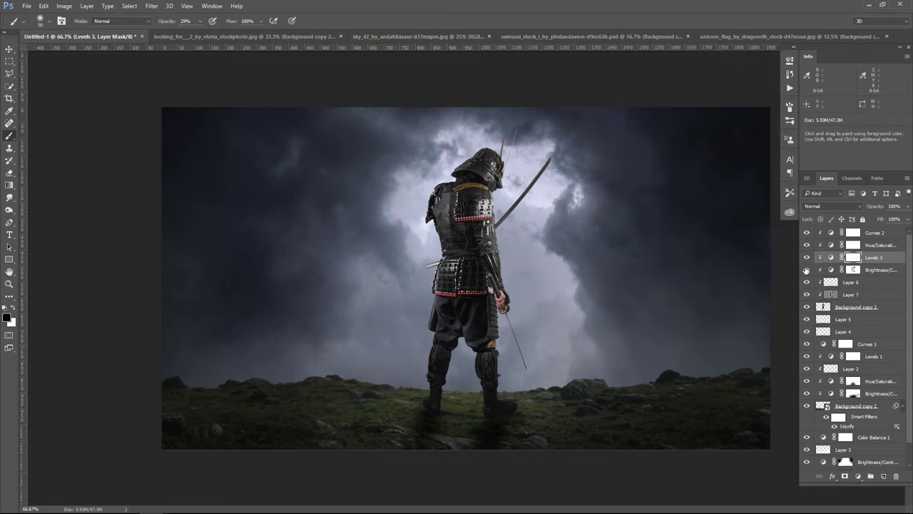
left_click(807, 270)
left_click(806, 269)
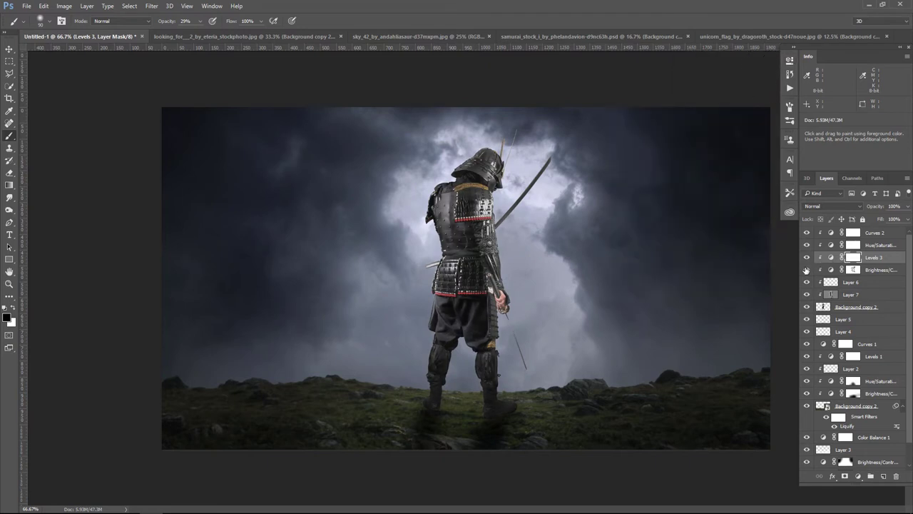
left_click(807, 269)
left_click(807, 270)
left_click(806, 270)
Step: Retune Brightness/Contrast 3 to brightness -28 and contrast 48, then compare
left_click(869, 271)
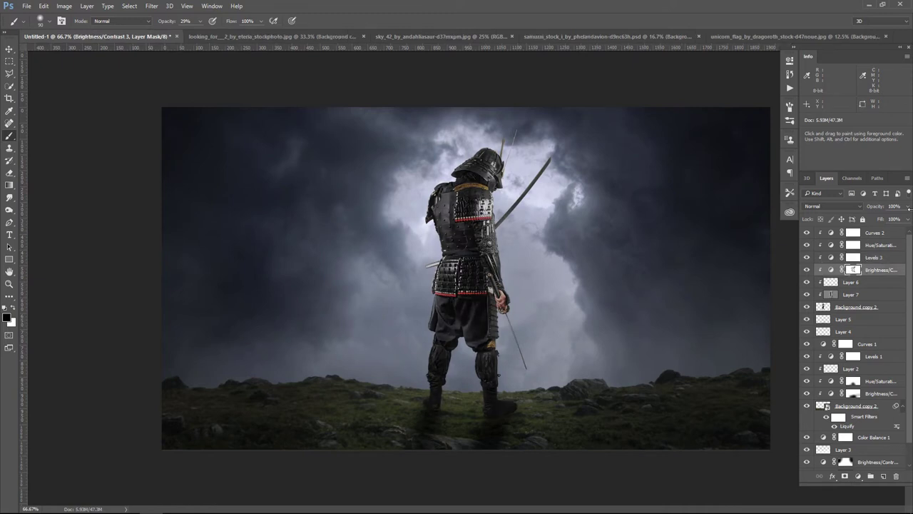
left_click(907, 207)
double_click(831, 268)
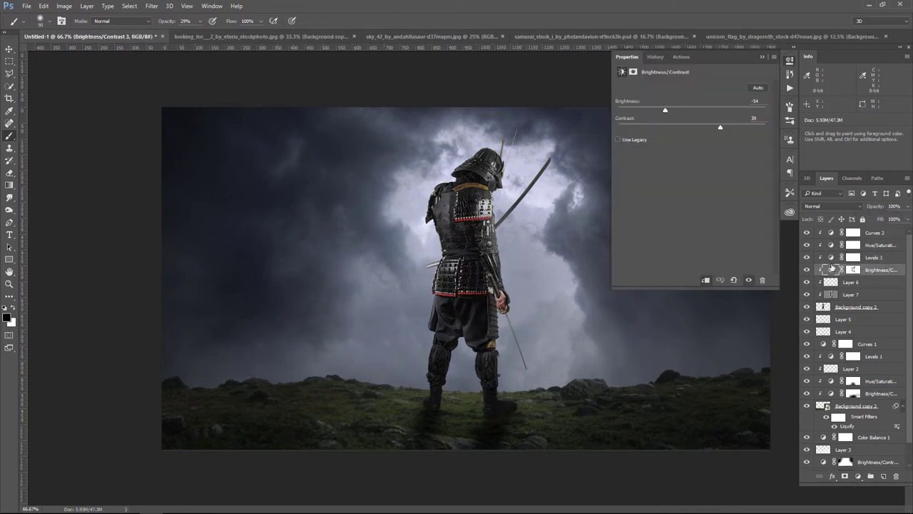
mouse_move(663, 111)
left_mouse_down()
mouse_move(650, 110)
mouse_move(704, 109)
mouse_move(685, 112)
mouse_move(747, 129)
left_mouse_up()
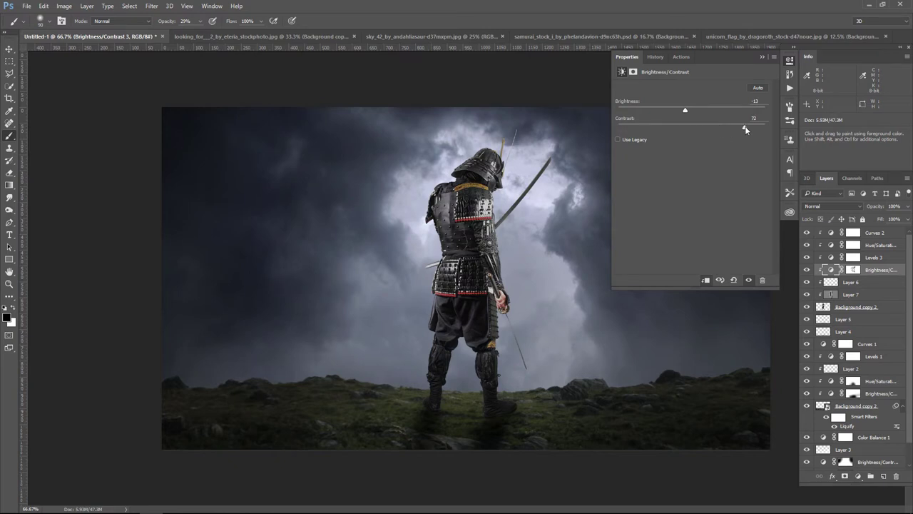
left_click_drag(685, 109, 697, 112)
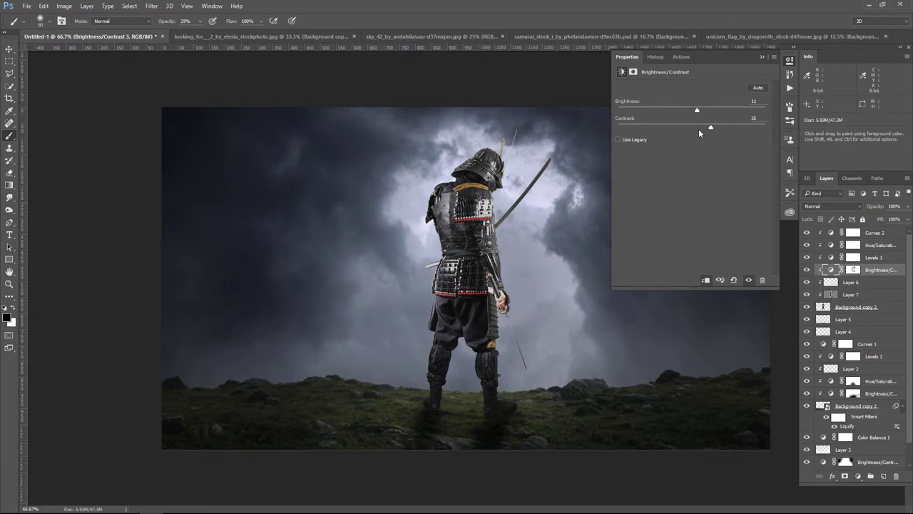
mouse_move(699, 131)
left_mouse_down()
mouse_move(687, 131)
mouse_move(678, 112)
left_mouse_up()
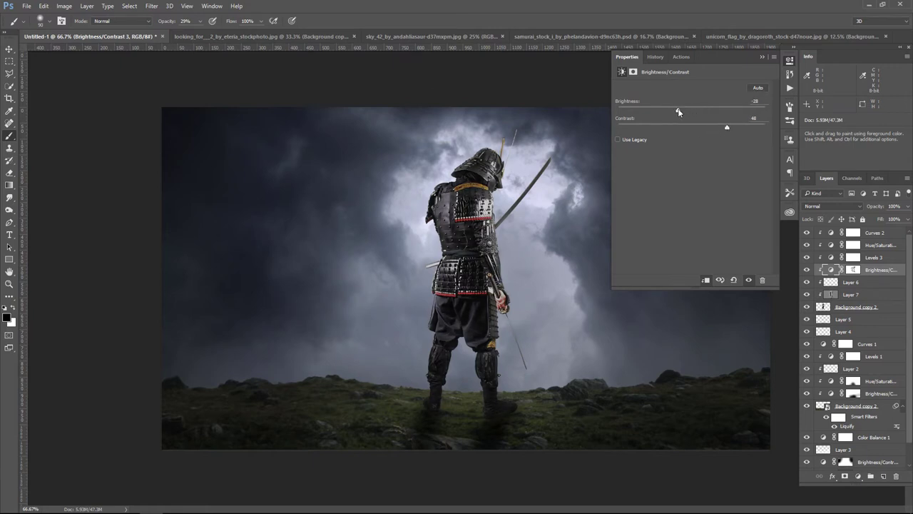
left_click(762, 56)
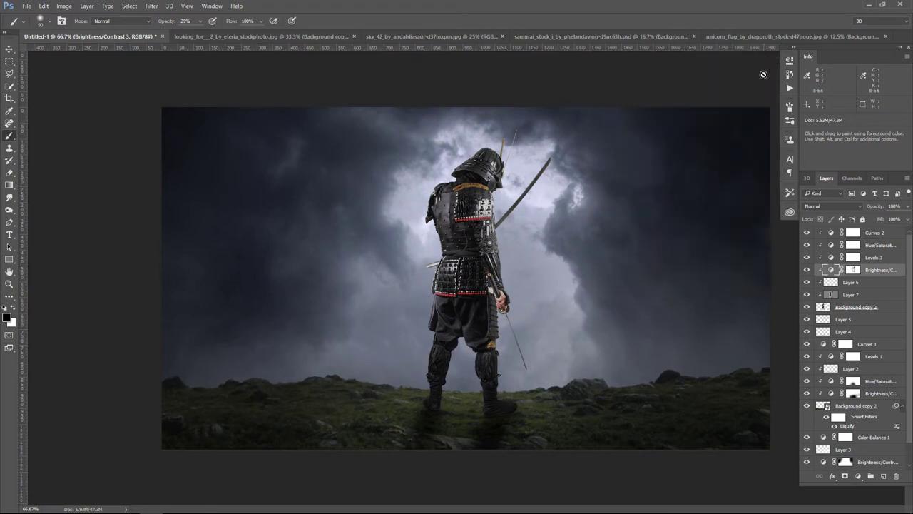
left_click(806, 271)
left_click(9, 49)
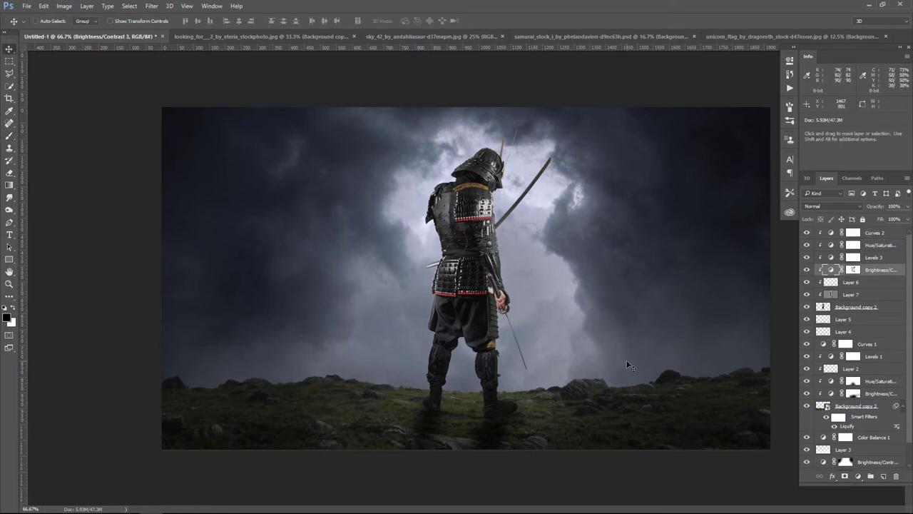
Step: Bring the unicorn flag layer into the samurai document, beneath the samurai layers
left_click(890, 236)
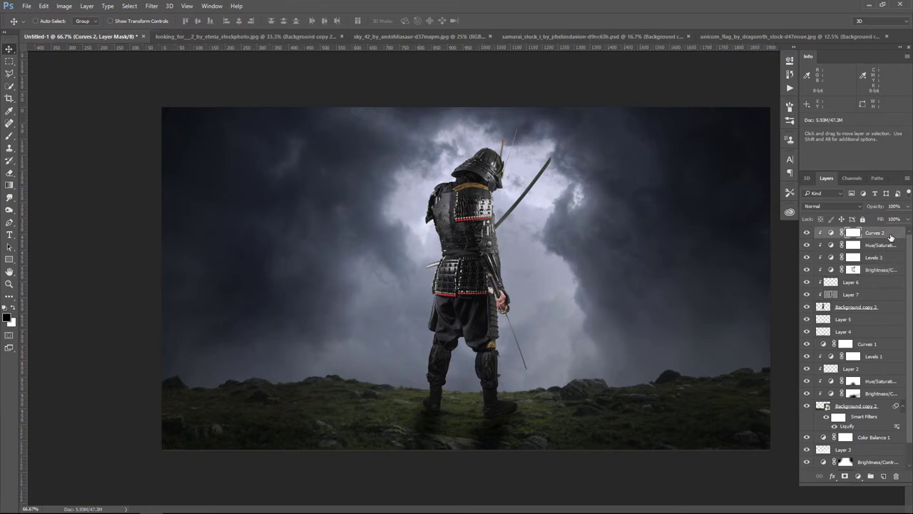
left_click(720, 35)
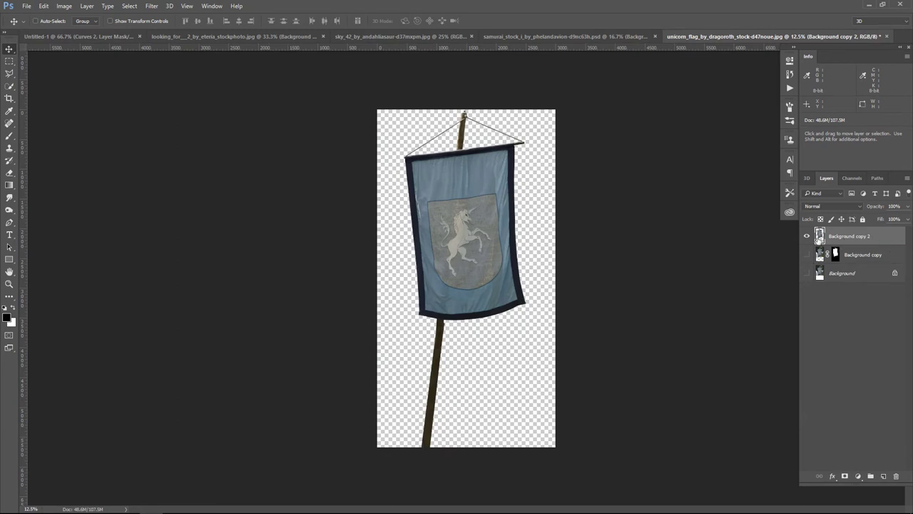
left_click_drag(456, 189, 149, 109)
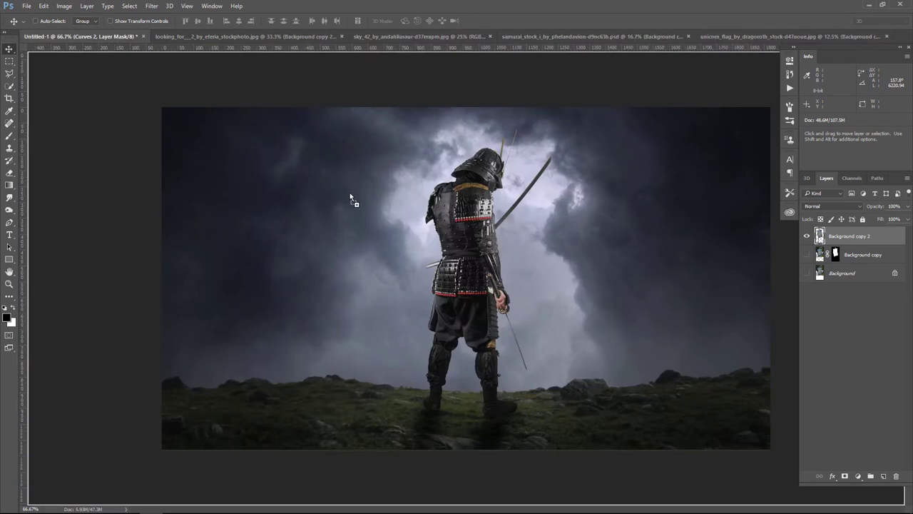
left_click_drag(148, 109, 350, 196)
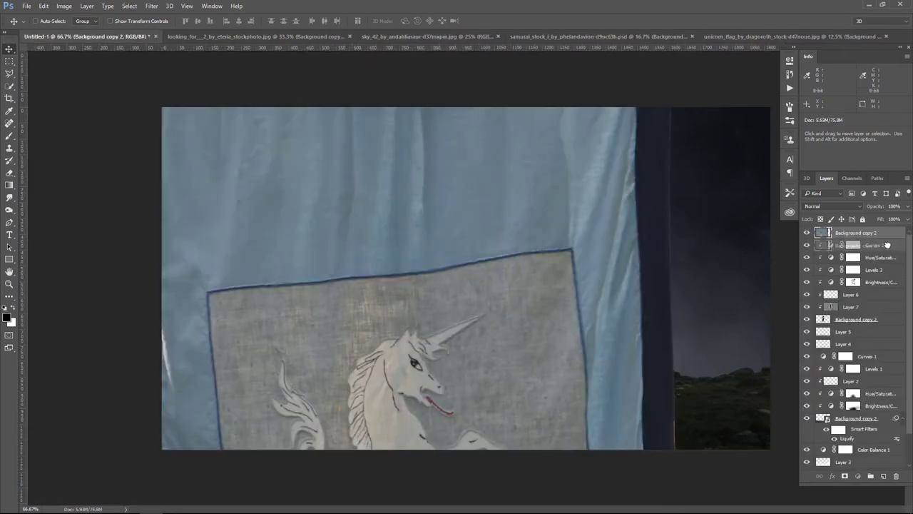
left_click_drag(884, 234, 881, 444)
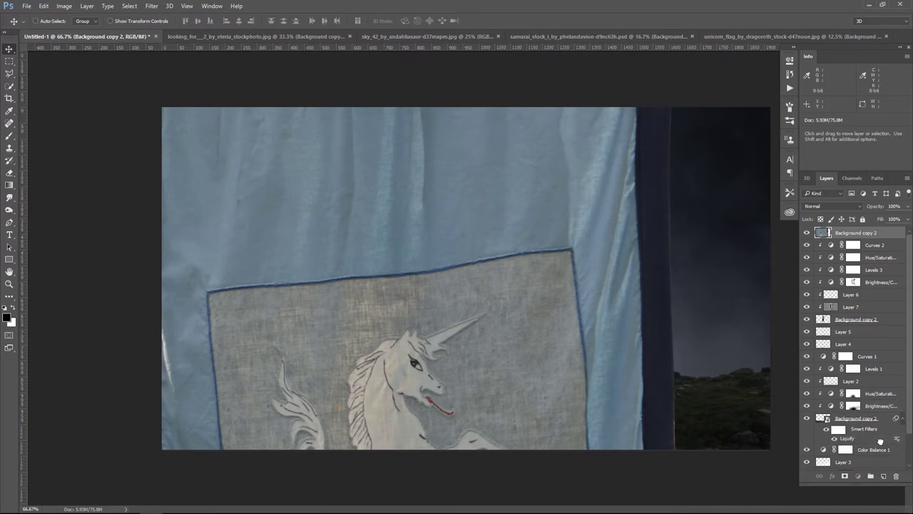
Step: Scale the flag to about 61% and stand it on the hill right of the samurai
key("ctrl+t")
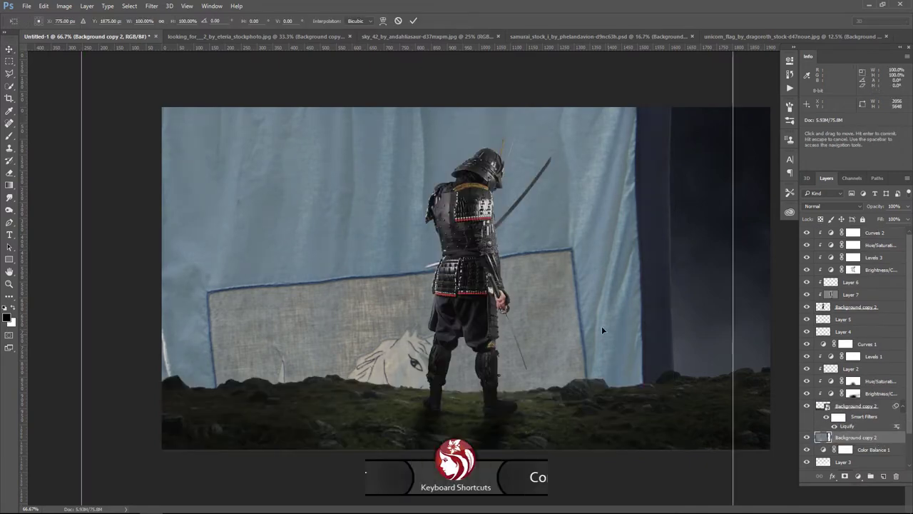
key("ctrl+minus")
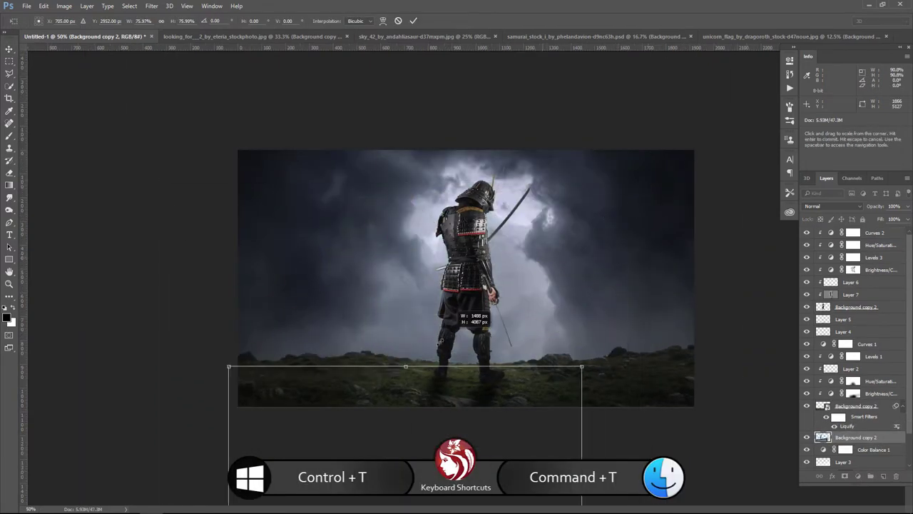
mouse_move(584, 277)
left_mouse_down()
mouse_move(405, 471)
mouse_move(542, 235)
left_mouse_up()
left_click_drag(424, 172, 540, 343)
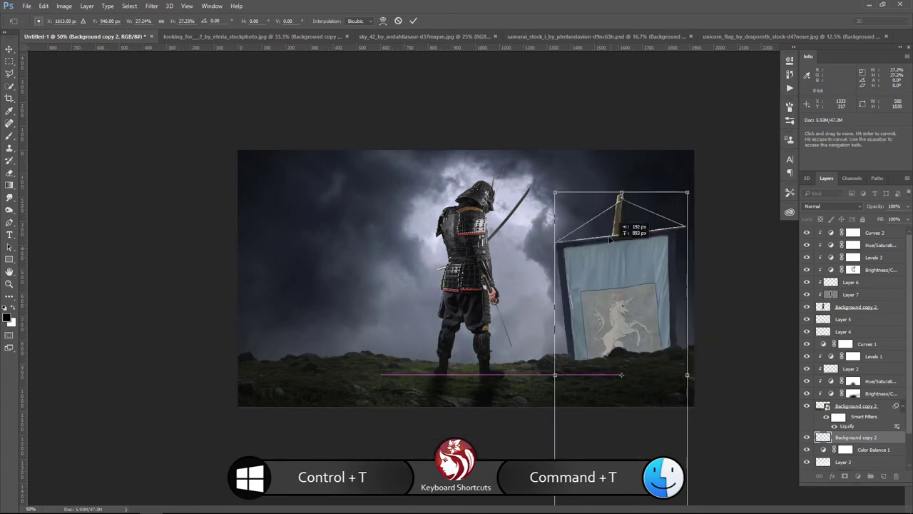
mouse_move(571, 400)
left_mouse_down()
mouse_move(659, 172)
mouse_move(585, 241)
mouse_move(612, 304)
left_mouse_up()
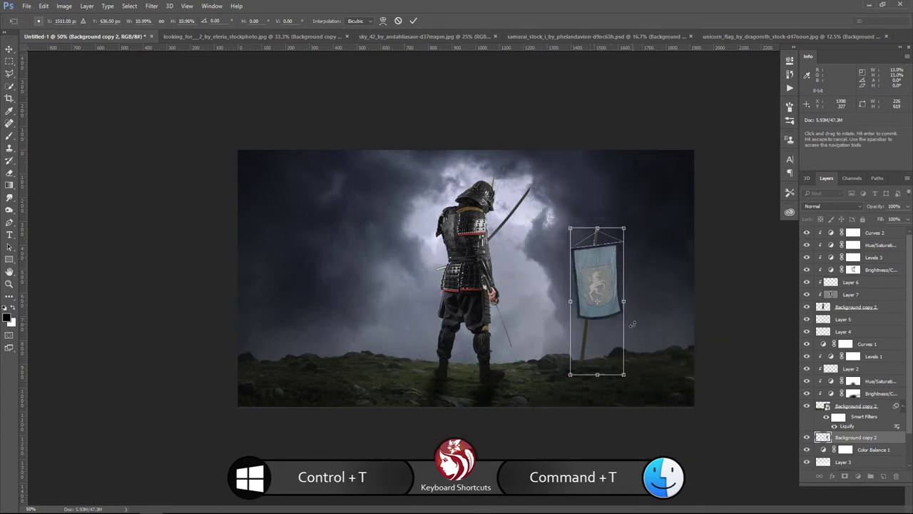
key("ctrl+plus")
key("ctrl+plus")
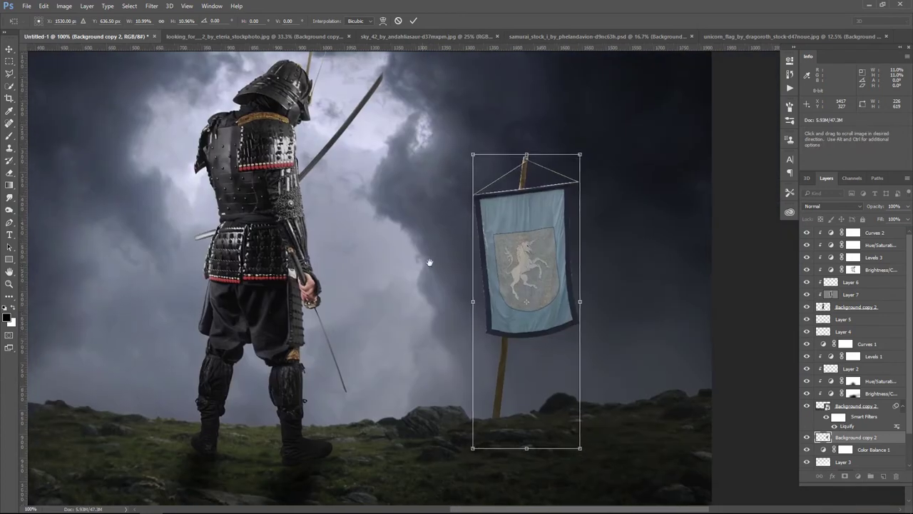
key("Return")
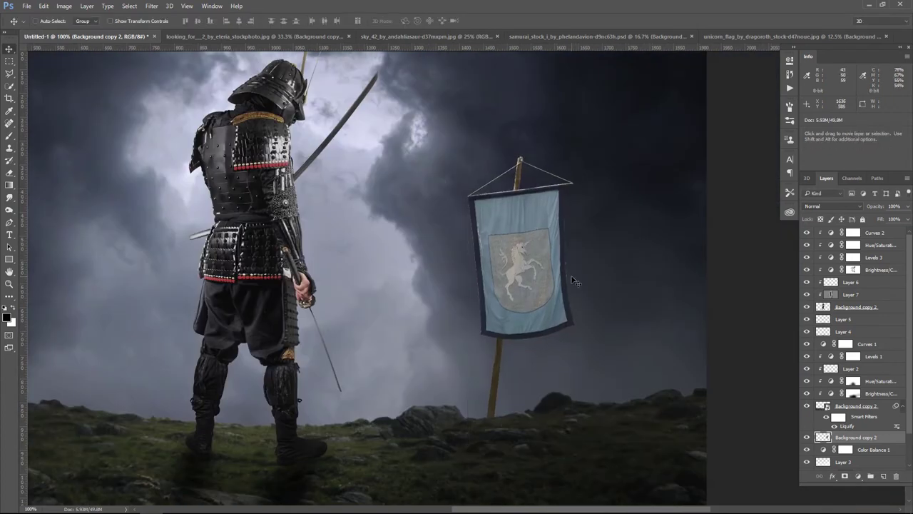
key("Left")
key("Left")
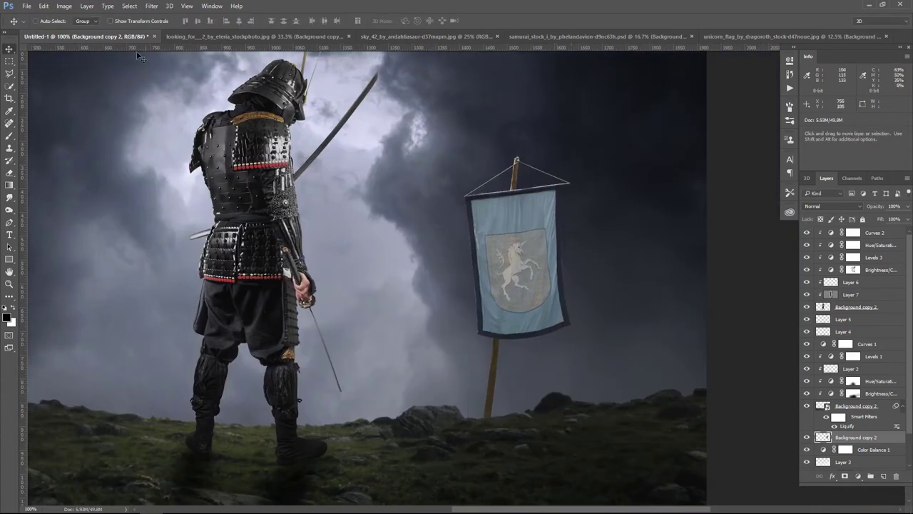
Step: Open the Filter menu
left_click(156, 6)
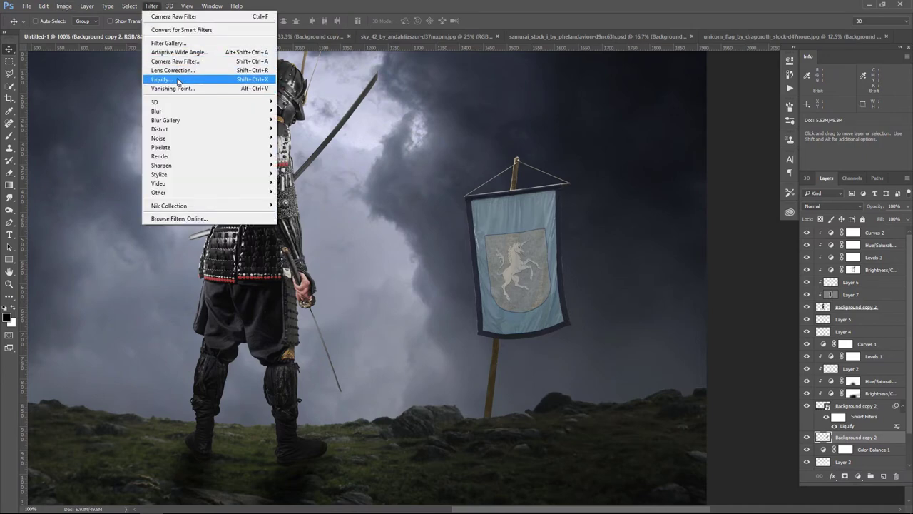
Step: Liquify the banner's right edge into waves, with the warp brush reduced to 175
left_click(177, 80)
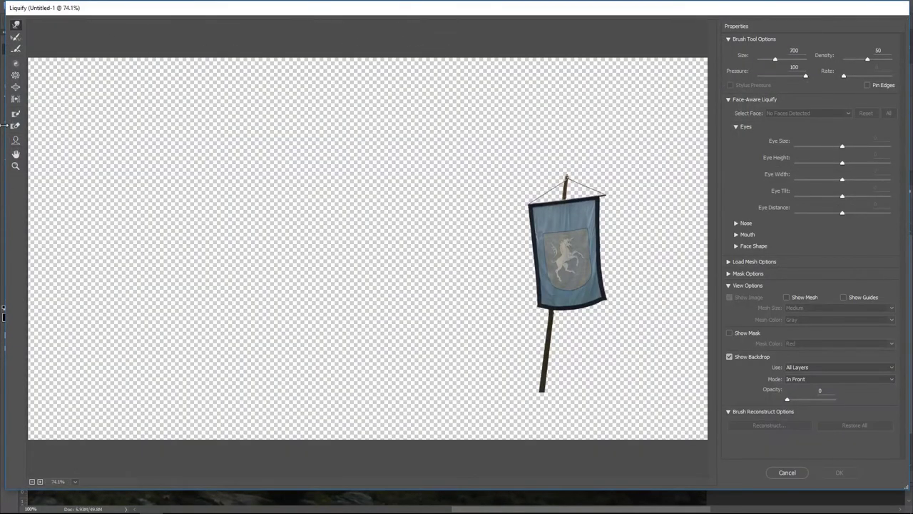
key("bracketleft")
key("bracketleft")
key("bracketleft")
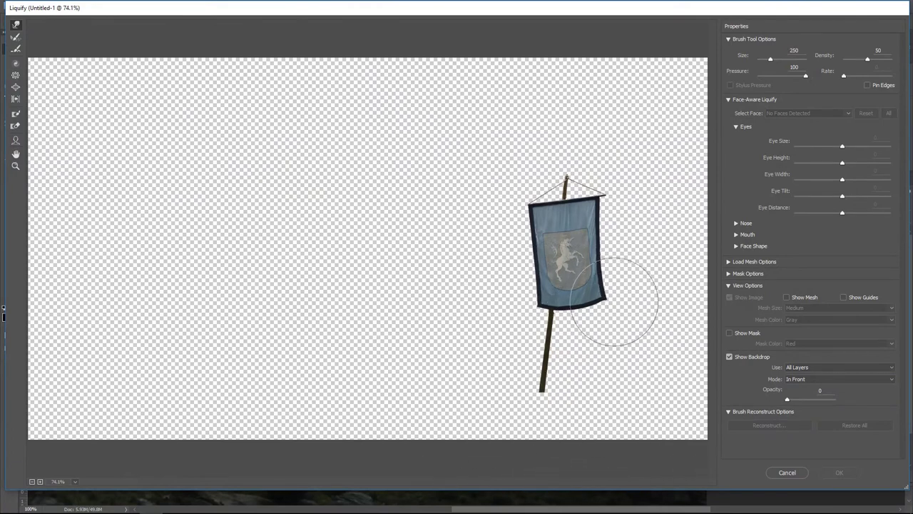
key("bracketleft")
left_click_drag(598, 301, 605, 245)
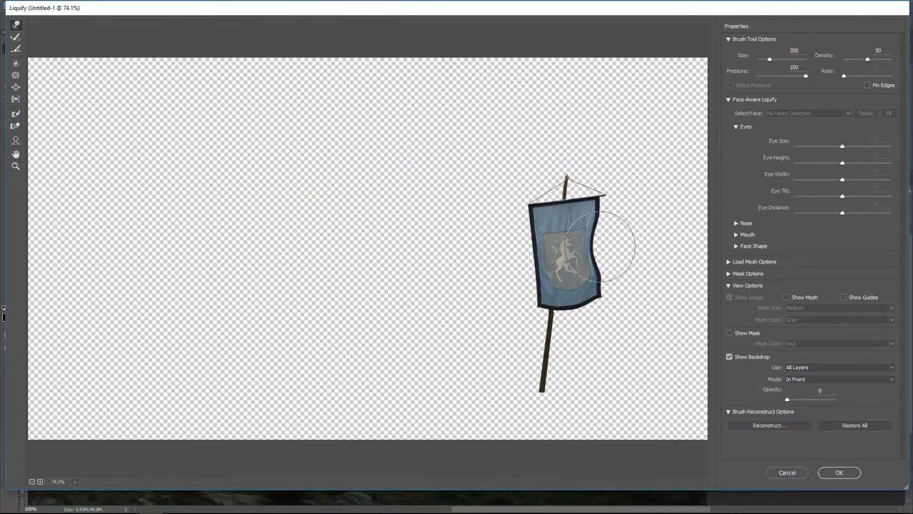
key("ctrl+z")
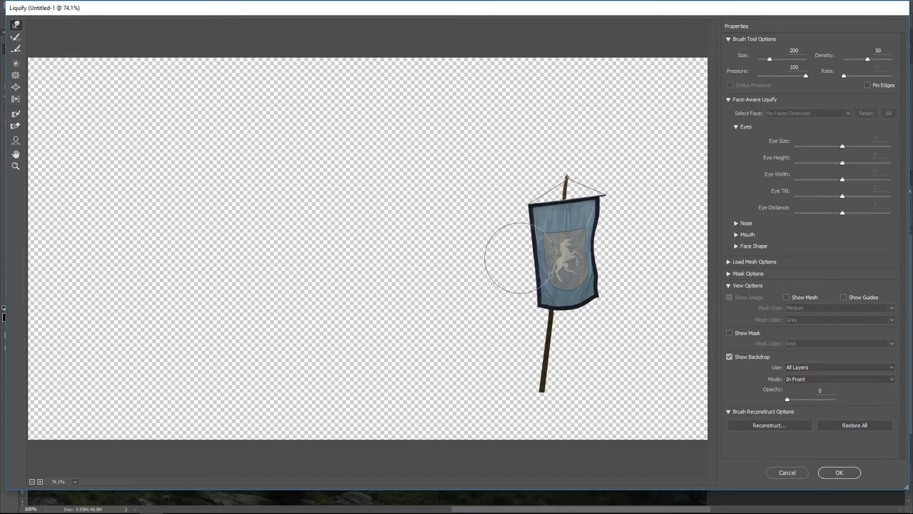
key("bracketleft")
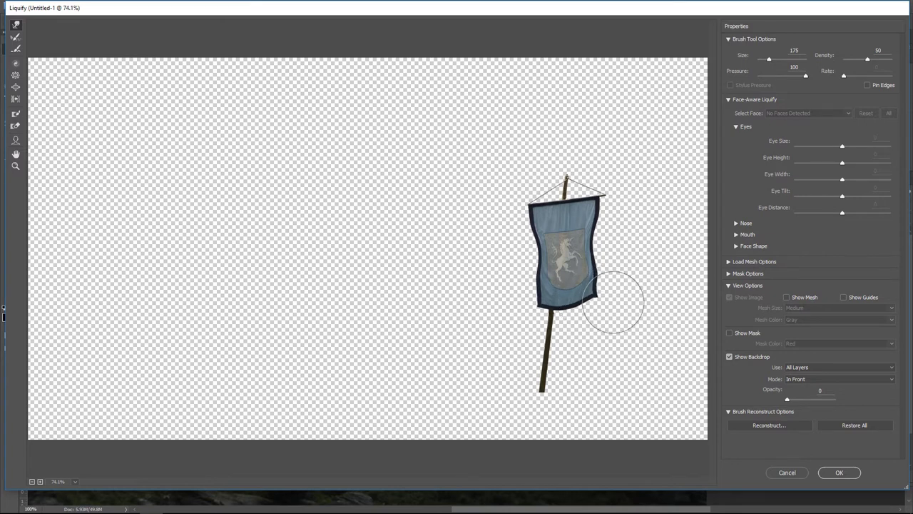
left_click(840, 472)
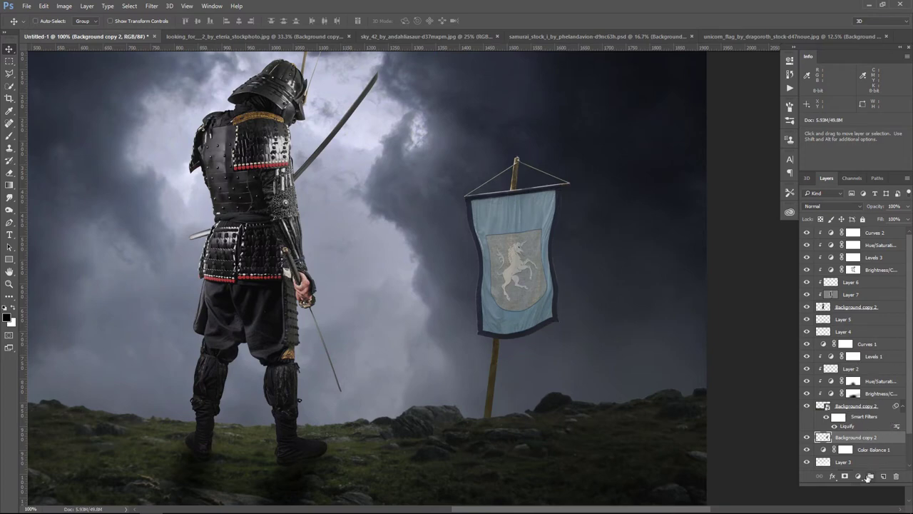
Step: Add an Exposure layer clipped to the banner with exposure -2.22 and gamma 0.71
left_click(860, 477)
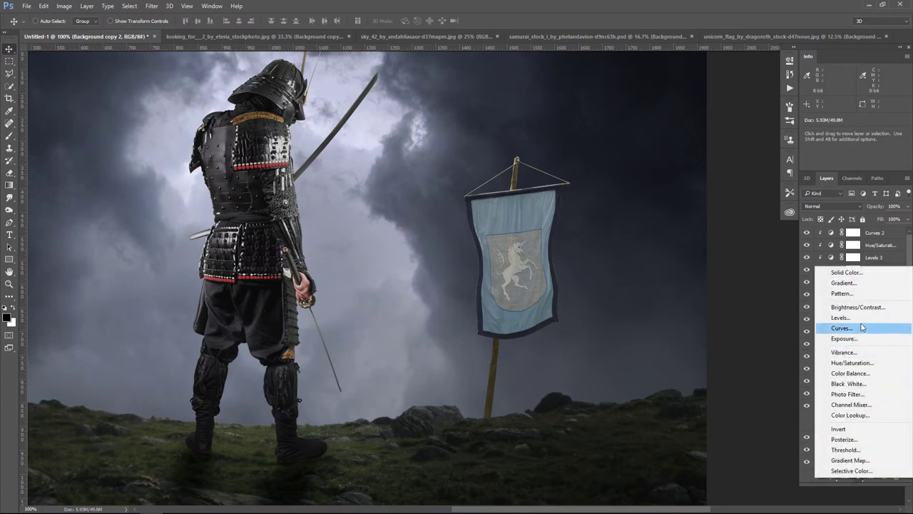
left_click(845, 339)
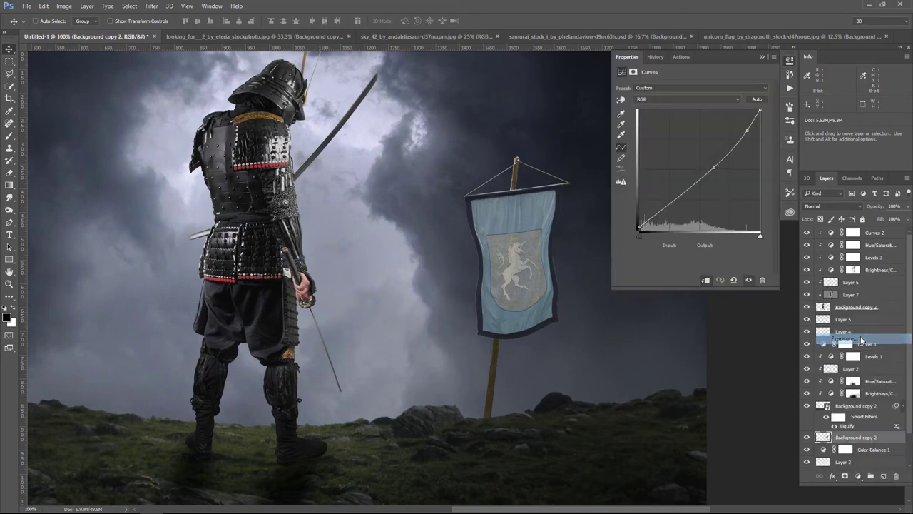
left_click_drag(691, 112, 677, 111)
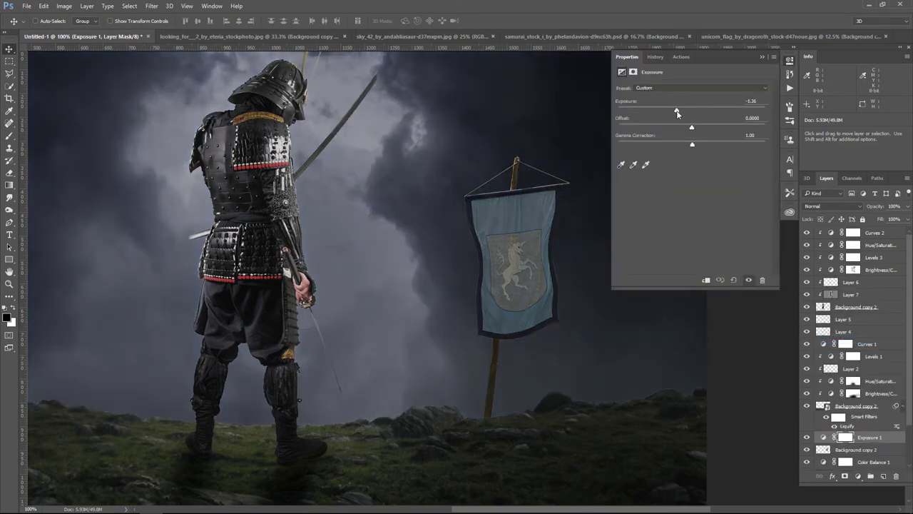
left_click(705, 280)
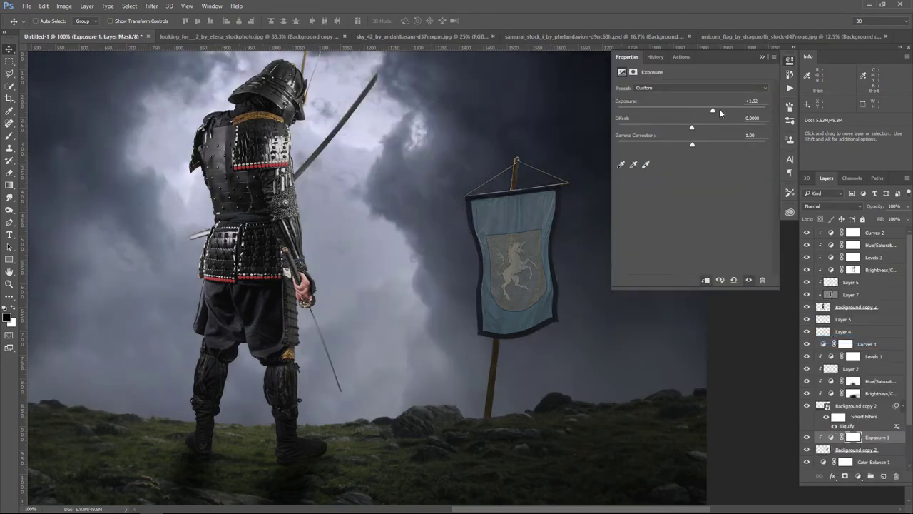
left_click_drag(719, 108, 659, 118)
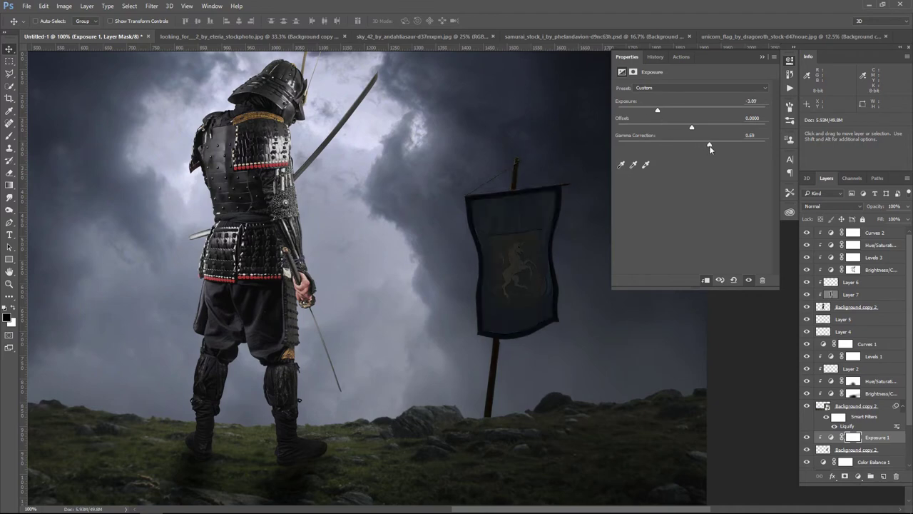
left_click_drag(711, 149, 698, 145)
left_click_drag(657, 111, 667, 111)
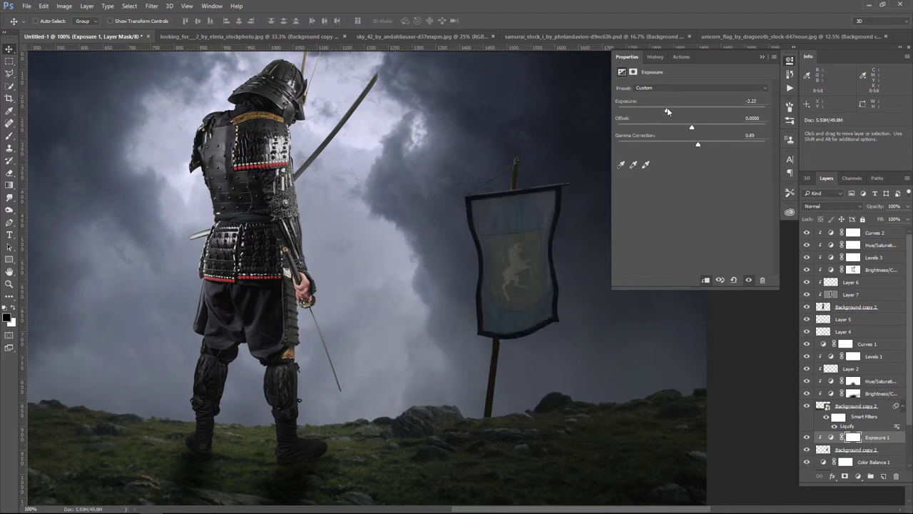
left_click_drag(707, 145, 704, 146)
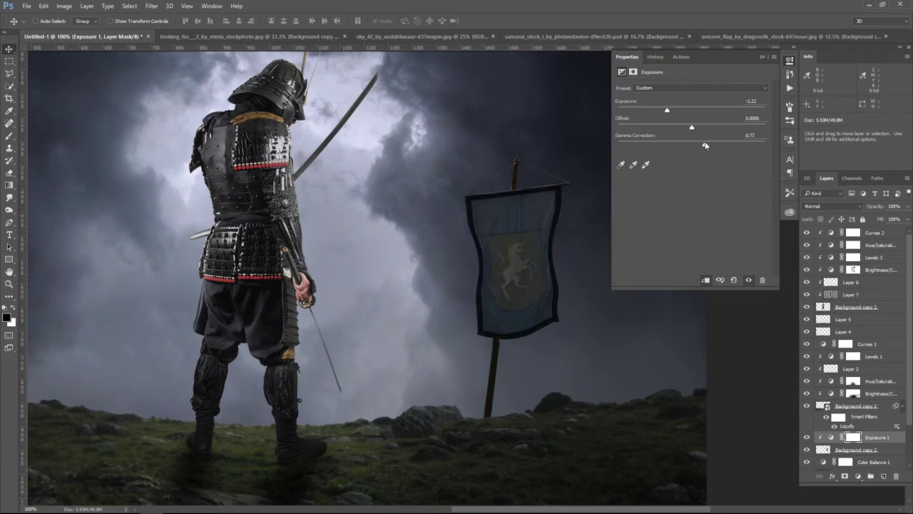
left_click(762, 56)
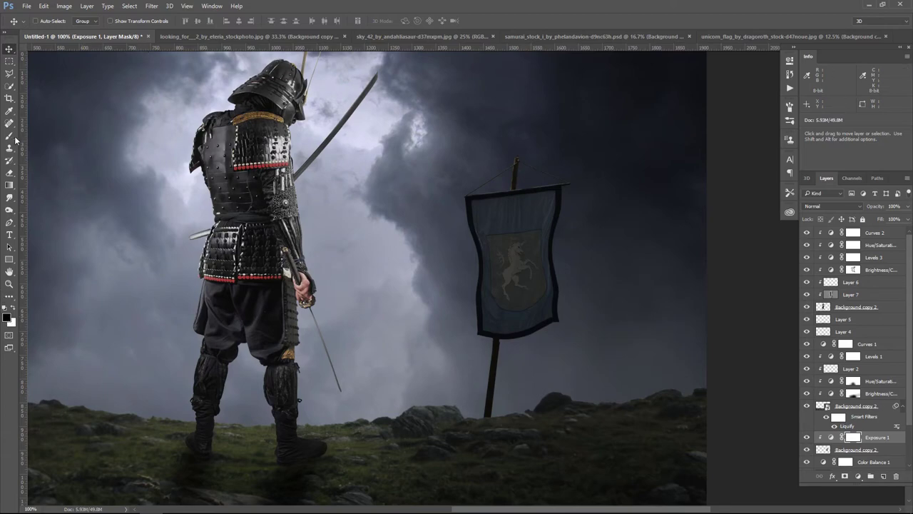
Step: Brush the Exposure 1 mask over the unicorn emblem to lighten it again
key("b")
left_click_drag(531, 236, 502, 283)
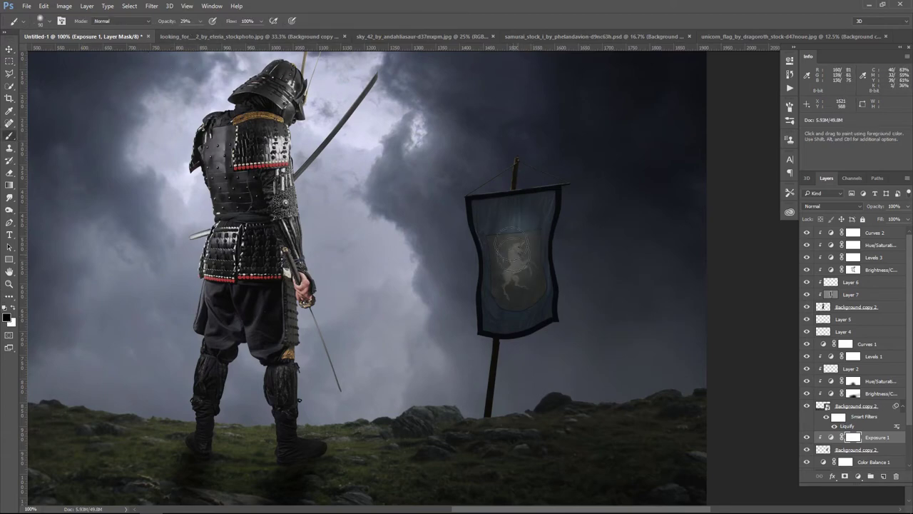
left_click_drag(503, 283, 518, 261)
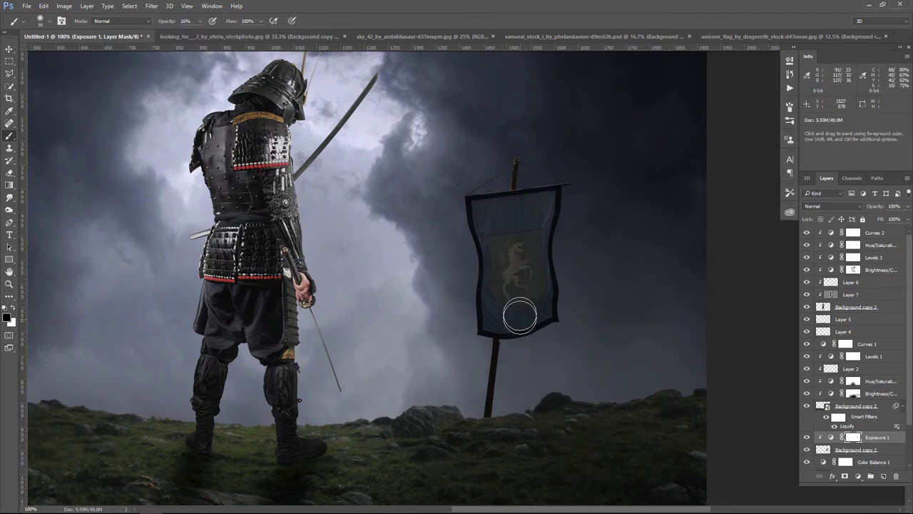
key("bracketright")
key("bracketright")
key("bracketright")
mouse_move(518, 240)
left_mouse_down()
mouse_move(518, 295)
mouse_move(526, 214)
left_mouse_up()
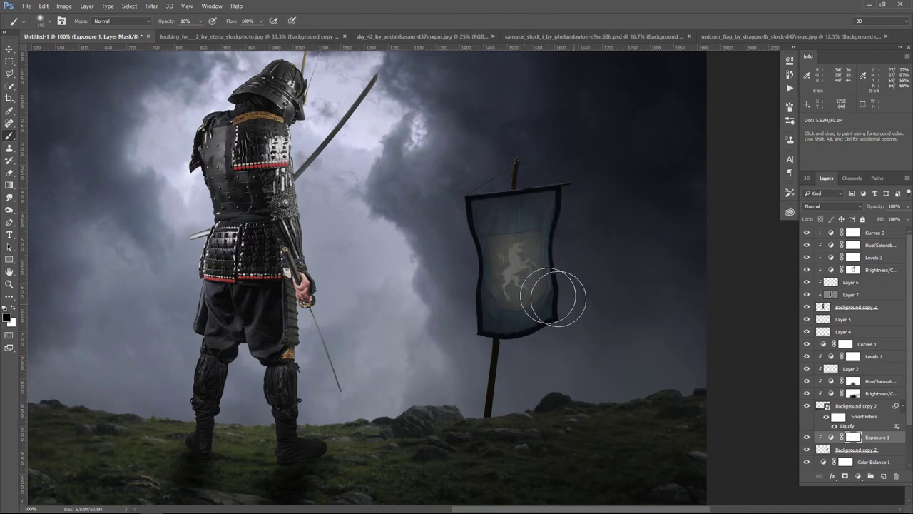
left_click_drag(550, 295, 502, 228)
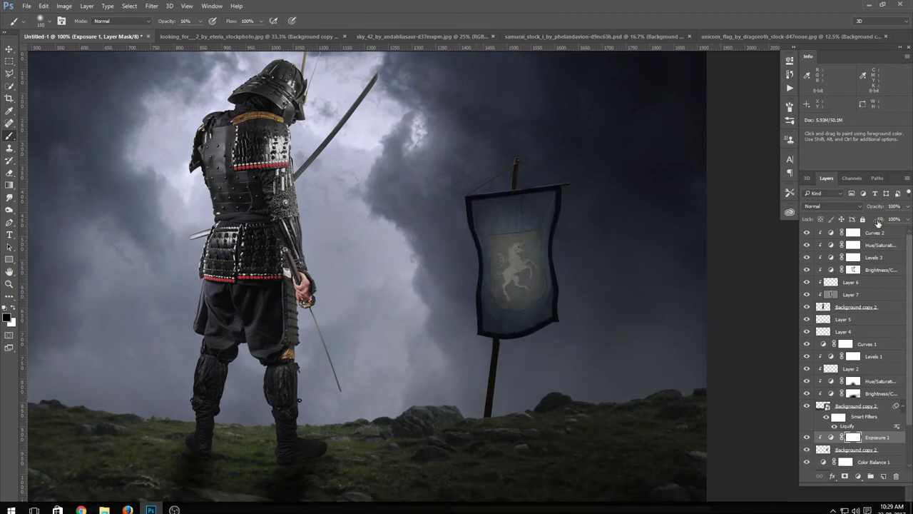
left_click(860, 476)
Step: Add a Hue/Saturation layer clipped to the banner with saturation -23 and lightness -9
left_click(852, 365)
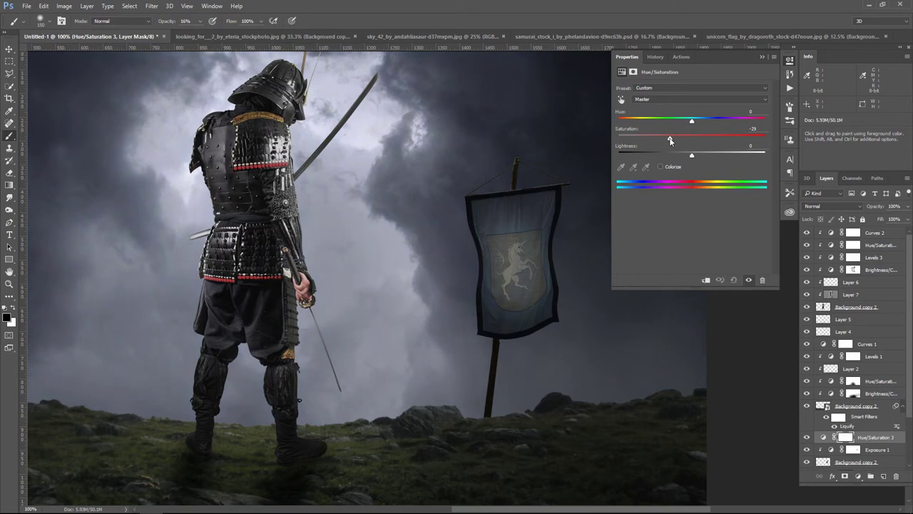
left_click_drag(683, 153, 684, 154)
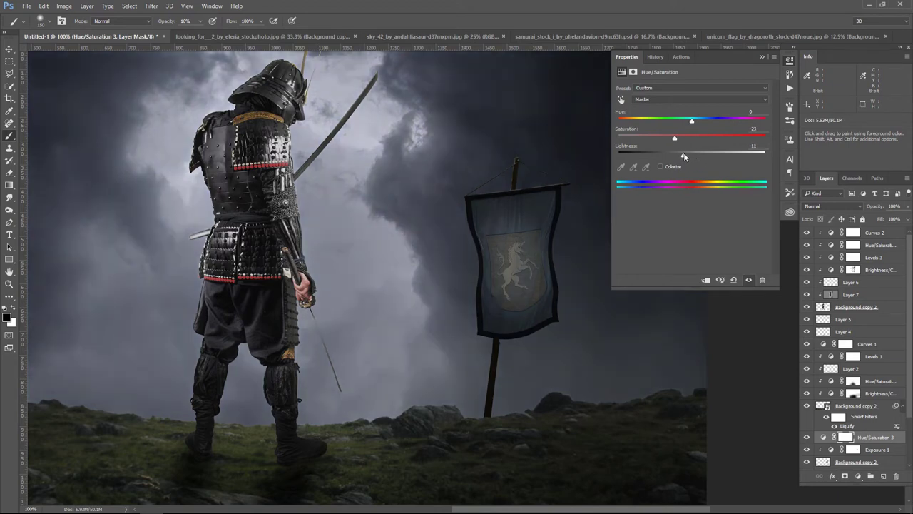
left_click(706, 280)
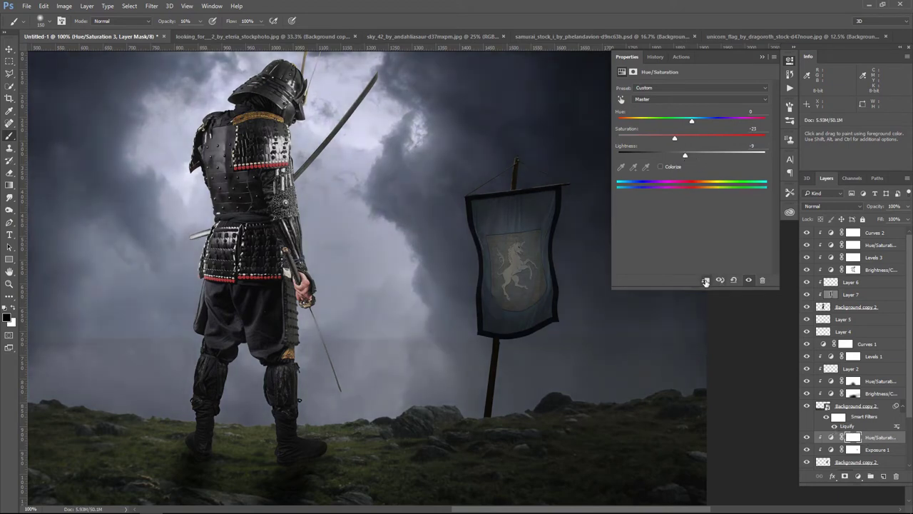
left_click(763, 57)
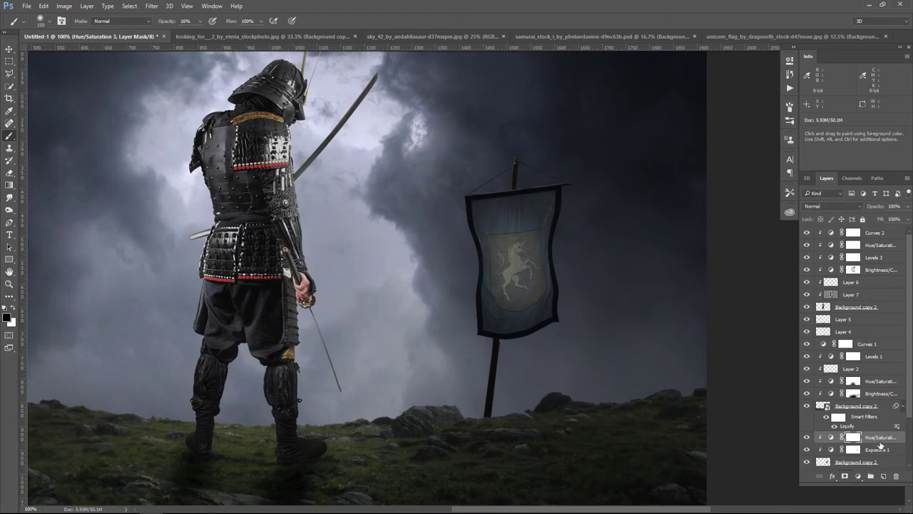
Step: Compare the Exposure darkening on and off, then lower Exposure 1 to 76% opacity
left_click(881, 444)
left_click(806, 450)
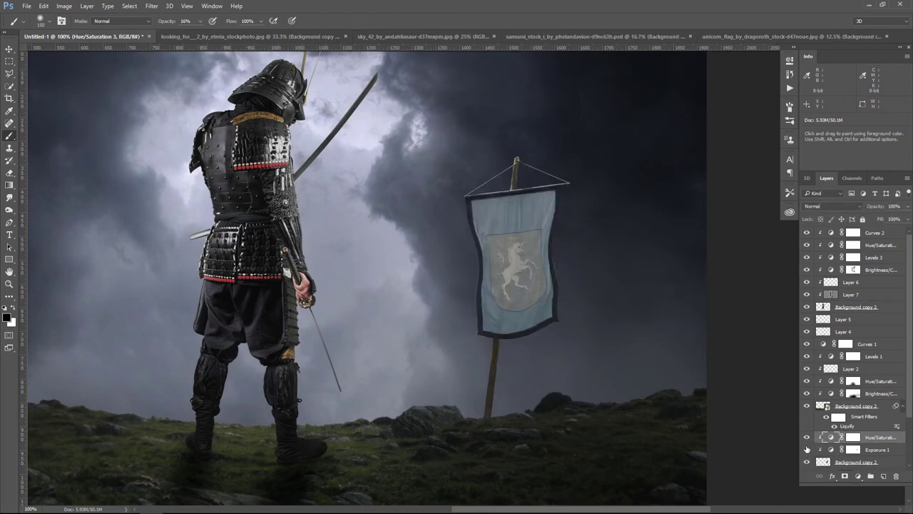
left_click(807, 450)
left_click(862, 450)
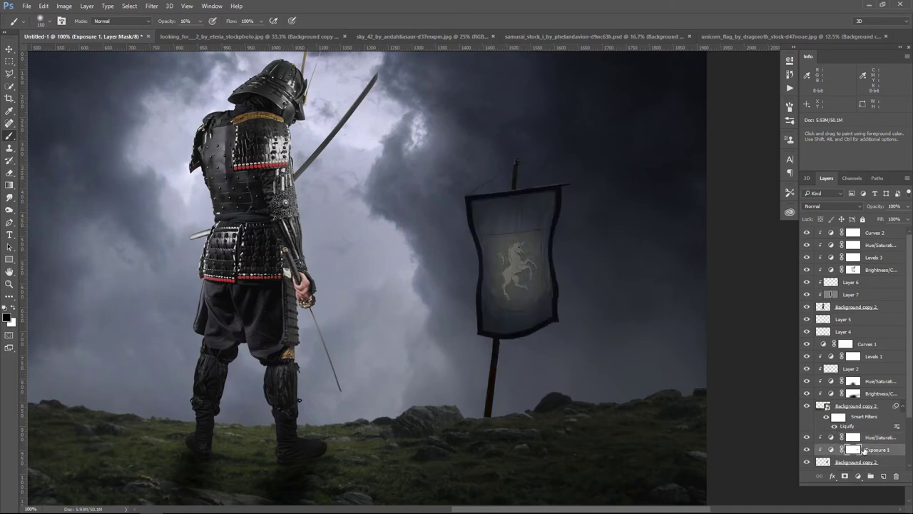
left_click(909, 206)
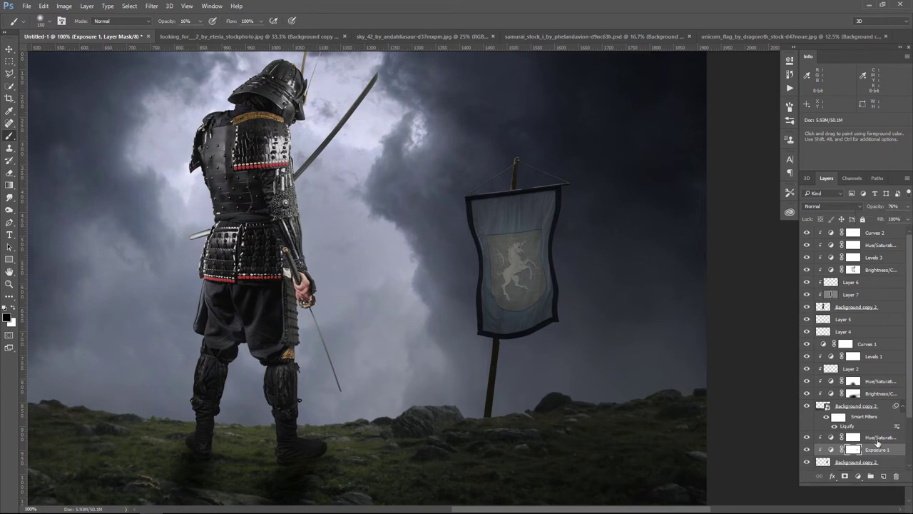
key("alt+bracketright")
left_click(859, 476)
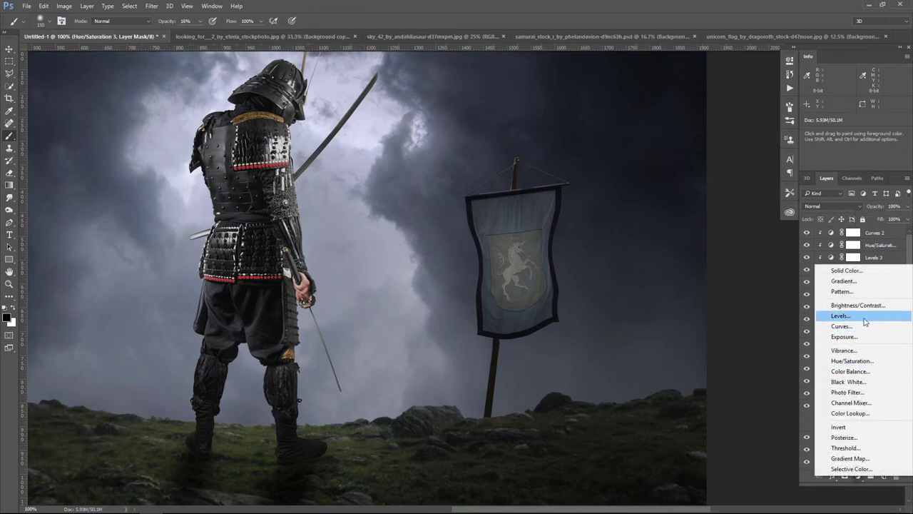
Step: Add a Levels layer clipped to the banner with the white point pulled to 193
left_click(840, 316)
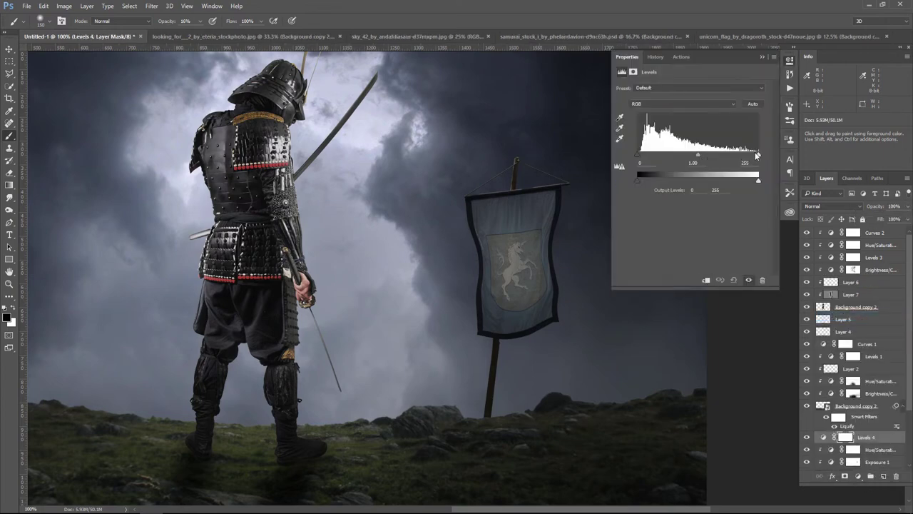
left_click(709, 278)
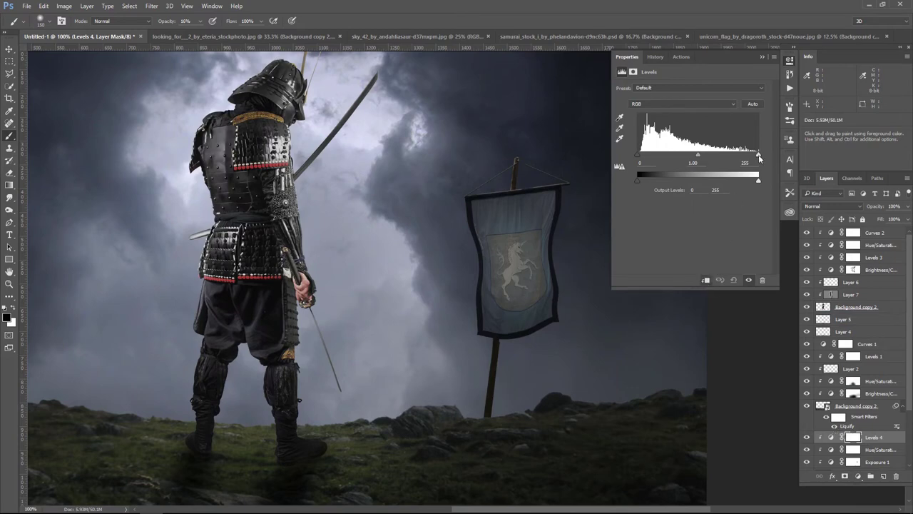
left_click_drag(739, 157, 695, 159)
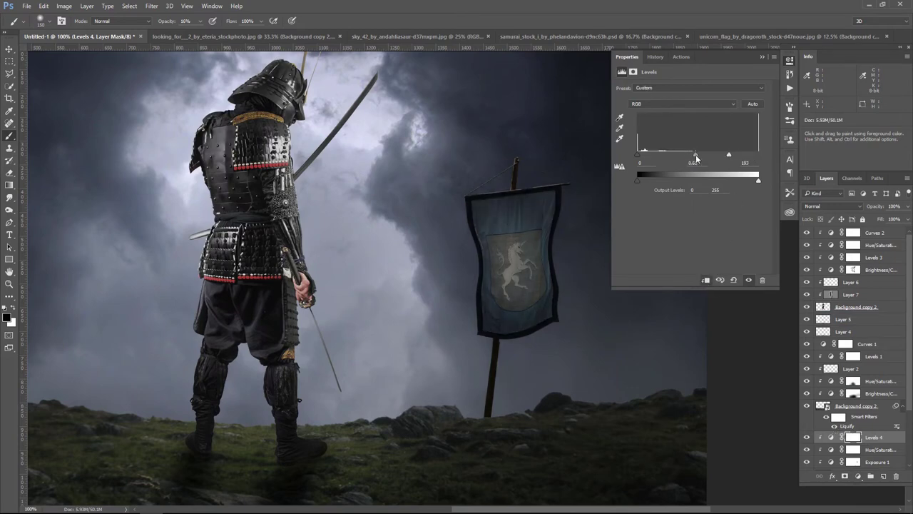
left_click(761, 57)
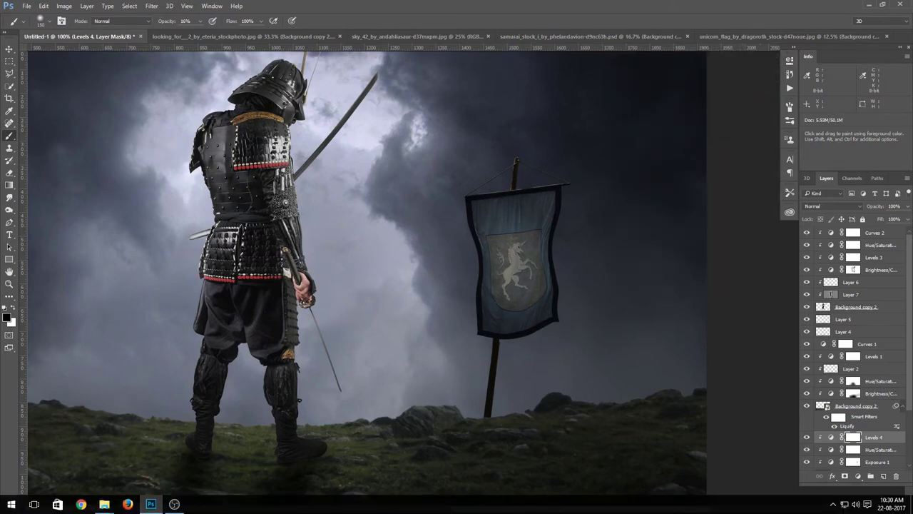
Step: Zoom out, compare Levels 4 on and off, and reopen the banner's Hue/Saturation 3 settings
key("ctrl+minus")
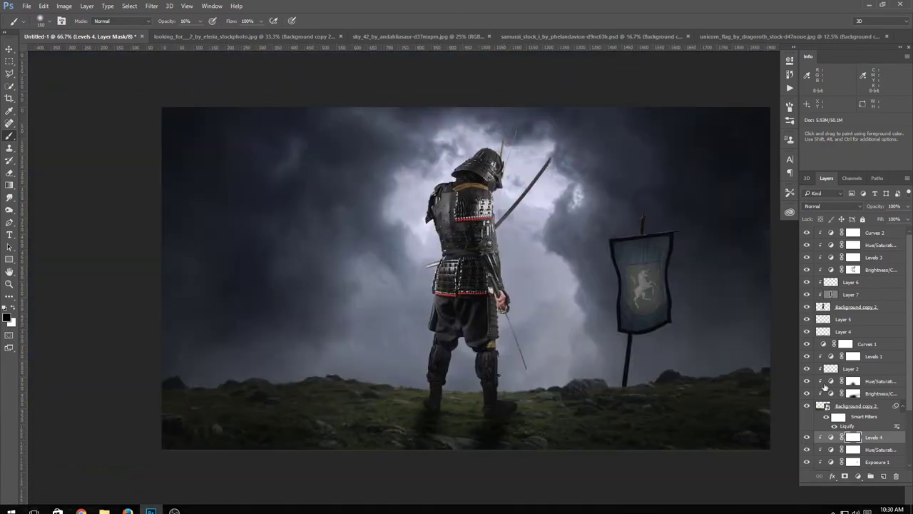
left_click(807, 436)
left_click(807, 438)
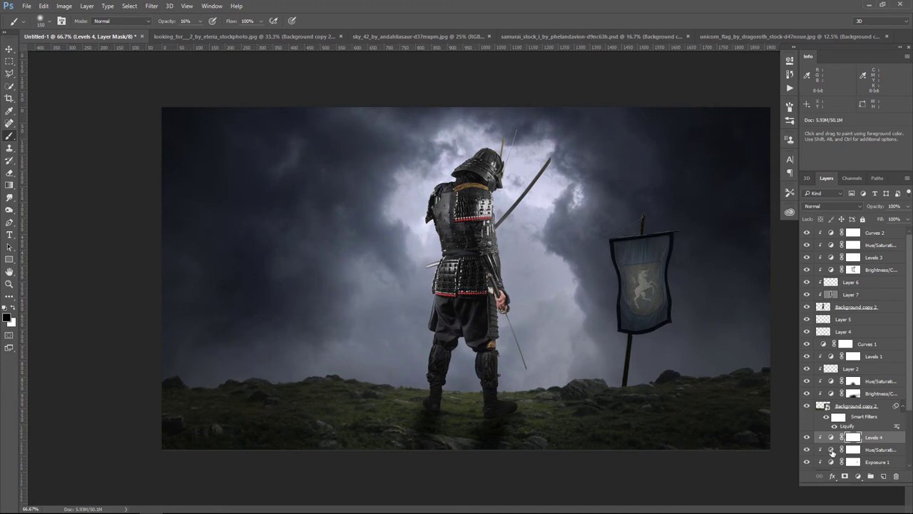
double_click(831, 451)
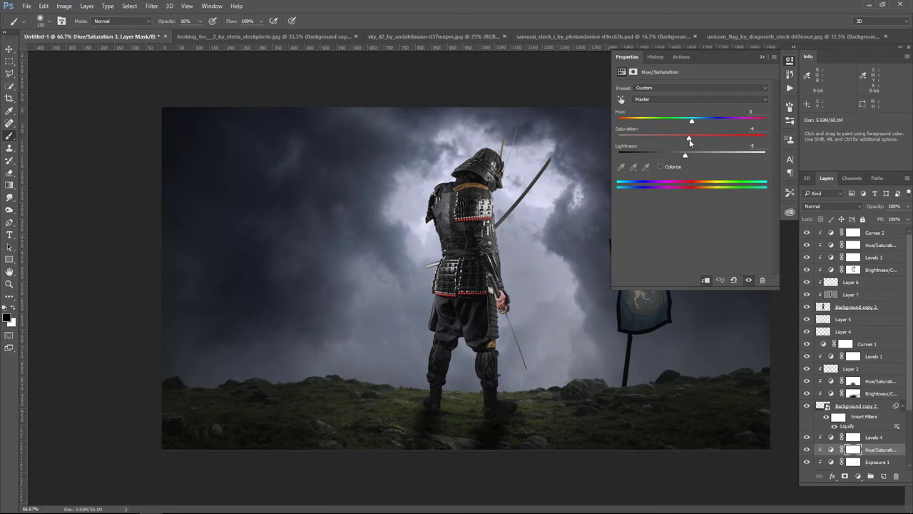
Step: Set the banner's Hue/Saturation to saturation -9 and lightness -24, checking it at 76% opacity
left_click_drag(683, 141, 675, 157)
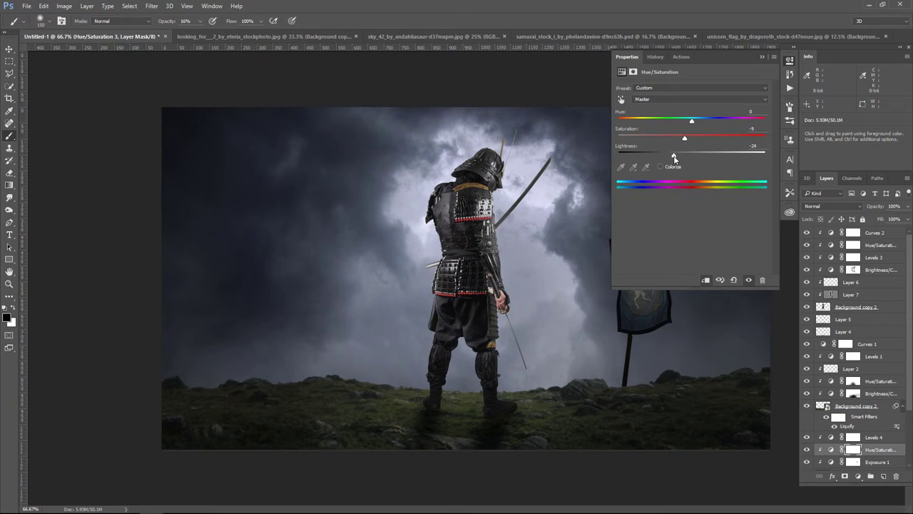
left_click(762, 56)
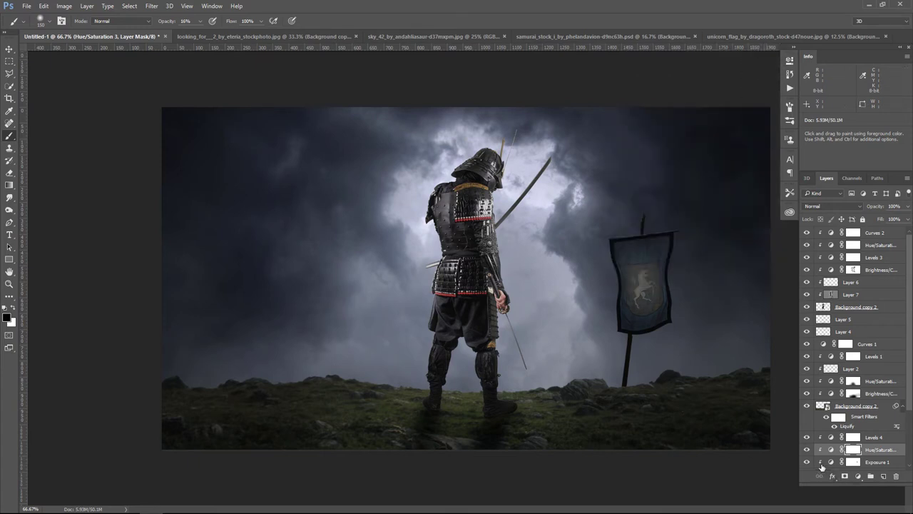
left_click(908, 208)
left_click(806, 450)
left_click(10, 49)
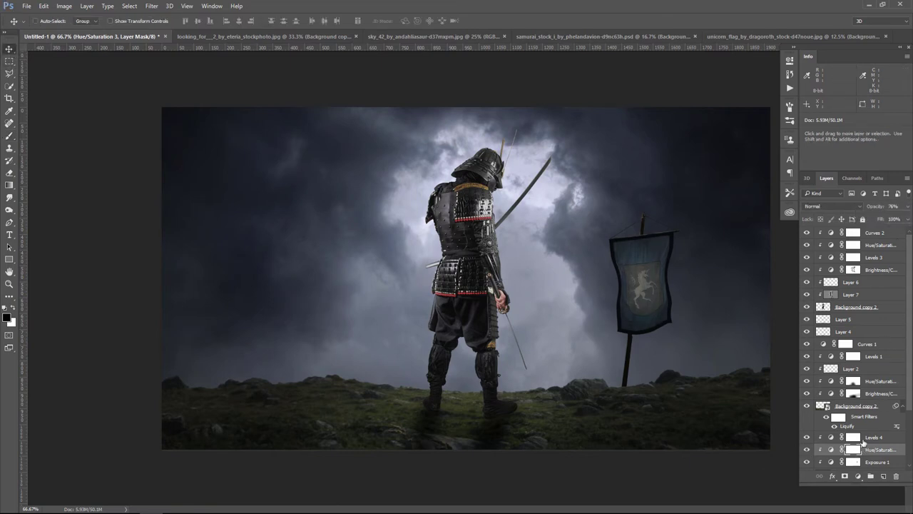
scroll(863, 443, "down", 2)
Step: Group Levels 4 through Background copy 2 as Group 1, then duplicate it to the right
left_click(869, 450)
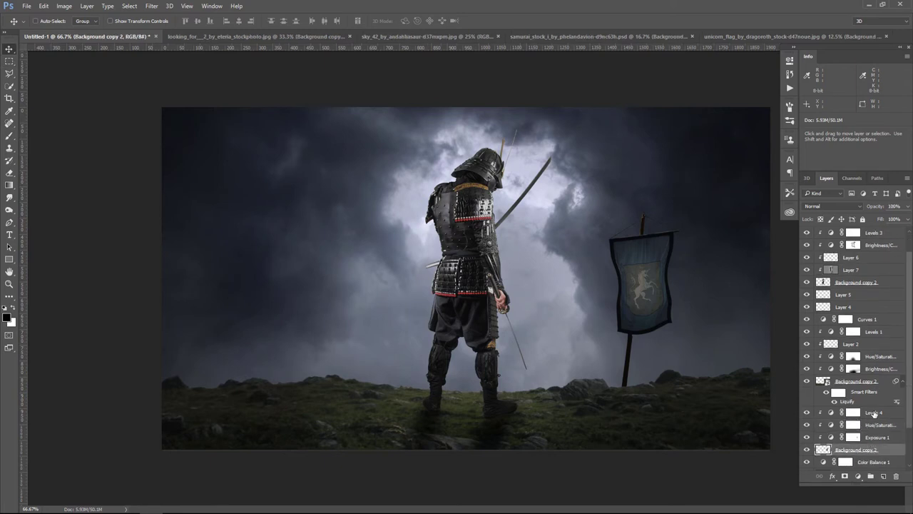
left_click(875, 414, "shift")
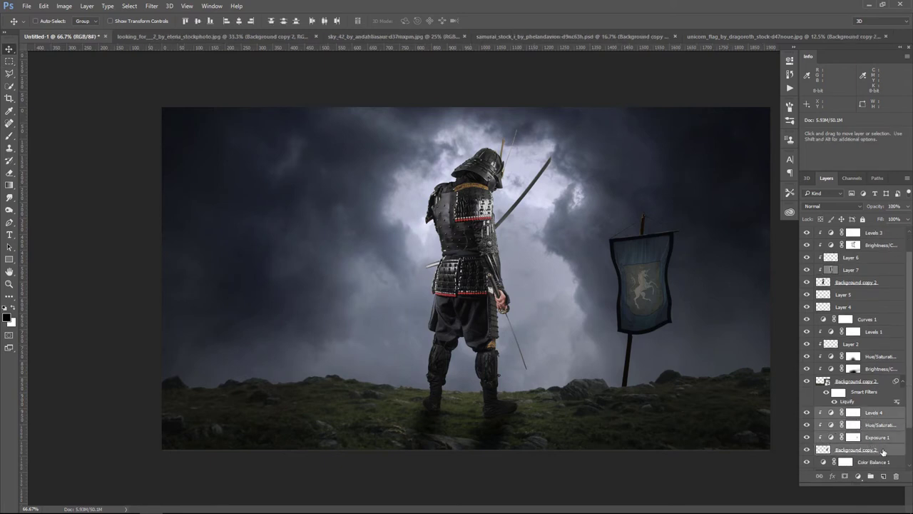
left_click_drag(884, 451, 872, 476)
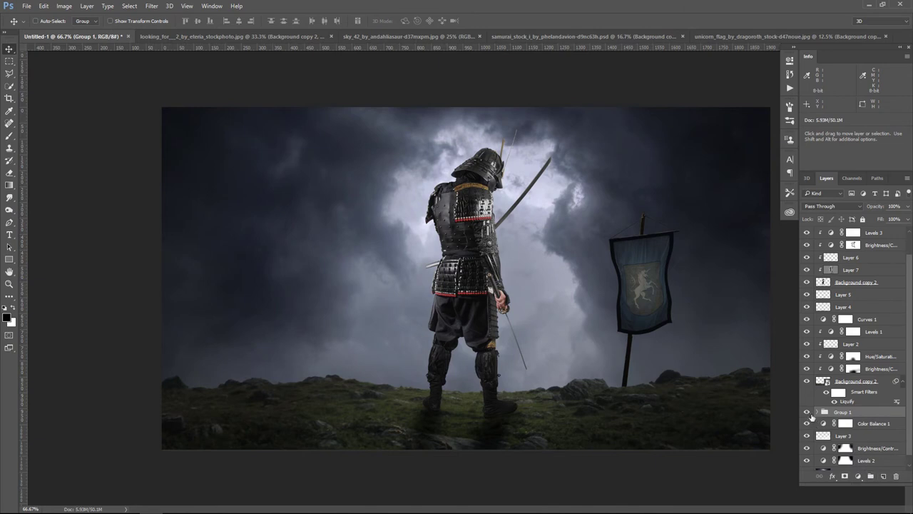
left_click(807, 411)
left_click_drag(884, 414, 883, 476)
left_click_drag(655, 311, 742, 322)
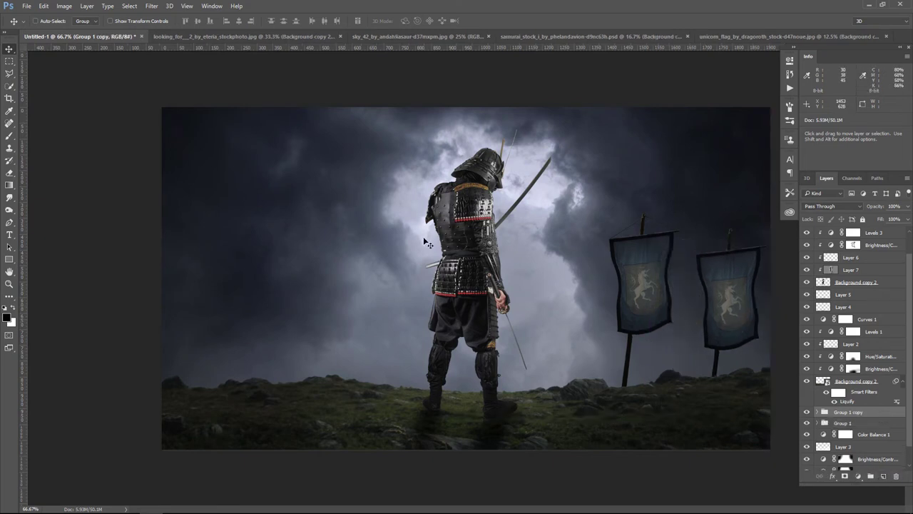
Step: Mirror the banner copy, scale it to about 52%, and set it low at the hill's right edge
left_click(43, 6)
mouse_move(99, 201)
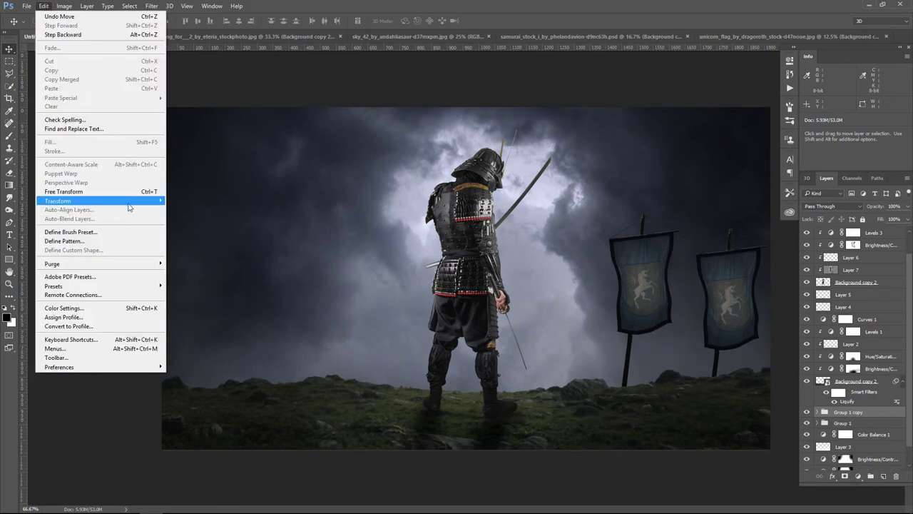
left_click(249, 308)
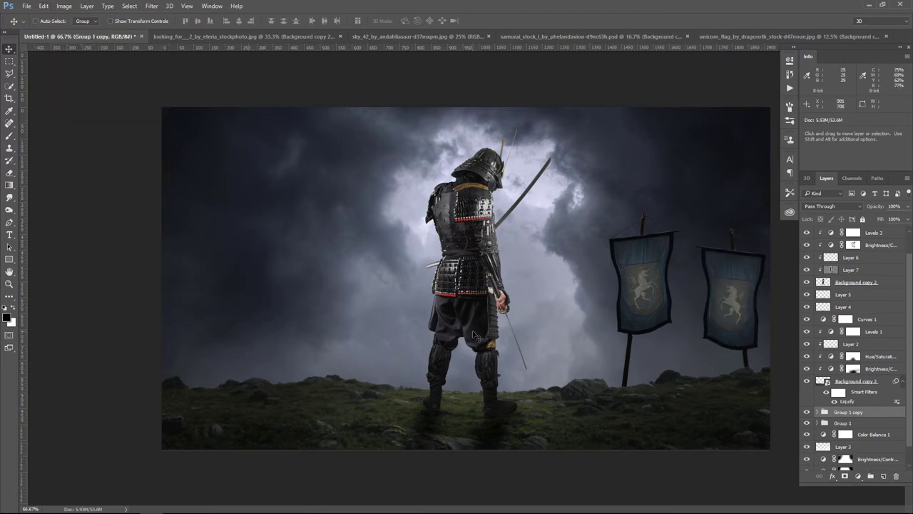
key("ctrl+t")
left_click_drag(684, 218, 702, 228)
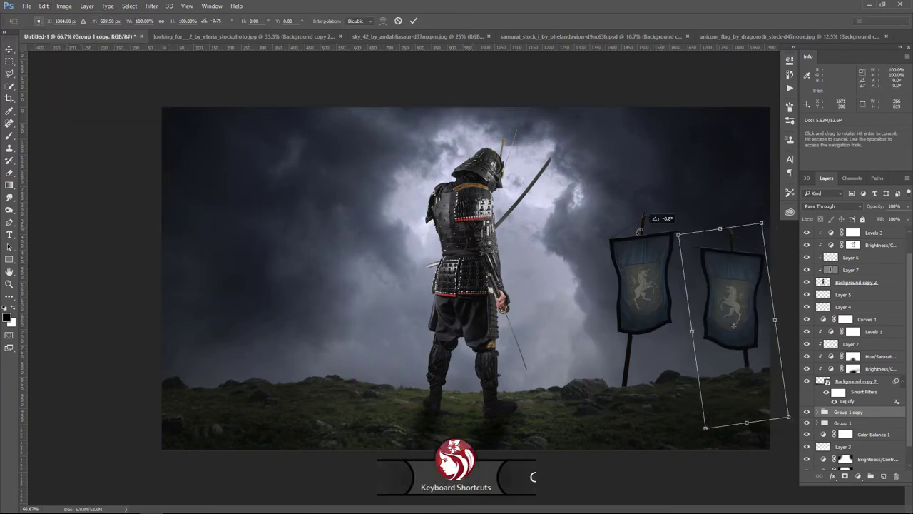
left_click_drag(758, 222, 729, 243)
left_click_drag(717, 335, 723, 368)
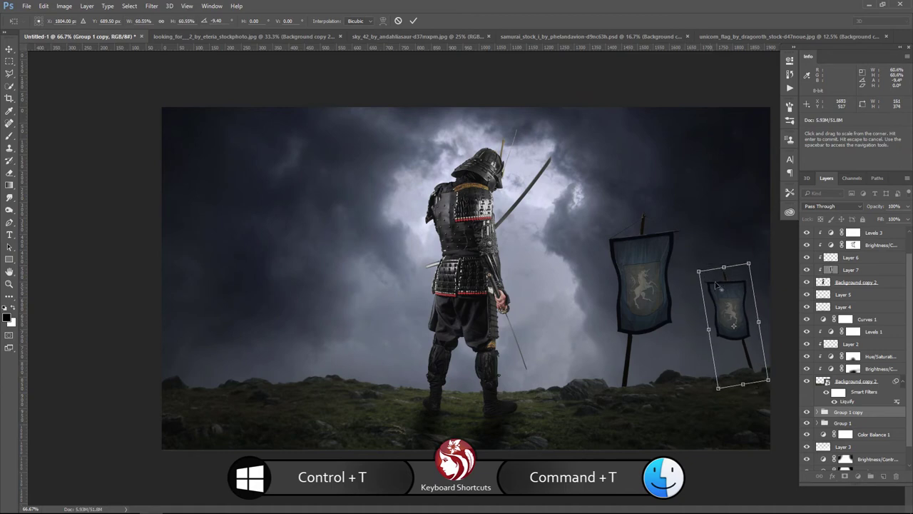
left_click_drag(755, 397, 761, 410)
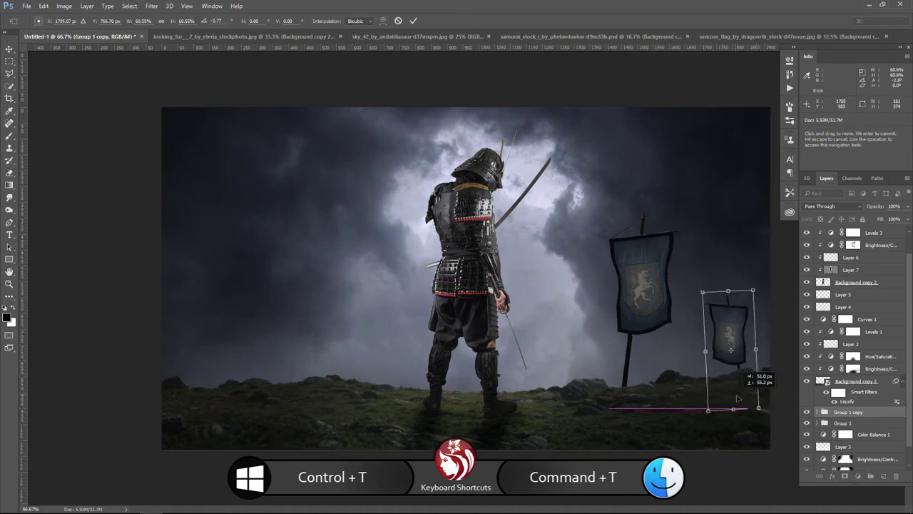
mouse_move(707, 352)
left_mouse_down()
mouse_move(732, 382)
mouse_move(738, 355)
left_mouse_up()
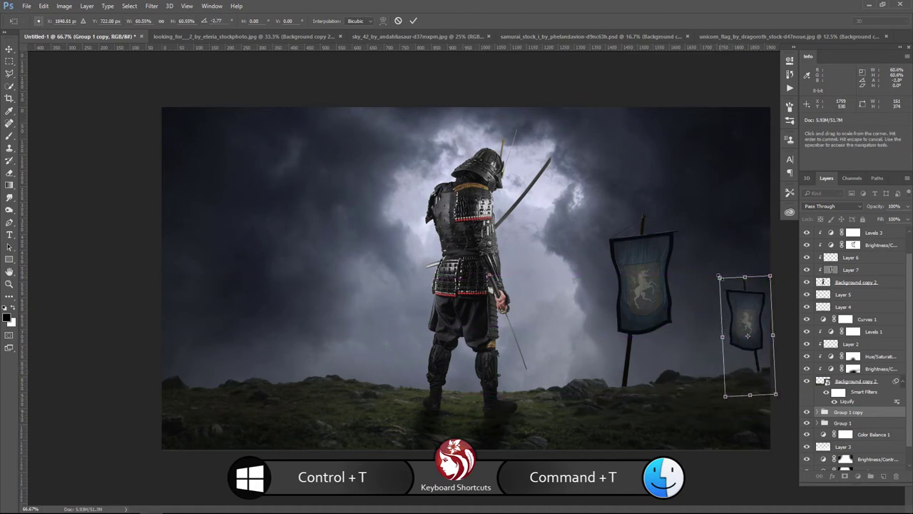
left_click_drag(724, 289, 727, 292)
mouse_move(736, 329)
left_mouse_down()
mouse_move(721, 346)
mouse_move(739, 343)
left_mouse_up()
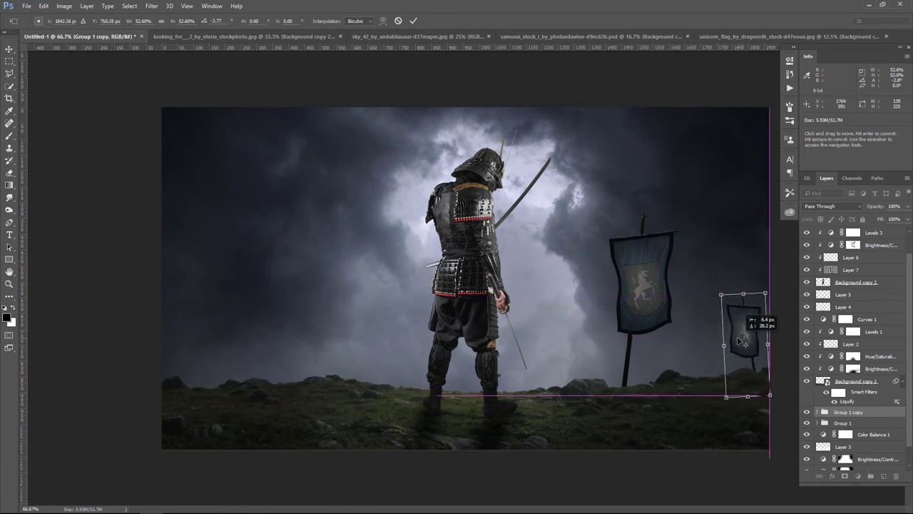
key("Return")
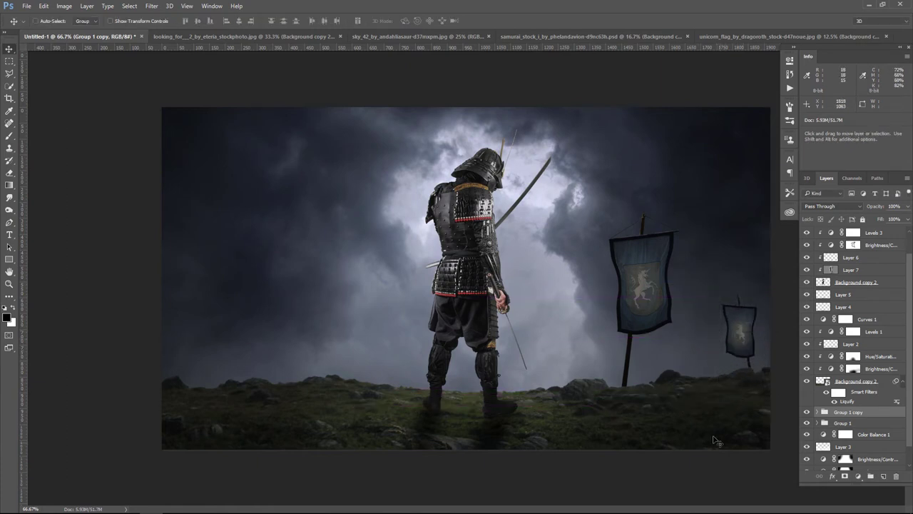
Step: Reshape the small banner's cloth (Background copy 2 in Group 1 copy) with Liquify, brush size 60
key("ctrl+plus")
scroll(667, 395, "right", 5)
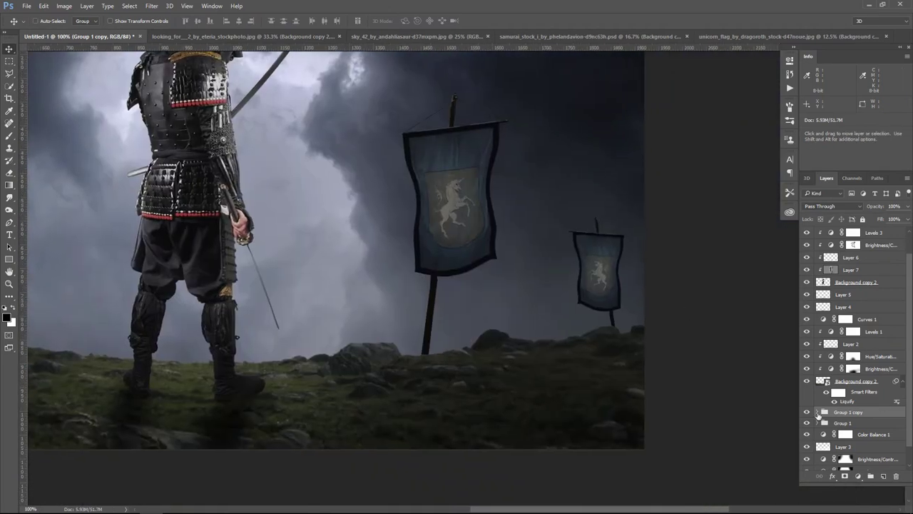
left_click(824, 412)
left_click(863, 436)
left_click(151, 6)
left_click(186, 78)
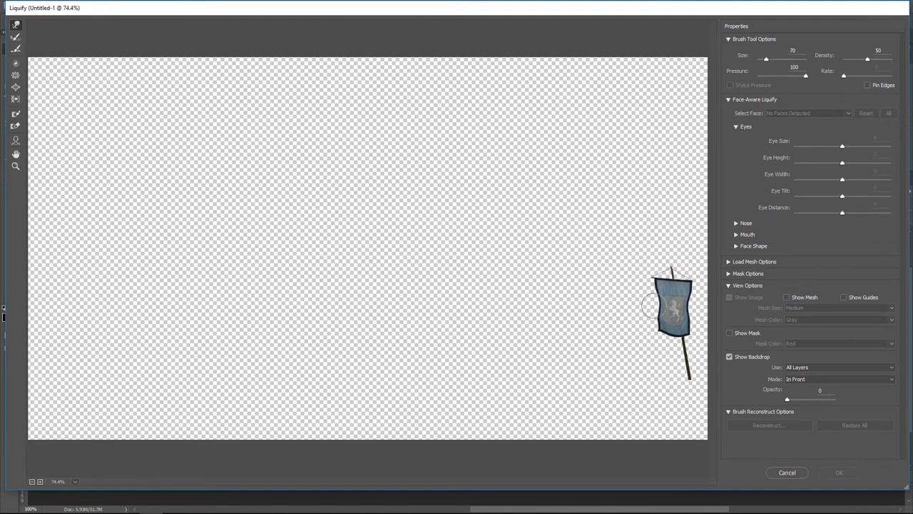
key("bracketleft")
mouse_move(652, 307)
left_mouse_down()
mouse_move(657, 336)
mouse_move(694, 329)
mouse_move(696, 317)
mouse_move(697, 337)
left_mouse_up()
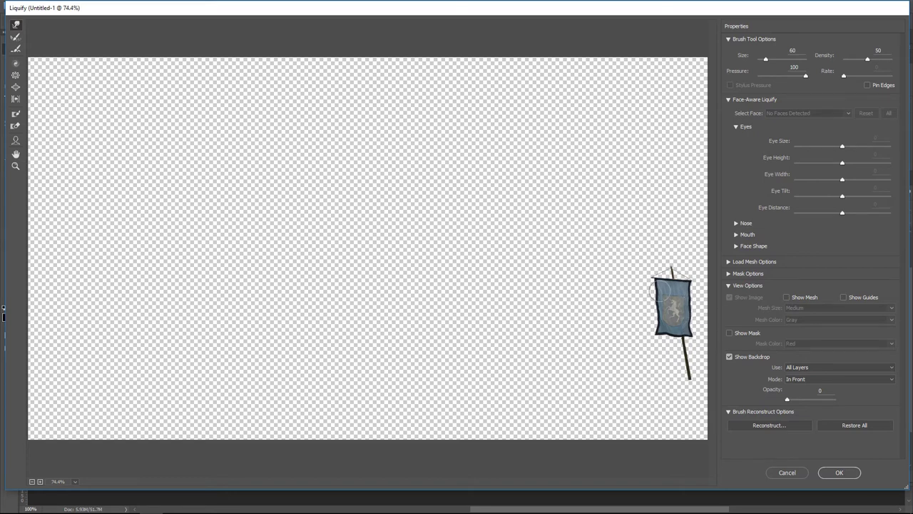
left_click(839, 472)
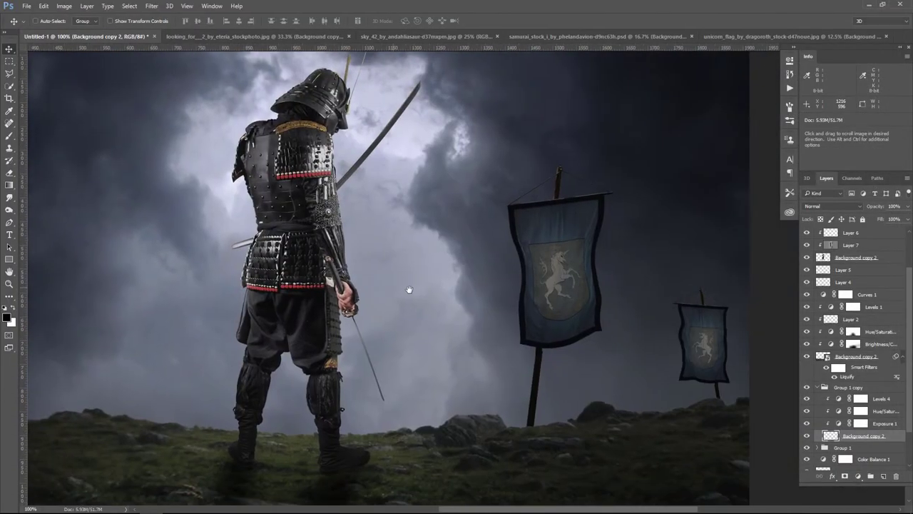
Step: Duplicate the small banner group as a tiny third banner on the ridge right of the samurai
left_click(819, 389)
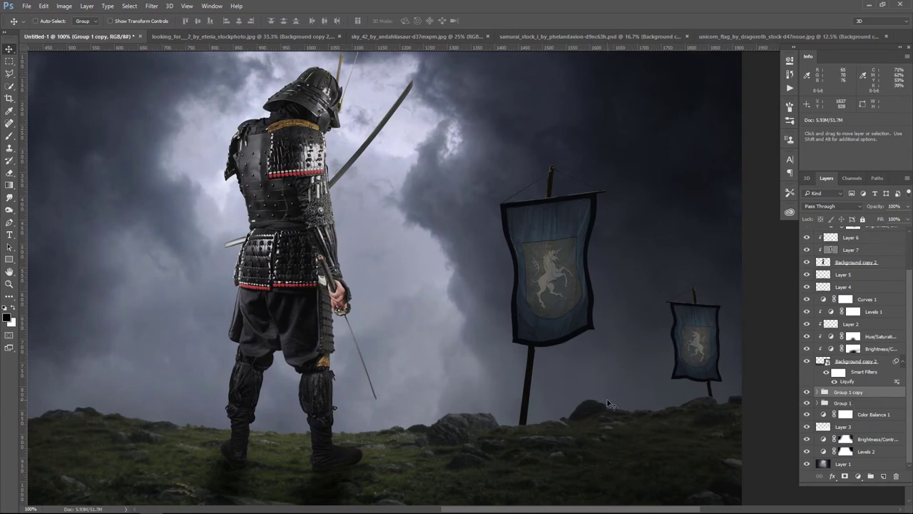
left_click(869, 404)
key("ctrl+minus")
key("ctrl+minus")
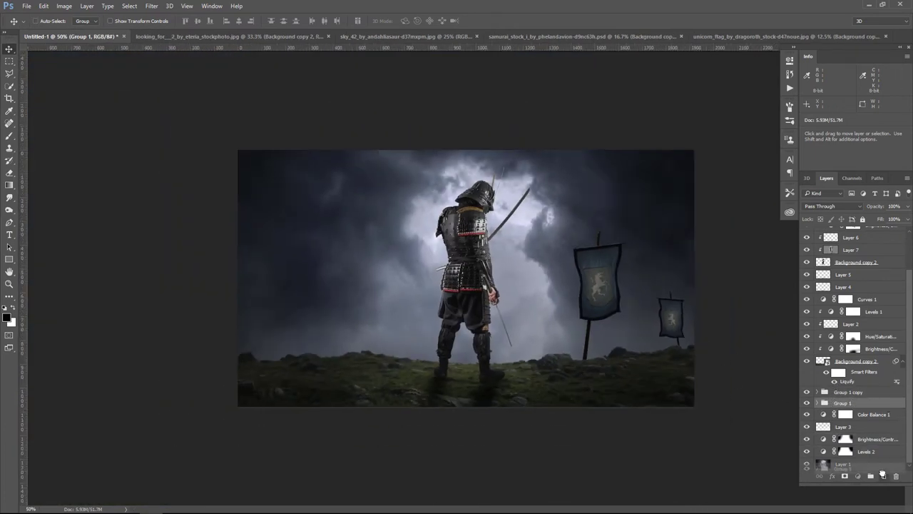
left_click_drag(903, 409, 877, 389)
left_click_drag(670, 357, 642, 371)
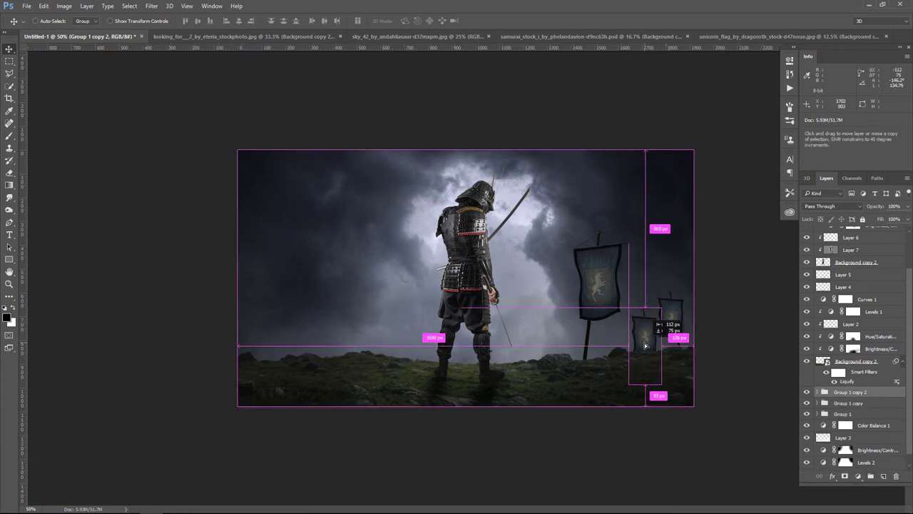
left_click(898, 478)
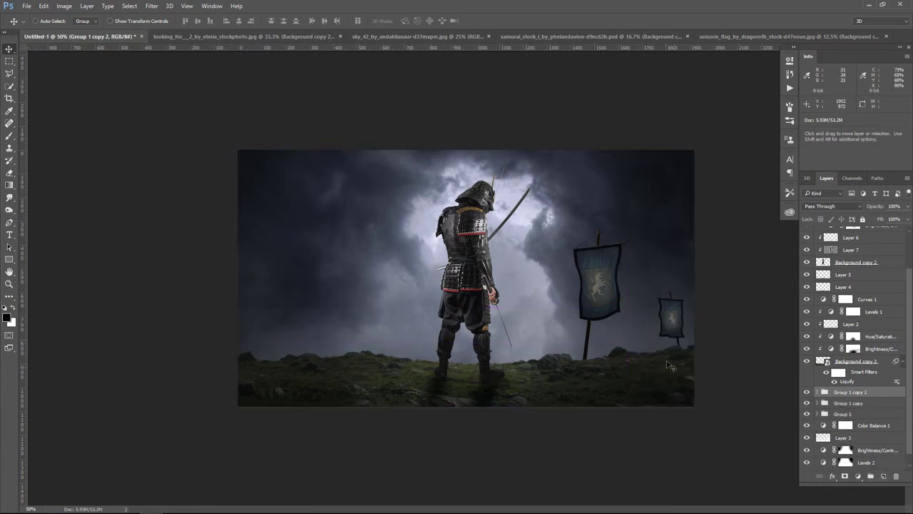
left_click_drag(626, 367, 557, 376)
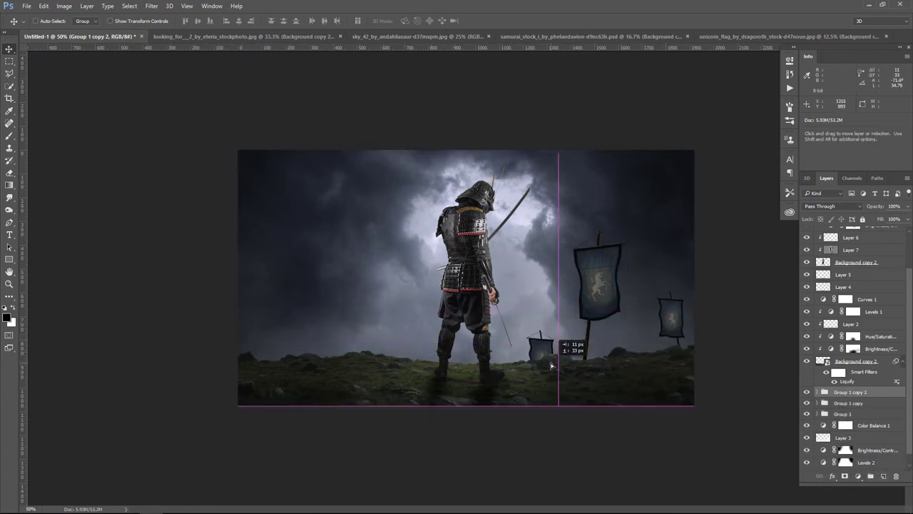
Step: Nudge the large banner and the tiny banner slightly right, and mirror the tiny banner horizontally
left_click(608, 295, "ctrl")
left_click_drag(608, 295, 622, 294)
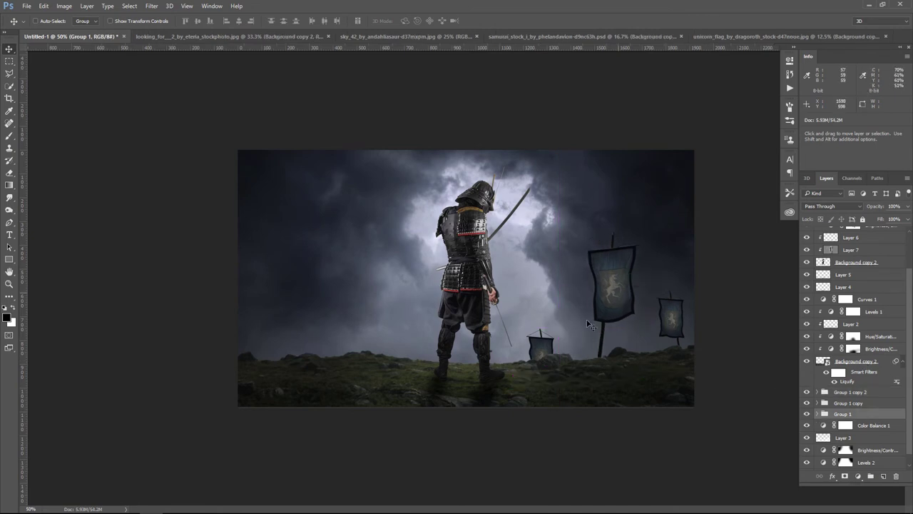
left_click_drag(540, 346, 555, 346)
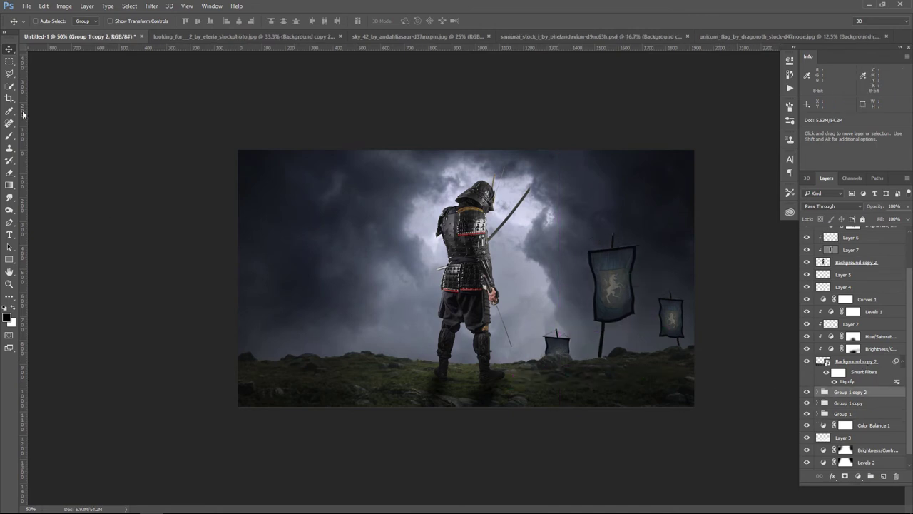
left_click(43, 6)
left_click(197, 307)
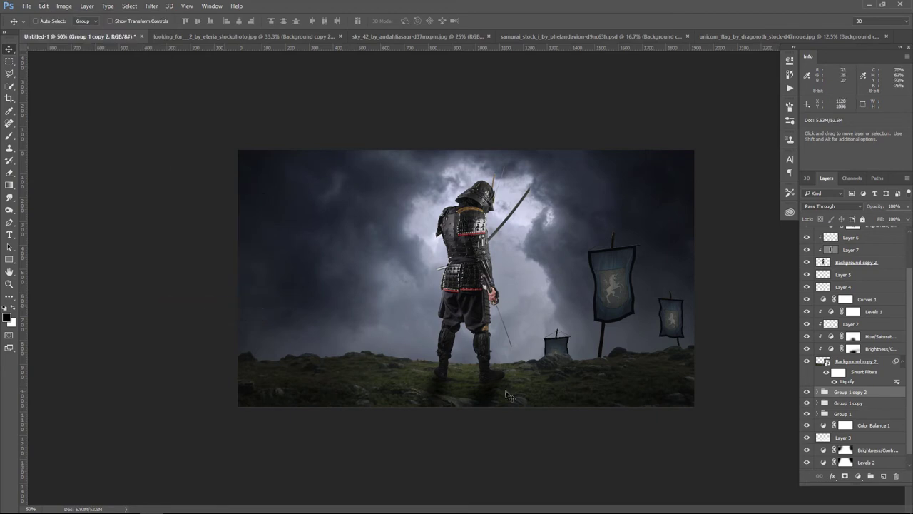
left_click(817, 392)
left_click(863, 440)
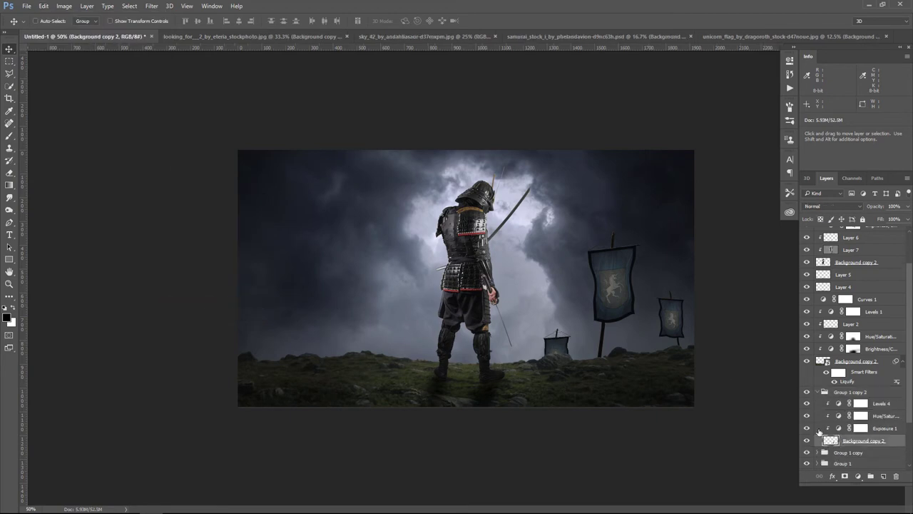
left_click(151, 6)
left_click(206, 80)
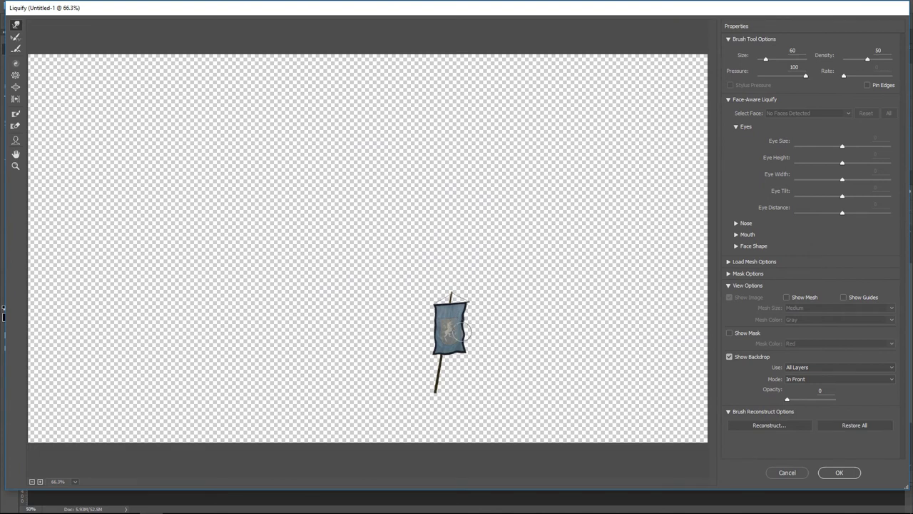
key("bracketright")
key("bracketright")
key("bracketright")
key("Return")
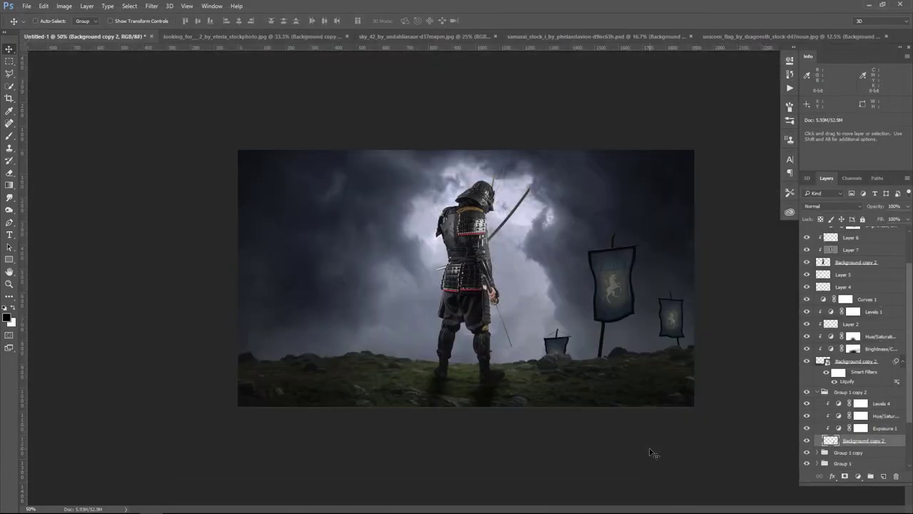
left_click(817, 392)
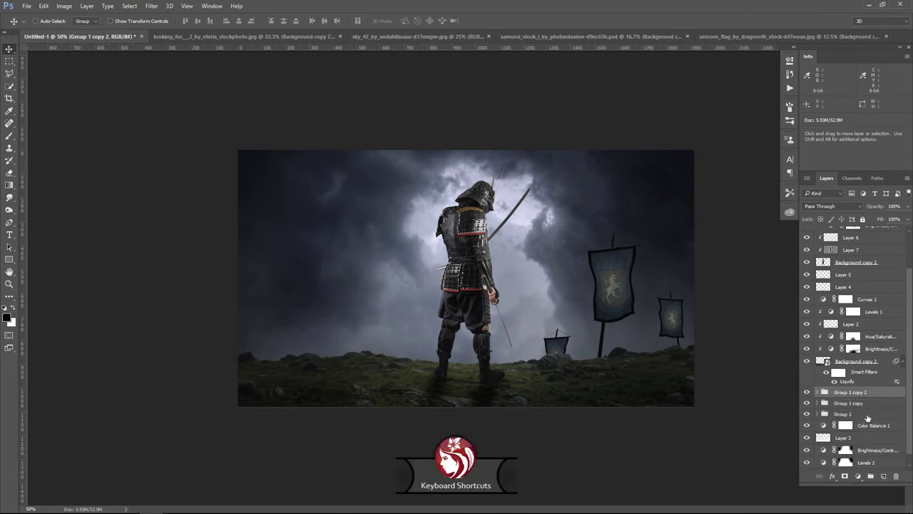
Step: Duplicate Group 1 to the hill's left side, flip it horizontally and rotate it about 8°
mouse_move(615, 298)
left_mouse_down()
mouse_move(309, 304)
mouse_move(339, 311)
left_mouse_up()
left_click(44, 6)
left_click(187, 305)
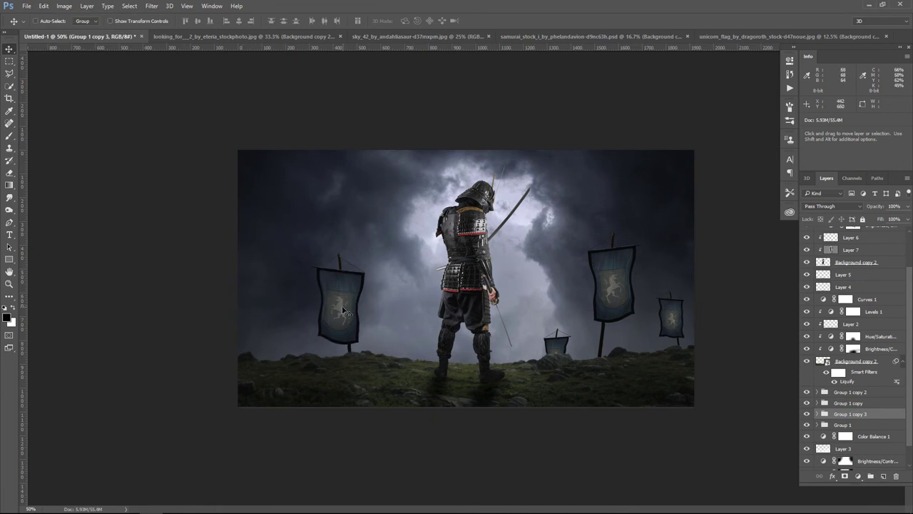
key("ctrl+t")
left_click_drag(476, 375, 480, 353)
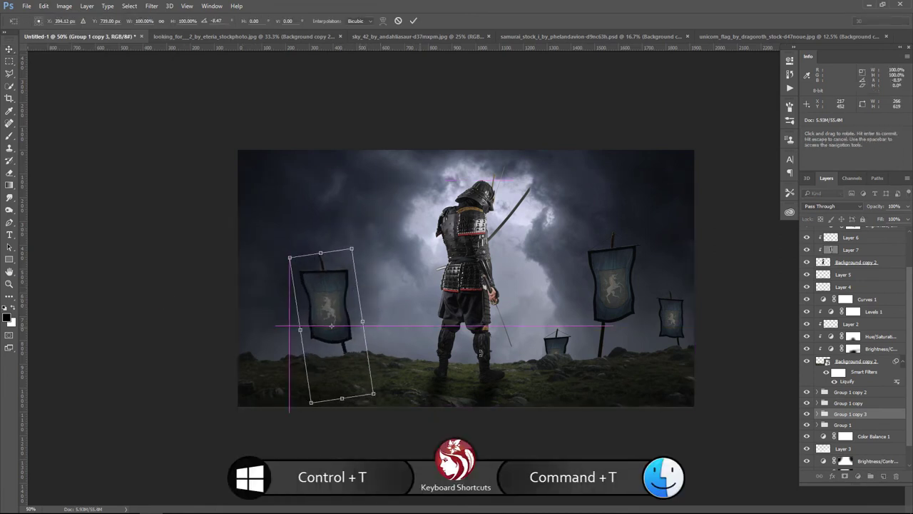
key("Return")
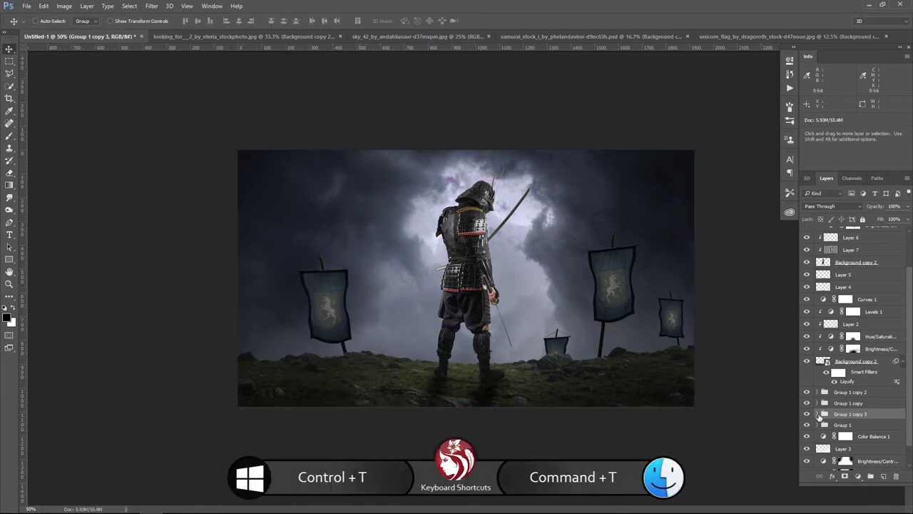
left_click(818, 414)
left_click(867, 437)
left_click(807, 438)
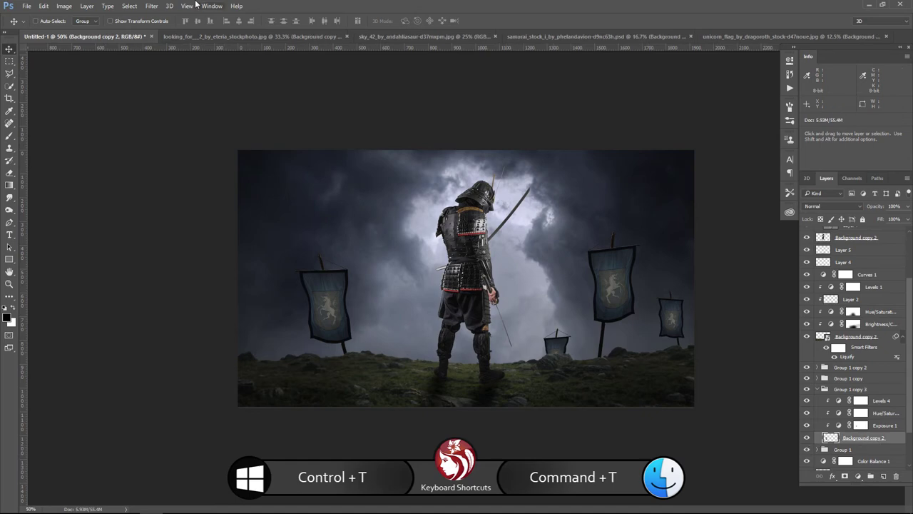
Step: Warp the left banner's right edge and bottom corners with Liquify's Forward Warp brush
left_click(151, 5)
left_click(168, 79)
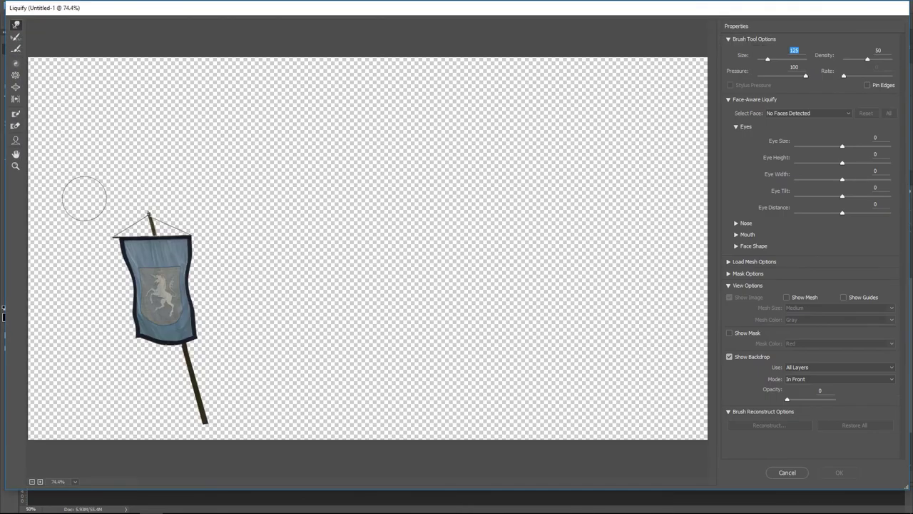
left_click_drag(185, 277, 201, 265)
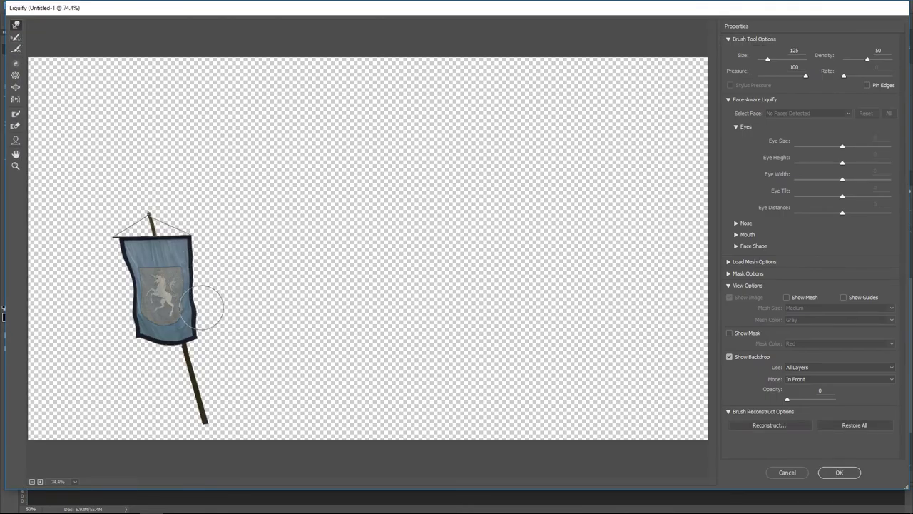
left_click_drag(202, 307, 220, 330)
mouse_move(135, 337)
left_mouse_down()
mouse_move(128, 350)
mouse_move(129, 292)
left_mouse_up()
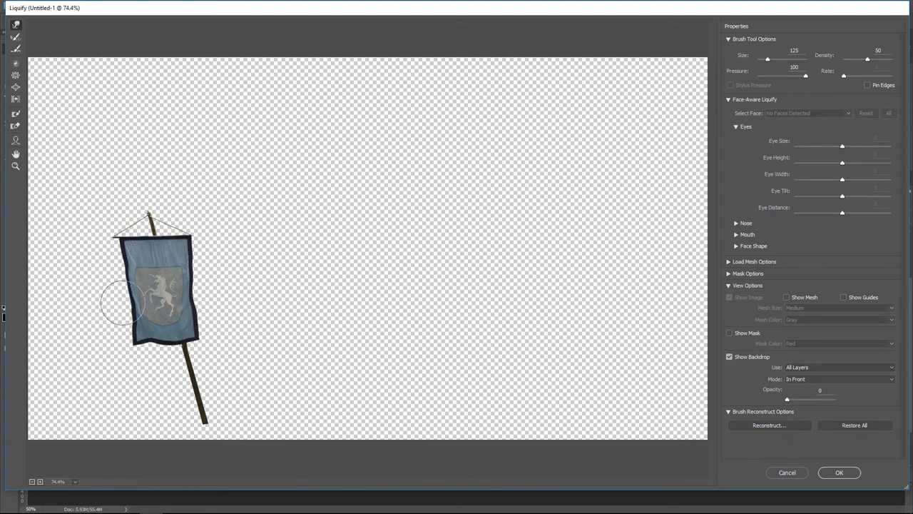
left_click_drag(214, 316, 200, 334)
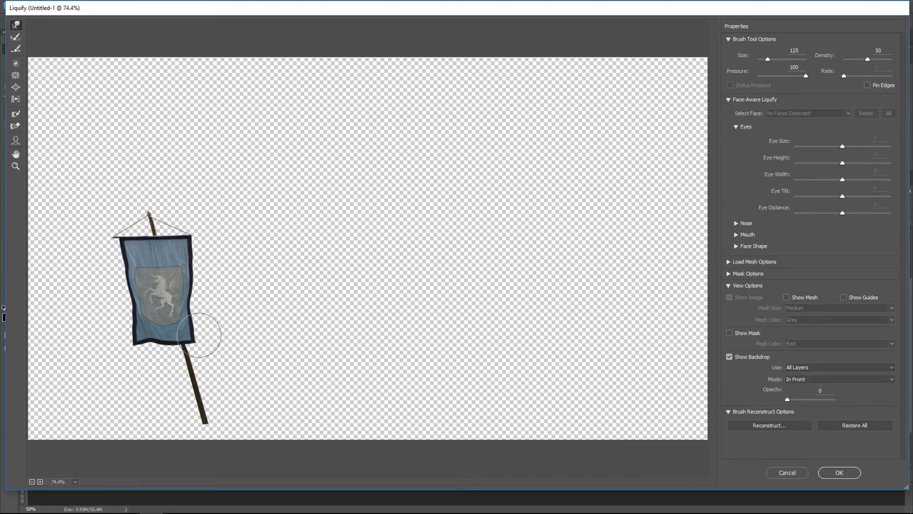
left_click_drag(139, 335, 134, 343)
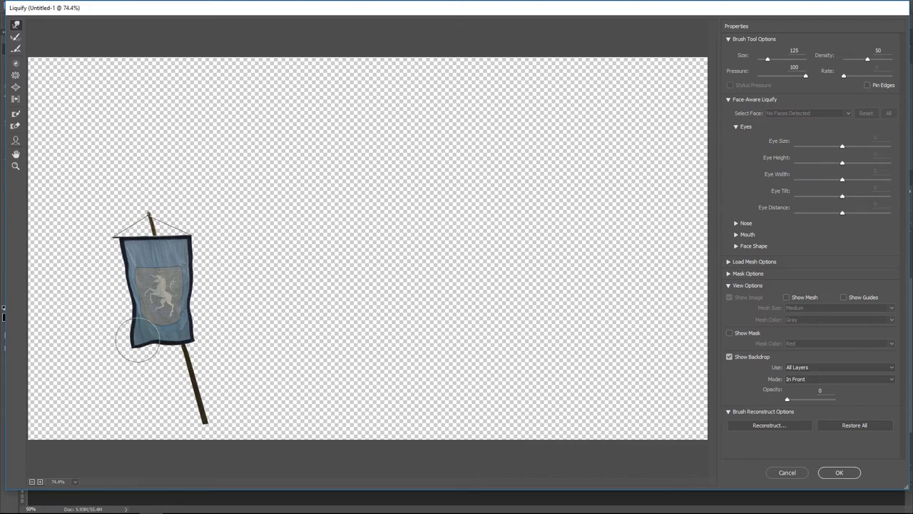
left_click(840, 472)
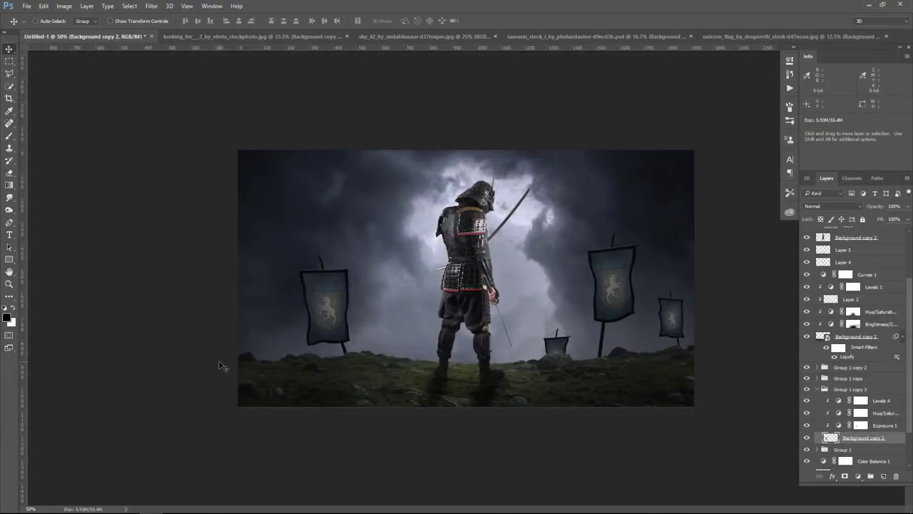
Step: Duplicate two small banner groups, placing one at the far left and one left of the samurai
left_click(819, 389)
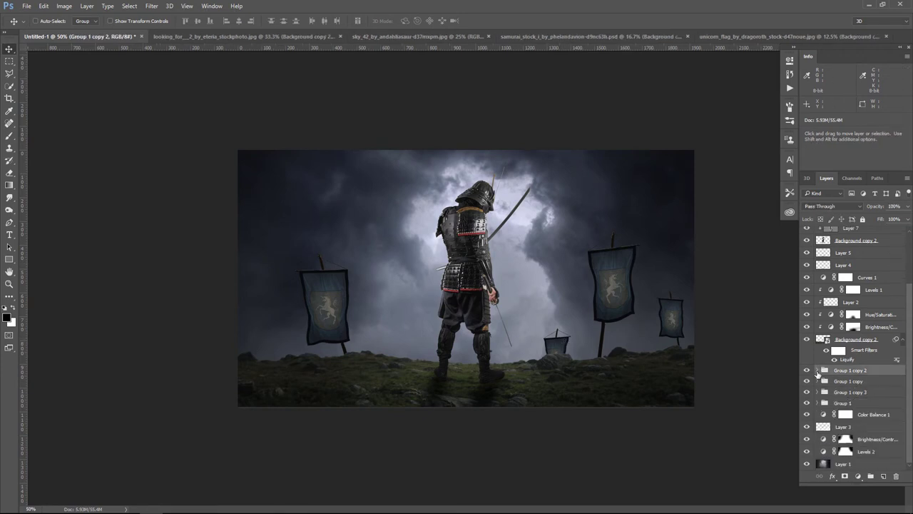
left_click_drag(852, 370, 885, 472)
mouse_move(325, 307)
left_mouse_down()
mouse_move(265, 330)
mouse_move(271, 341)
mouse_move(268, 333)
left_mouse_up()
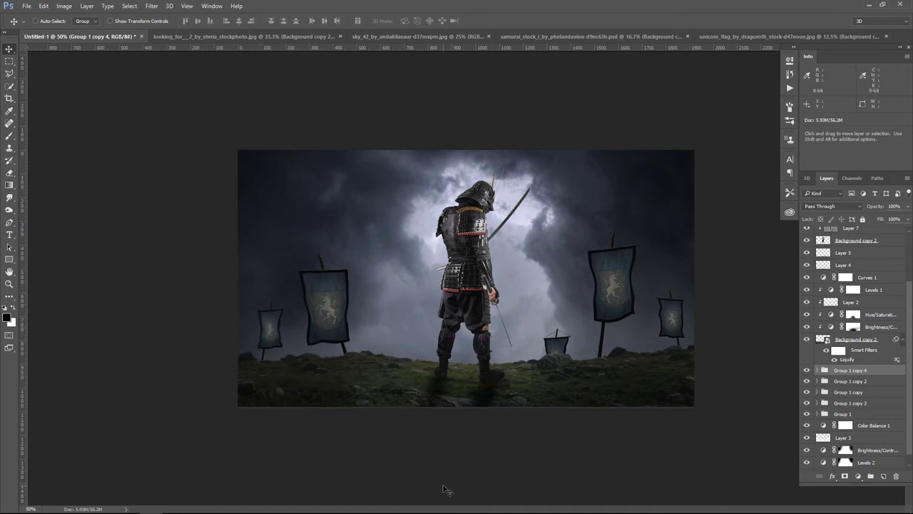
left_click_drag(848, 392, 883, 475)
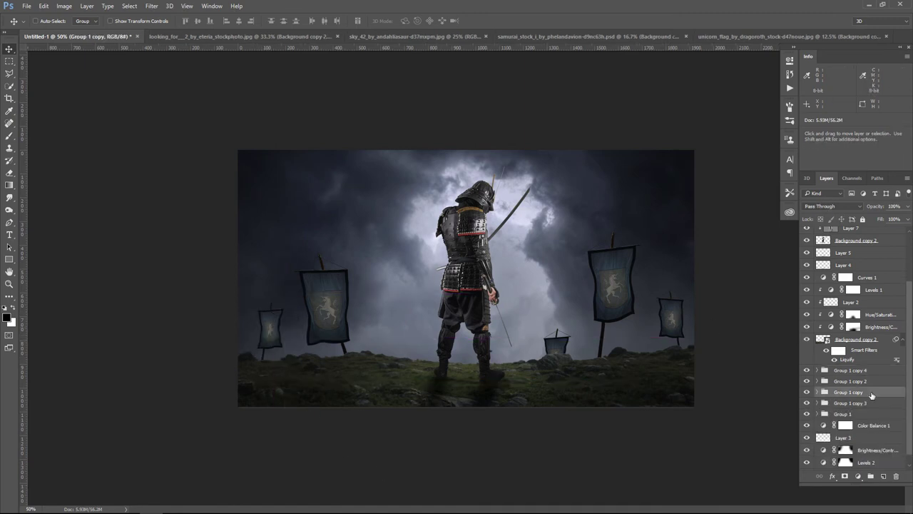
left_click_drag(556, 341, 387, 343)
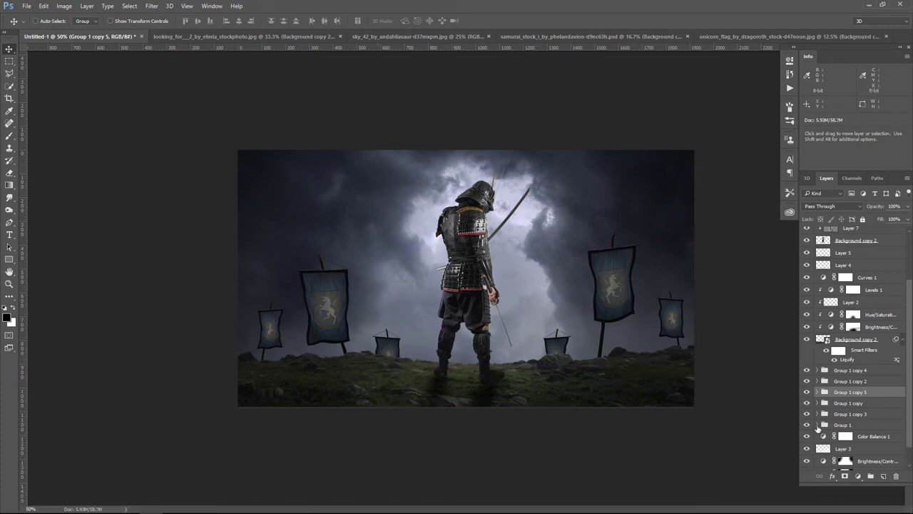
Step: Shrink the large left banner and shift it slightly right and down
left_click(807, 414)
left_click(807, 414)
left_click(849, 413)
key("ctrl+t")
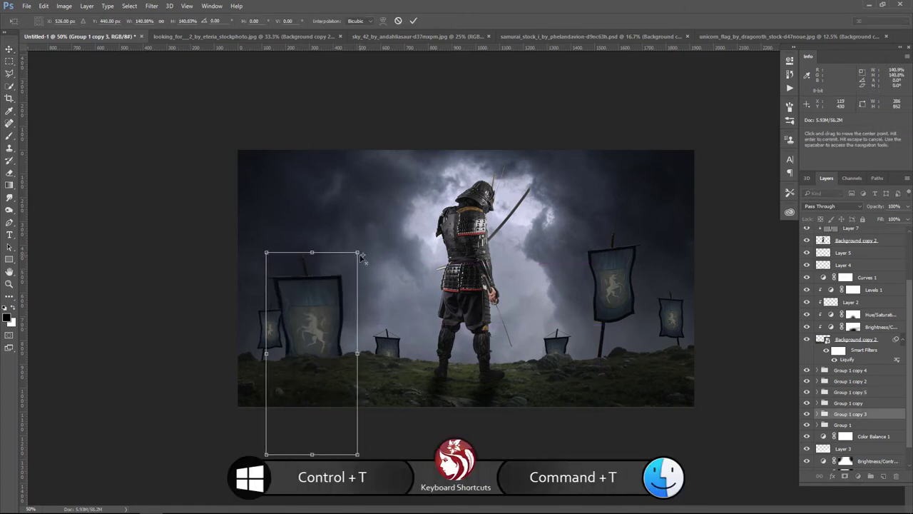
left_click_drag(361, 254, 337, 271)
mouse_move(295, 304)
left_mouse_down()
mouse_move(333, 310)
mouse_move(325, 305)
left_mouse_up()
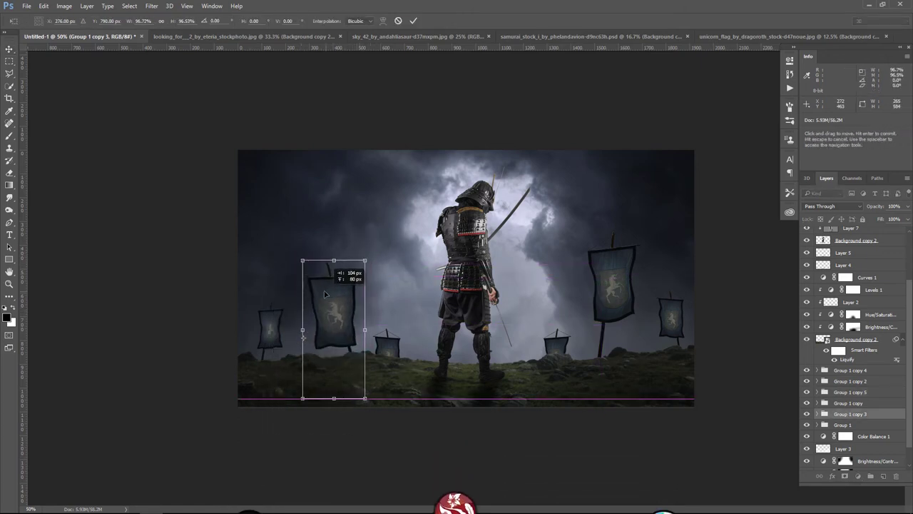
key("Return")
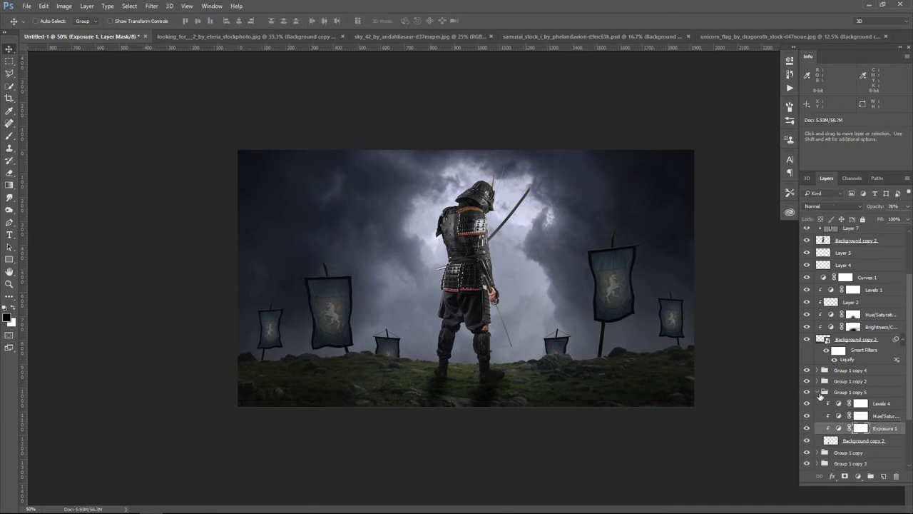
Step: Shrink the small banner left of the samurai to roughly 69%
left_click(824, 391)
key("ctrl+t")
left_click_drag(406, 330, 383, 344)
key("Return")
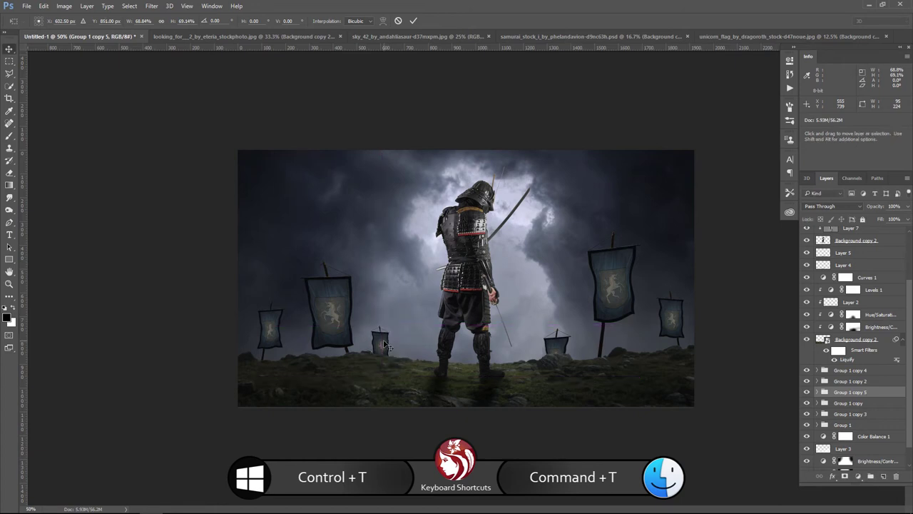
Step: Scale Group 1 copy 4, the far-left banner, to about 73% and lower it on the hill
left_click(264, 322, "ctrl")
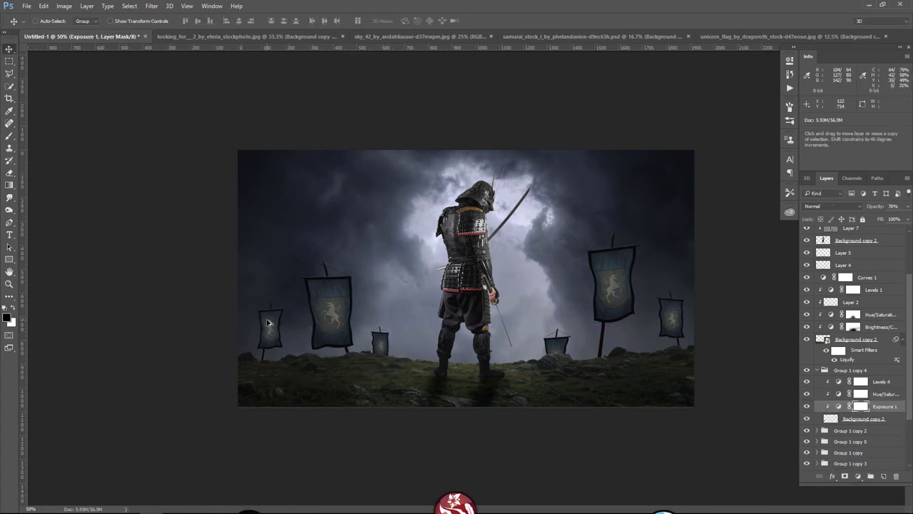
left_click(819, 371)
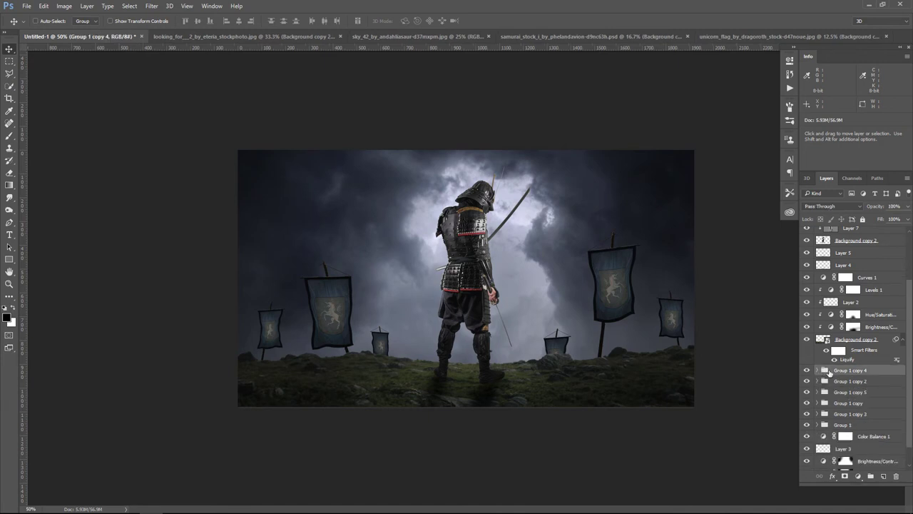
key("ctrl+t")
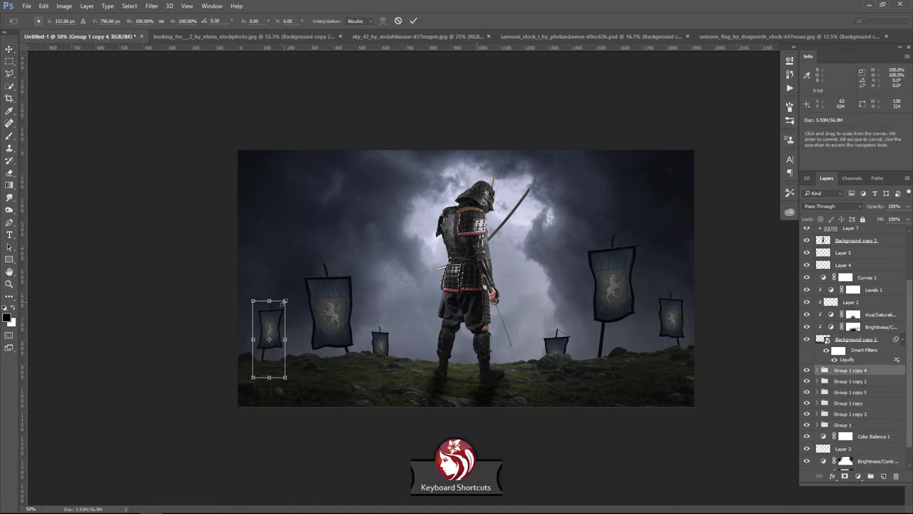
left_click_drag(278, 302, 272, 330)
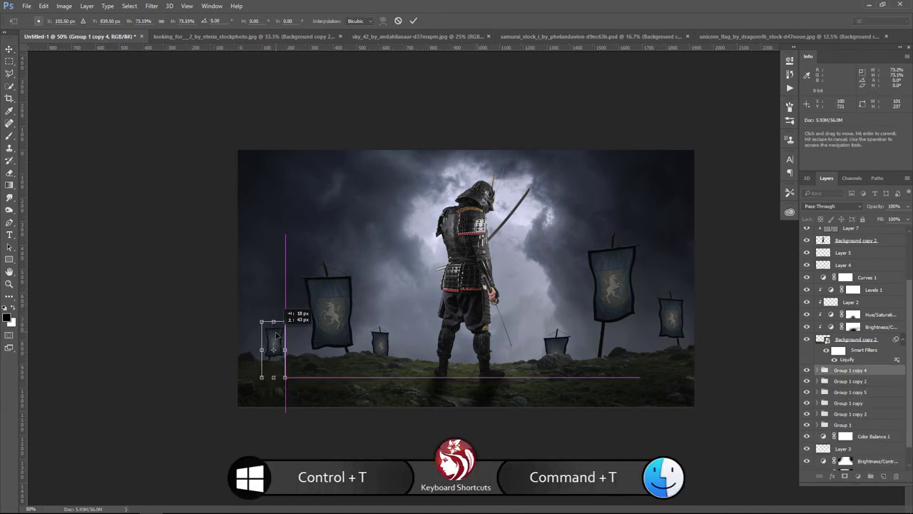
key("Return")
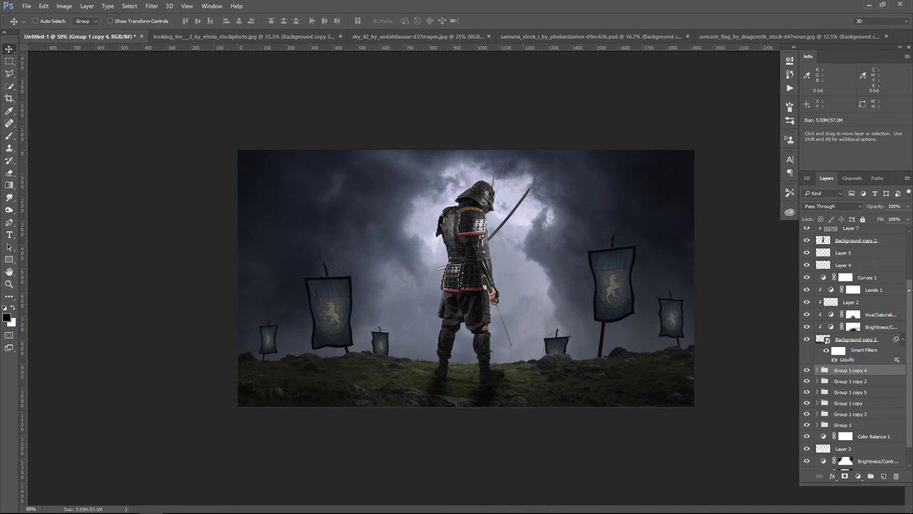
scroll(877, 313, "up", 3)
Step: Stamp all visible layers into a new top layer, Layer 8
left_click(887, 236)
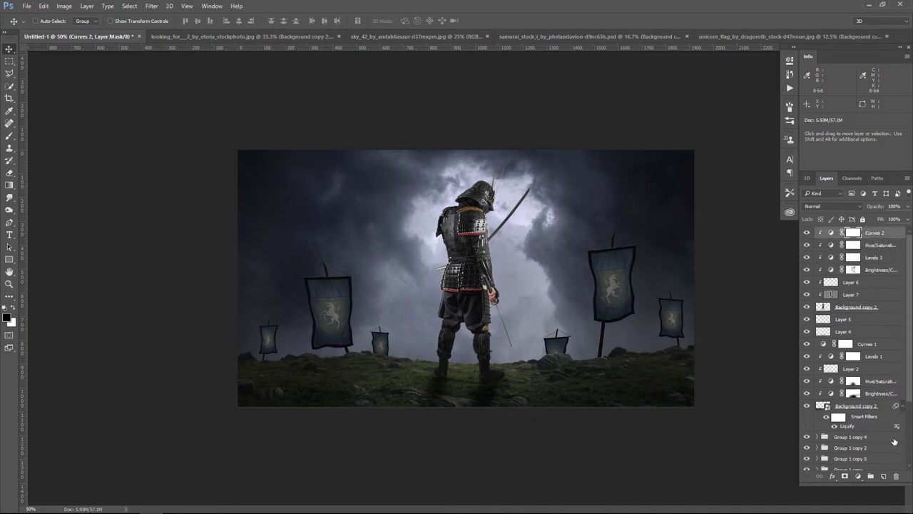
left_click(884, 476)
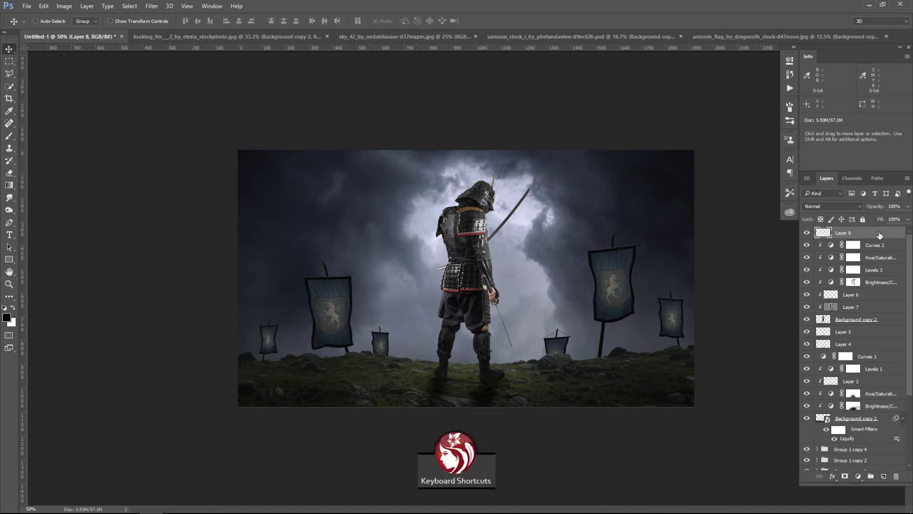
key("ctrl+shift+alt+e")
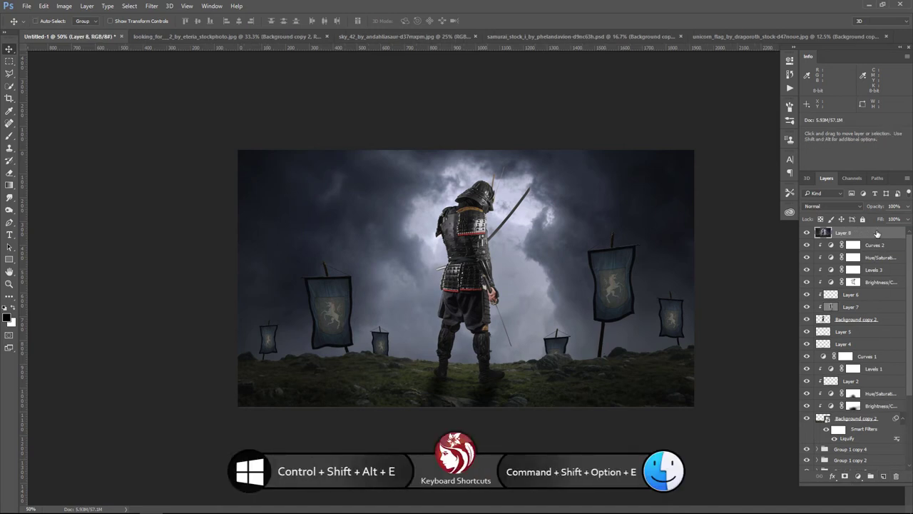
Step: Add a Hue/Saturation adjustment with saturation -28 and lightness -11 above it
left_click(858, 476)
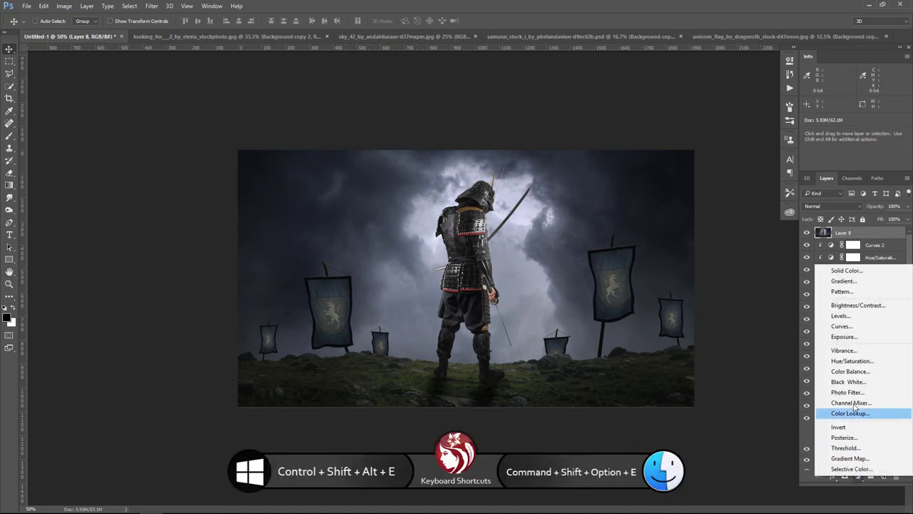
left_click(852, 360)
mouse_move(689, 139)
left_mouse_down()
mouse_move(675, 139)
mouse_move(687, 161)
left_mouse_up()
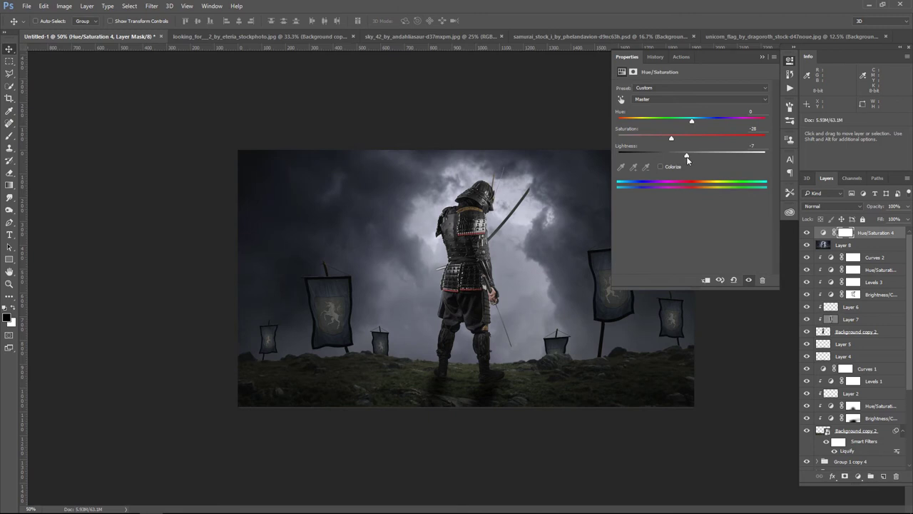
left_click_drag(684, 160, 682, 160)
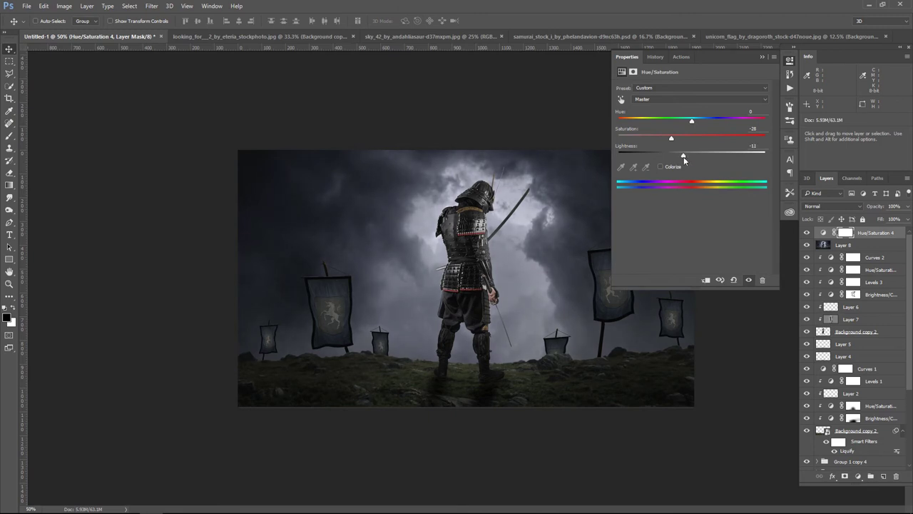
left_click(762, 57)
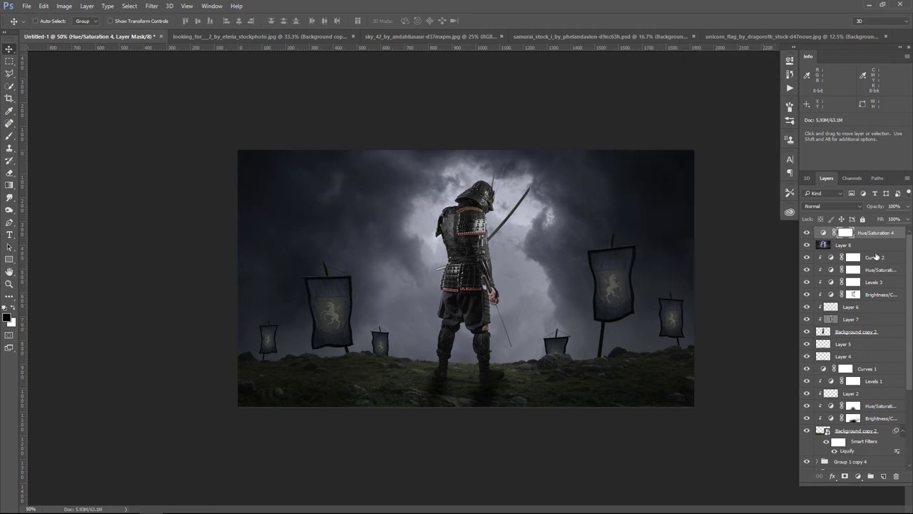
Step: Add a Color Balance layer with midtones Cyan-Red -16 and Yellow-Blue +13 at 52% opacity
left_click(859, 476)
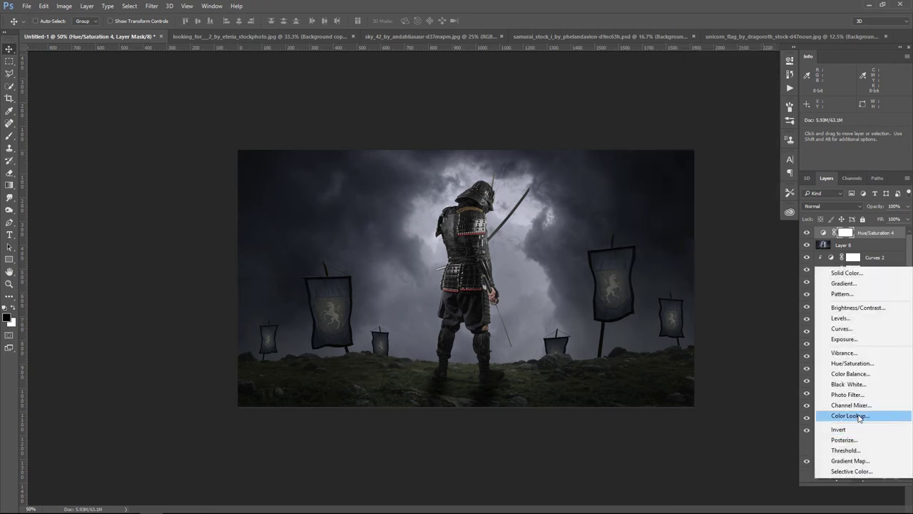
left_click(862, 374)
left_click_drag(678, 112, 670, 111)
mouse_move(679, 142)
left_mouse_down()
mouse_move(688, 143)
mouse_move(679, 128)
left_mouse_up()
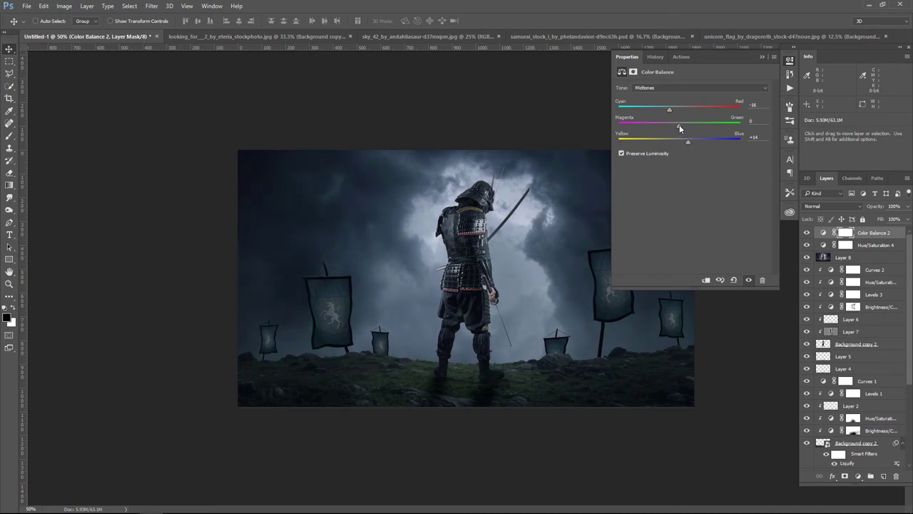
left_click(762, 57)
left_click_drag(906, 215, 883, 220)
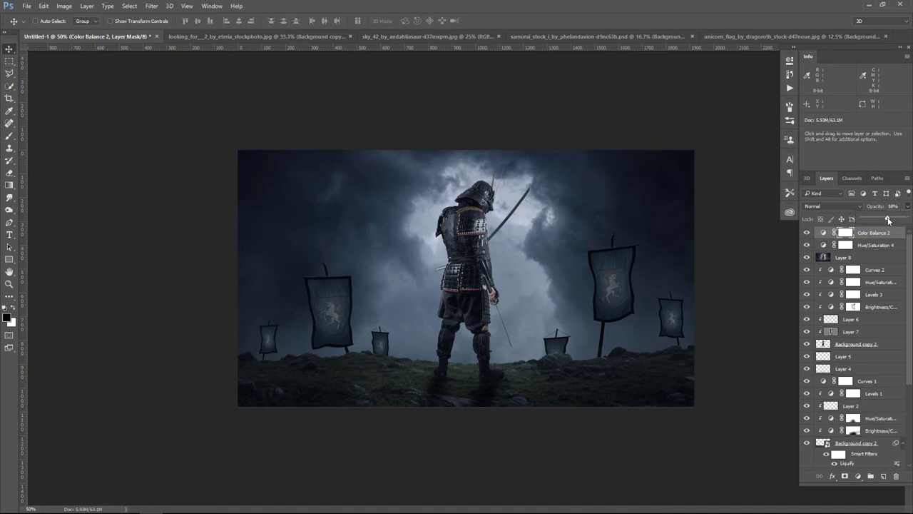
left_click(804, 238)
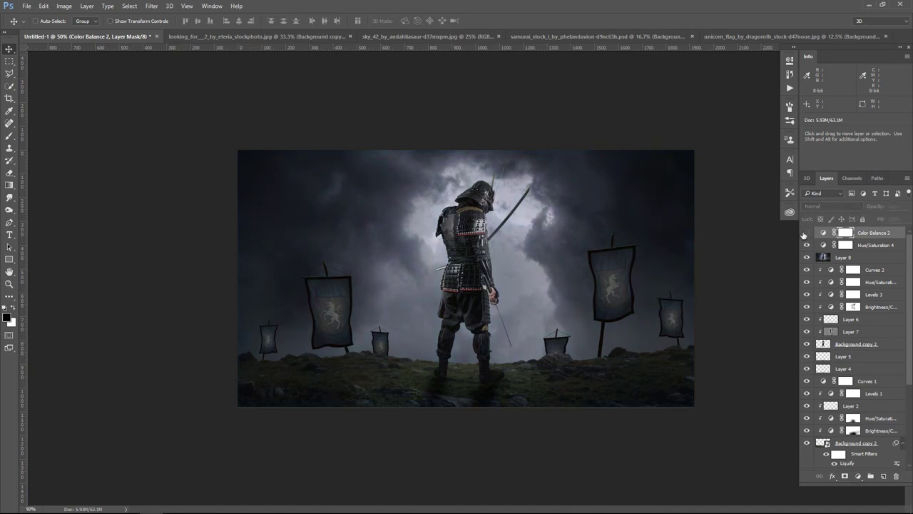
Step: Stamp all visible layers into a new Layer 9 and launch Color Efex Pro 4 on it
left_click(884, 476)
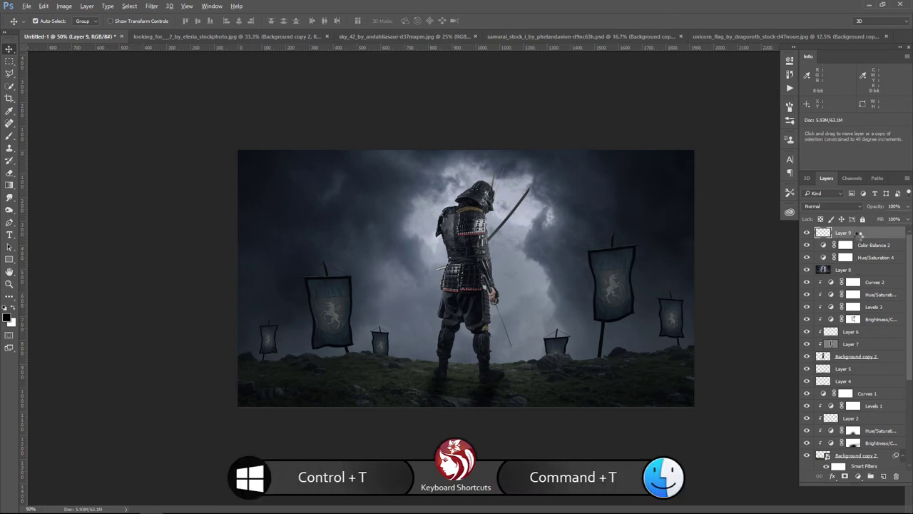
key("ctrl+alt+shift+e")
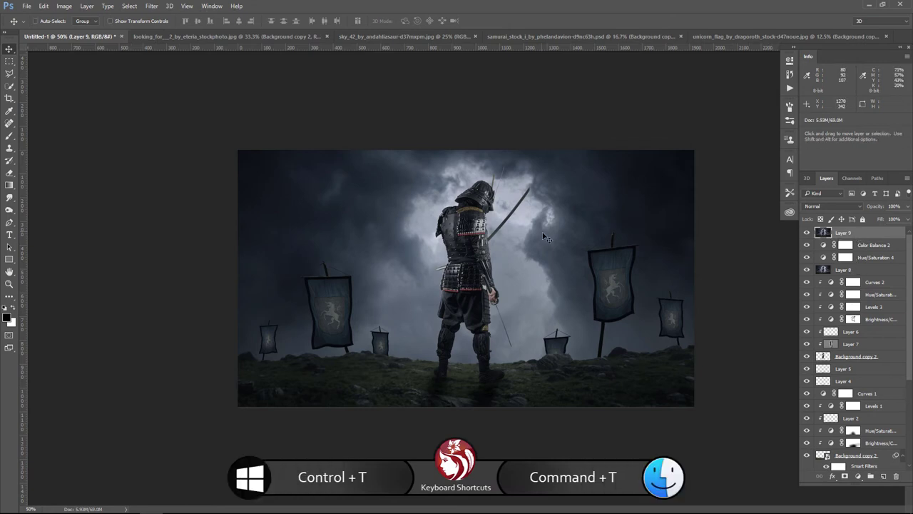
left_click(152, 6)
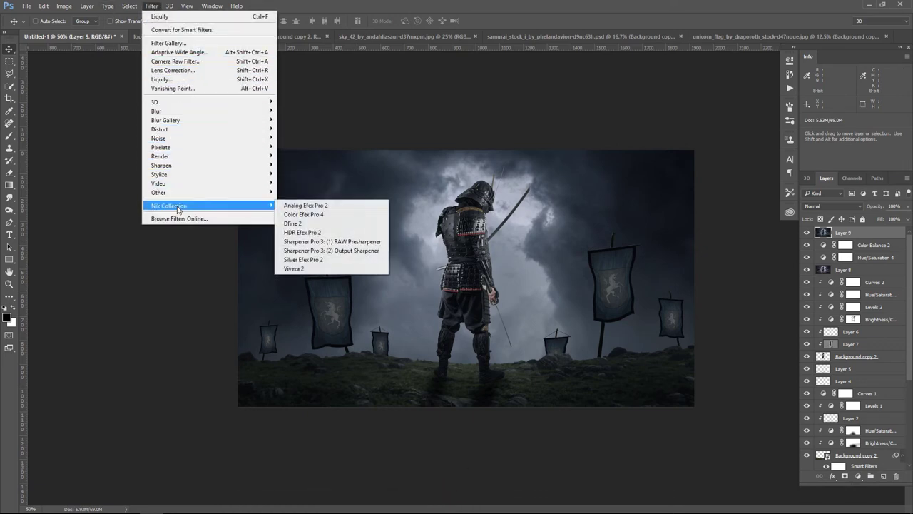
left_click(318, 215)
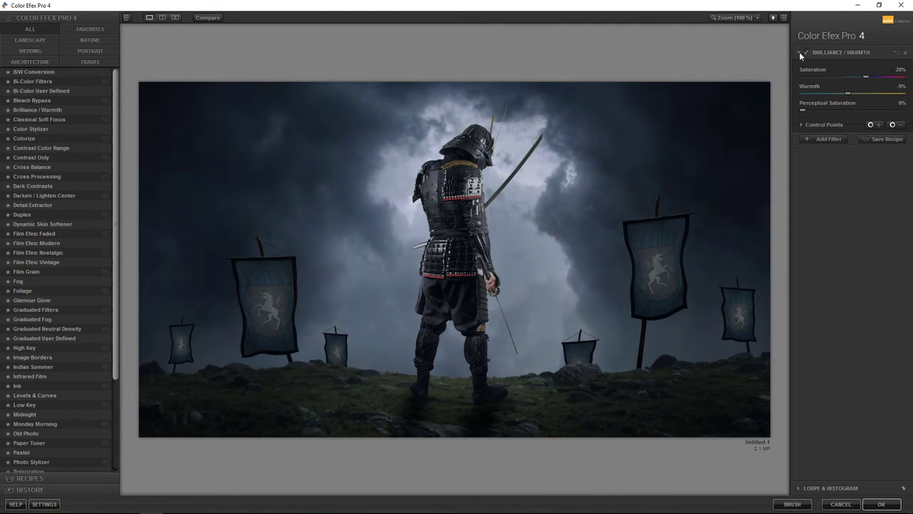
Step: Add a second, empty filter slot after Brilliance / Warmth in Color Efex Pro 4
left_click(820, 138)
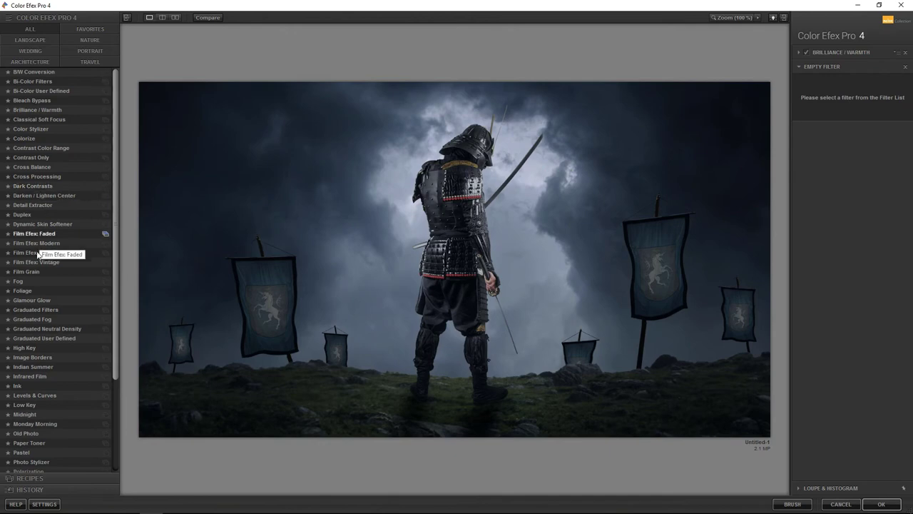
Step: Apply Darken / Lighten Center with shape 2, centred on the sky behind the samurai
left_click(44, 195)
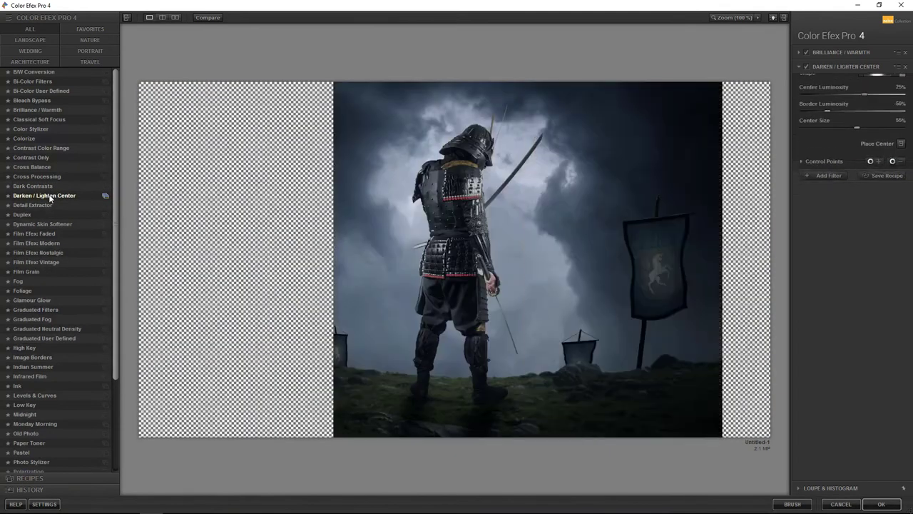
left_click(900, 87)
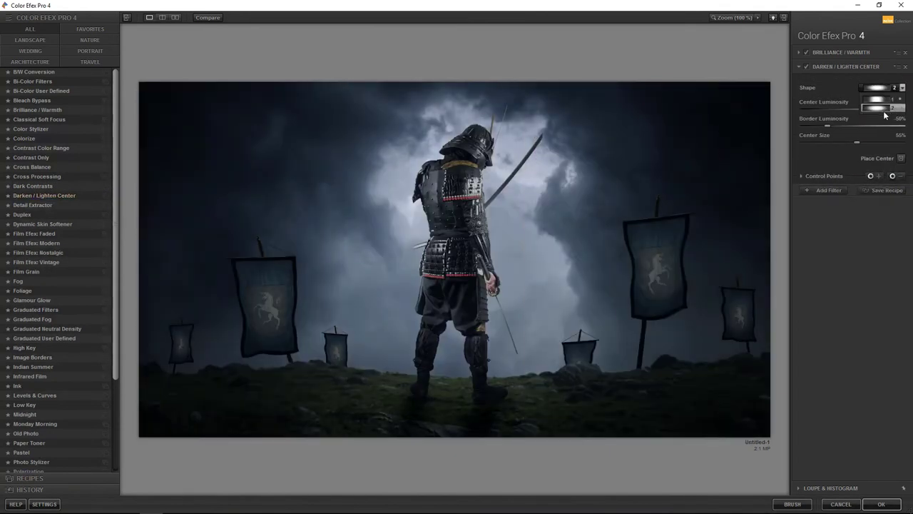
left_click(901, 158)
left_click(484, 181)
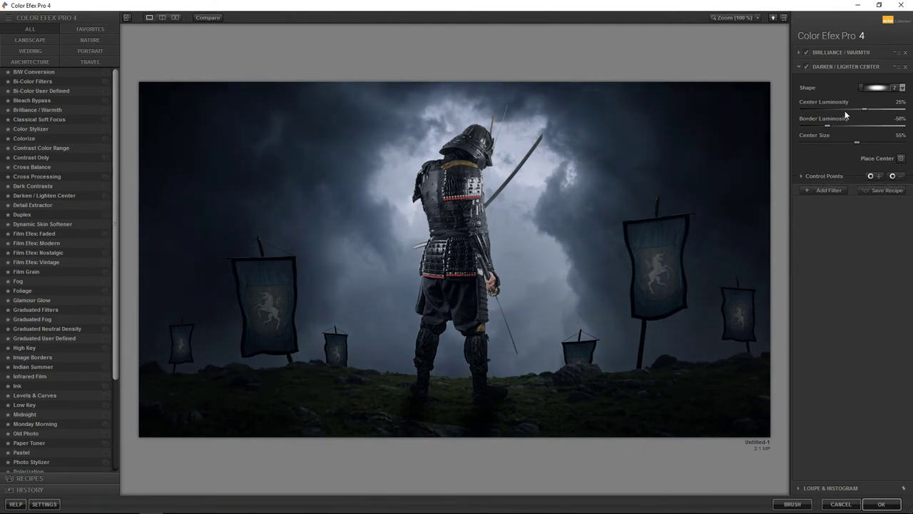
Step: Raise border luminosity to 28%, toggling the filter off and on to compare
left_click_drag(829, 125, 851, 127)
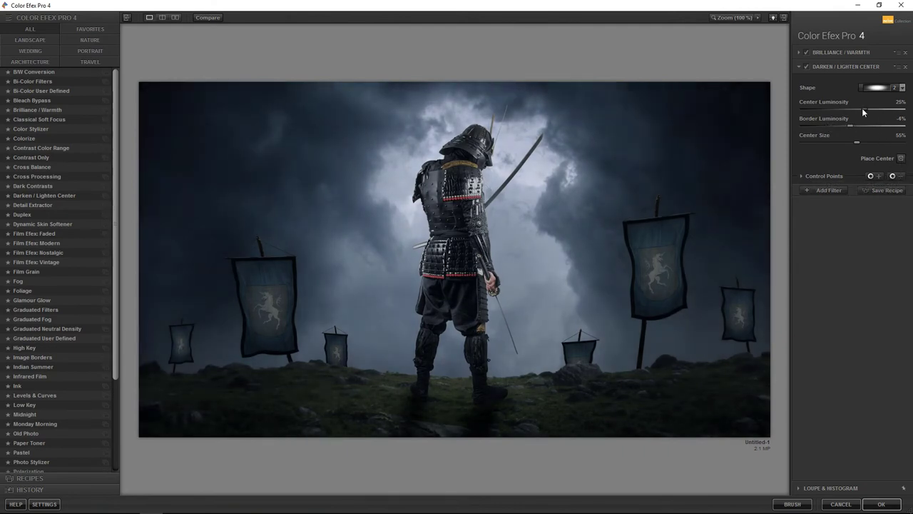
left_click_drag(849, 124, 857, 124)
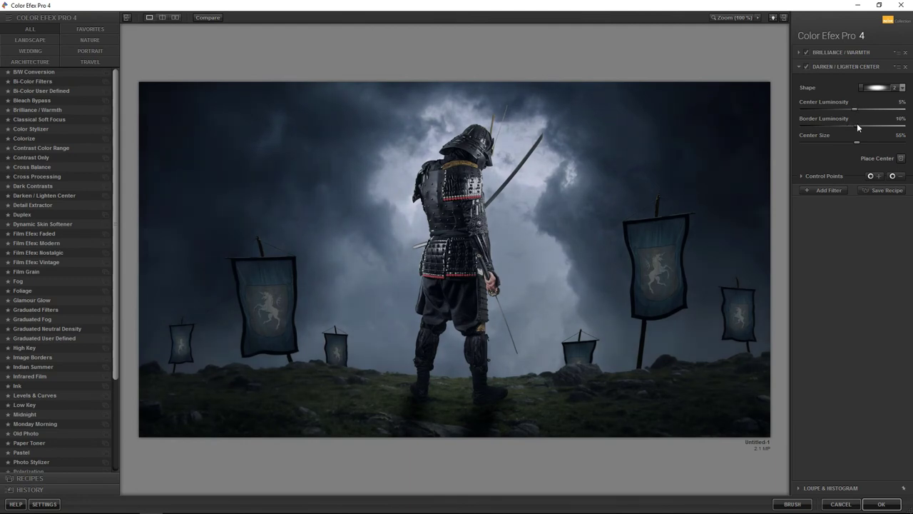
left_click(806, 67)
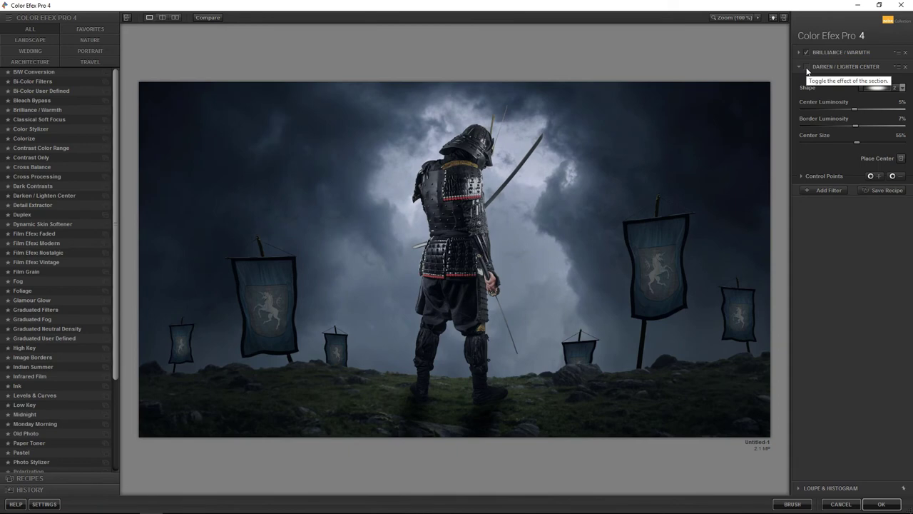
left_click(806, 67)
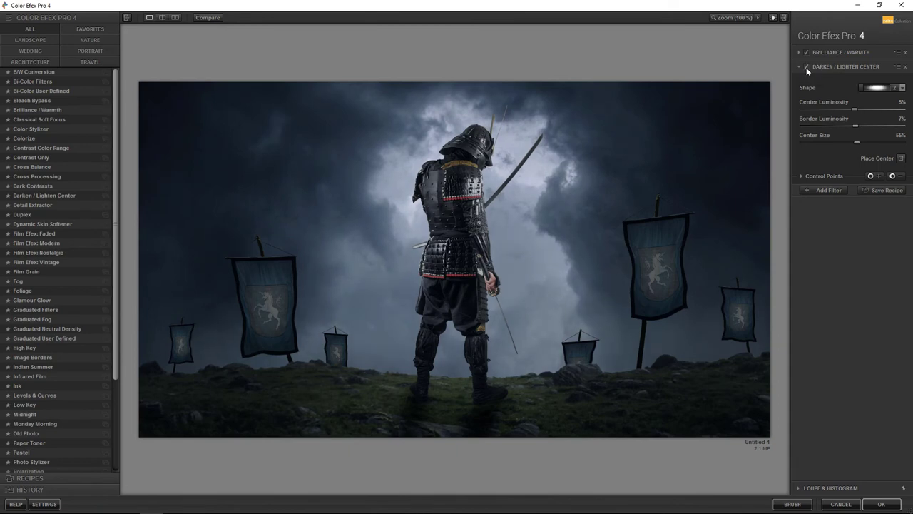
left_click_drag(856, 125, 867, 125)
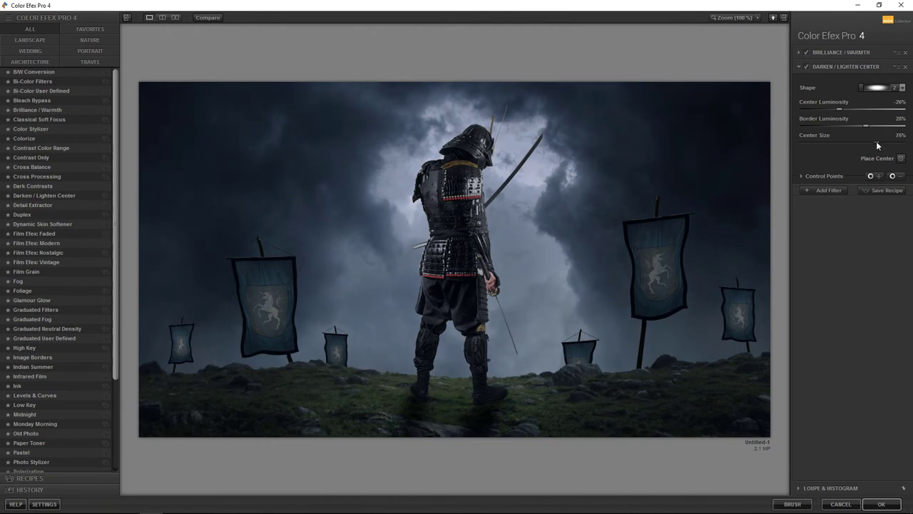
left_click(807, 66)
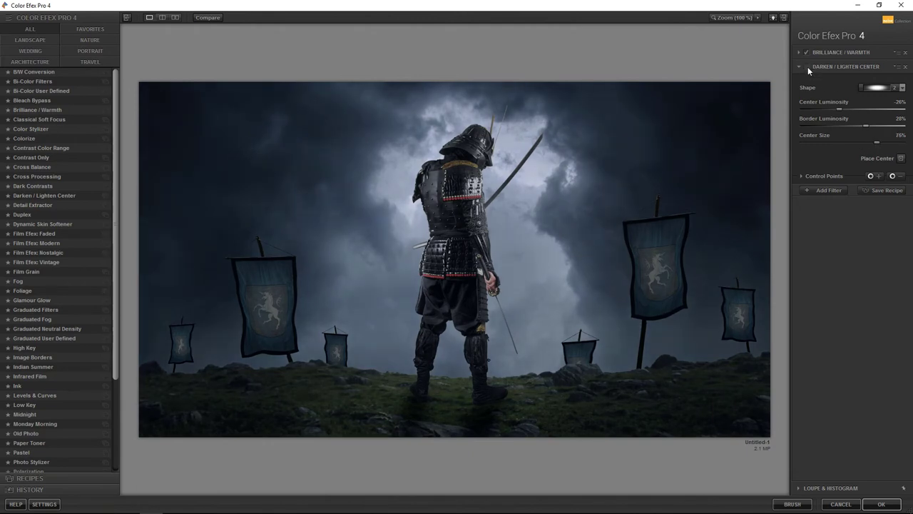
left_click(837, 189)
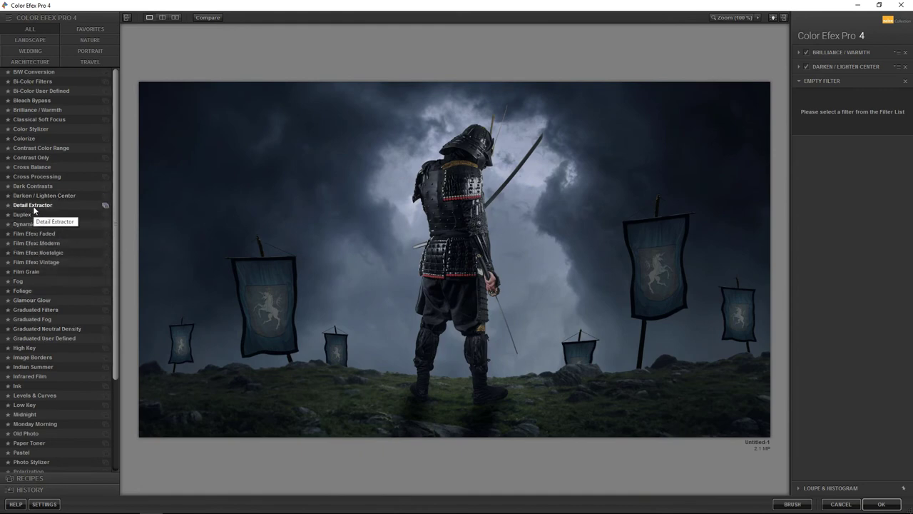
Step: Apply Detail Extractor at 17% with contrast 19% and saturation -8%
left_click(34, 206)
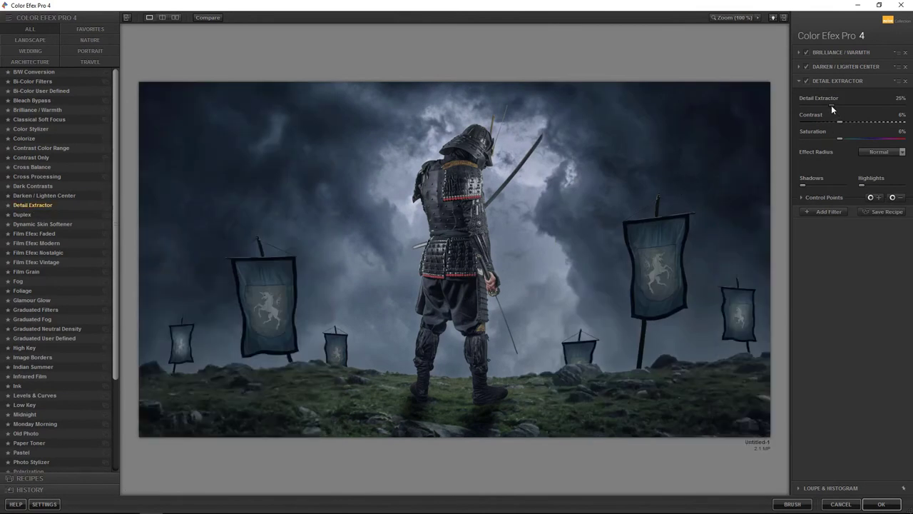
left_click_drag(831, 105, 825, 104)
left_click_drag(831, 122, 819, 122)
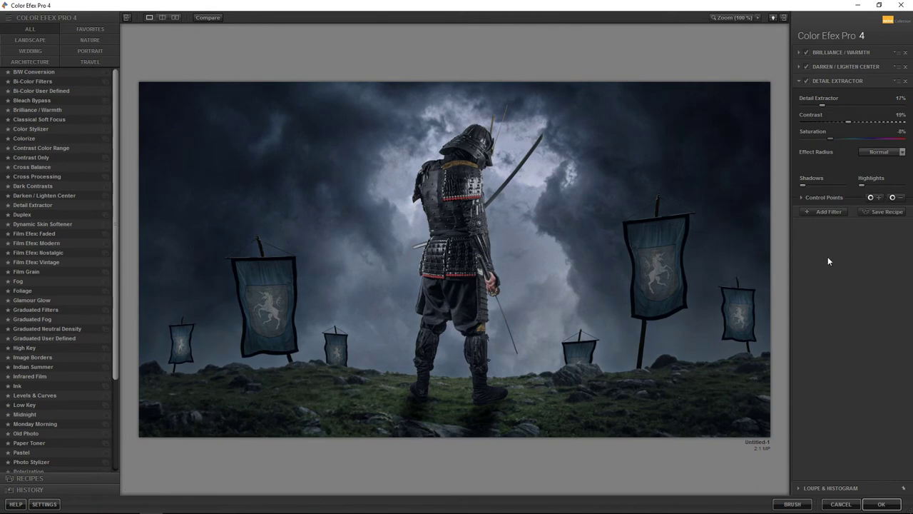
left_click(828, 212)
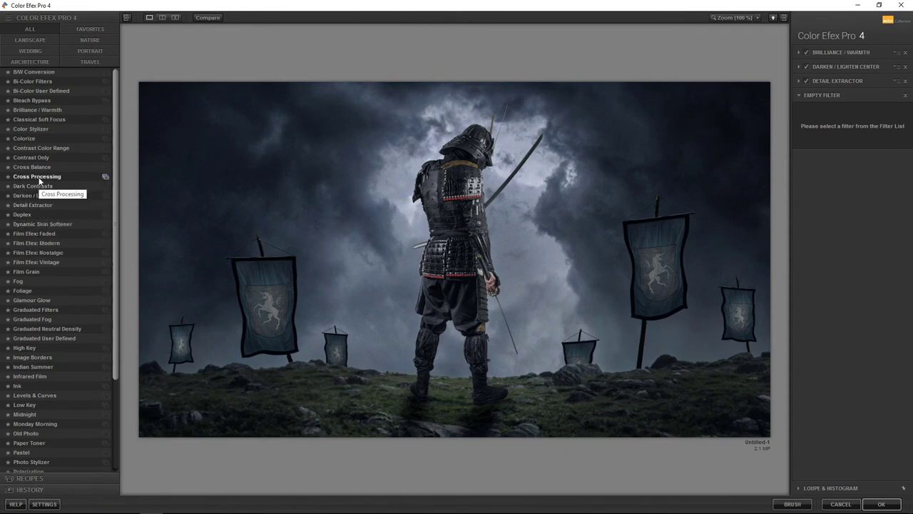
Step: Add Cross Processing with method Y02 and apply the filter stack back in Photoshop
left_click(39, 177)
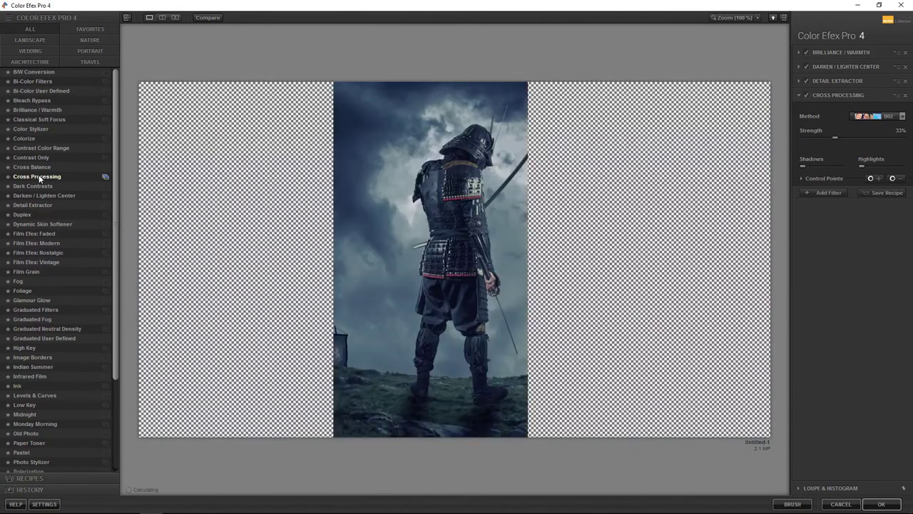
left_click(902, 116)
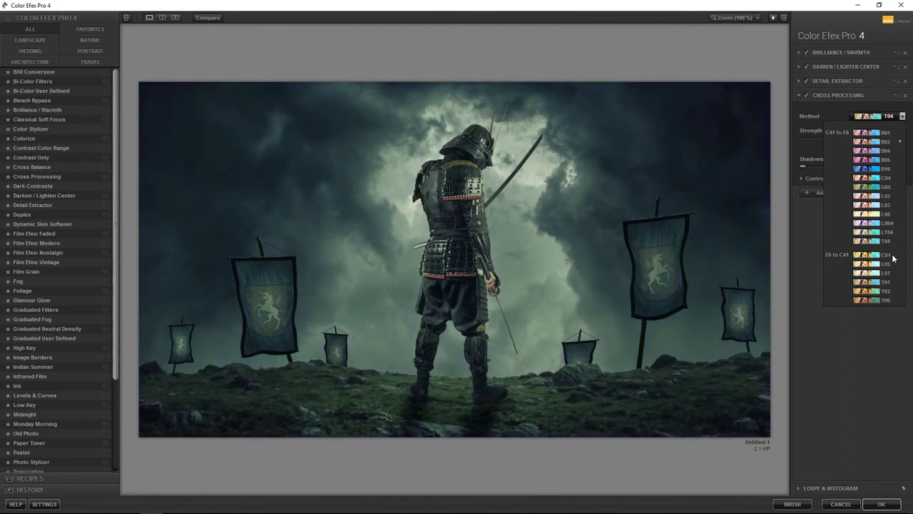
left_click(884, 291)
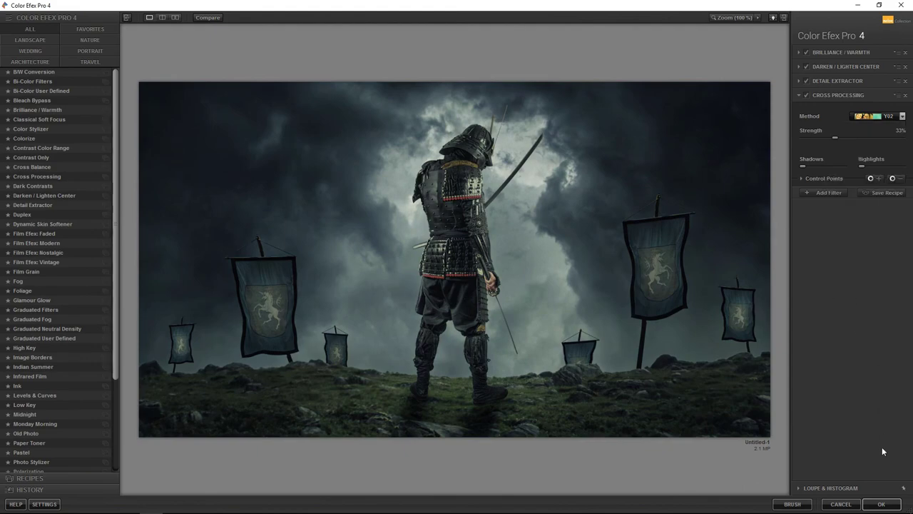
left_click(881, 503)
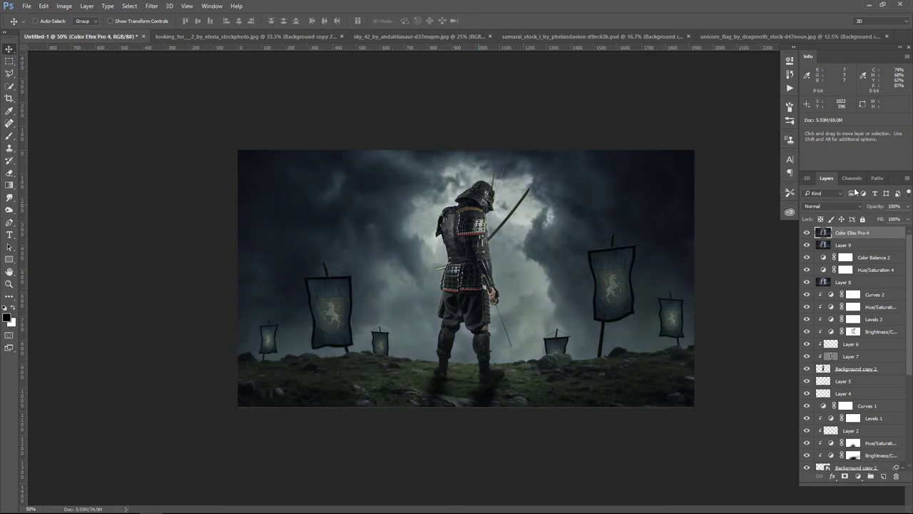
Step: Toggle the Color Efex Pro 4 layer's visibility to compare before and after
left_click(806, 232)
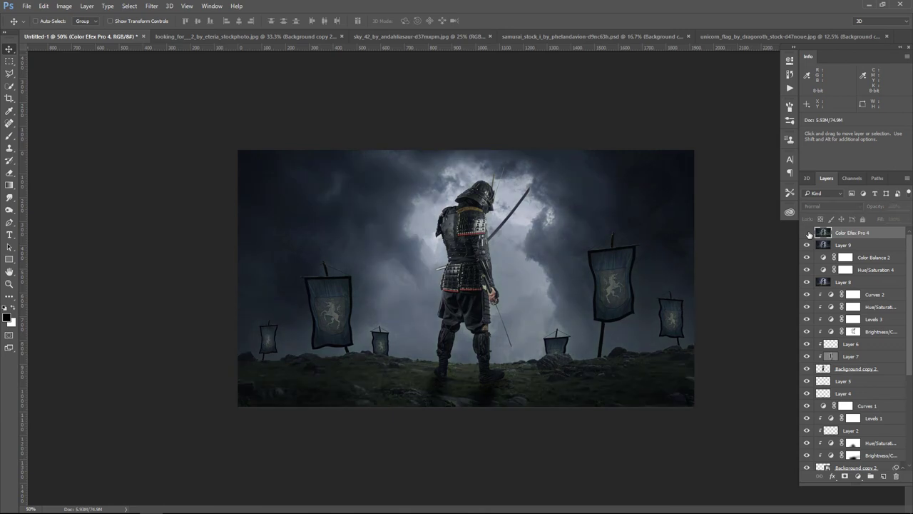
left_click(807, 232)
left_click(807, 233)
left_click(807, 232)
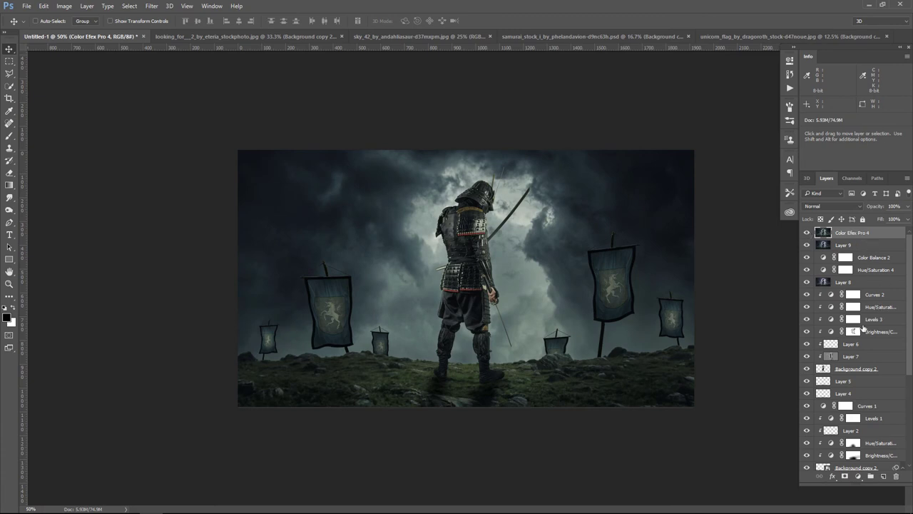
Step: Add a Brightness/Contrast layer with brightness -22 and contrast 31, toggling it to compare
left_click(859, 476)
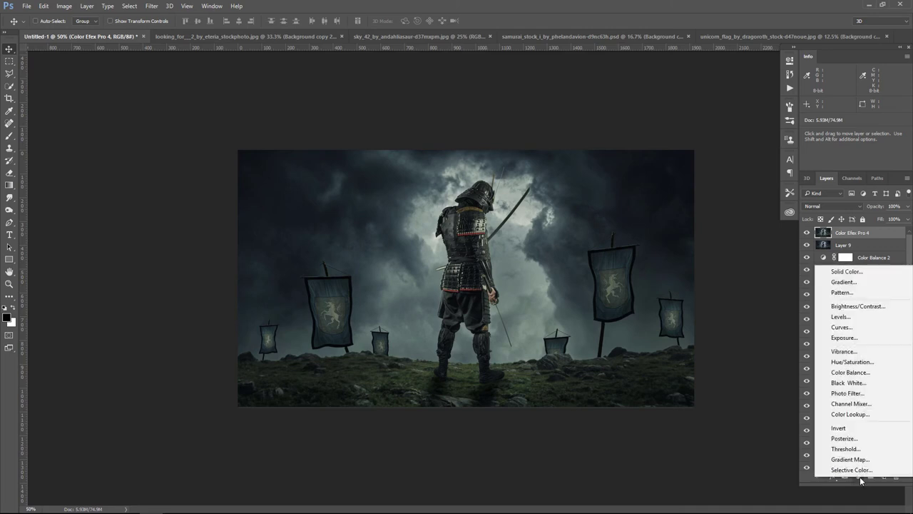
left_click(856, 307)
mouse_move(692, 108)
left_mouse_down()
mouse_move(724, 129)
mouse_move(681, 109)
left_mouse_up()
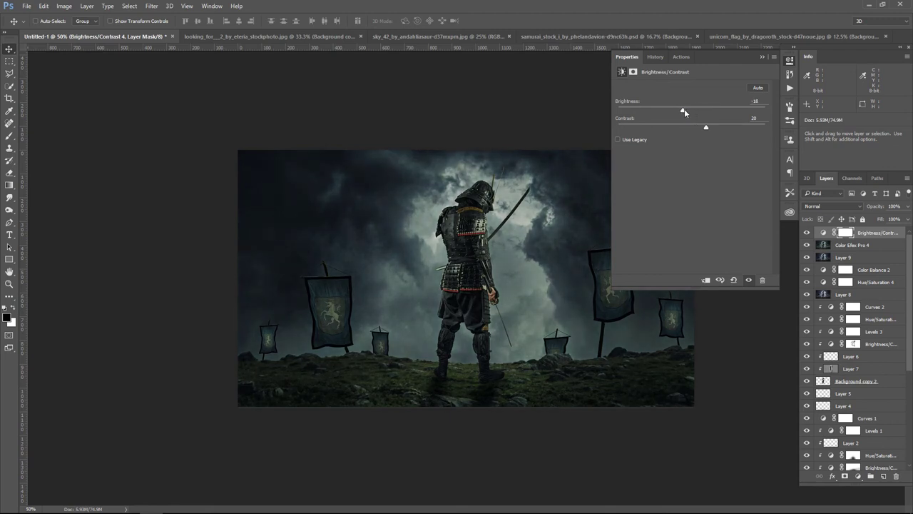
left_click_drag(683, 112, 681, 112)
left_click_drag(707, 130, 715, 133)
left_click(762, 57)
left_click(807, 233)
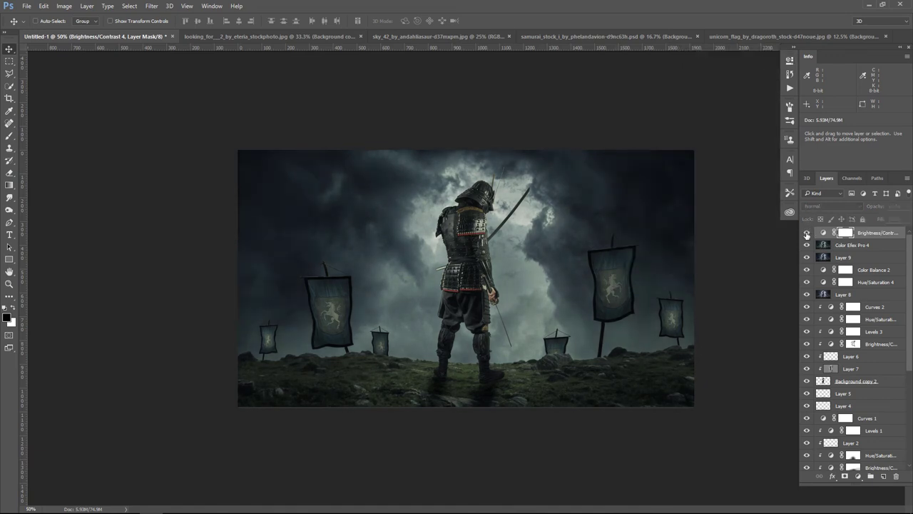
left_click(807, 233)
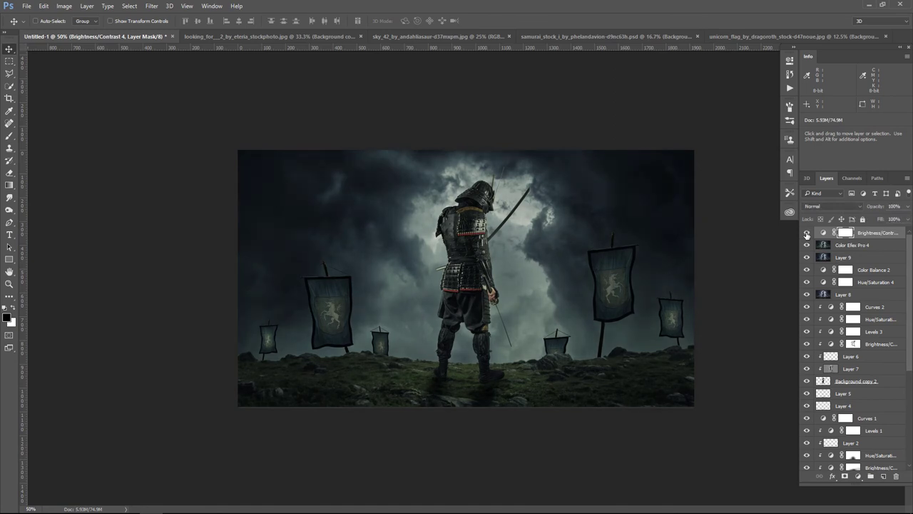
left_click(807, 233)
left_click(807, 233)
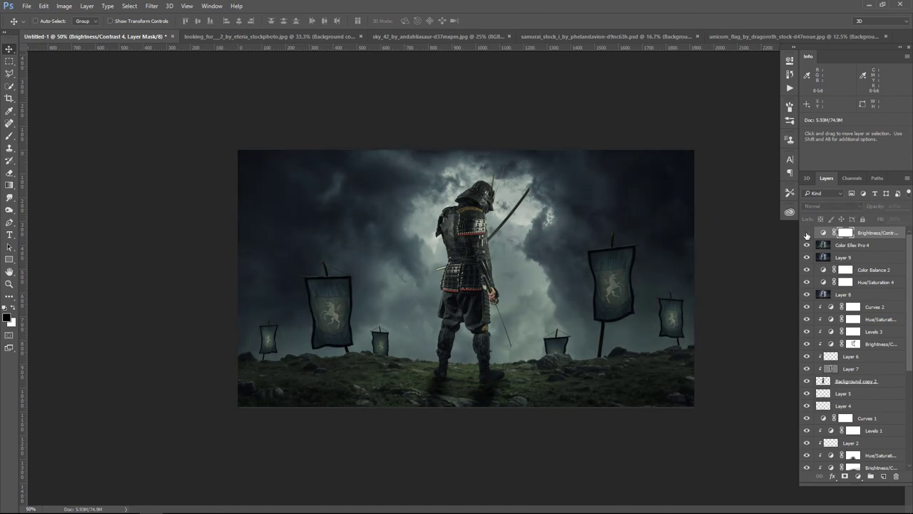
left_click(807, 234)
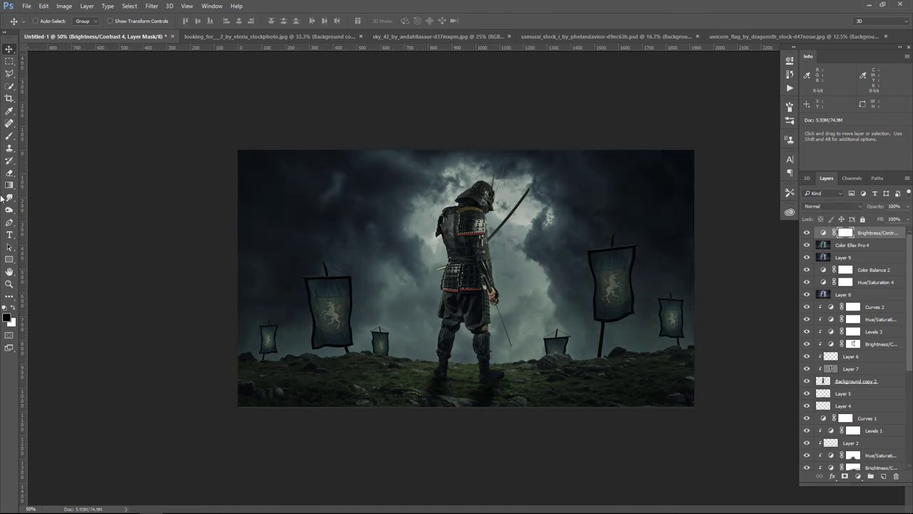
Step: Paint the mask with a larger 27%-opacity brush to remove darkening around the samurai
left_click(9, 136)
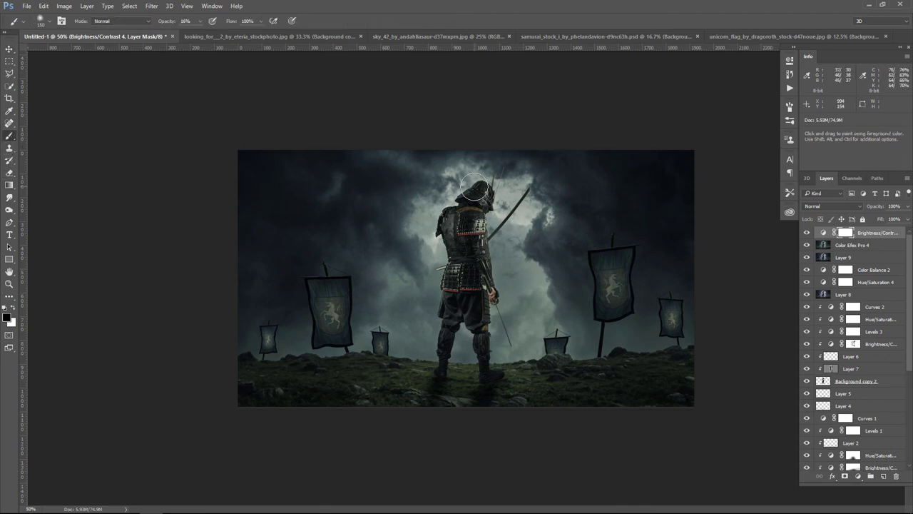
key("bracketright")
key("bracketright")
key("bracketright")
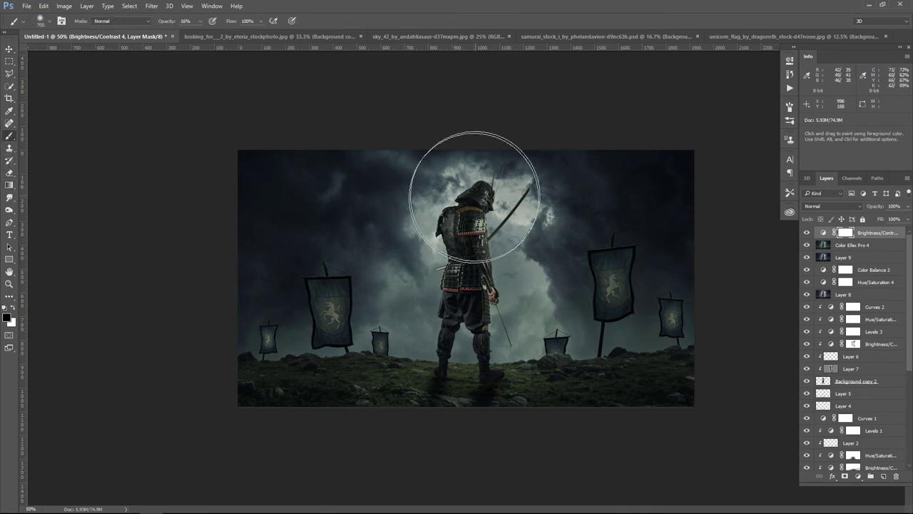
left_click(201, 21)
left_click_drag(196, 32, 209, 33)
mouse_move(471, 279)
left_mouse_down()
mouse_move(418, 194)
mouse_move(540, 265)
mouse_move(438, 183)
left_mouse_up()
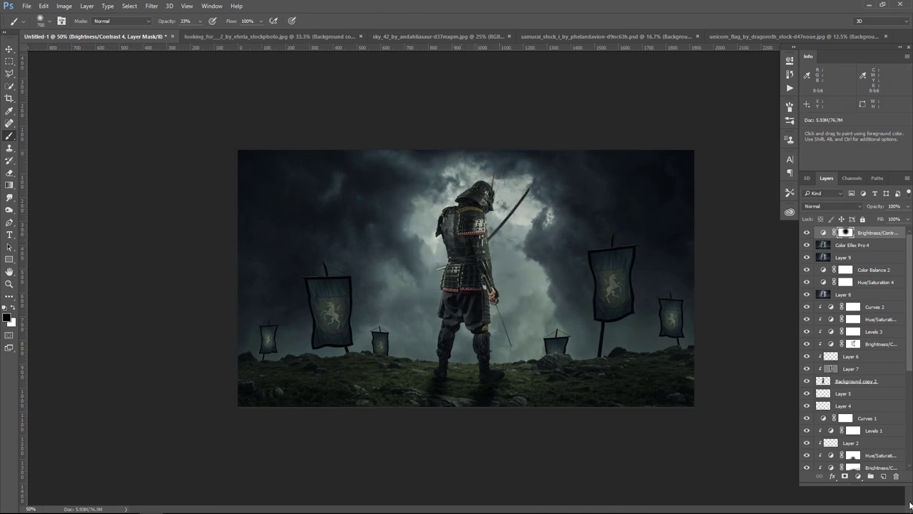
Step: Add a Levels layer with midtones 0.94 and white input 220 at 58% opacity
left_click(858, 476)
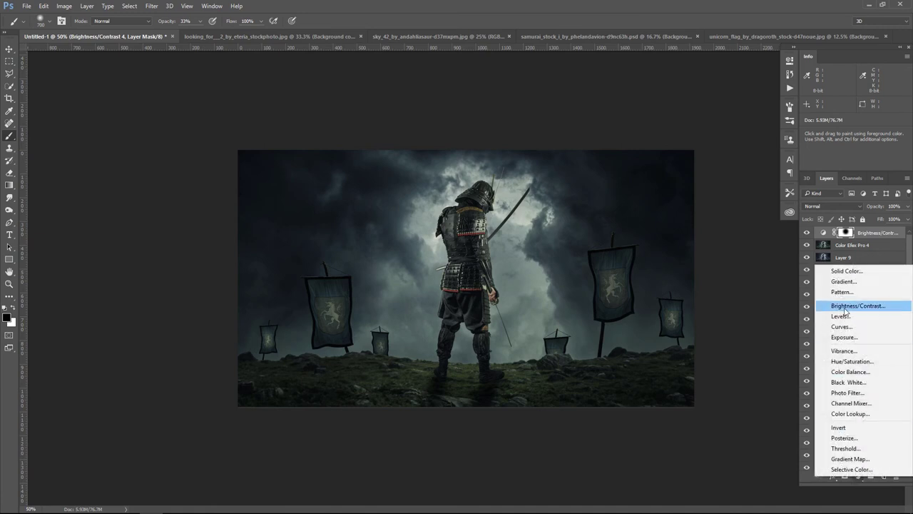
left_click(849, 317)
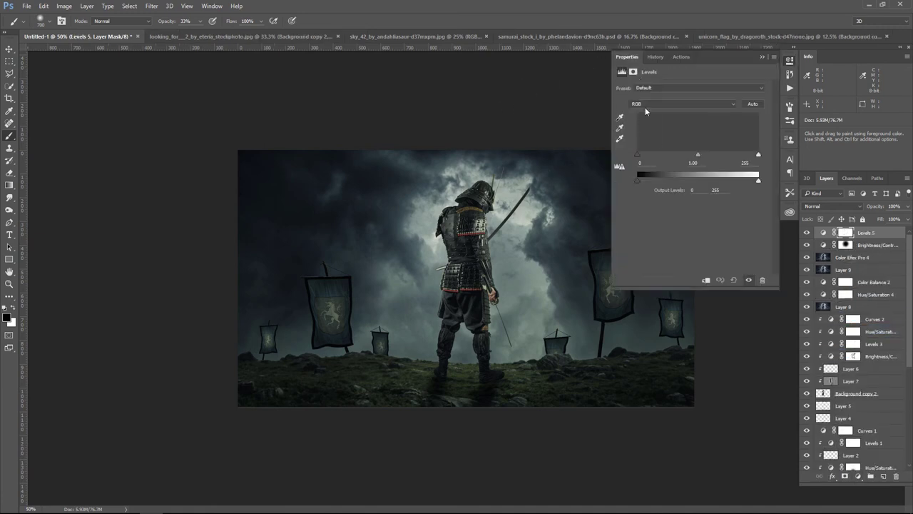
left_click_drag(698, 157, 700, 156)
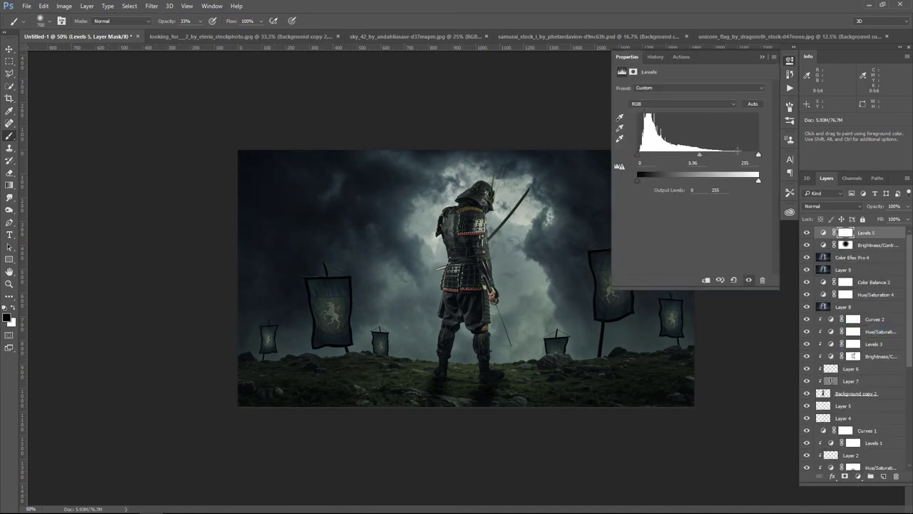
left_click_drag(758, 155, 692, 159)
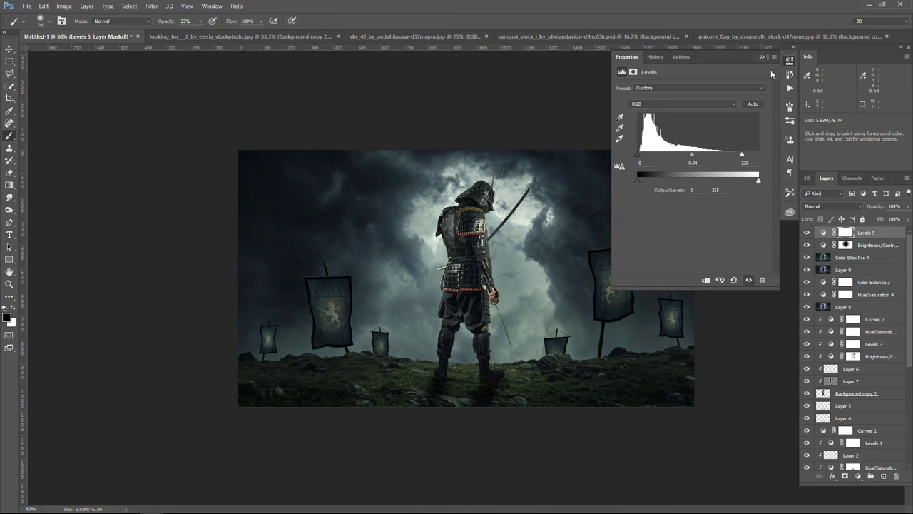
left_click(762, 57)
left_click(907, 206)
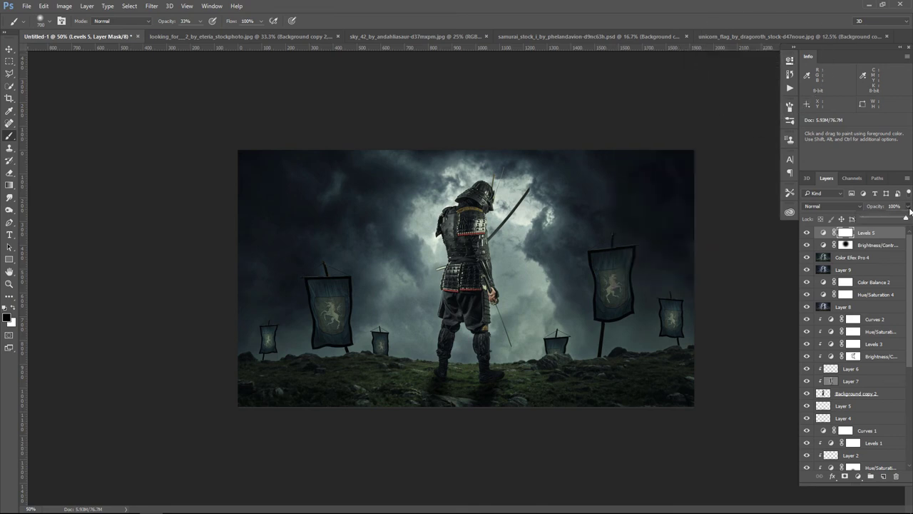
left_click_drag(909, 217, 887, 218)
left_click(807, 233)
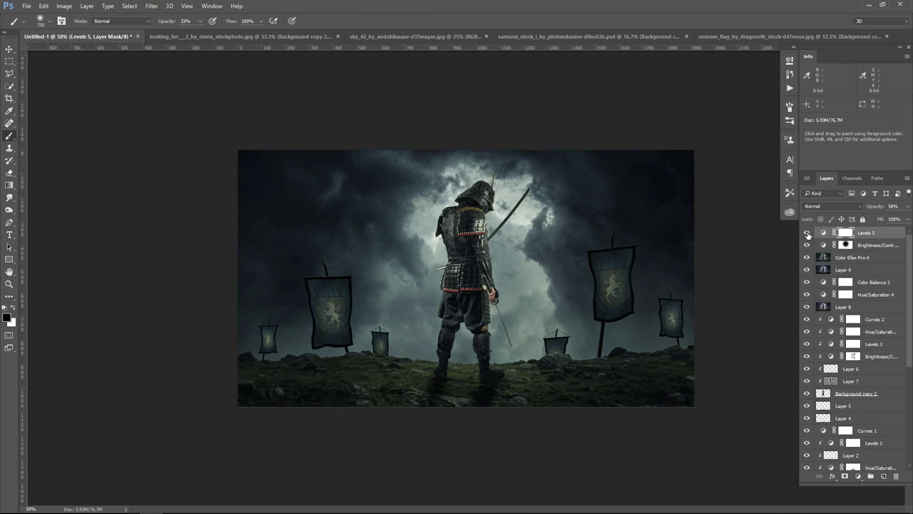
left_click(881, 238)
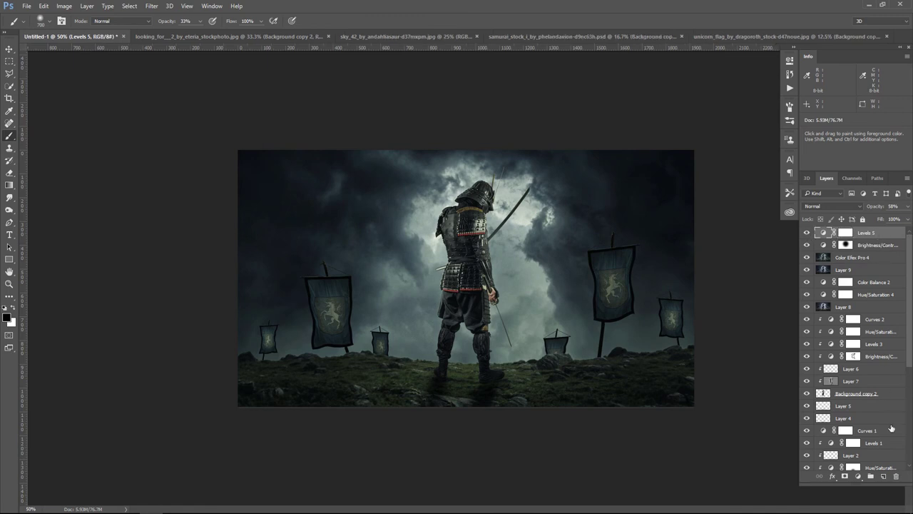
Step: Add a Gradient Map from the Violet, Orange preset with its dark stop changed to dark blue
left_click(859, 476)
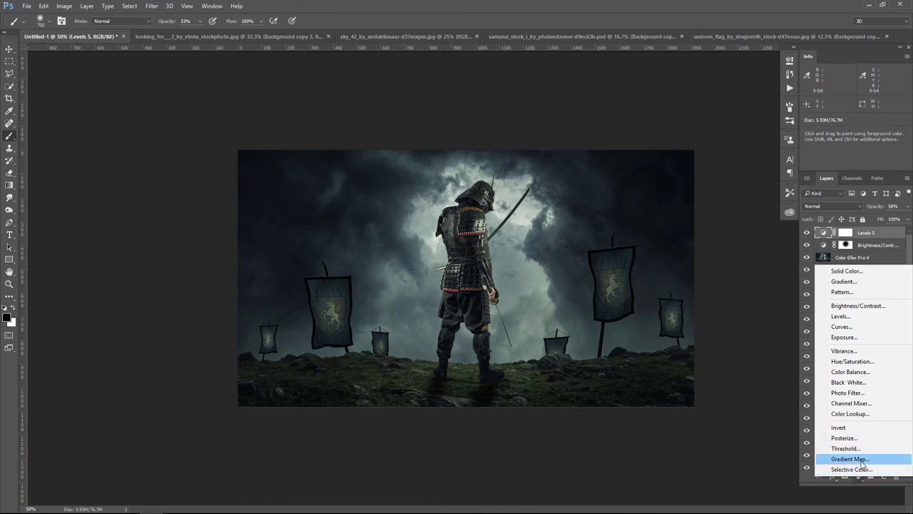
left_click(861, 463)
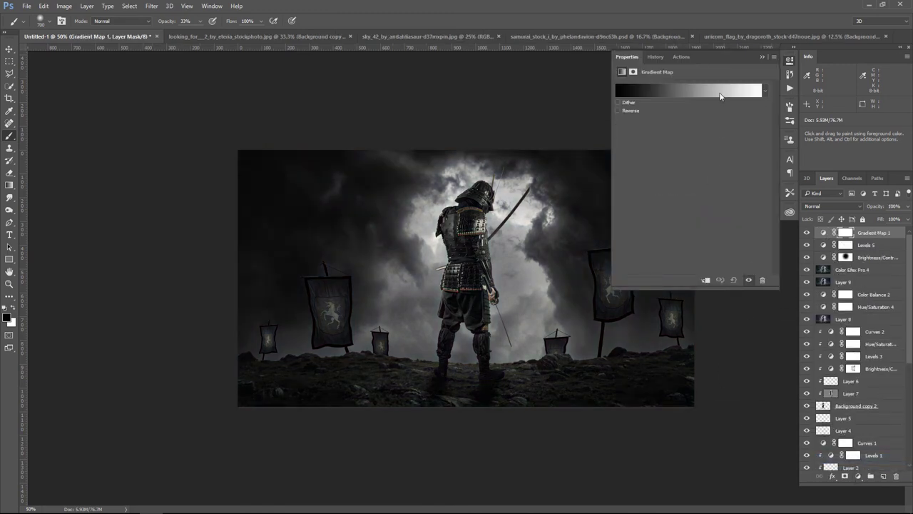
left_click(721, 96)
left_click(573, 334)
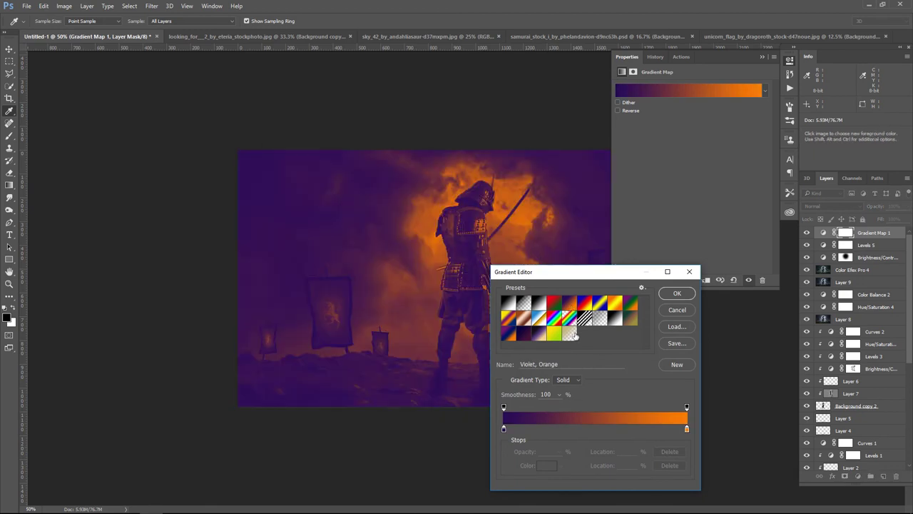
left_click(503, 428)
left_click(546, 465)
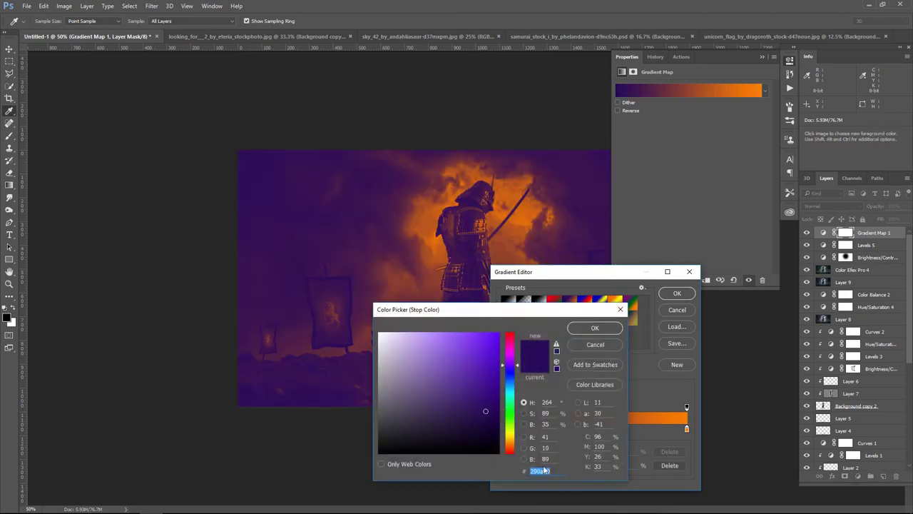
left_click_drag(511, 418, 511, 385)
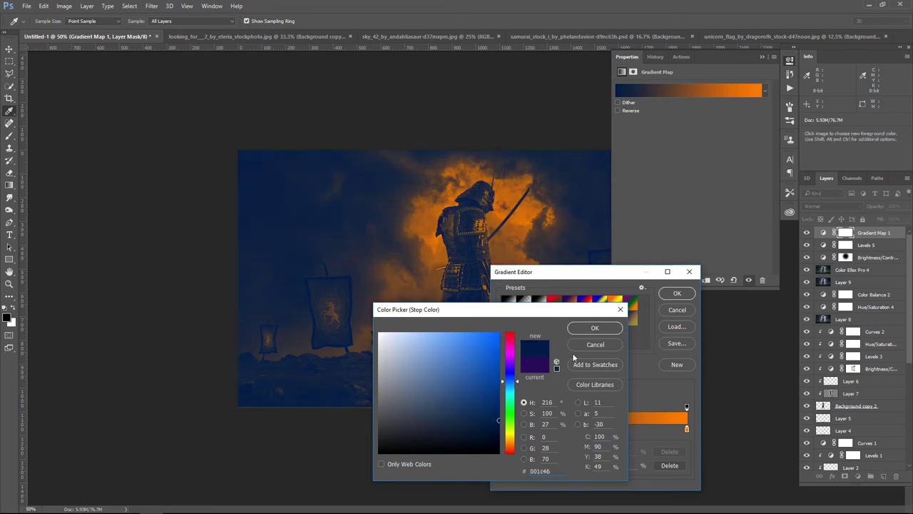
left_click(594, 328)
left_click(678, 294)
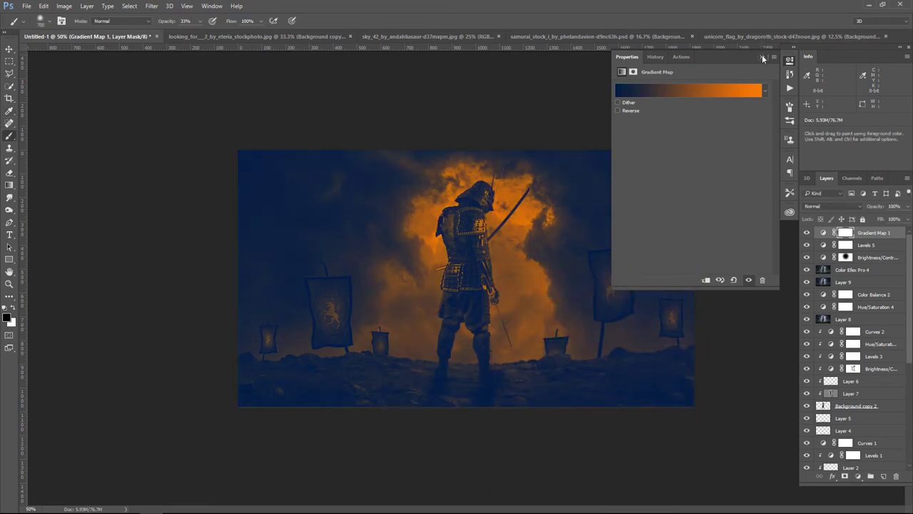
Step: Lower the Gradient Map 1 layer's opacity to 18%
left_click(762, 56)
left_click(909, 207)
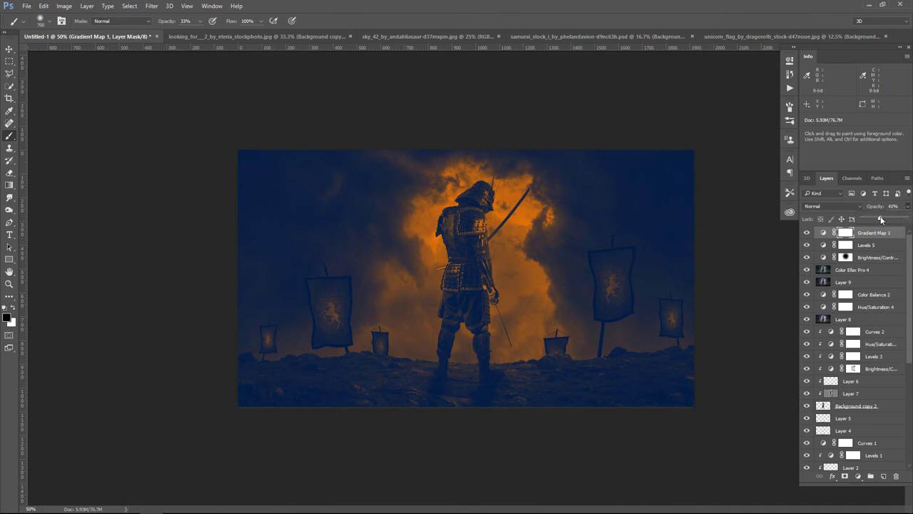
left_click_drag(903, 220, 877, 221)
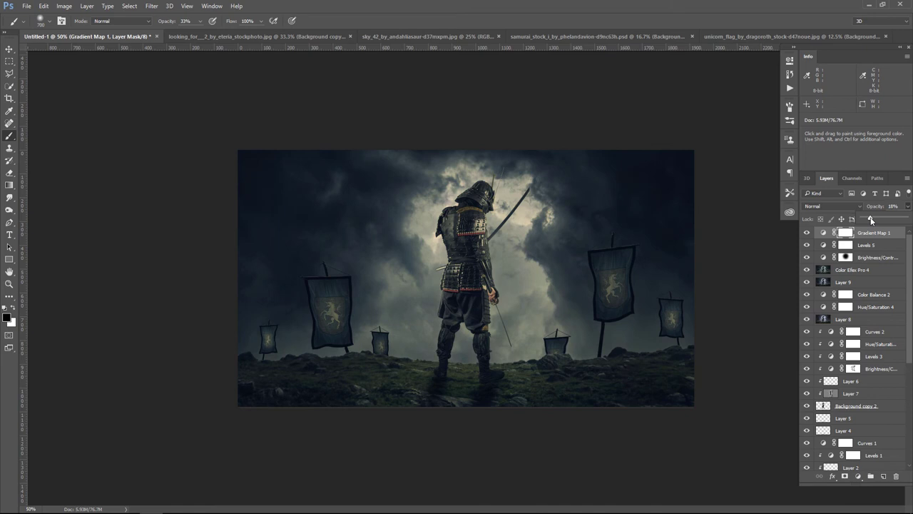
left_click(884, 239)
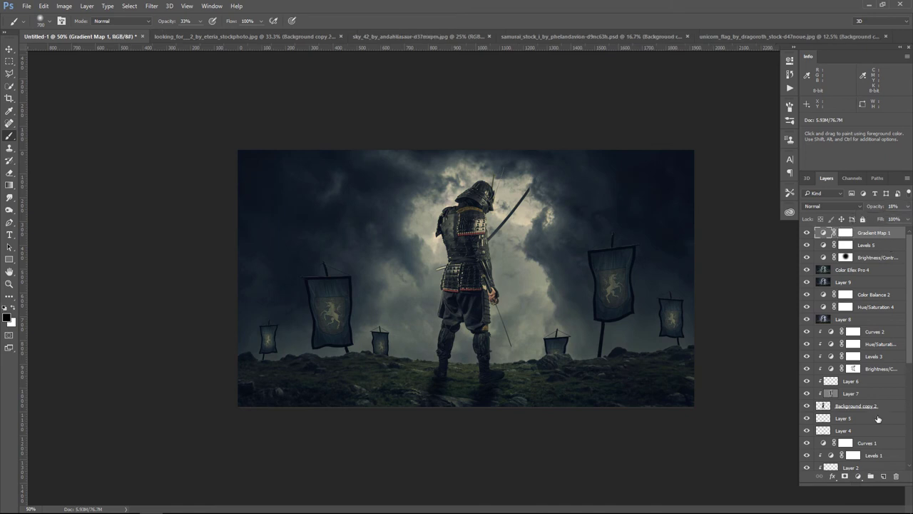
left_click(859, 476)
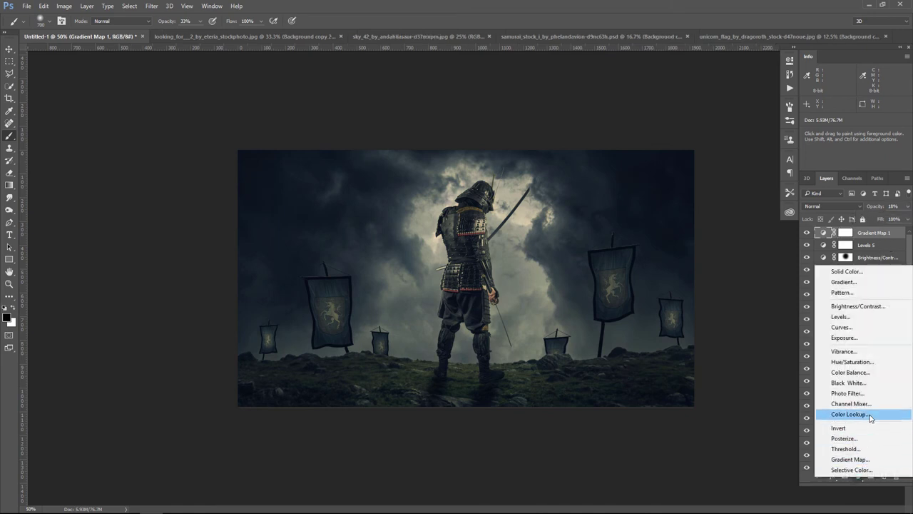
Step: Add a Color Lookup layer using DropBlues.3DL at 15% opacity
left_click(865, 415)
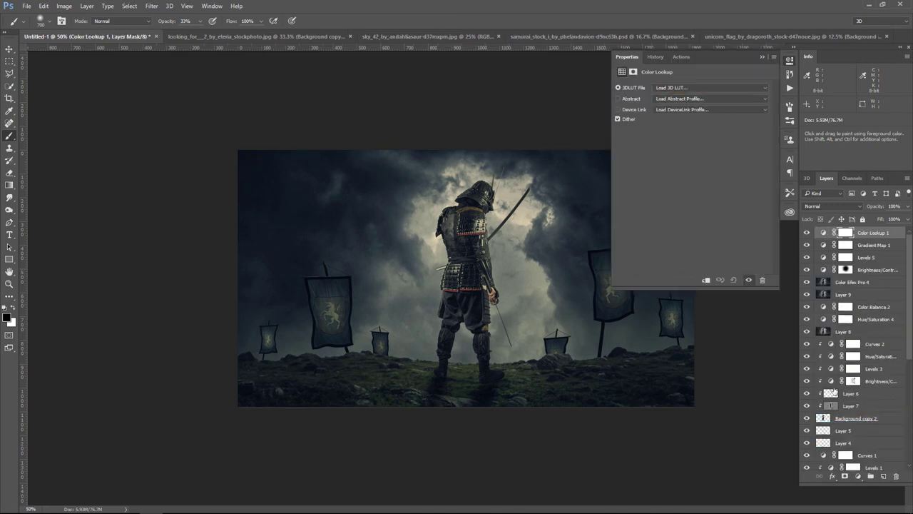
left_click(705, 88)
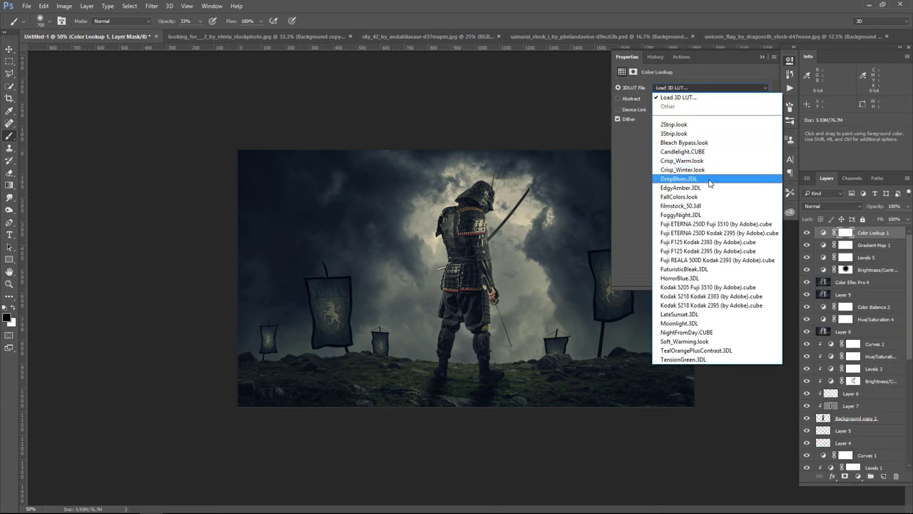
left_click(709, 179)
left_click(762, 58)
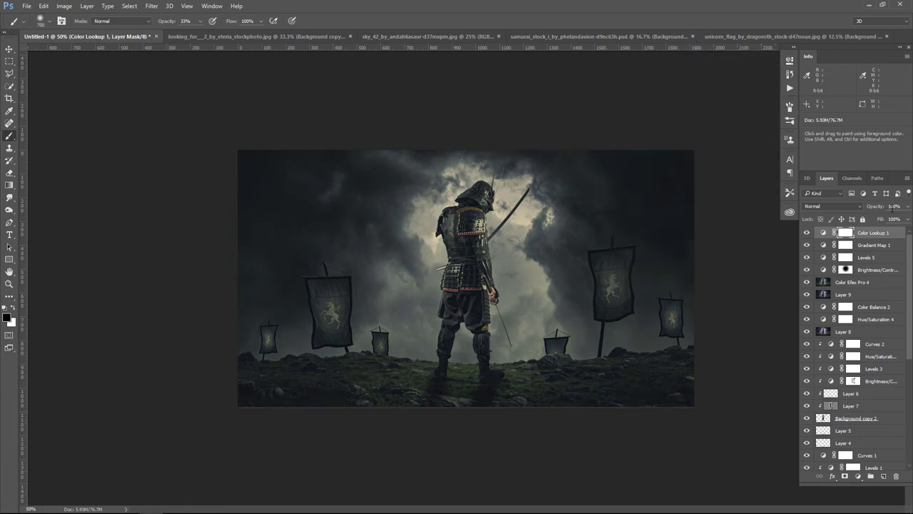
left_click_drag(908, 206, 869, 220)
Step: Toggle Gradient Map 1 to compare, drop it to 10% opacity, and reselect Color Lookup 1
left_click(807, 245)
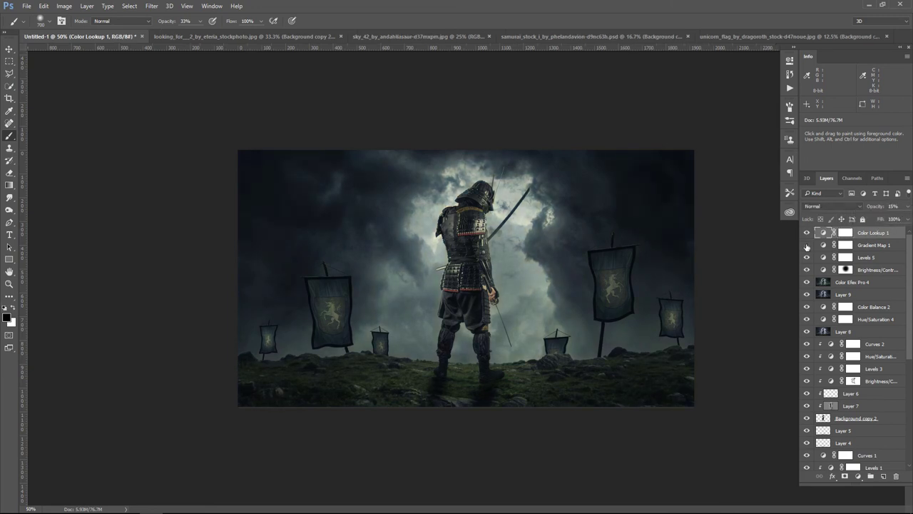
left_click(867, 245)
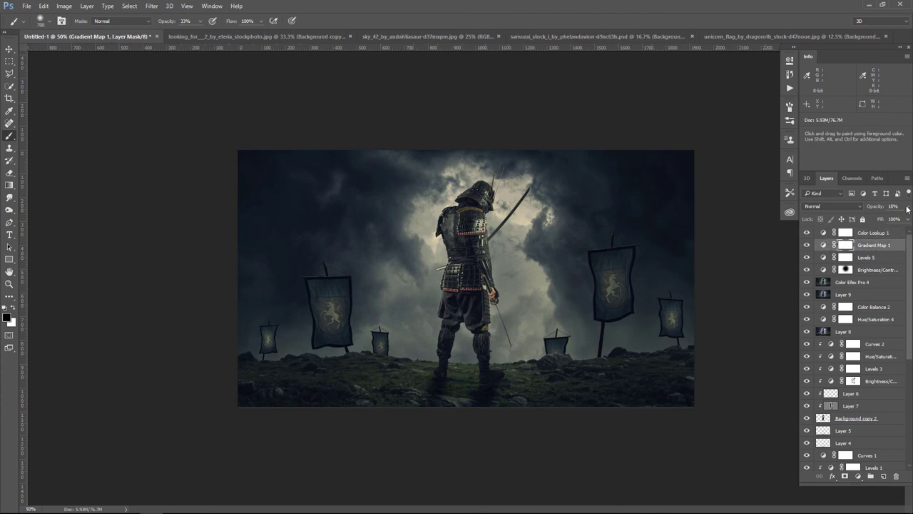
left_click(908, 207)
left_click(874, 233)
left_click(859, 476)
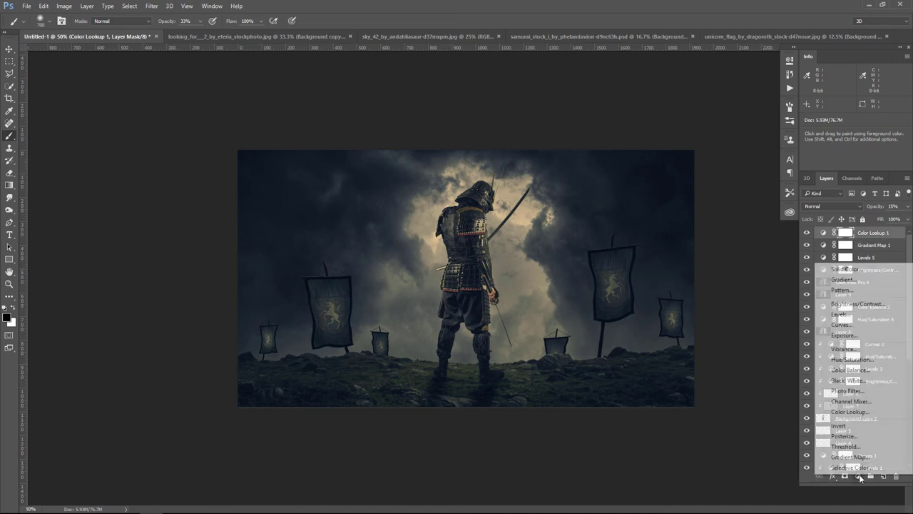
Step: Add an Exposure 2 adjustment with exposure +0.58 and gamma 0.76
left_click(867, 336)
left_click_drag(692, 112, 698, 112)
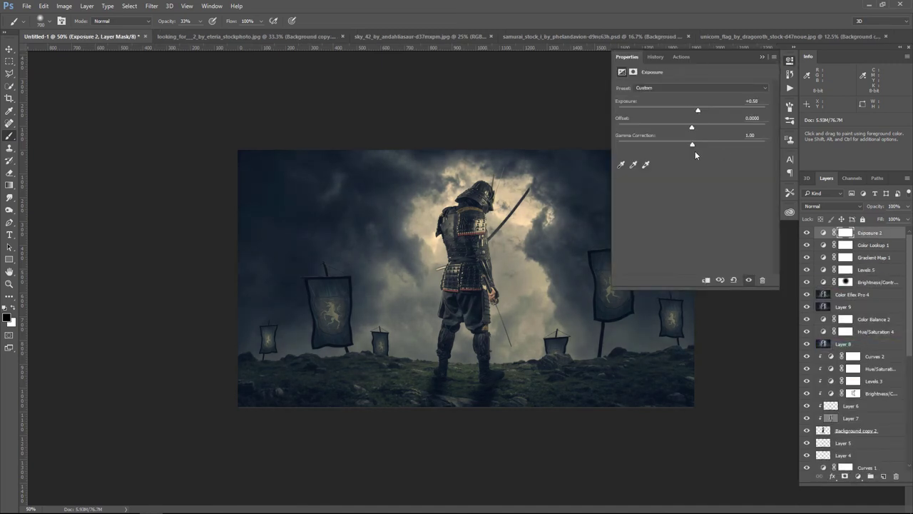
left_click_drag(692, 145, 702, 147)
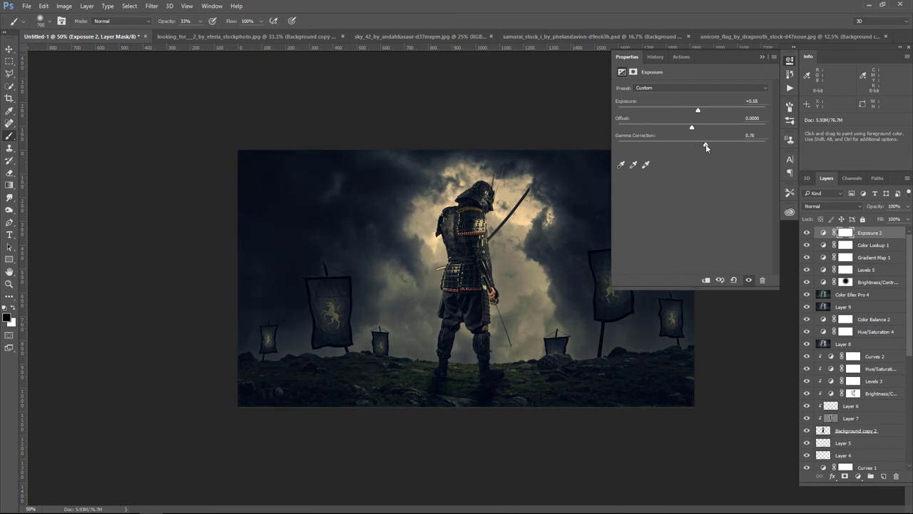
left_click(762, 56)
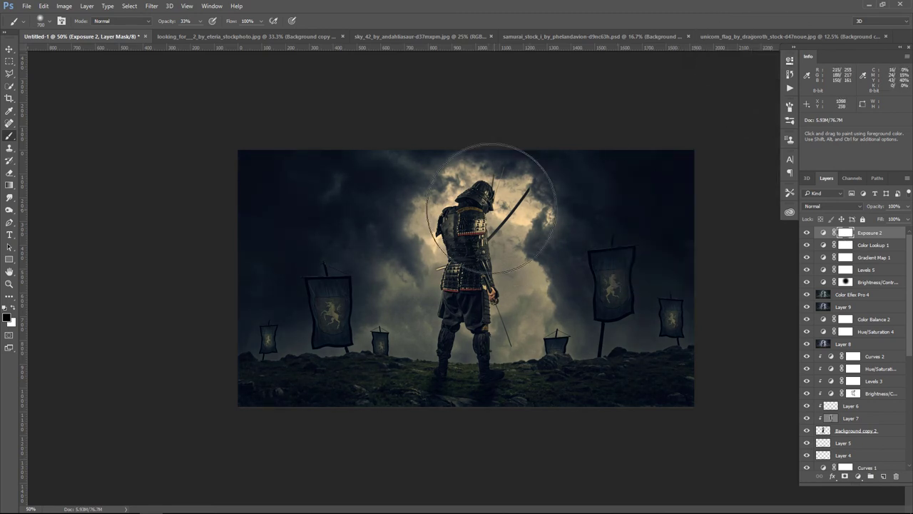
Step: Paint the Exposure 2 mask around the samurai and toggle the layer to compare
mouse_move(485, 174)
left_mouse_down()
mouse_move(453, 225)
mouse_move(468, 265)
mouse_move(438, 224)
mouse_move(449, 255)
left_mouse_up()
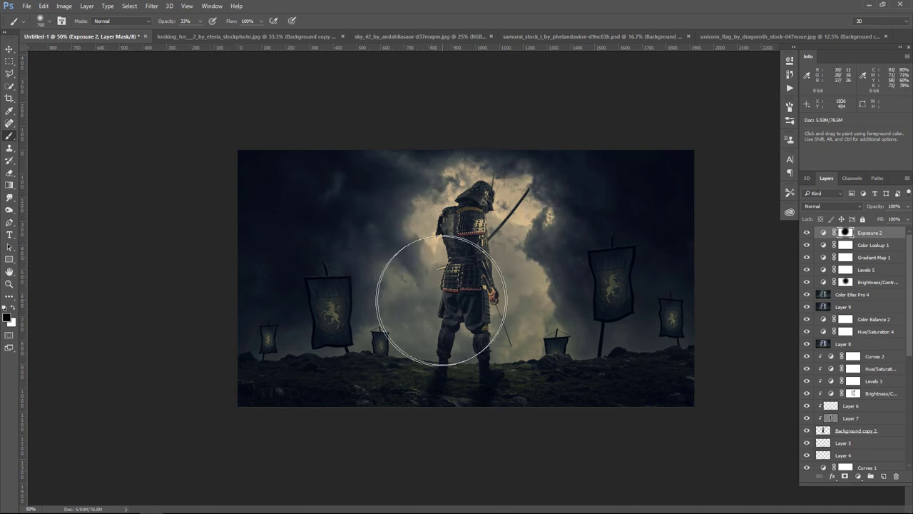
left_click(807, 232)
left_click(807, 233)
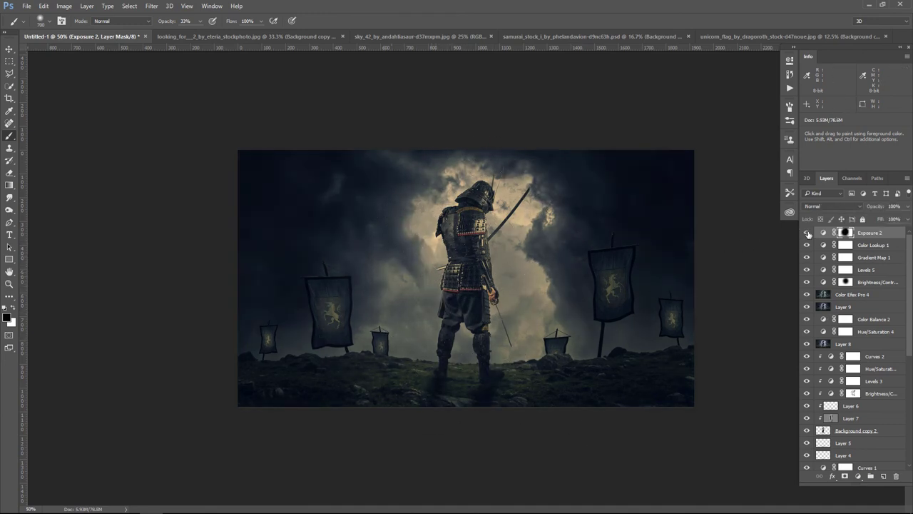
left_click(807, 233)
left_click(859, 475)
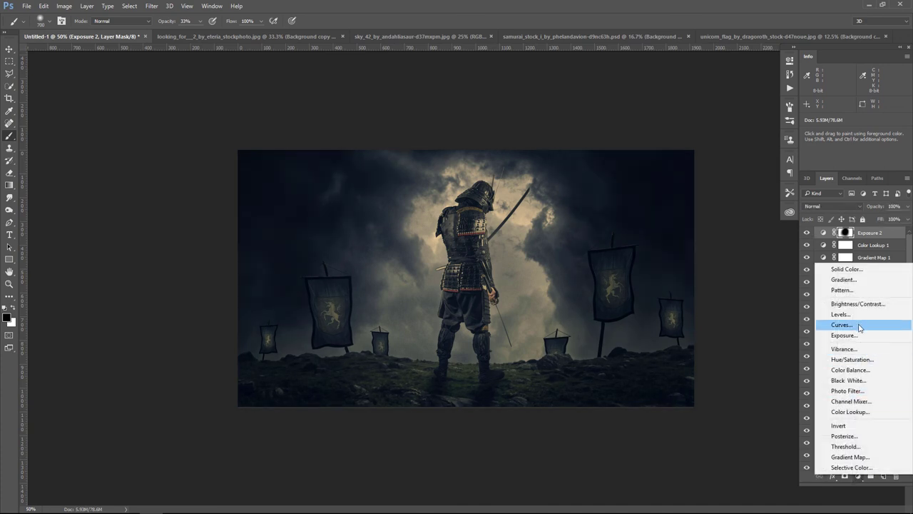
Step: Add a Curves 3 adjustment with a lifted black point and reshaped midtone points
left_click(859, 323)
left_click_drag(639, 232, 639, 222)
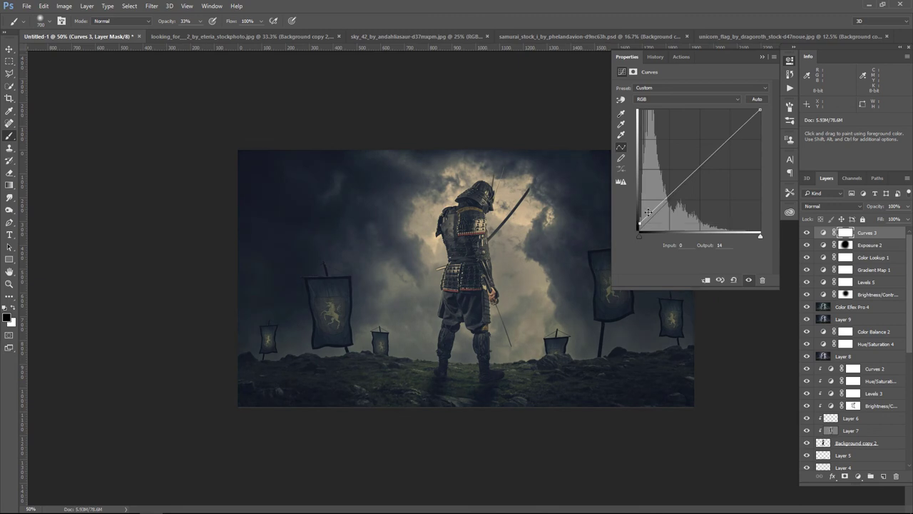
left_click_drag(731, 143, 729, 145)
left_click(708, 159)
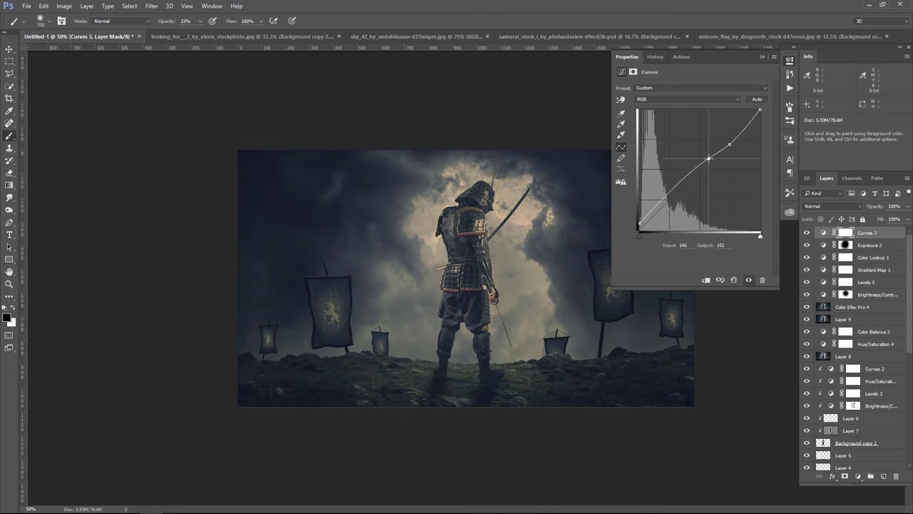
left_click(674, 188)
left_click_drag(675, 188, 678, 192)
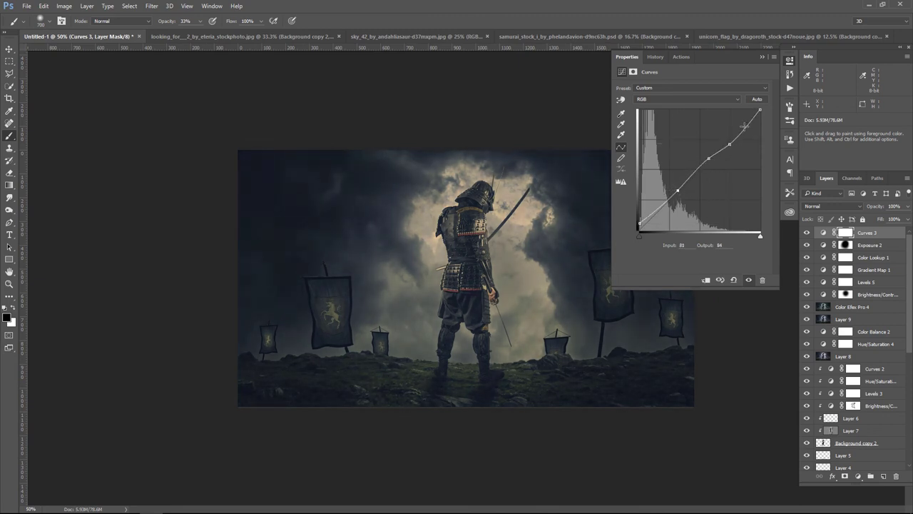
left_click(763, 57)
Step: Set Curves 3 to 78% opacity and switch to the Move tool
left_click_drag(907, 206, 897, 220)
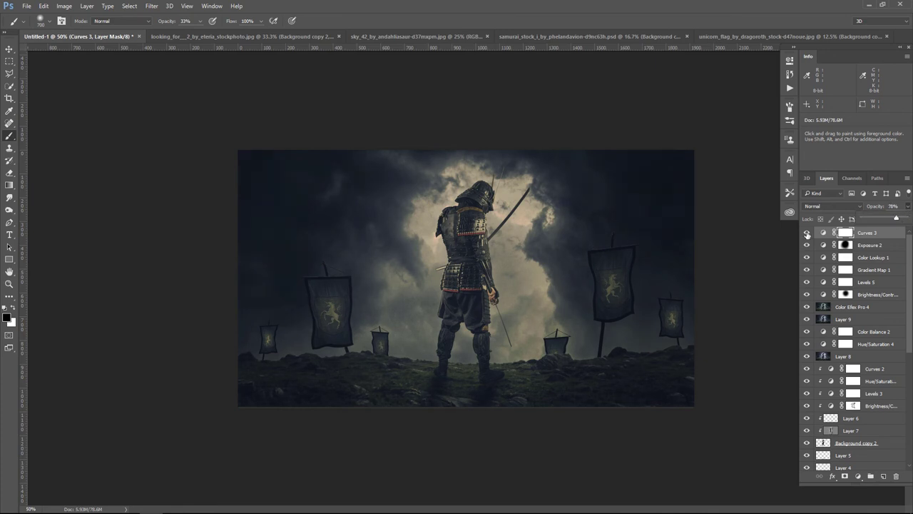
left_click(10, 49)
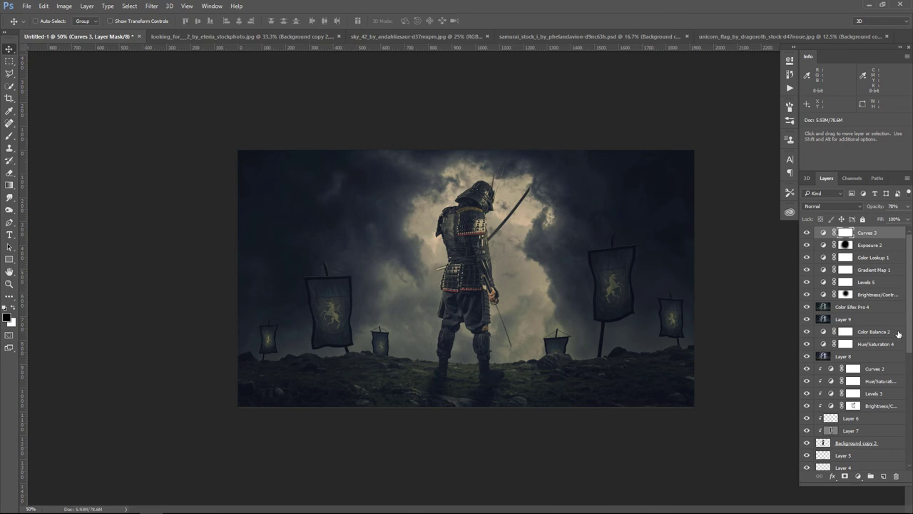
left_click(858, 476)
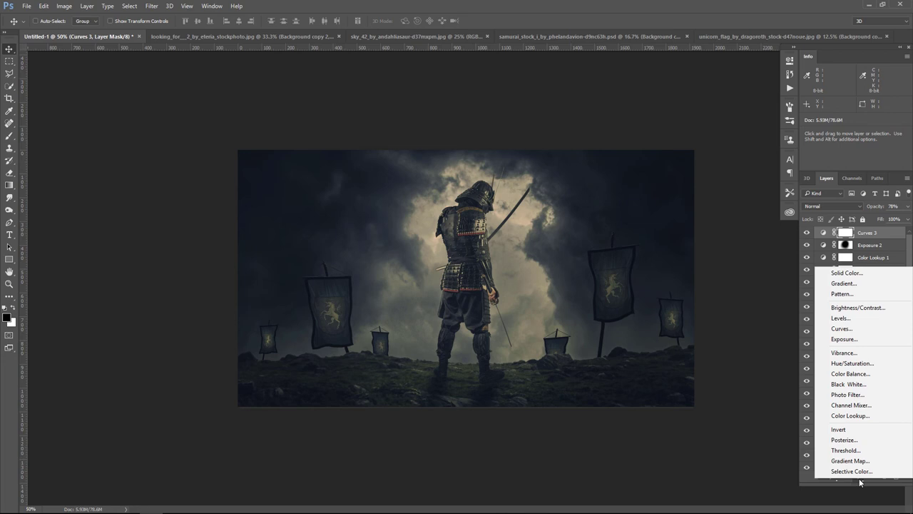
Step: Add a Hue/Saturation 5 layer with saturation -10 at 77% opacity
left_click(853, 363)
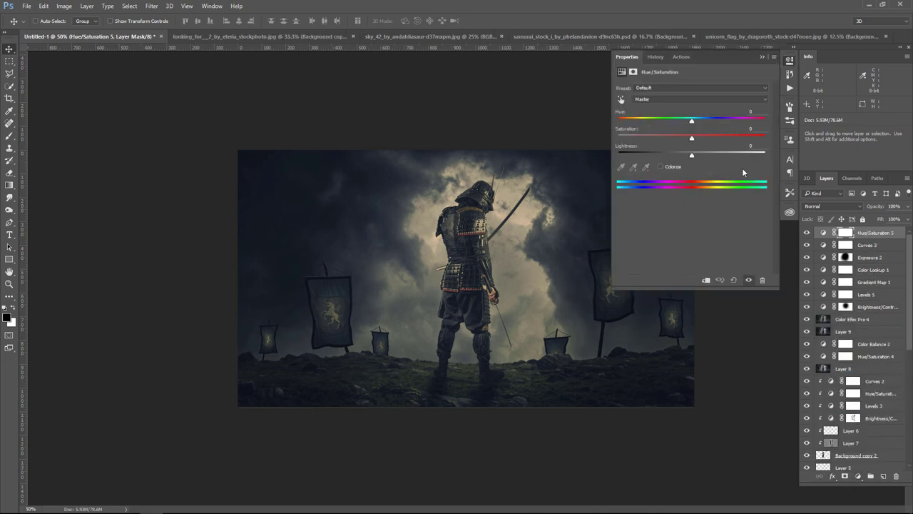
mouse_move(690, 142)
left_mouse_down()
mouse_move(685, 156)
mouse_move(700, 123)
left_mouse_up()
left_click(761, 57)
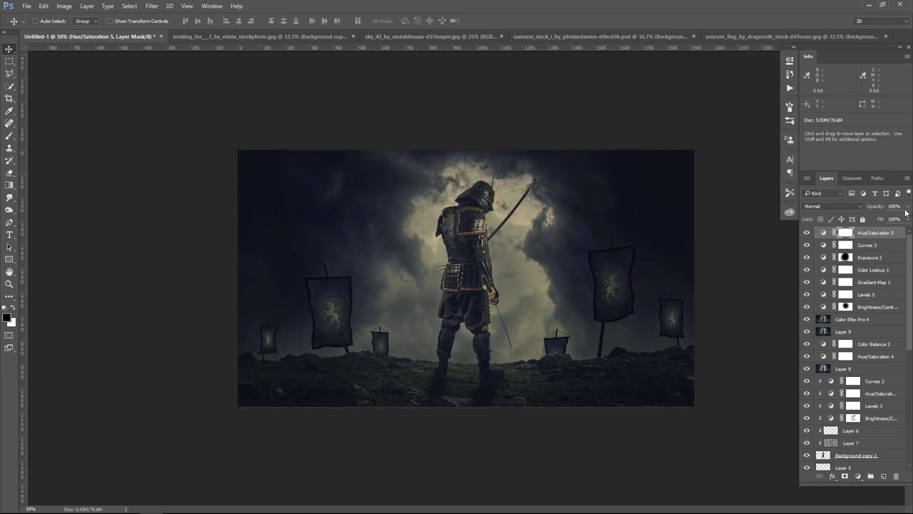
left_click(908, 206)
left_click_drag(905, 218, 897, 220)
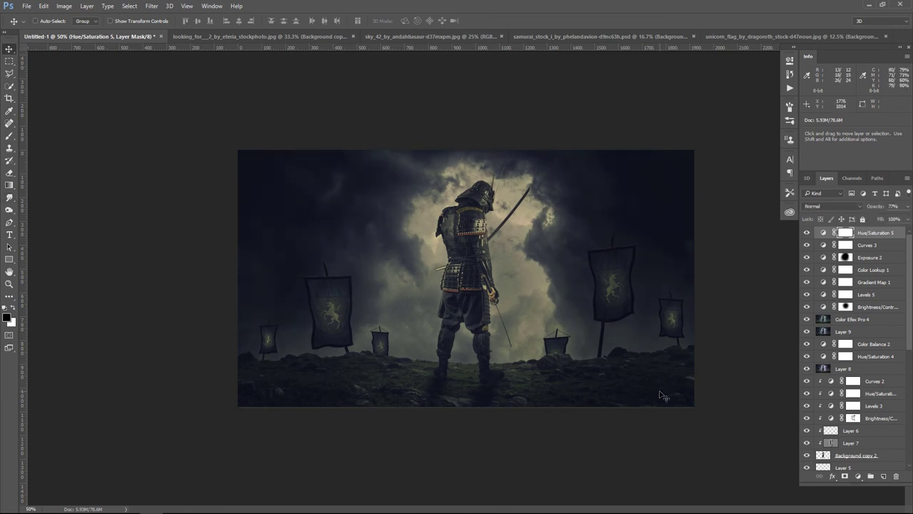
left_click(859, 477)
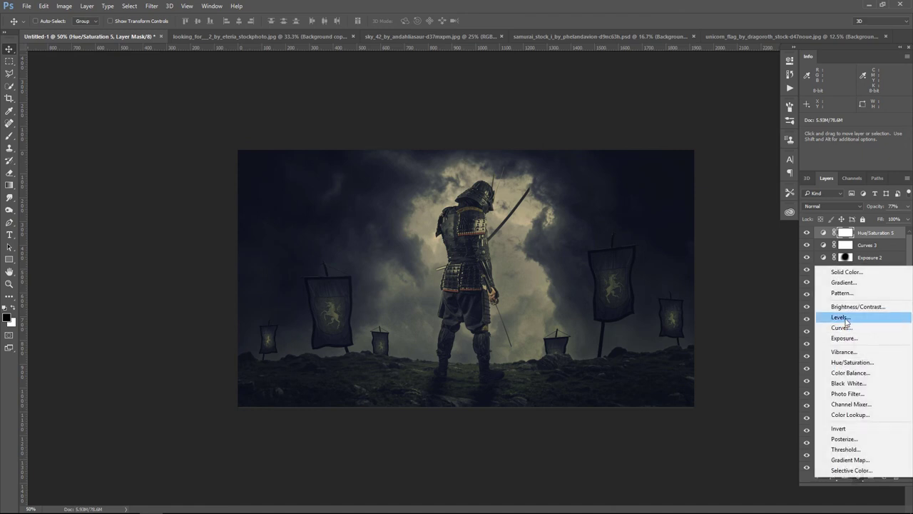
left_click(883, 237)
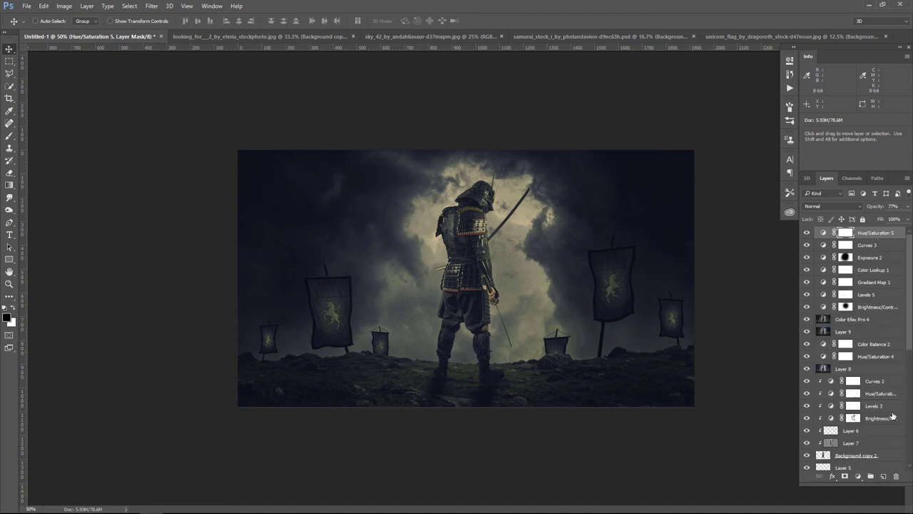
Step: On a new Layer 10, paint soft white haze around the samurai's upper body
left_click(883, 476)
left_click(12, 307)
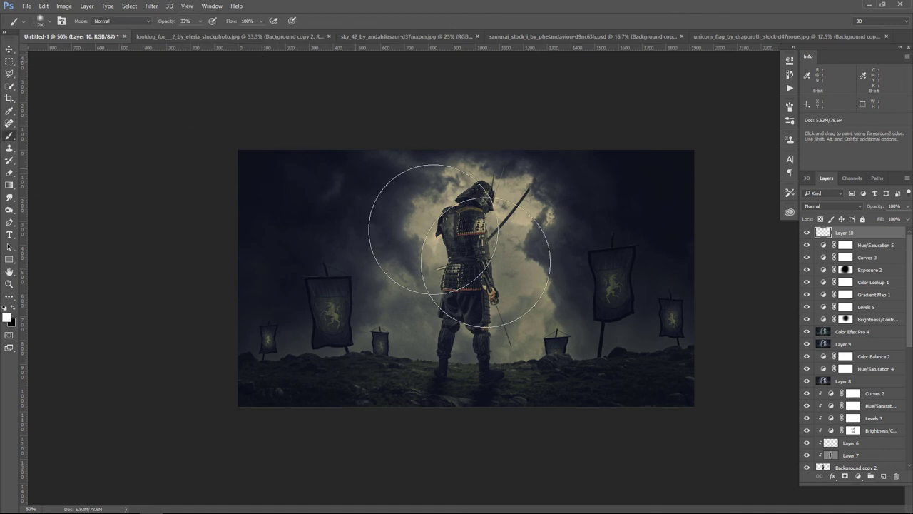
mouse_move(478, 277)
left_mouse_down()
mouse_move(428, 221)
mouse_move(528, 215)
mouse_move(489, 273)
mouse_move(400, 247)
mouse_move(519, 249)
mouse_move(489, 222)
mouse_move(428, 245)
mouse_move(535, 307)
left_mouse_up()
Step: Set Layer 10 to Overlay blend mode, after trying Soft Light, and lower its opacity
left_click(835, 206)
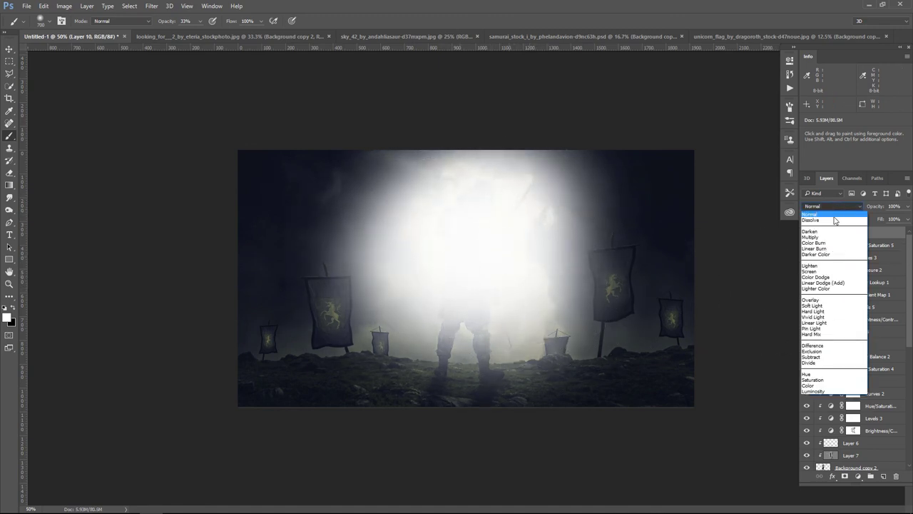
left_click(824, 305)
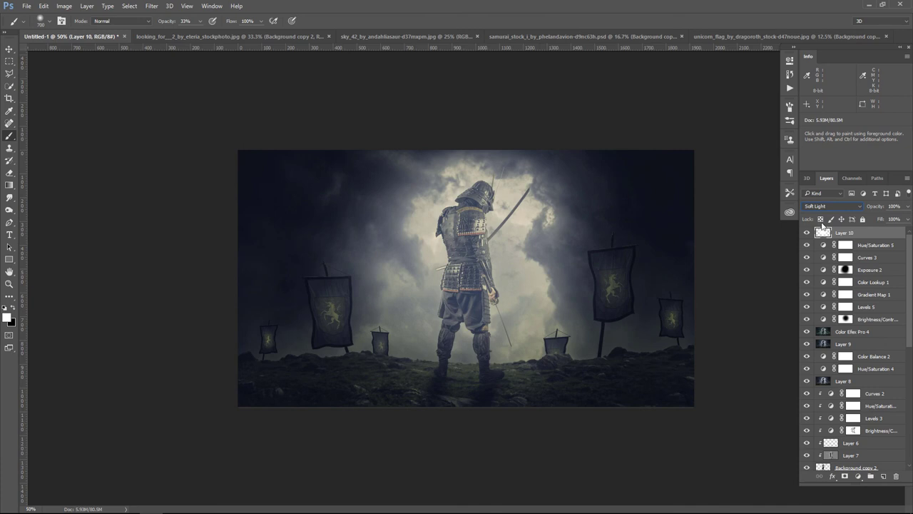
left_click(833, 208)
left_click(827, 302)
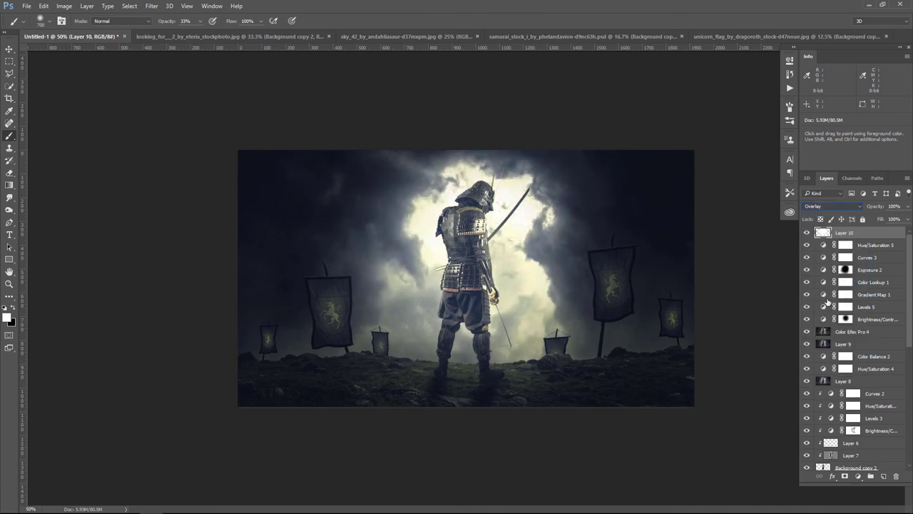
left_click(907, 206)
left_click_drag(906, 218, 883, 220)
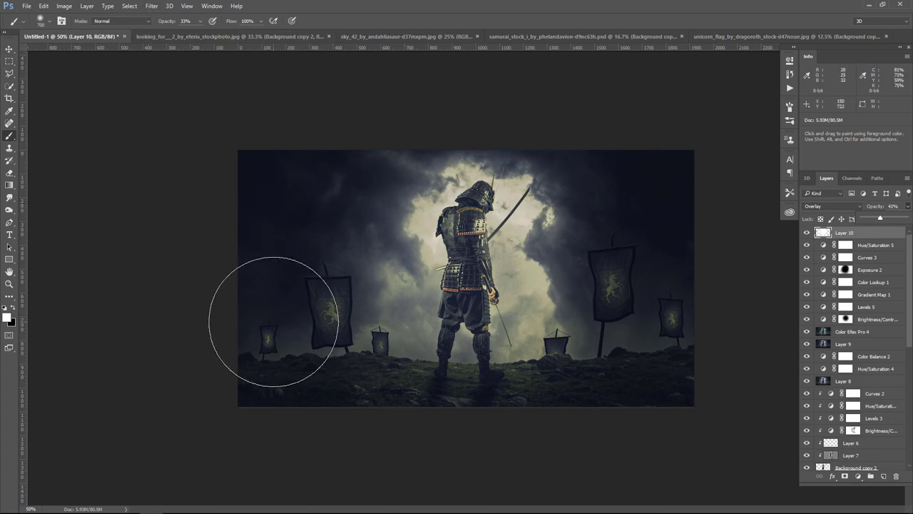
Step: Enlarge Layer 10 slightly with Free Transform (Ctrl+T)
key("ctrl+t")
left_click_drag(660, 150, 695, 147)
key("Return")
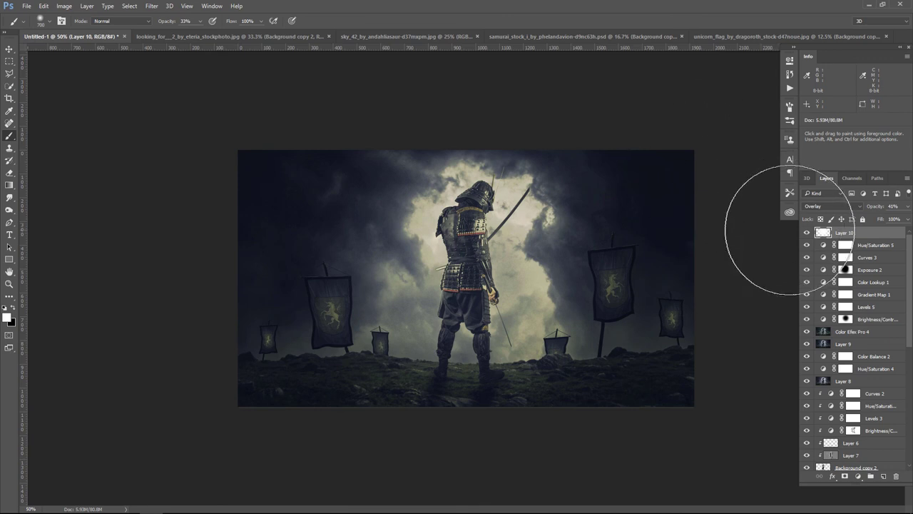
Step: Drop Layer 10's opacity to 27%, toggling it for a before/after check
left_click(807, 232)
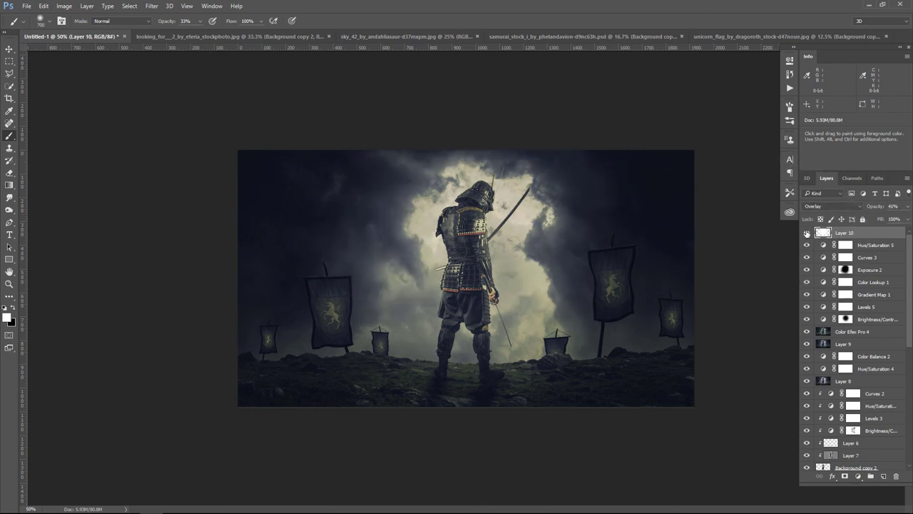
left_click(907, 207)
left_click_drag(881, 220, 875, 220)
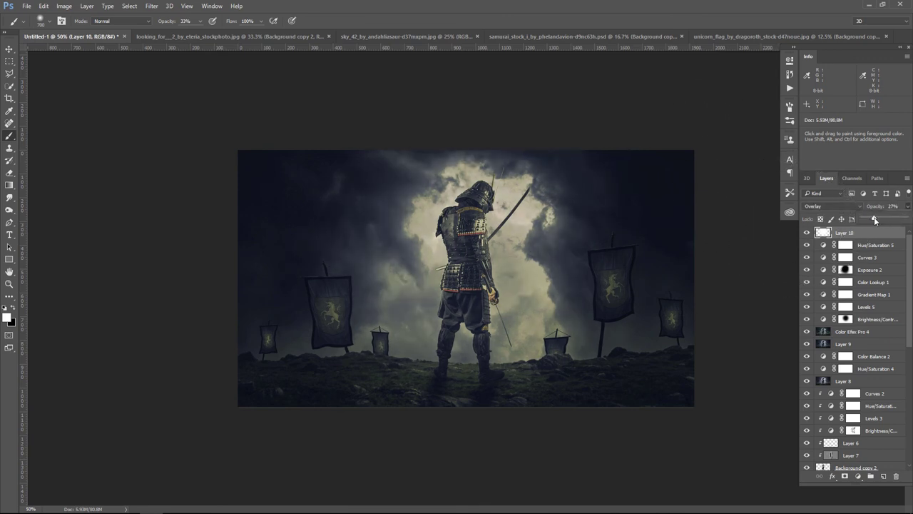
left_click(806, 232)
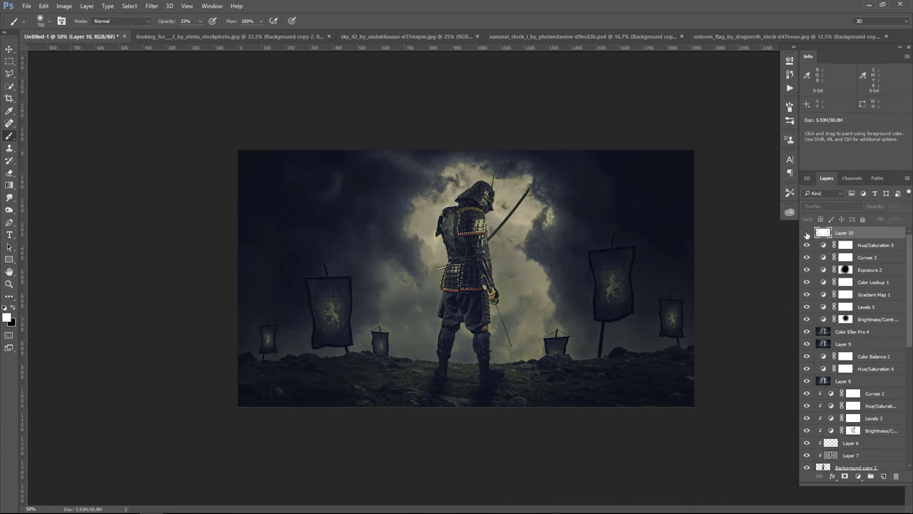
left_click(807, 233)
left_click(807, 233)
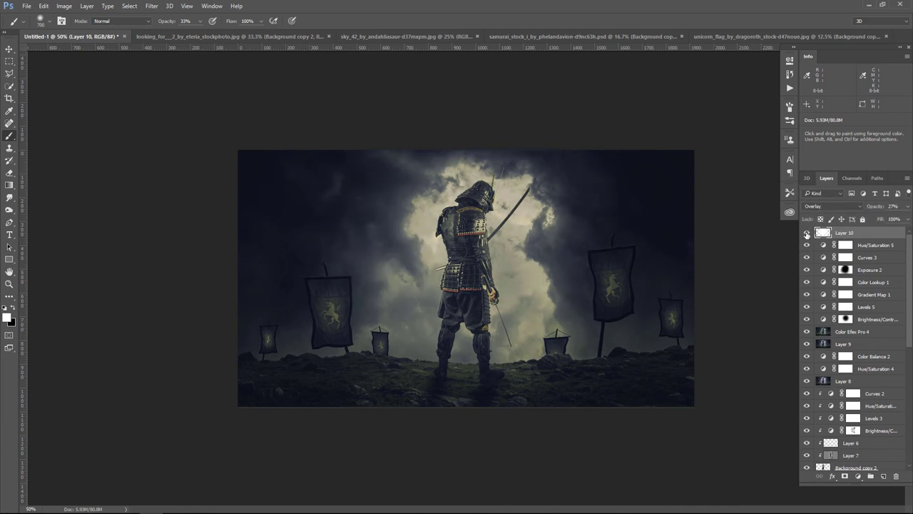
left_click(9, 49)
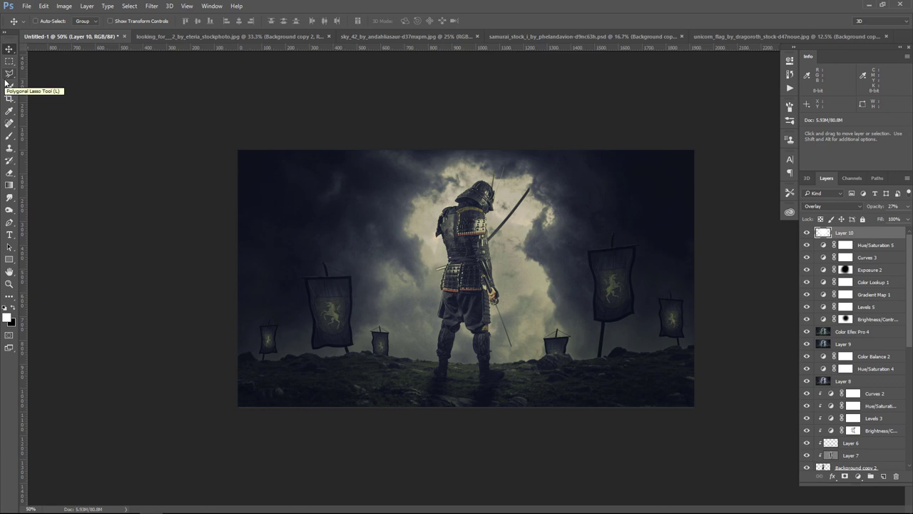
Step: Add a Photo Filter 1 layer at about 40% density with a darker orange (#b76300)
key("ctrl+plus")
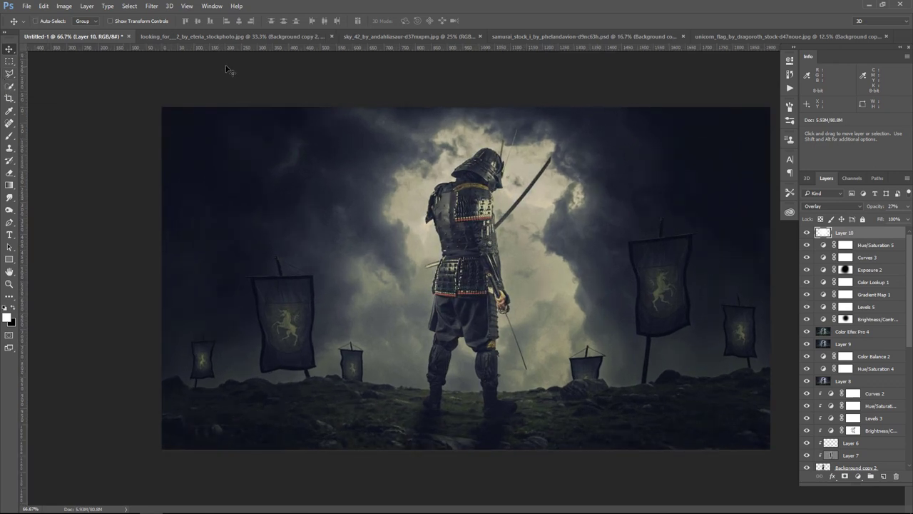
left_click(807, 233)
left_click(858, 476)
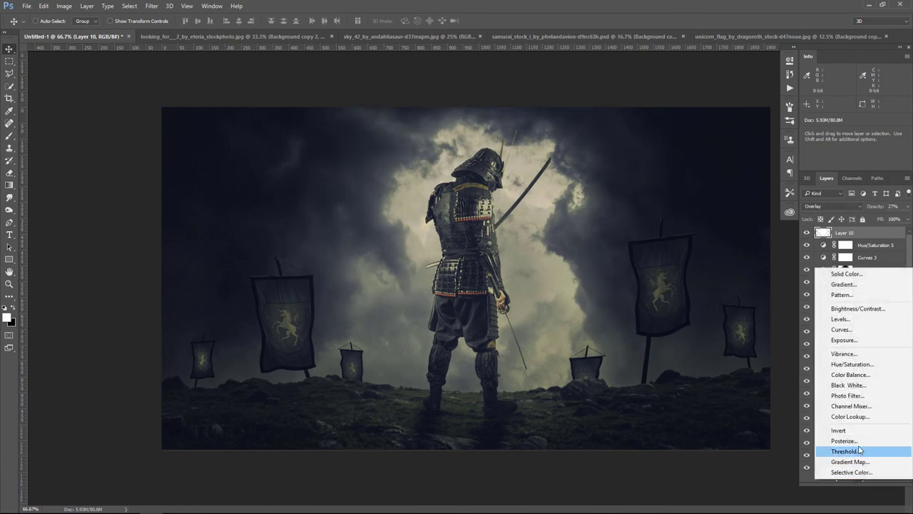
left_click(863, 397)
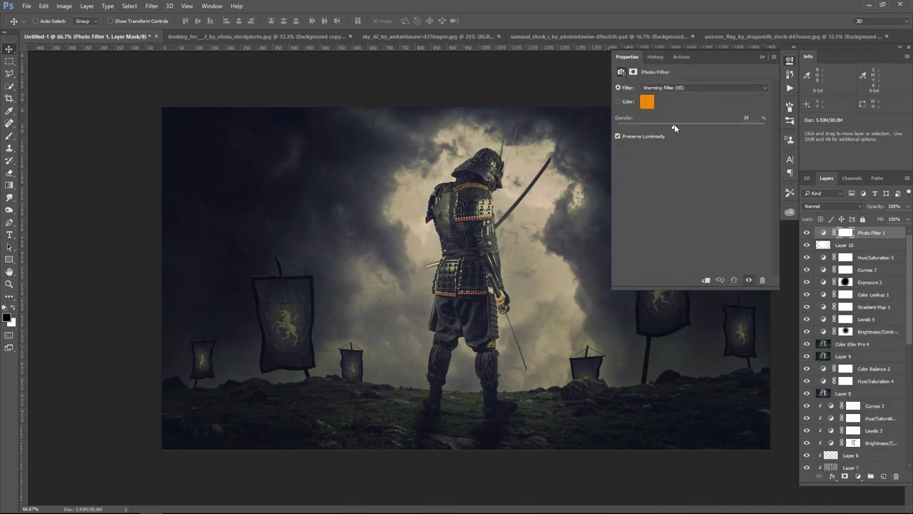
left_click_drag(678, 128, 676, 129)
left_click(647, 103)
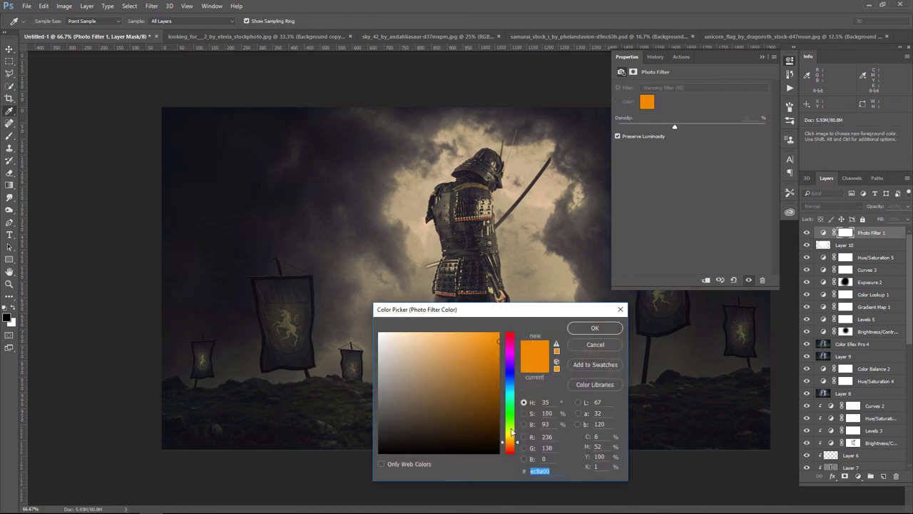
left_click_drag(511, 431, 511, 446)
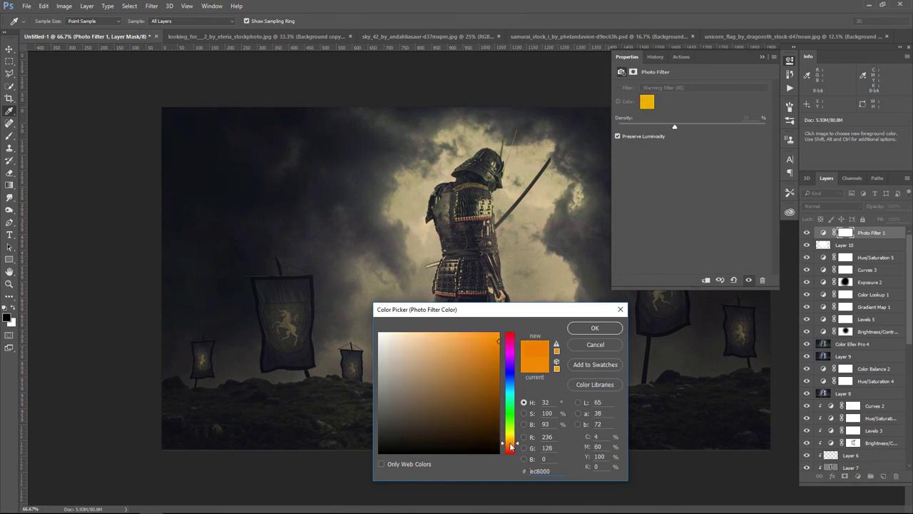
left_click_drag(504, 351, 505, 367)
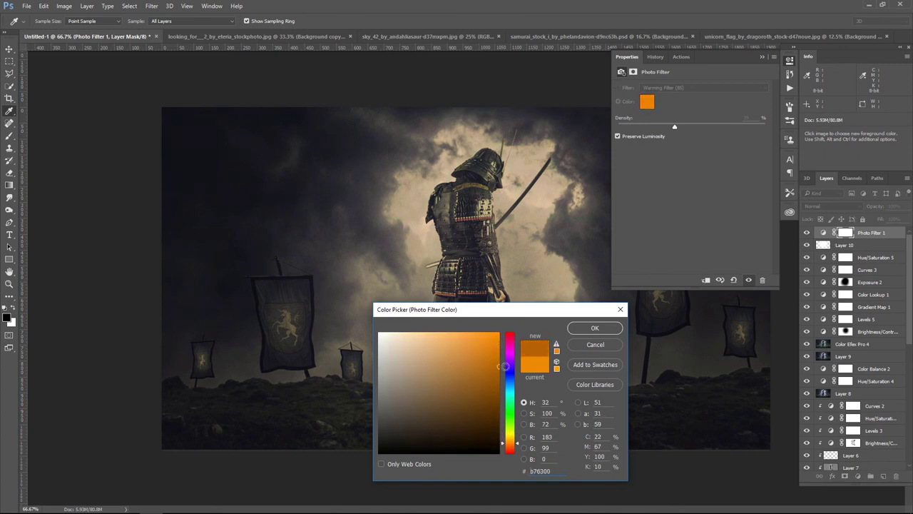
left_click(594, 327)
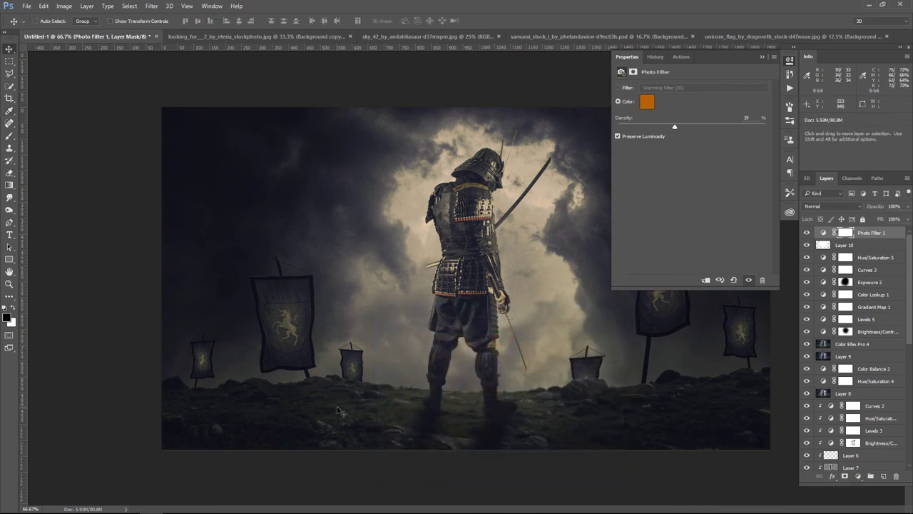
left_click(762, 57)
Step: Set Photo Filter 1 to 73% opacity, toggling it to compare the warming
left_click(806, 232)
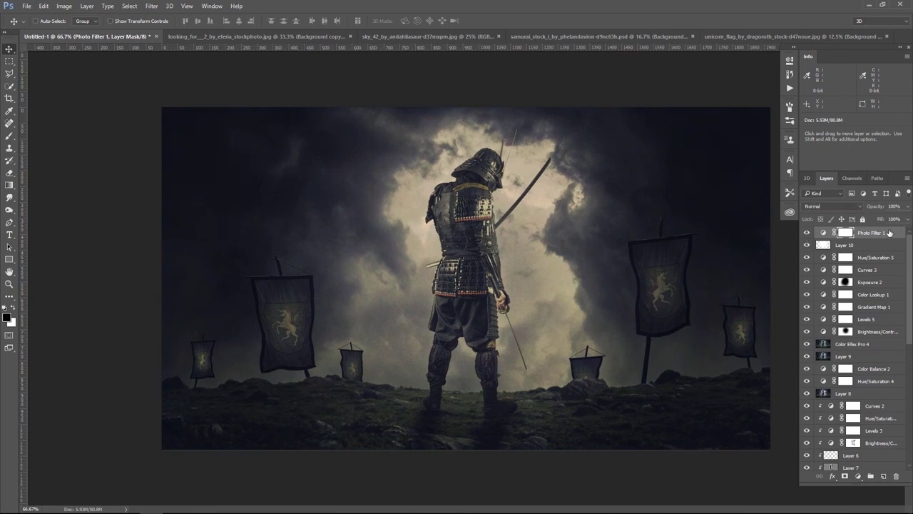
left_click(890, 233)
left_click(908, 206)
left_click_drag(907, 218, 899, 219)
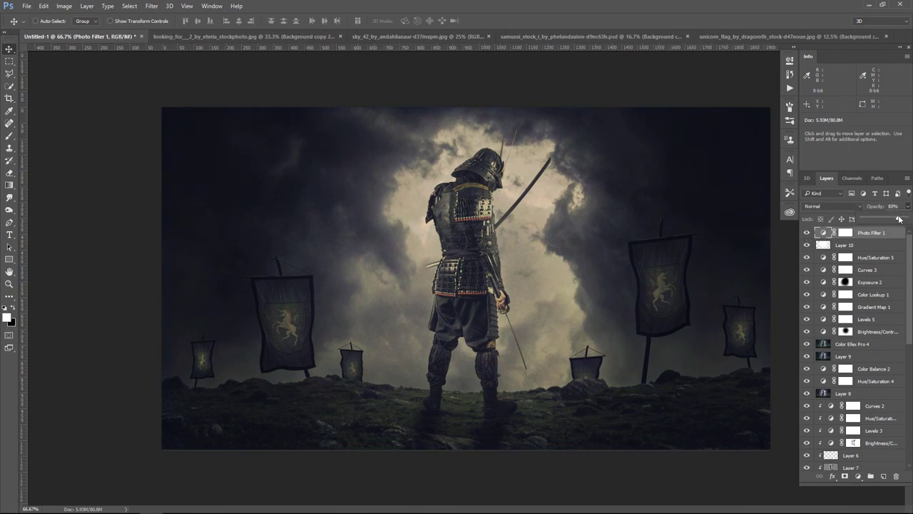
left_click(807, 233)
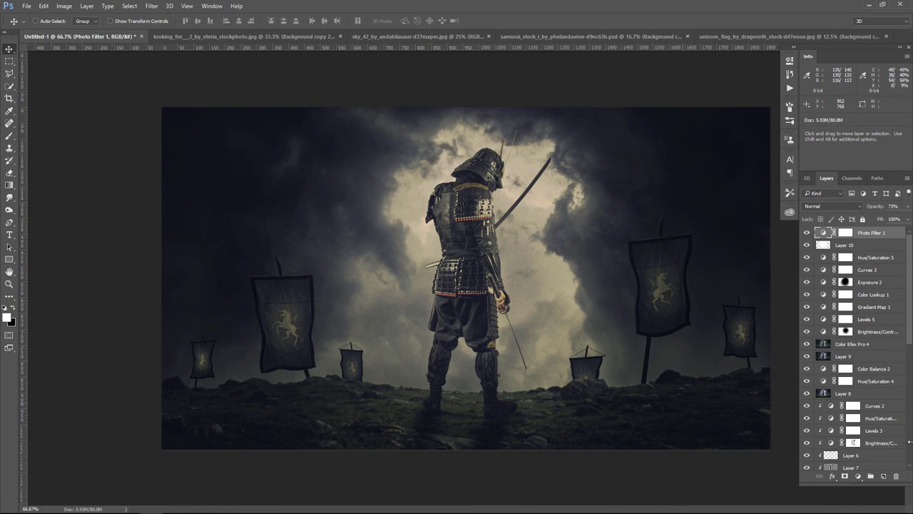
Step: Add a Color Lookup 2 layer using LateSunset.3DL at 10% opacity
left_click(858, 476)
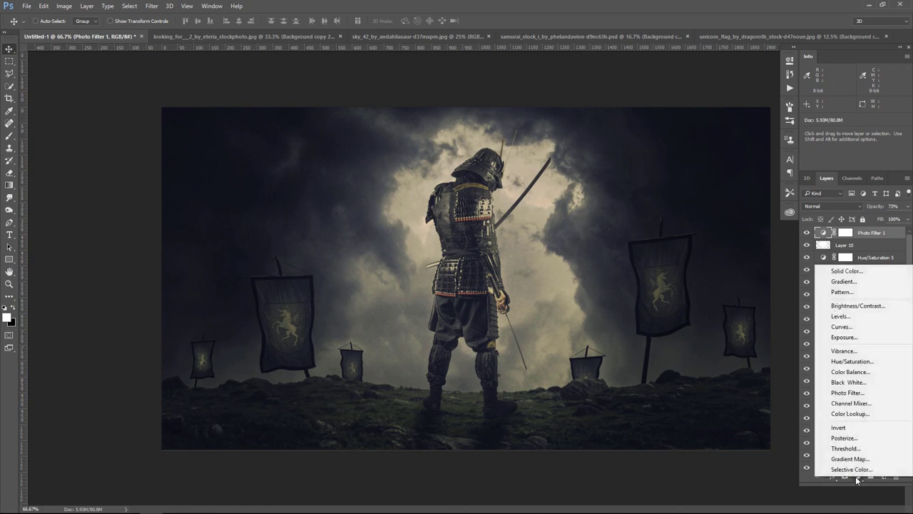
left_click(865, 415)
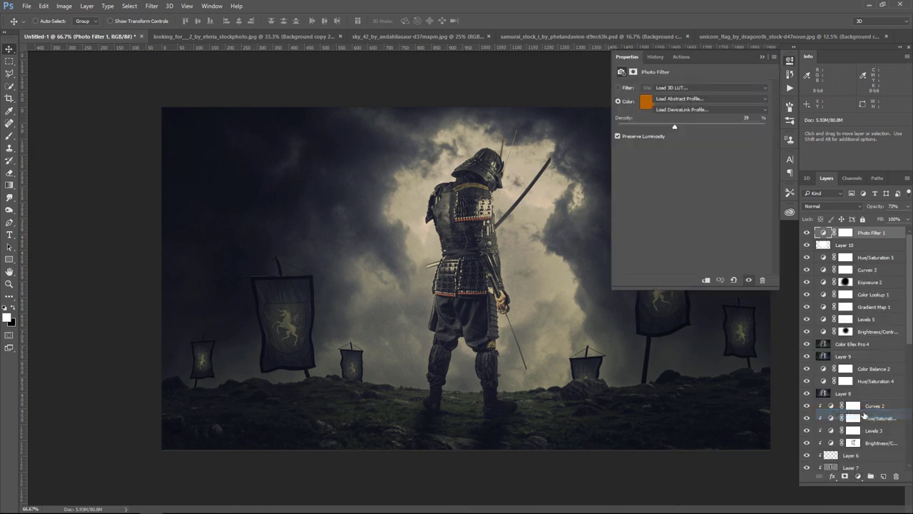
left_click(720, 86)
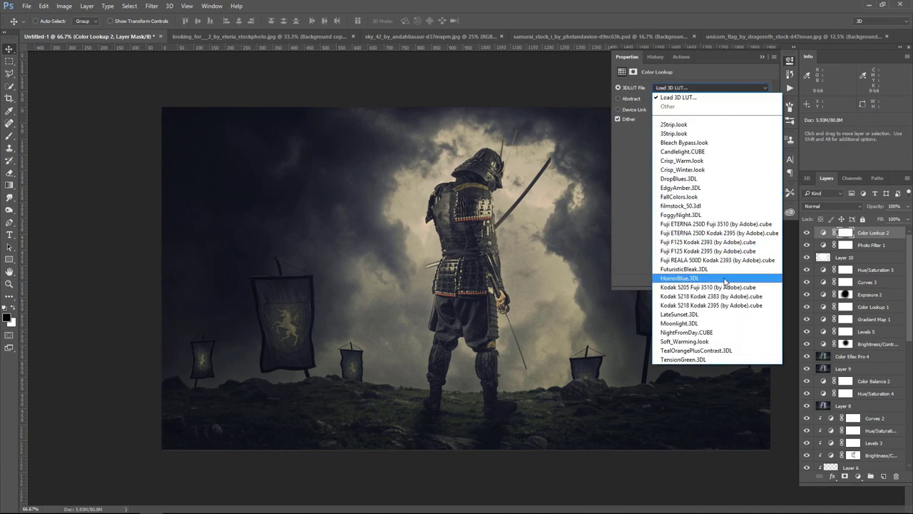
left_click(727, 314)
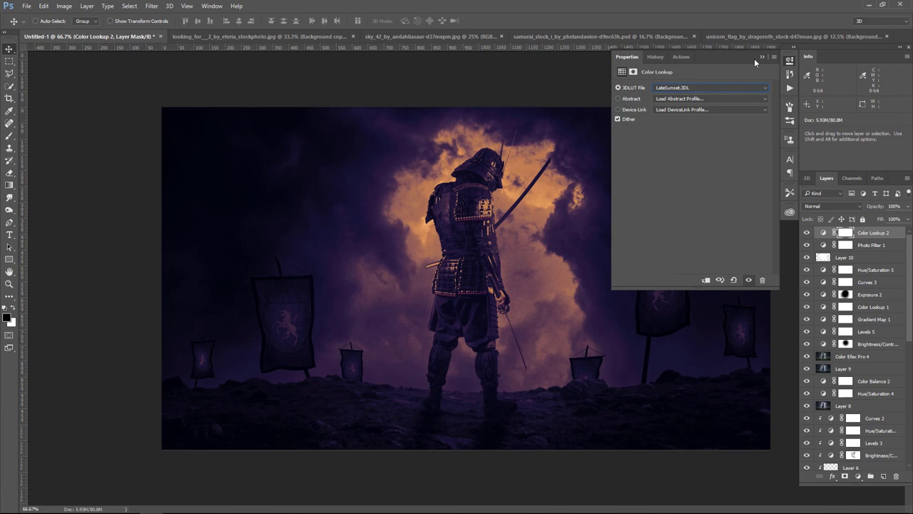
left_click(762, 57)
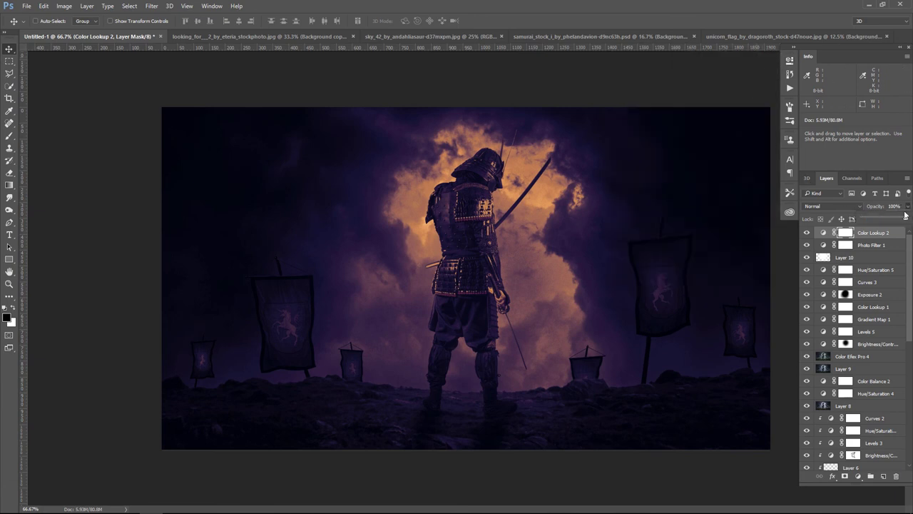
left_click_drag(905, 215, 867, 221)
left_click(806, 234)
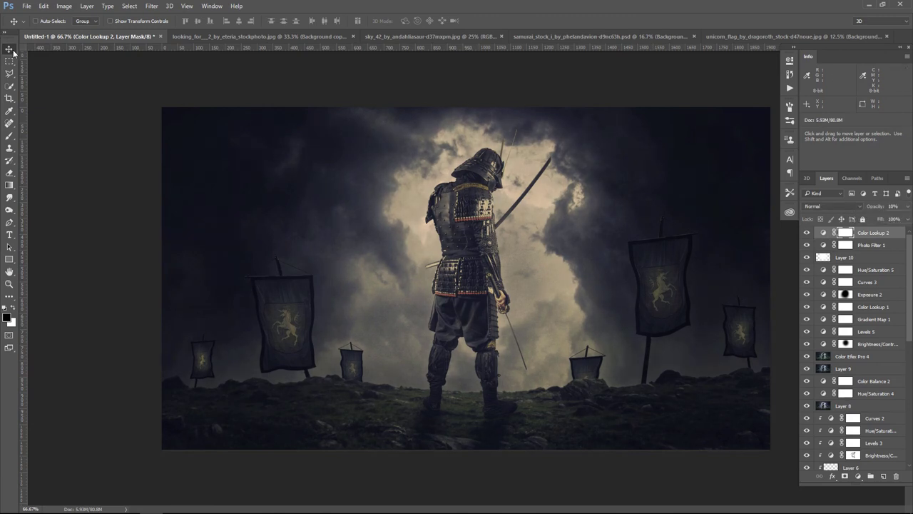
Step: Move Curves 3 to the top of the stack and reshape its curve to lift tones
left_click(876, 283)
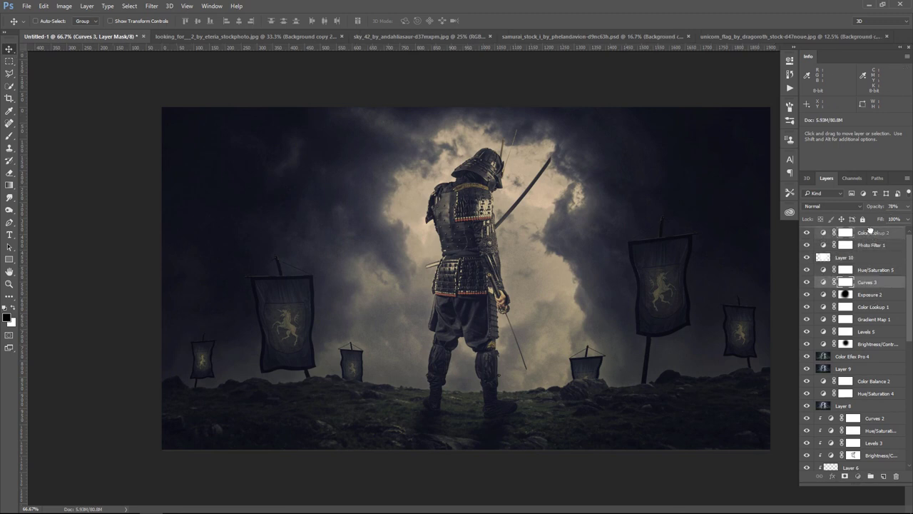
left_click_drag(869, 230, 828, 242)
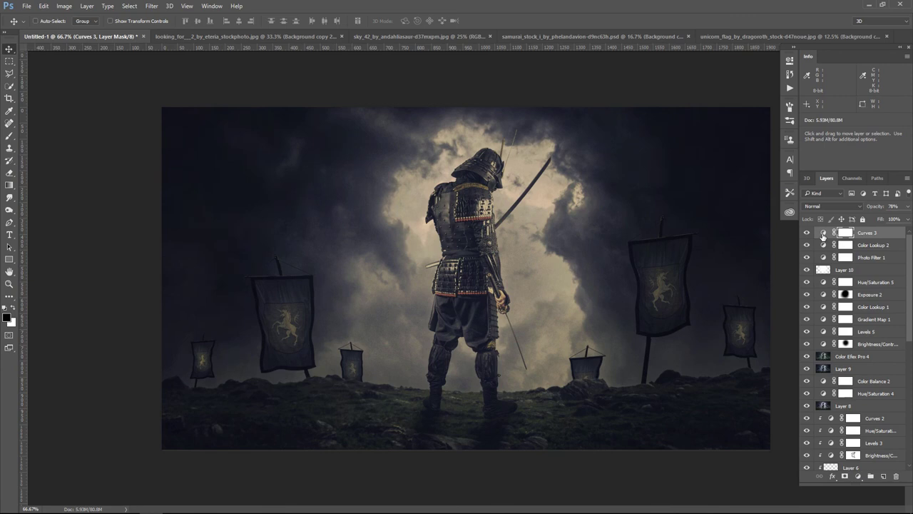
double_click(823, 234)
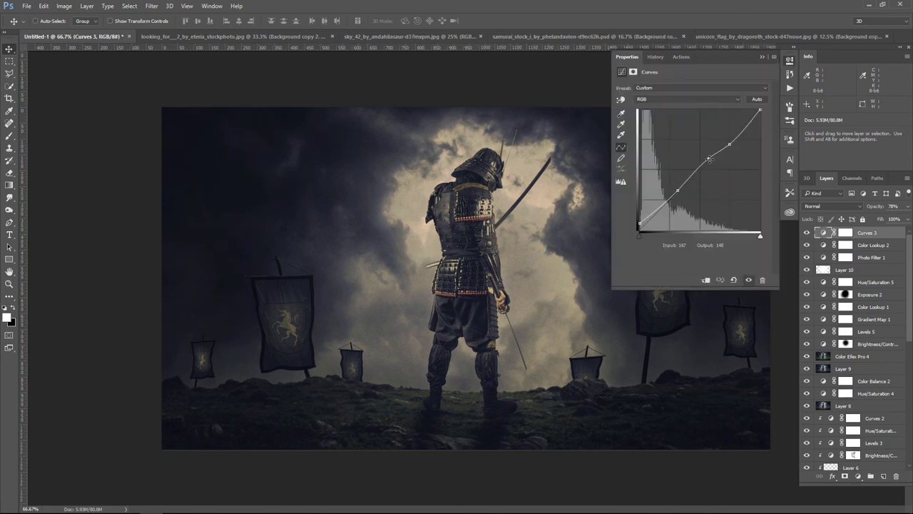
left_click_drag(709, 159, 731, 145)
left_click(760, 57)
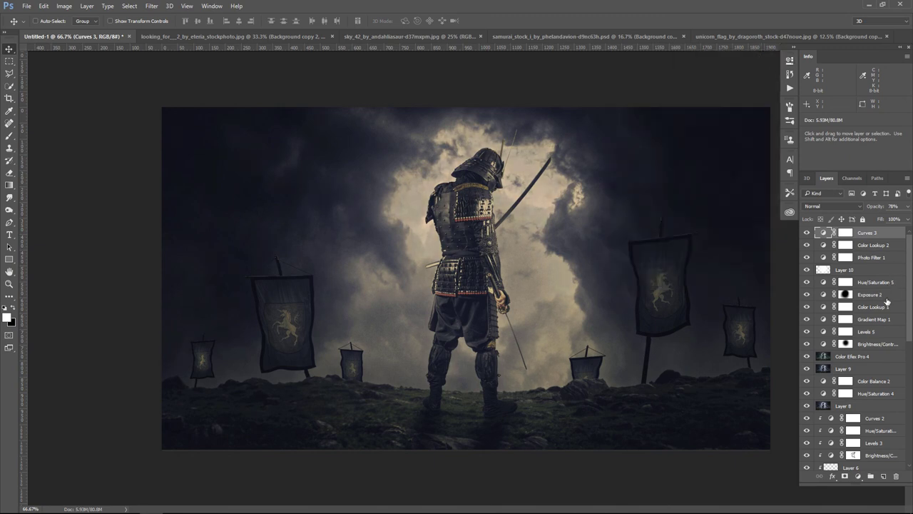
Step: Move Levels 5 to the top and lower its white input to about 185
mouse_move(887, 305)
left_mouse_down()
mouse_move(871, 296)
mouse_move(867, 304)
mouse_move(826, 236)
left_mouse_up()
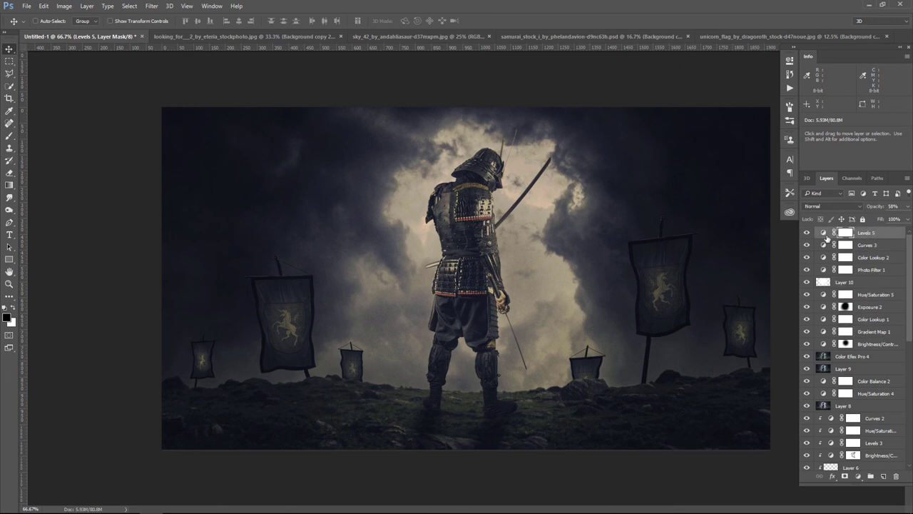
double_click(824, 234)
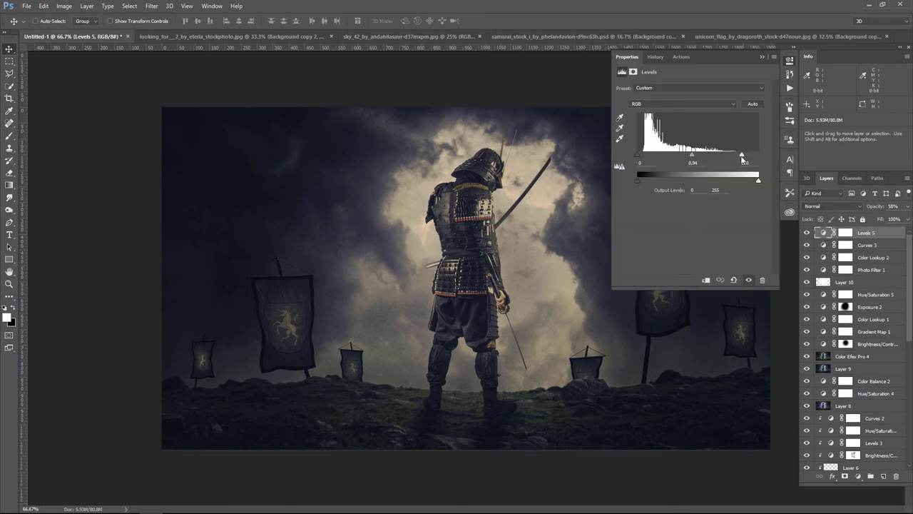
left_click_drag(733, 156, 722, 159)
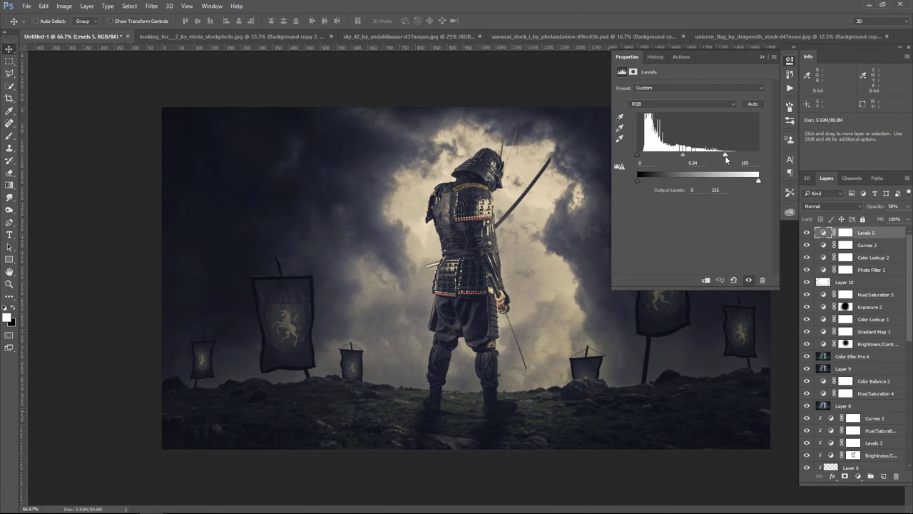
left_click_drag(729, 160, 726, 160)
left_click(760, 57)
Step: On a new Layer 11, brush white haze along the left edge, ground and right side
key("b")
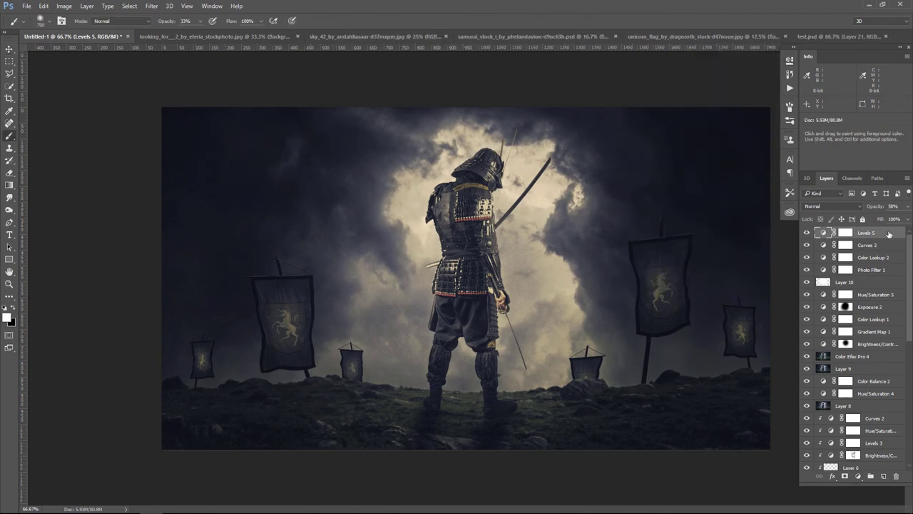
left_click(884, 476)
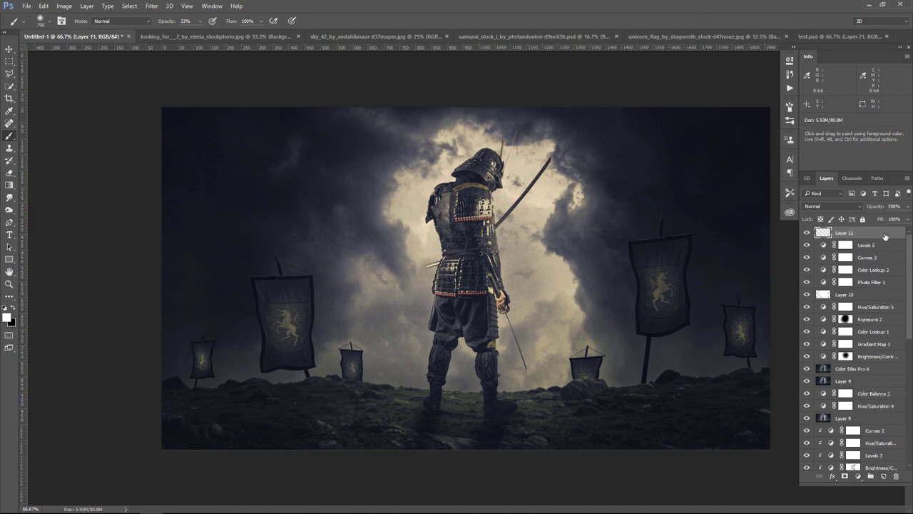
left_click(6, 318)
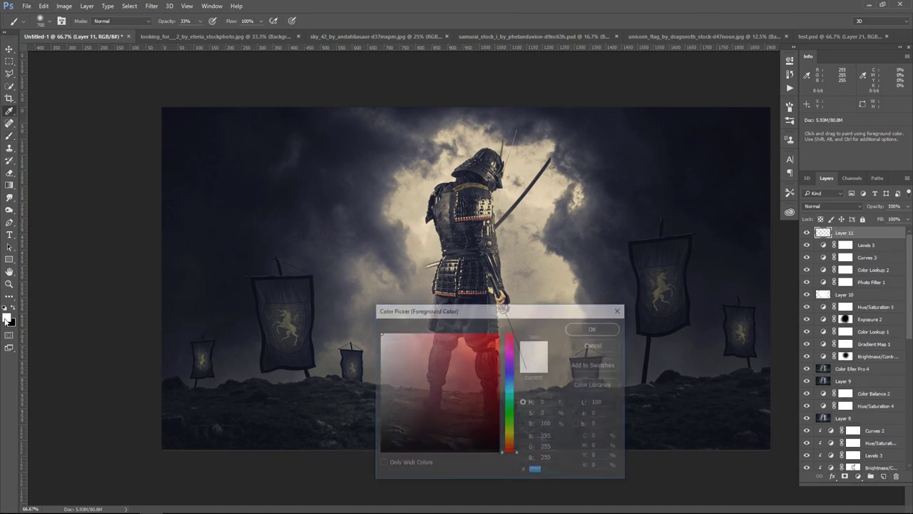
left_click(594, 328)
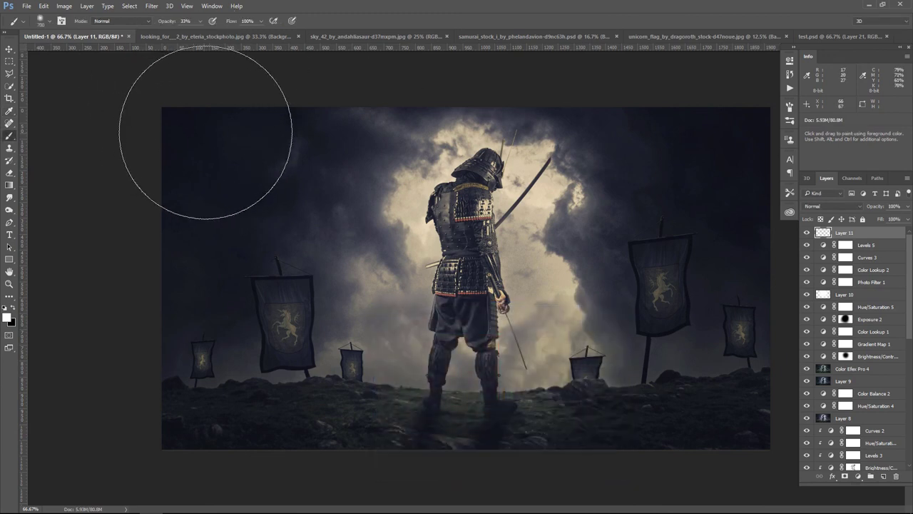
mouse_move(196, 133)
left_mouse_down()
mouse_move(163, 285)
mouse_move(164, 347)
mouse_move(159, 316)
mouse_move(167, 389)
mouse_move(571, 452)
left_mouse_up()
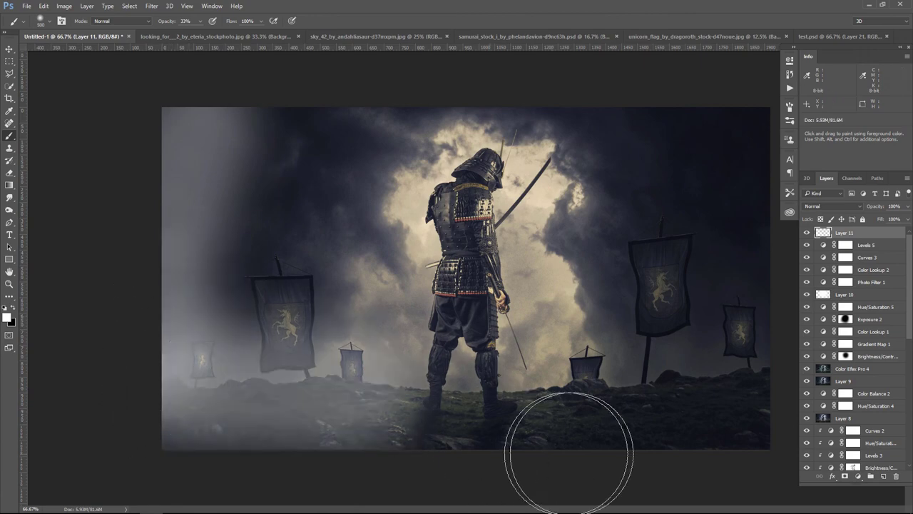
left_click_drag(785, 387, 585, 328)
left_click_drag(710, 307, 703, 117)
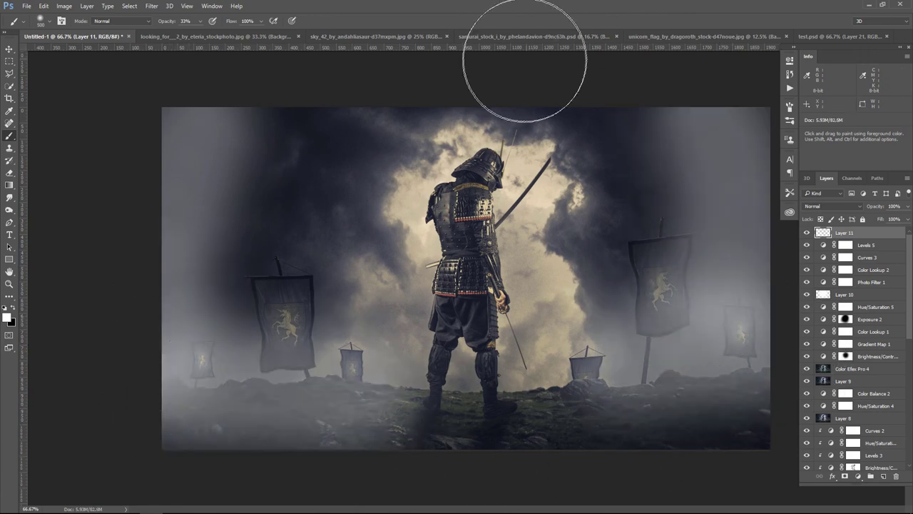
Step: Set the haze Layer 11 to 14% opacity in Screen blend mode
left_click(908, 207)
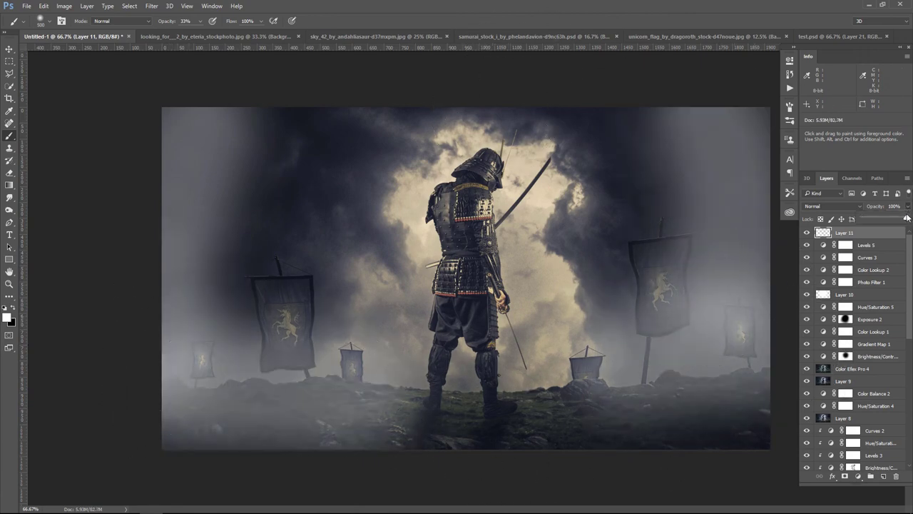
left_click_drag(877, 217, 868, 218)
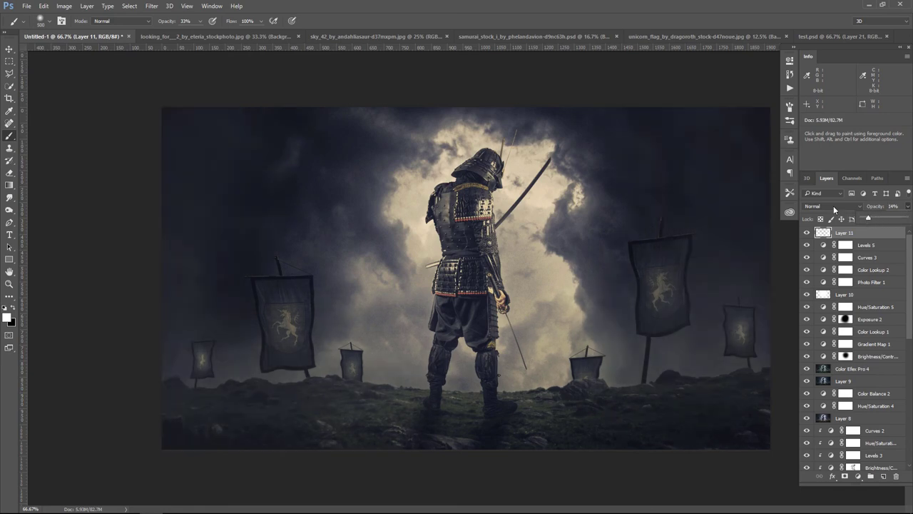
left_click(833, 206)
left_click(836, 268)
Step: Add a blue Solid Color fill layer set to Soft Light blending
left_click(859, 476)
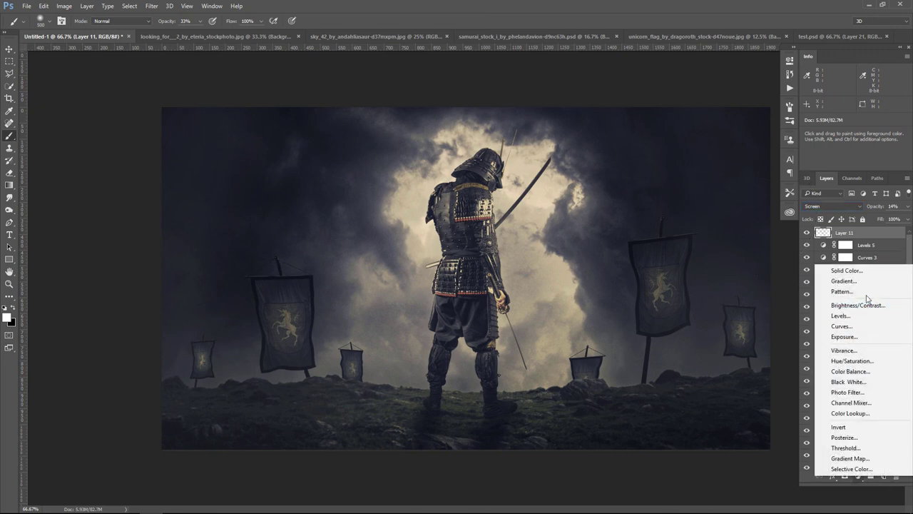
left_click(868, 272)
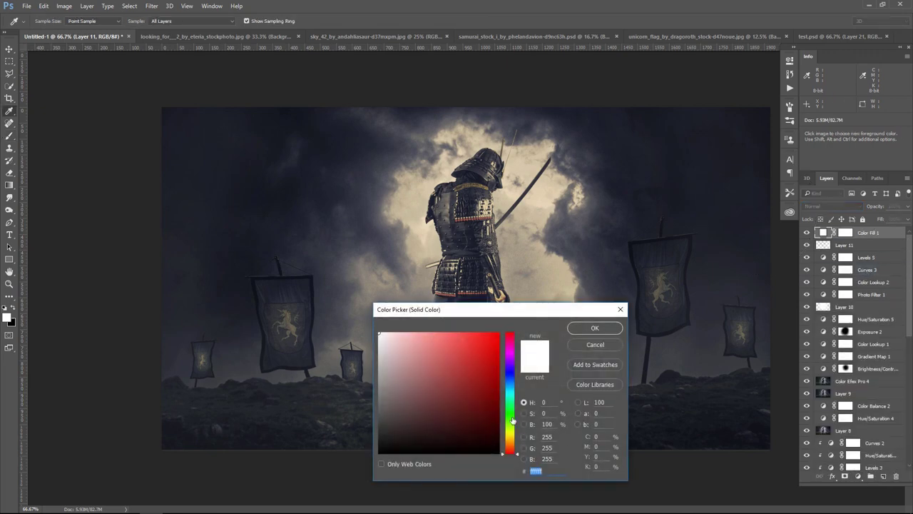
left_click(510, 379)
left_click_drag(487, 377, 511, 377)
left_click(511, 386)
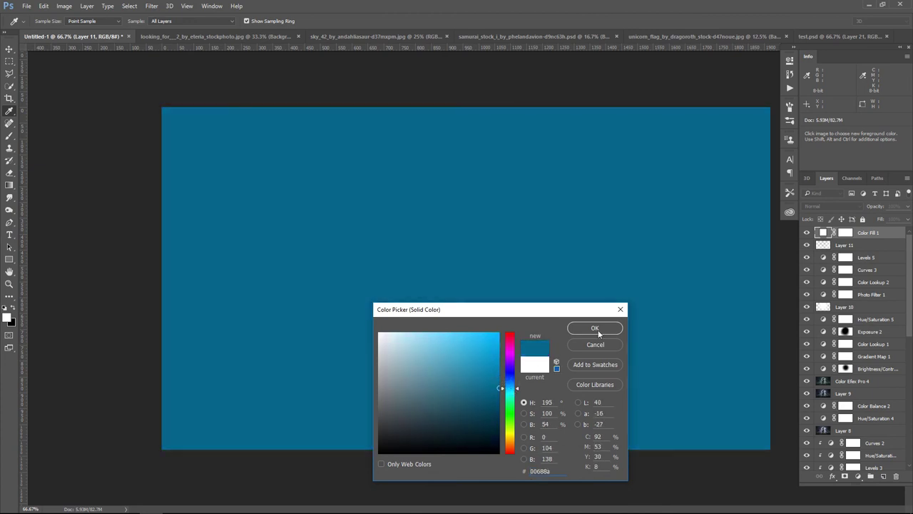
left_click(595, 328)
left_click(831, 206)
left_click(813, 306)
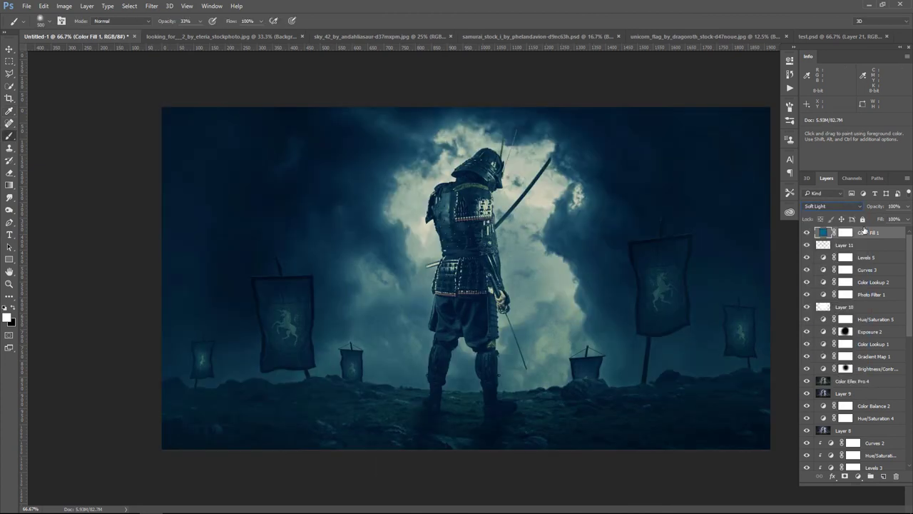
Step: Adjust the fill colour between teal and blue and lower the fill's opacity
double_click(824, 232)
left_click(495, 396)
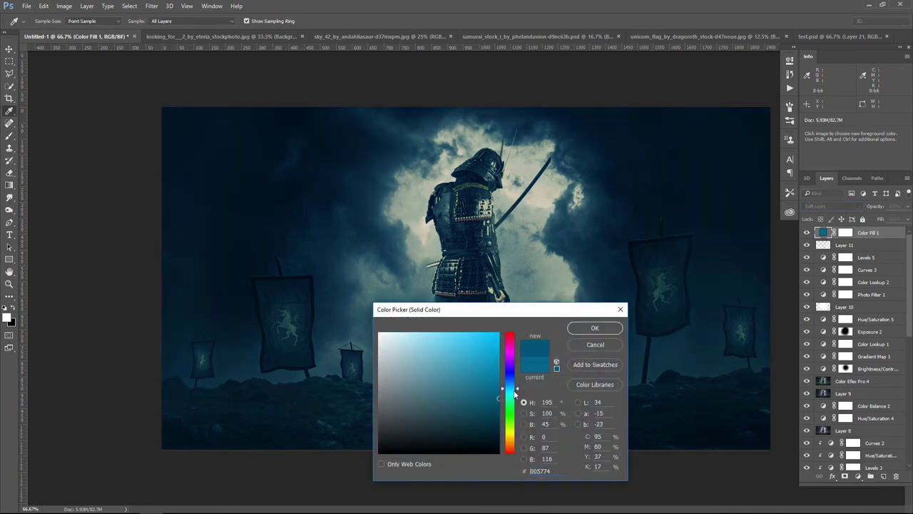
left_click(511, 393)
left_click_drag(496, 397, 498, 370)
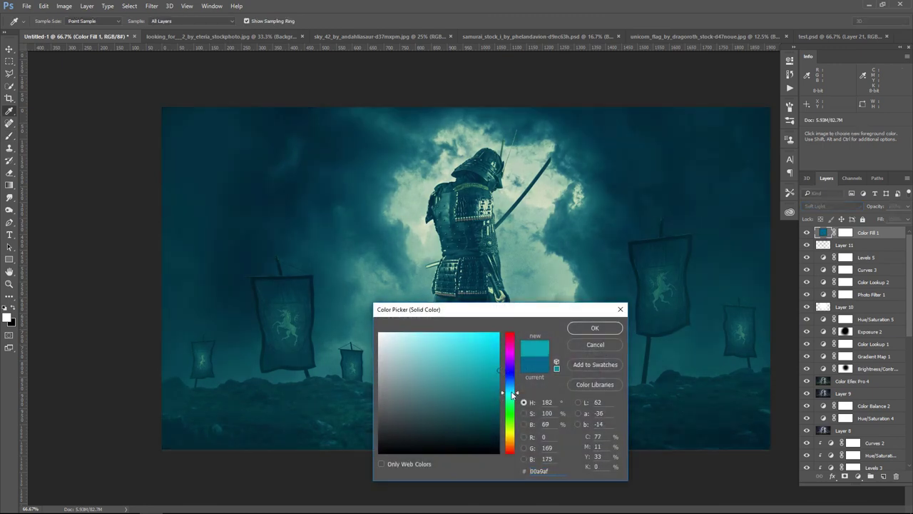
left_click(510, 385)
left_click(509, 387)
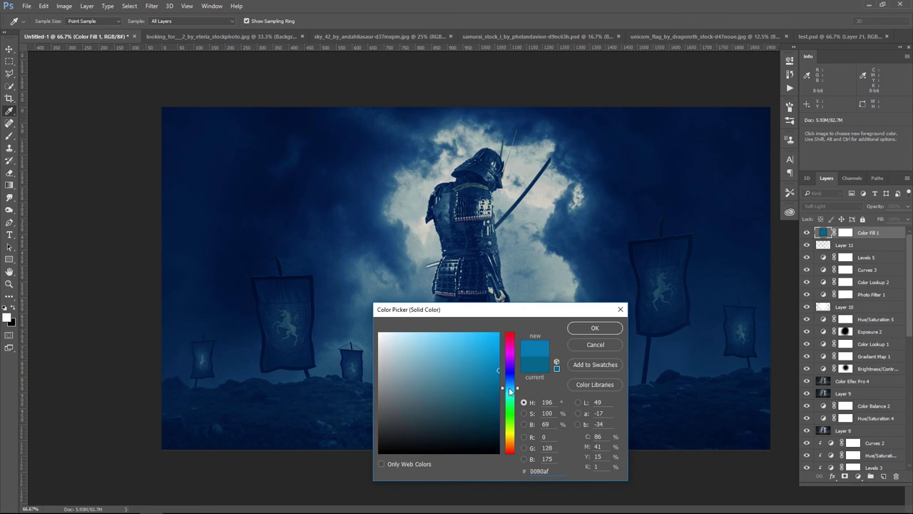
left_click(594, 327)
left_click(907, 205)
left_click_drag(907, 218, 871, 220)
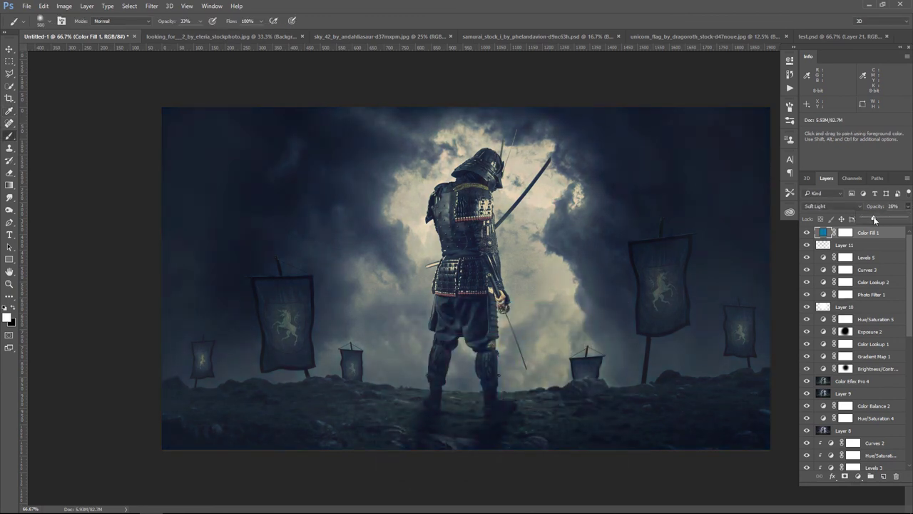
Step: Brighten the blue fill colour, set Color Fill 1 to 18% opacity, and select the Move tool
double_click(824, 232)
left_click(508, 387)
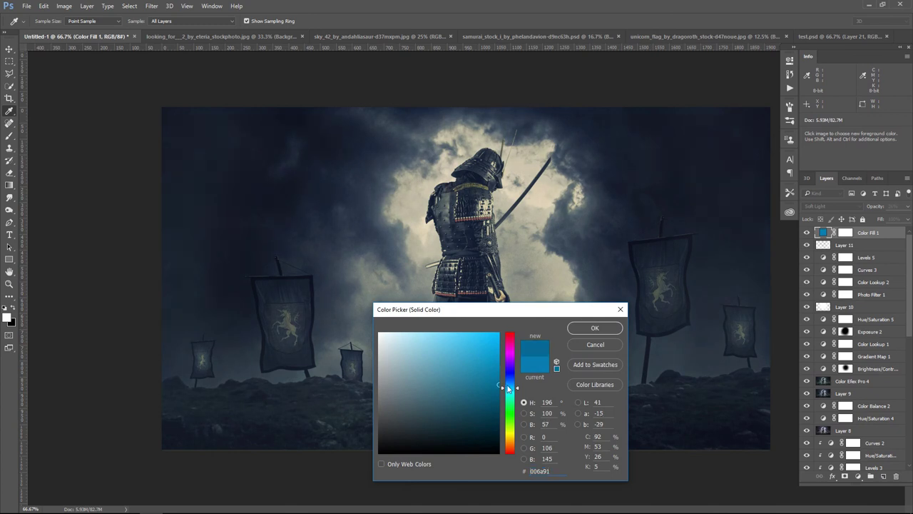
left_click_drag(507, 388, 516, 355)
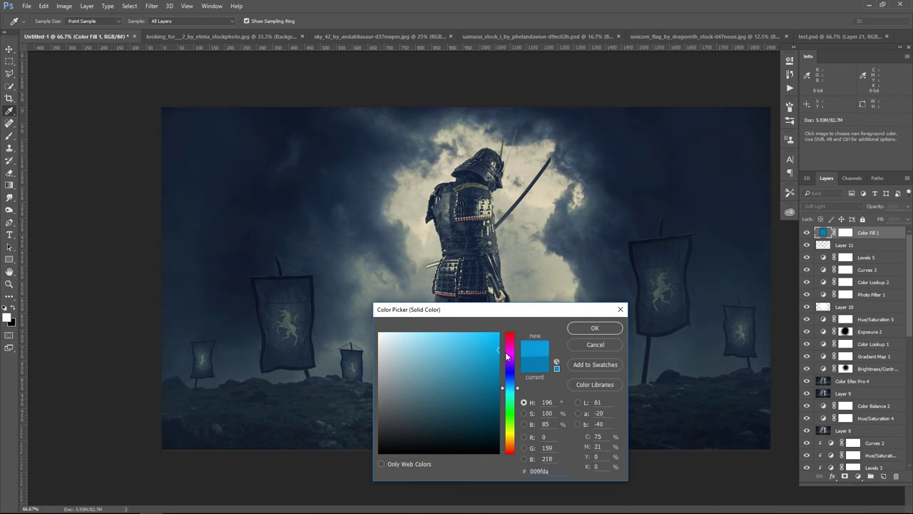
left_click(594, 328)
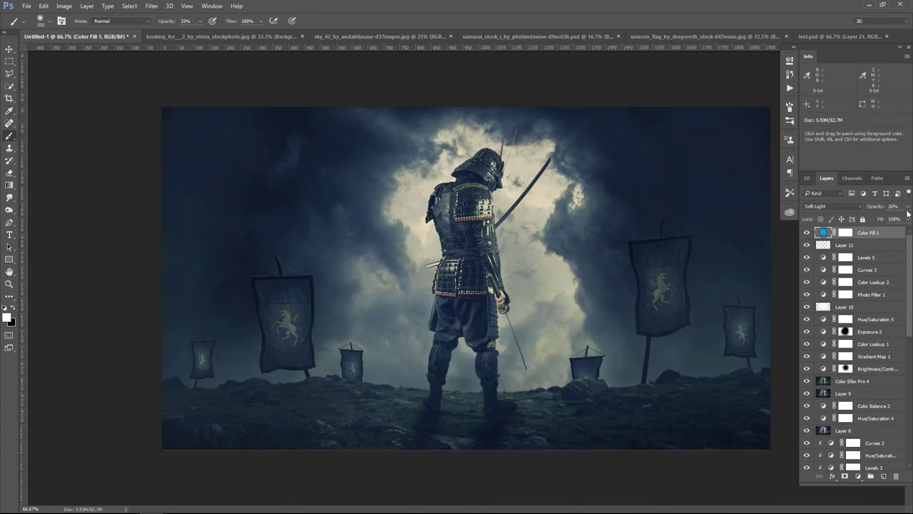
left_click(908, 206)
left_click_drag(874, 218, 869, 219)
left_click(814, 249)
left_click(9, 48)
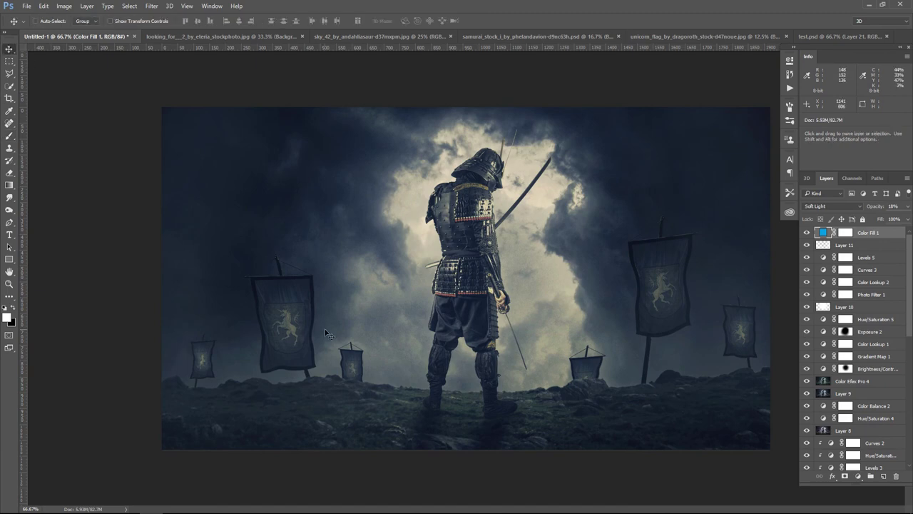